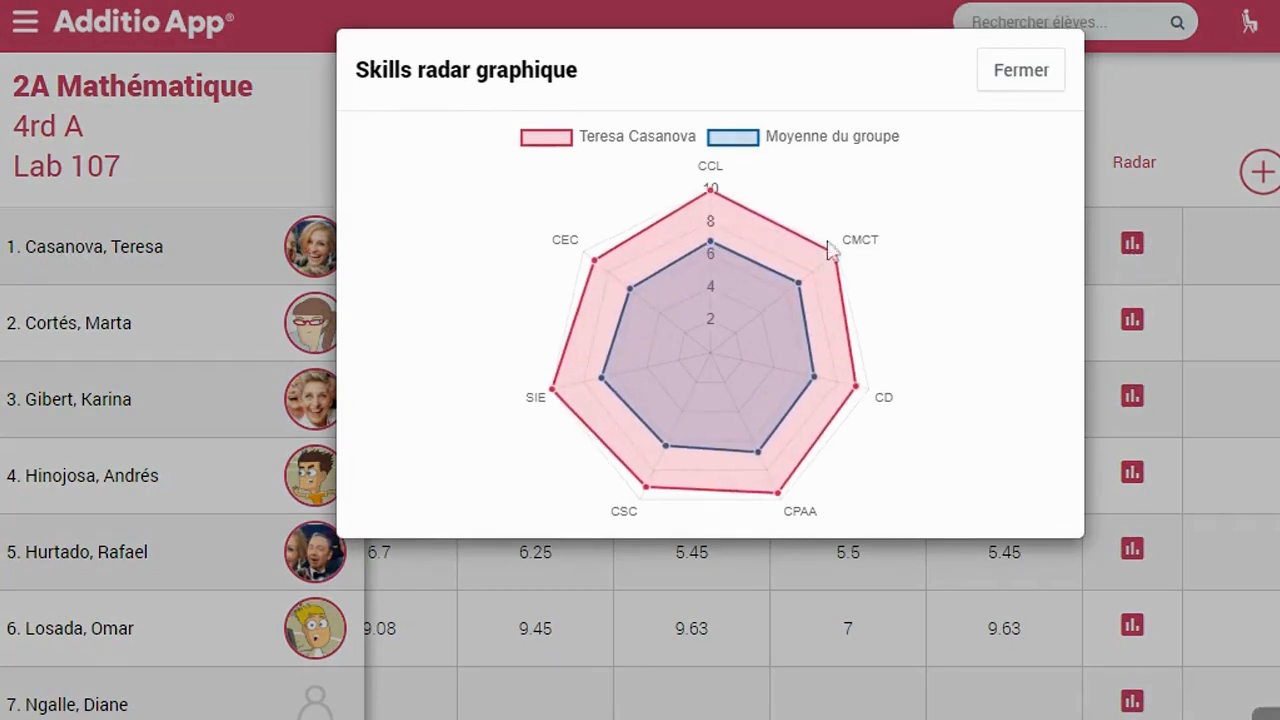
# Adjust the student's DE skill mark and move on to the next student
pyautogui.moveTo(714, 256)
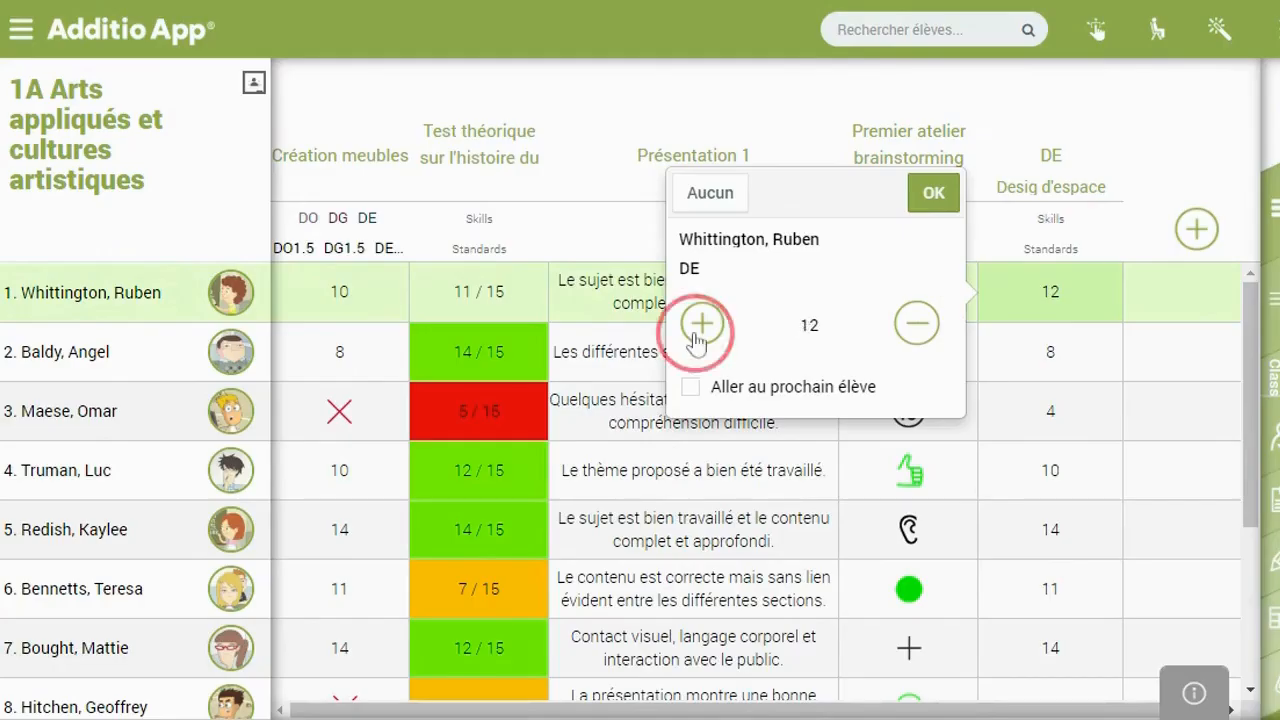
pyautogui.click(701, 323)
pyautogui.click(916, 323)
pyautogui.click(930, 195)
pyautogui.click(709, 371)
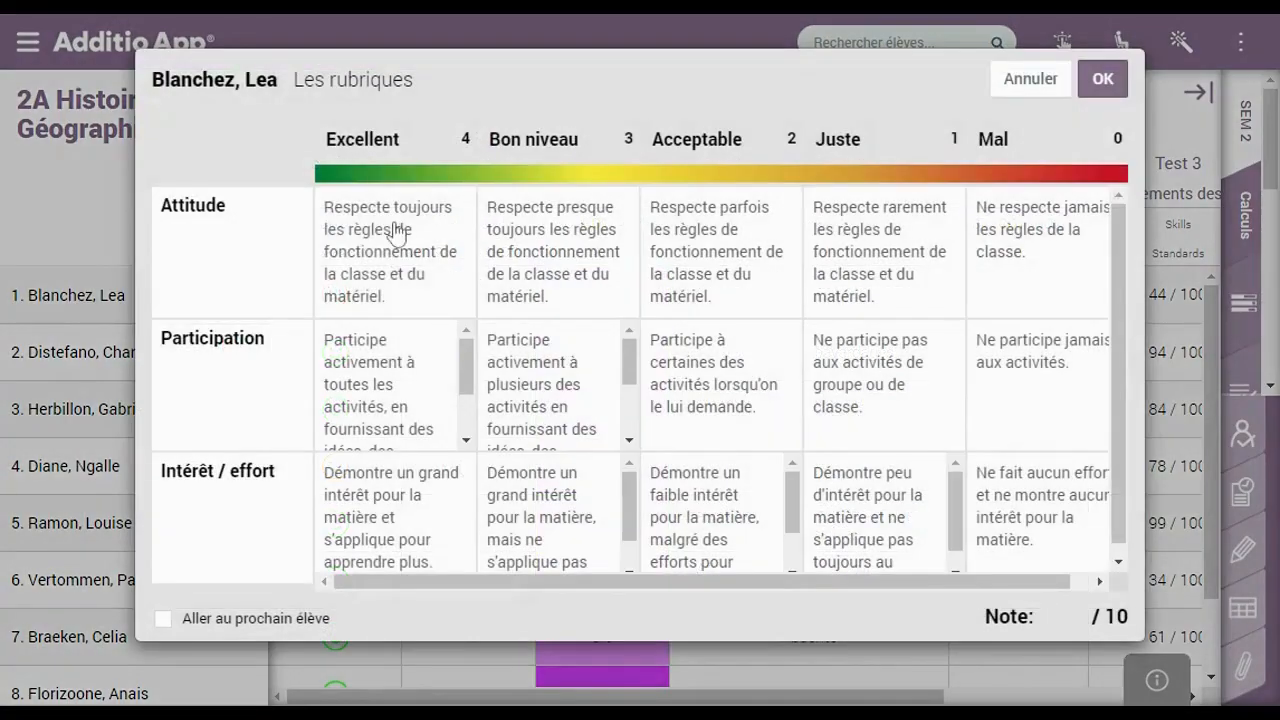
# Rate Attitude Excellent, Participation Bon niveau, Intérêt / effort Acceptable, and confirm 7,5 / 10
pyautogui.click(394, 290)
pyautogui.click(525, 352)
pyautogui.click(705, 510)
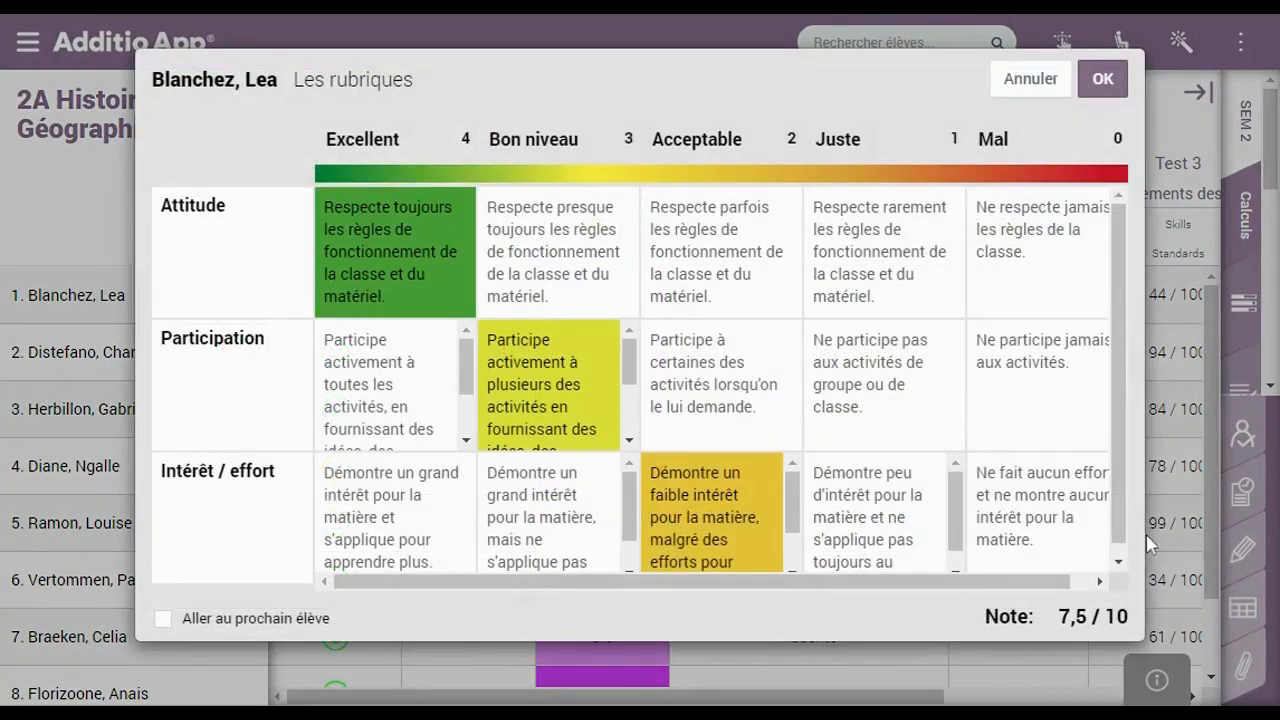
pyautogui.click(1119, 562)
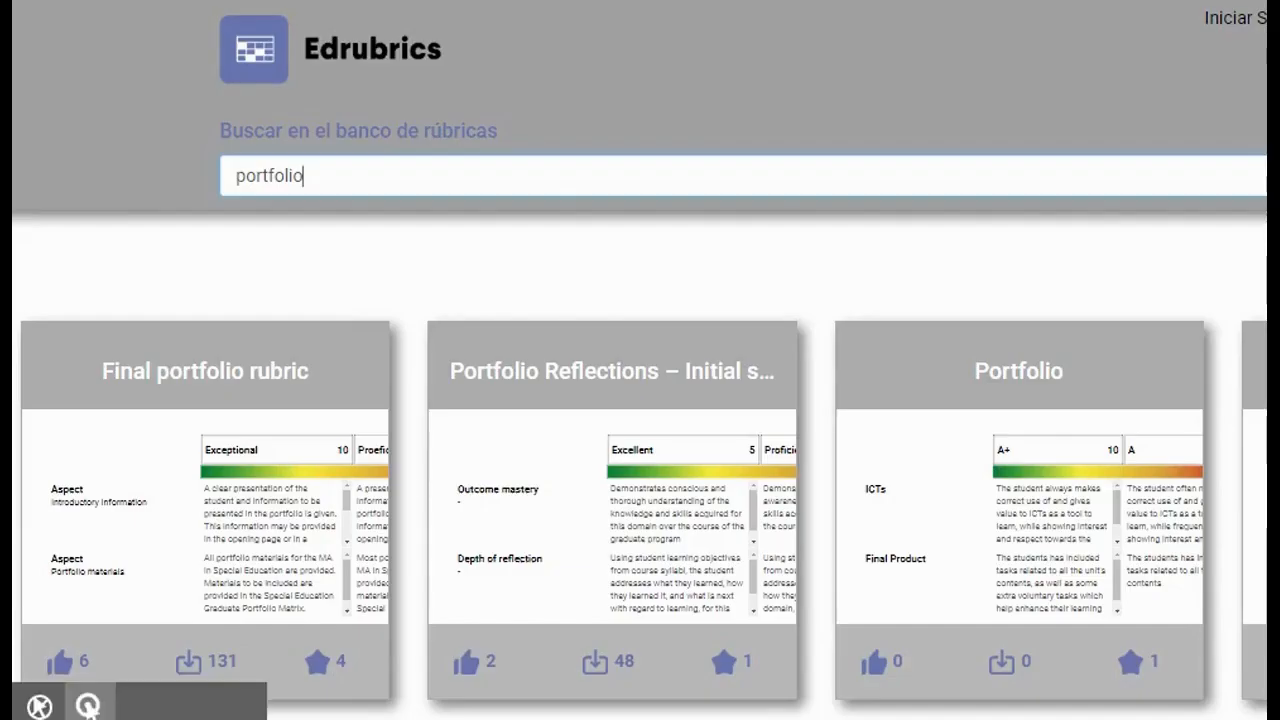
# After viewing the Final portfolio rubric, add a Nouvelle section to the Mardi session
pyautogui.click(296, 530)
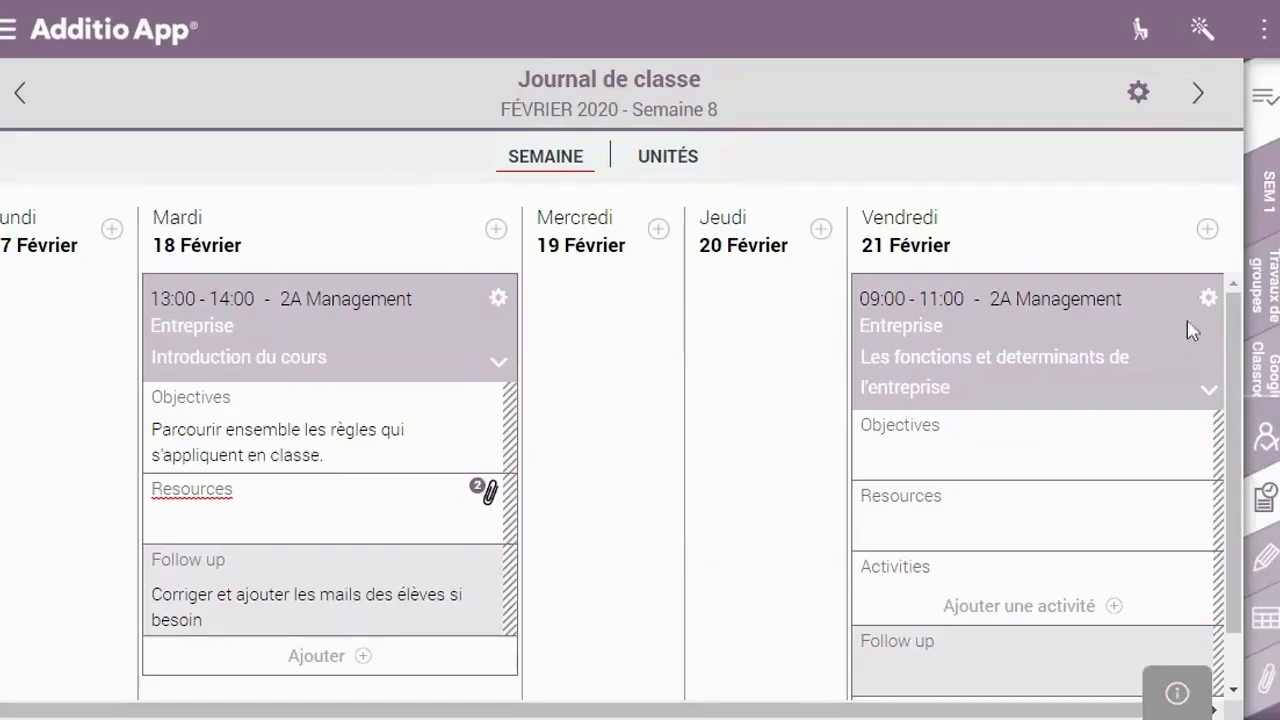
pyautogui.click(1206, 299)
pyautogui.click(436, 662)
pyautogui.click(390, 522)
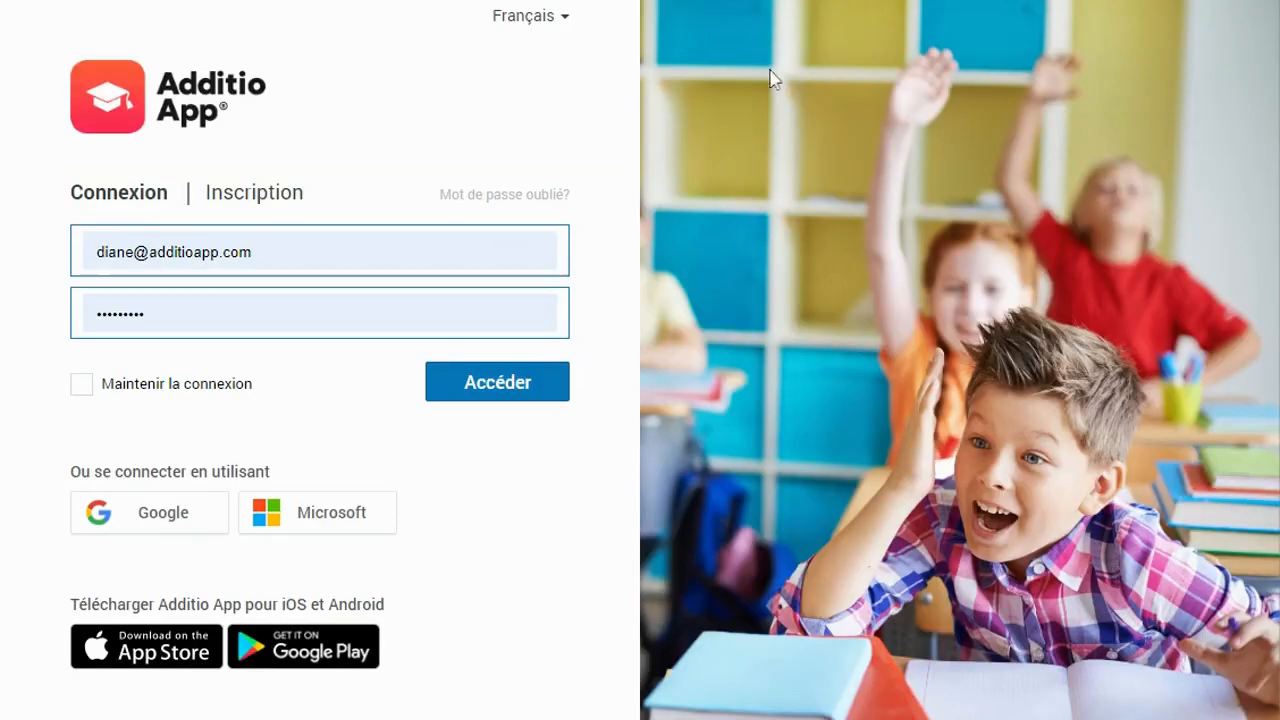
# Sign in with the pre-filled e-mail and password via Accéder
pyautogui.click(487, 381)
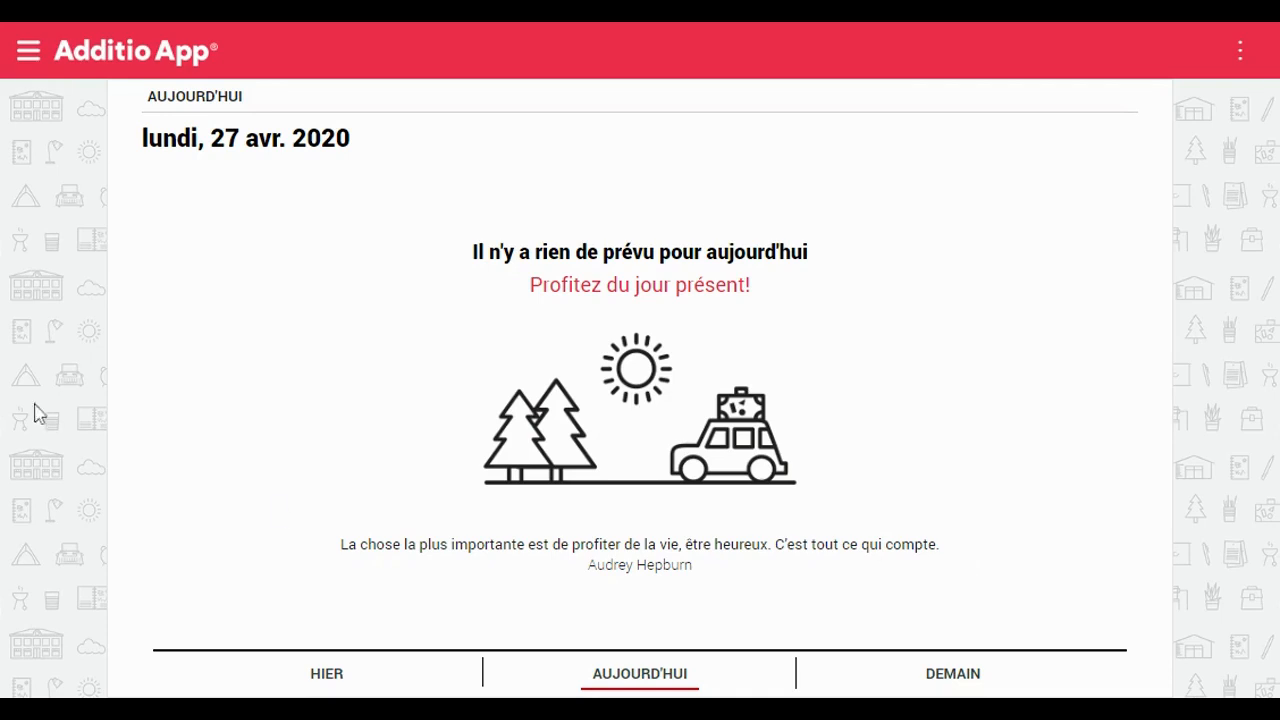
# Open the hamburger navigation drawer and scroll down to the groups list
pyautogui.click(31, 67)
pyautogui.click(27, 53)
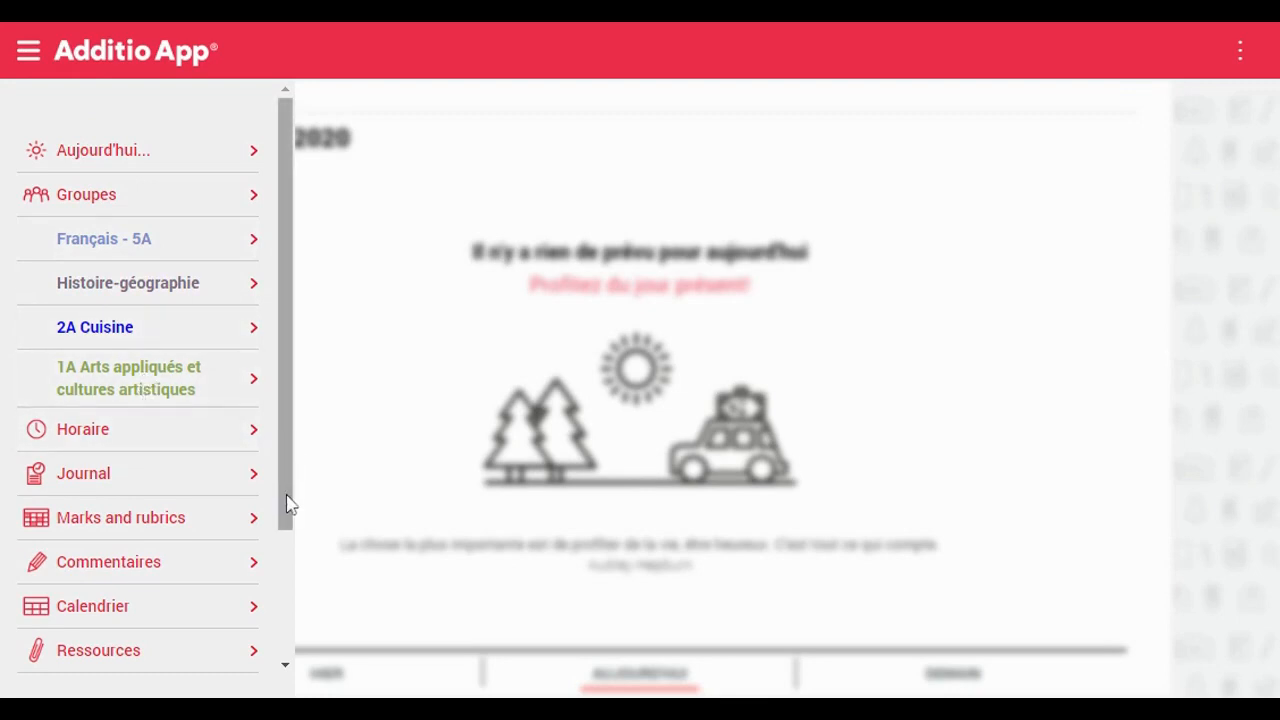
pyautogui.moveTo(288, 503); pyautogui.dragTo(286, 434)
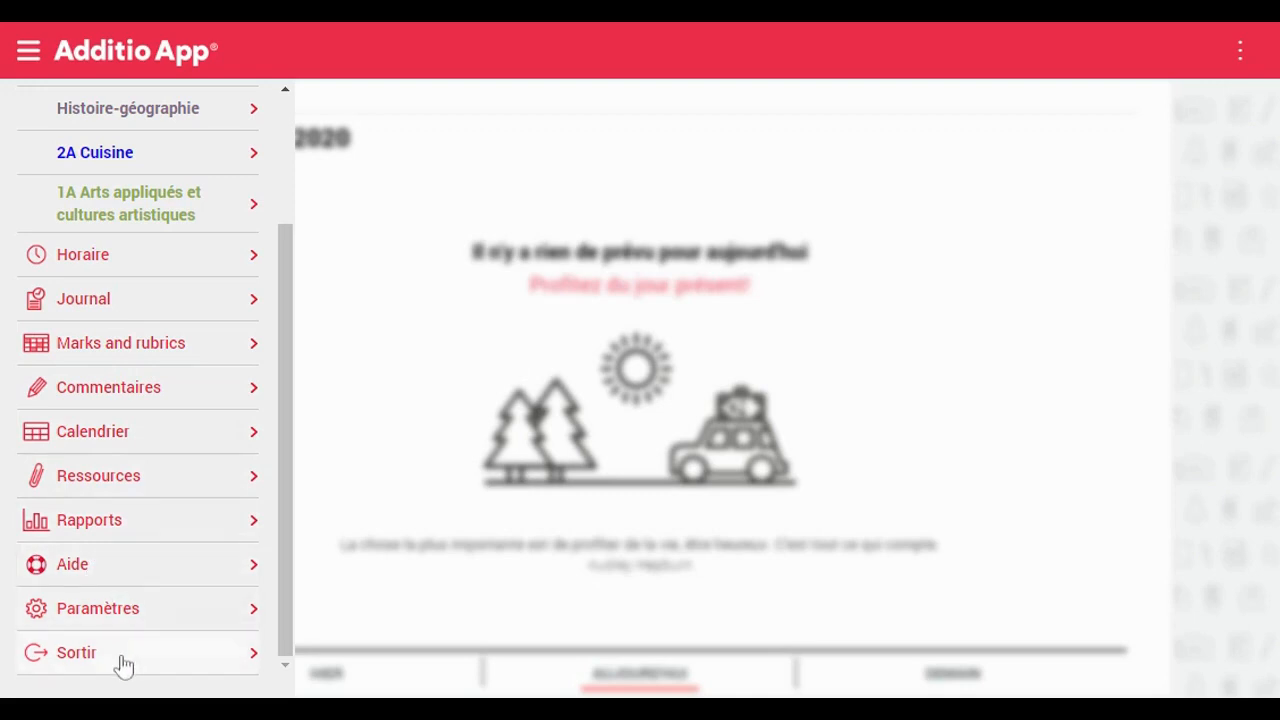
# Open Horaire and step back to the week of Lundi 20 to Vendredi 24 April
pyautogui.click(141, 266)
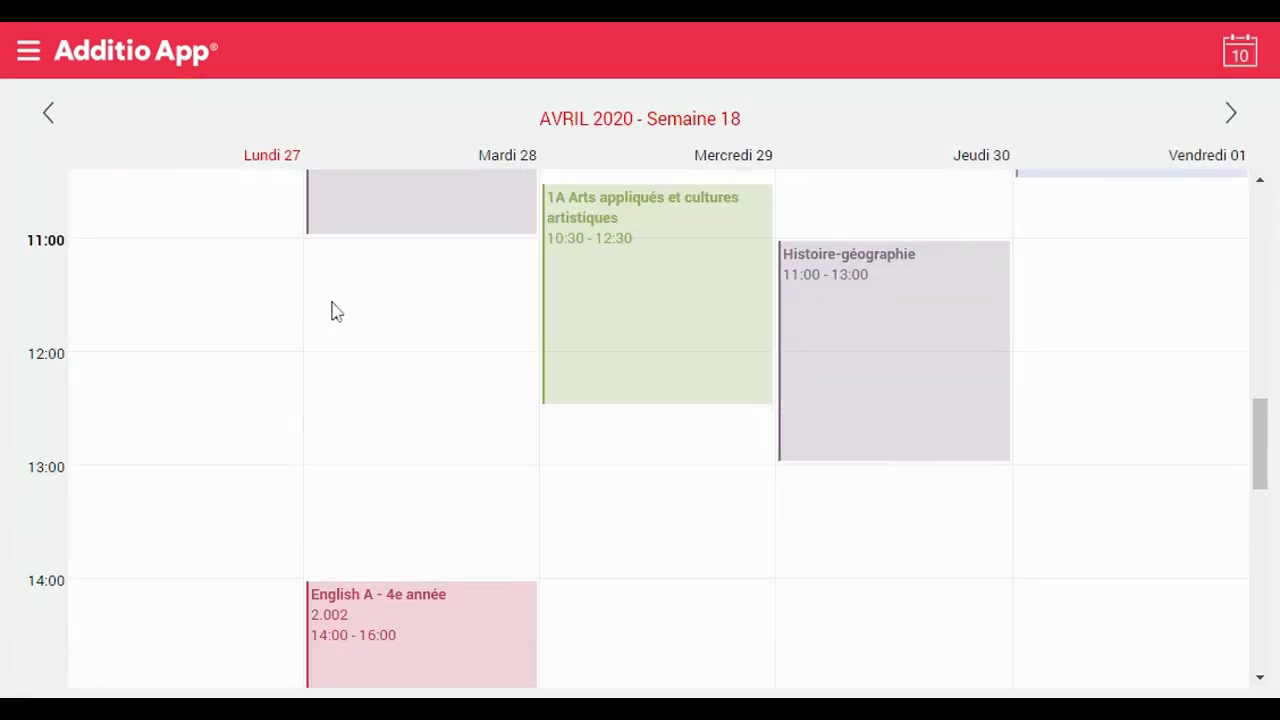
pyautogui.moveTo(1262, 440); pyautogui.dragTo(1249, 400)
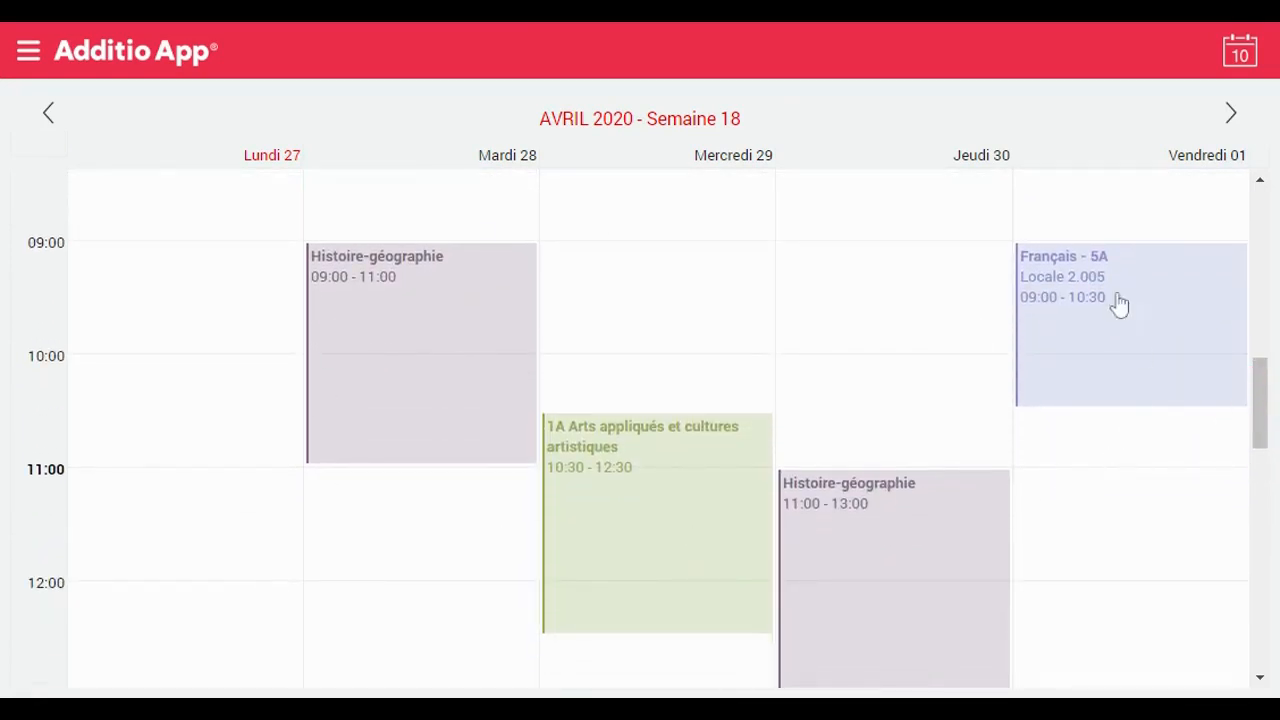
pyautogui.click(52, 128)
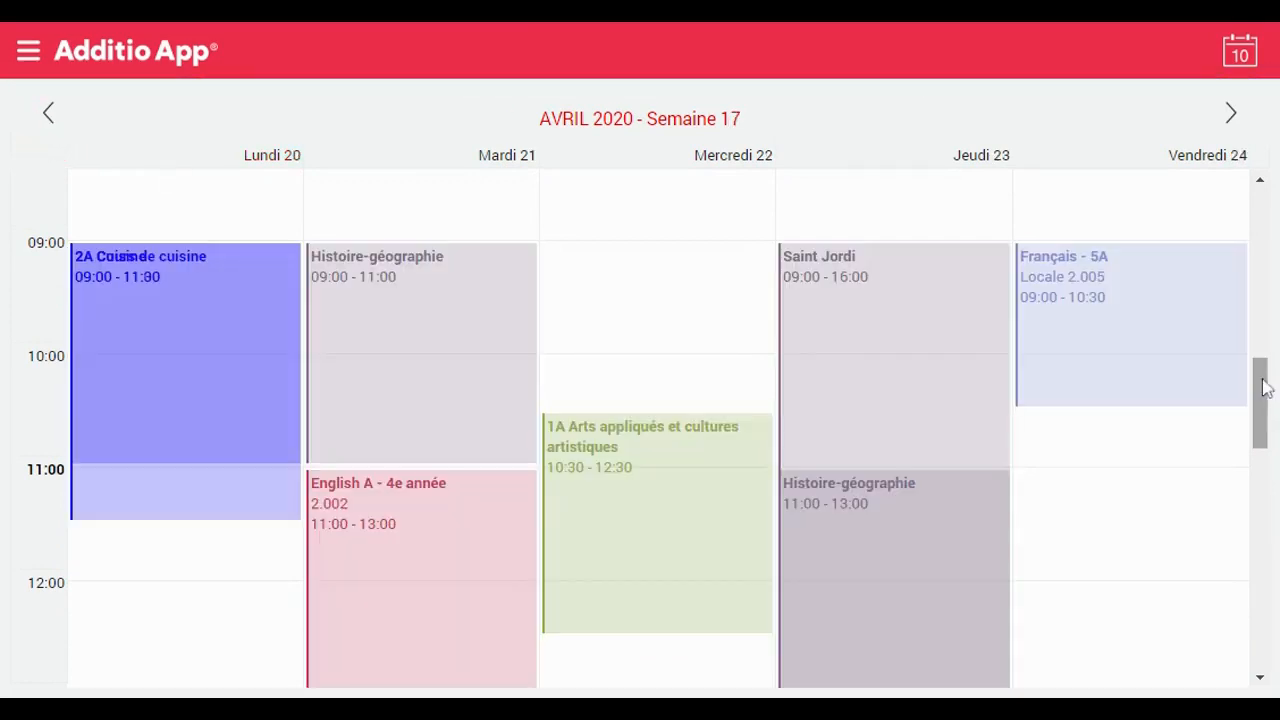
# Browse the header date picker without changing the week, then go to the group list
pyautogui.click(1241, 56)
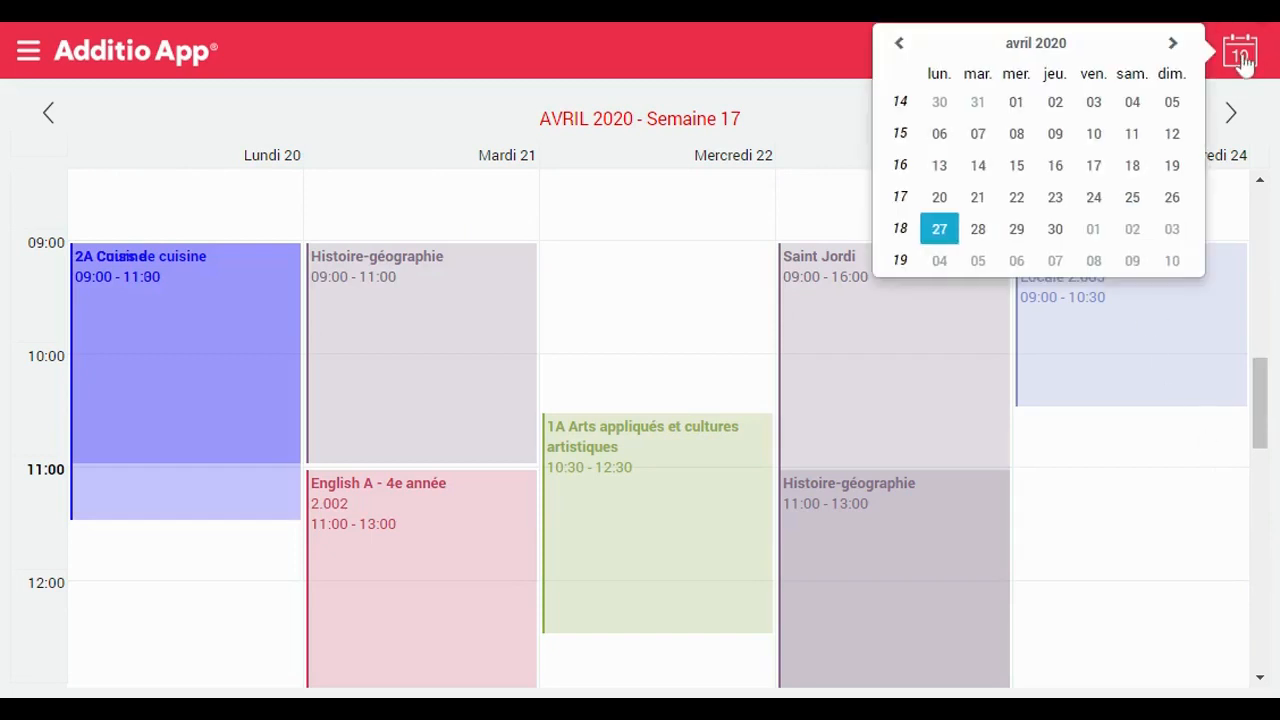
pyautogui.click(898, 43)
pyautogui.click(978, 55)
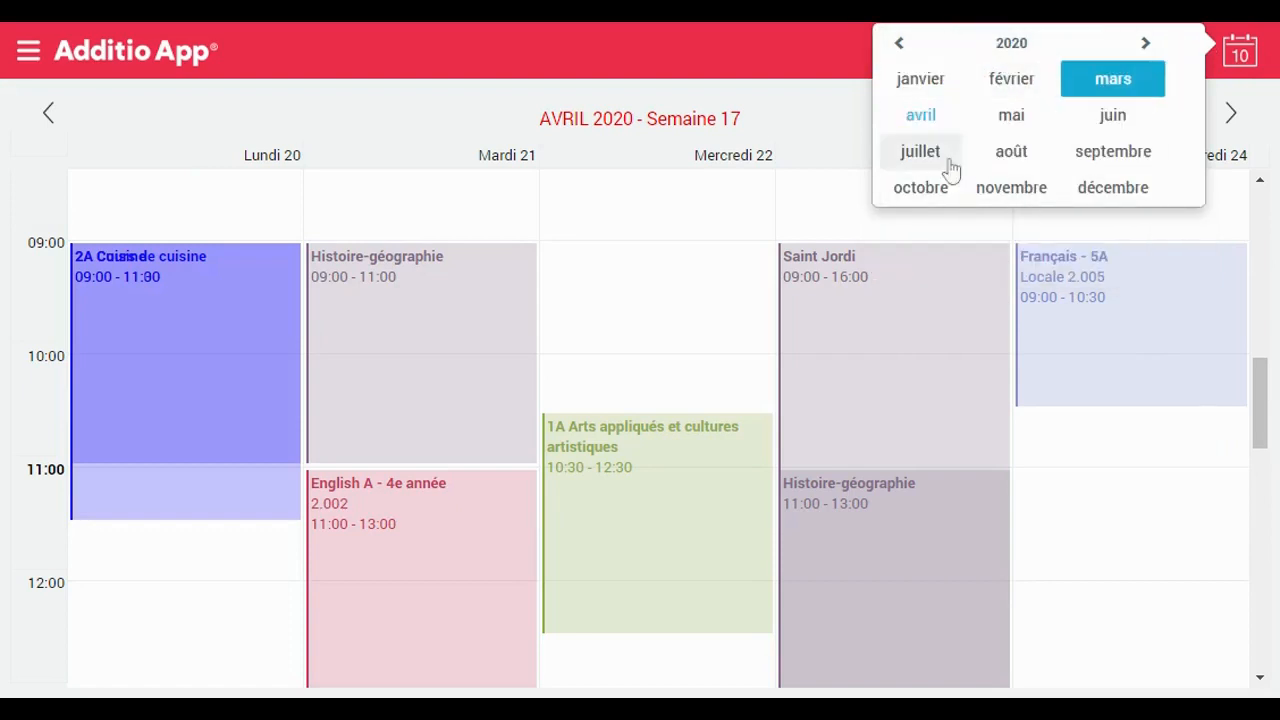
pyautogui.click(703, 290)
pyautogui.click(28, 50)
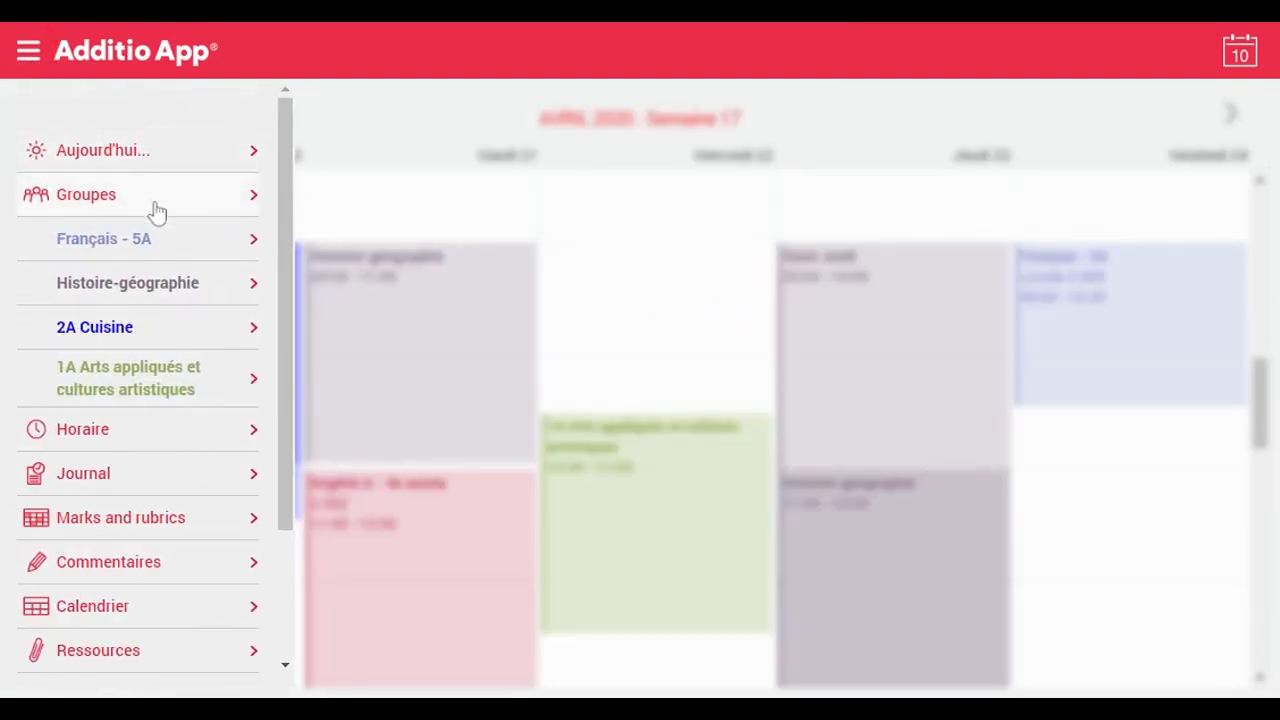
pyautogui.click(155, 205)
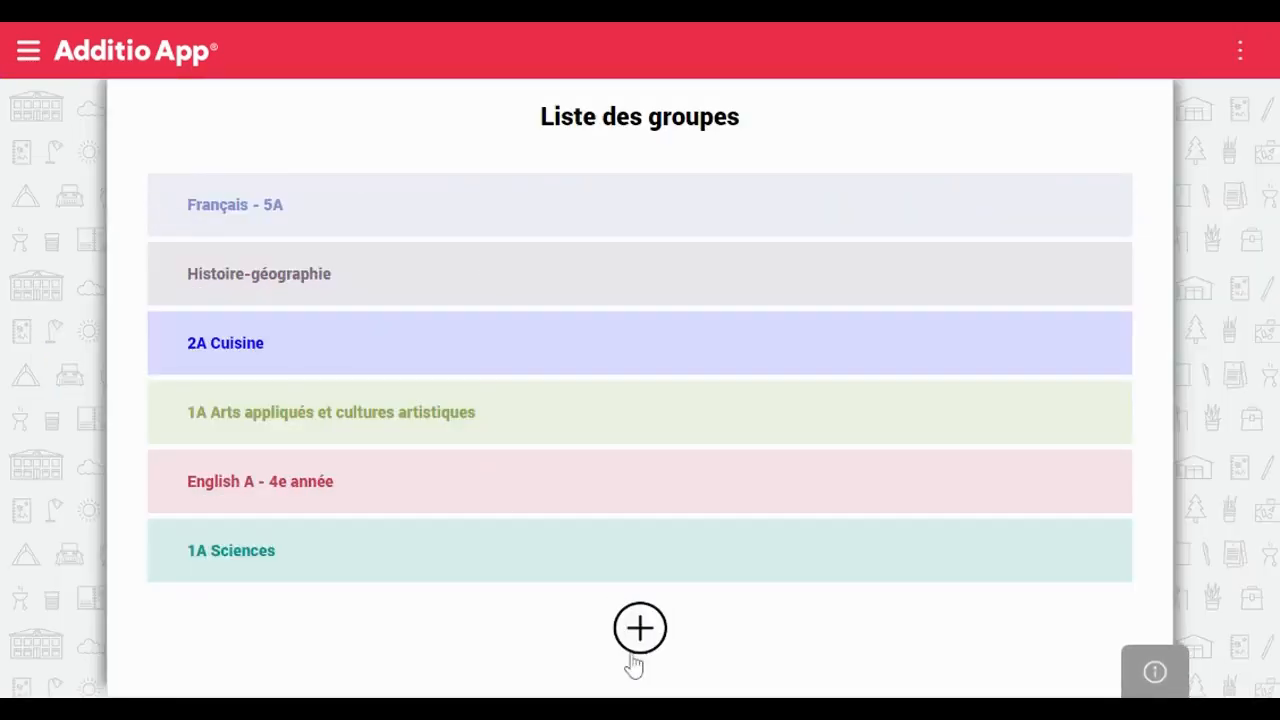
# Start a new group named Musique
pyautogui.click(648, 641)
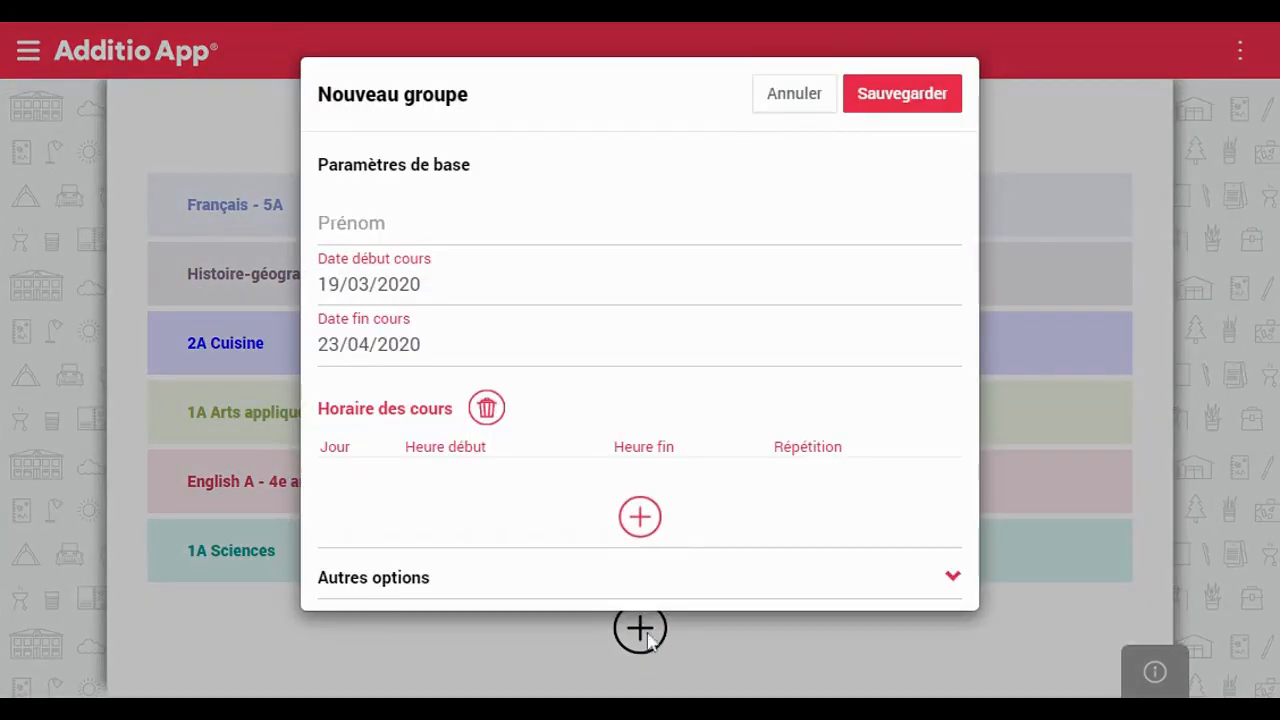
pyautogui.click(500, 216)
pyautogui.write('Musique')
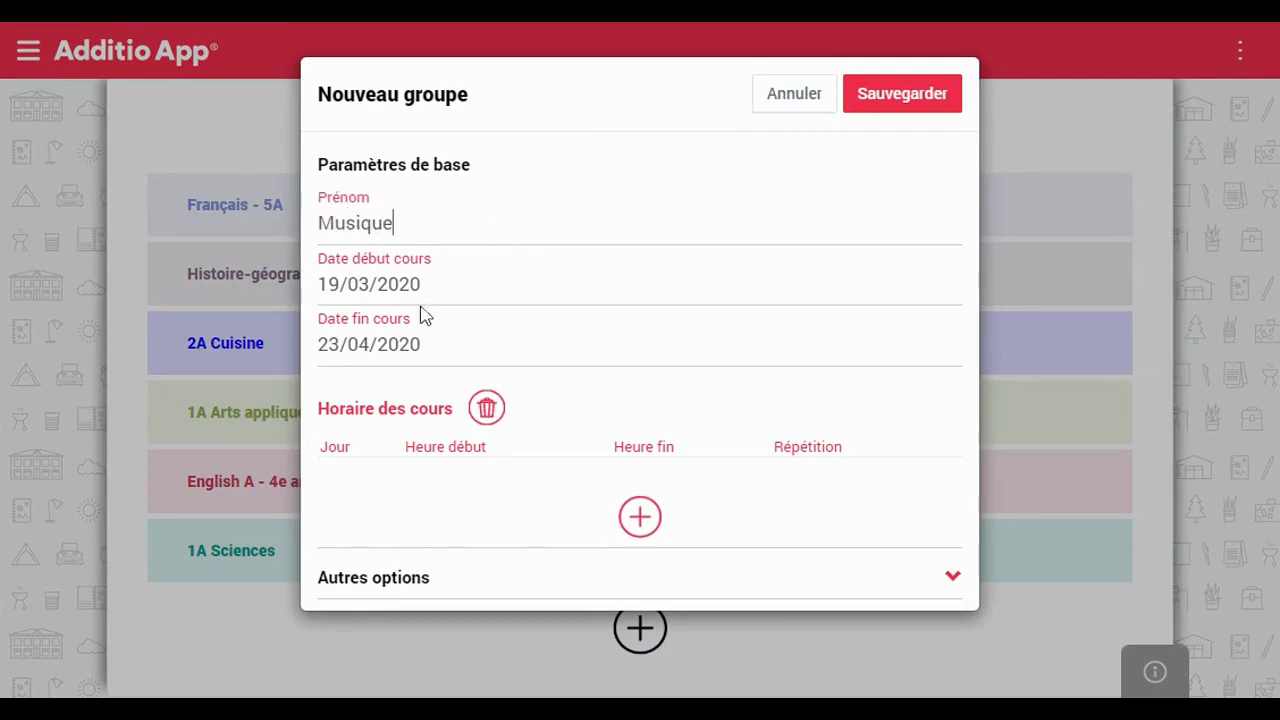
# Set the course to run from 10/02/2020 to 11/05/2020
pyautogui.click(420, 288)
pyautogui.click(344, 325)
pyautogui.click(344, 325)
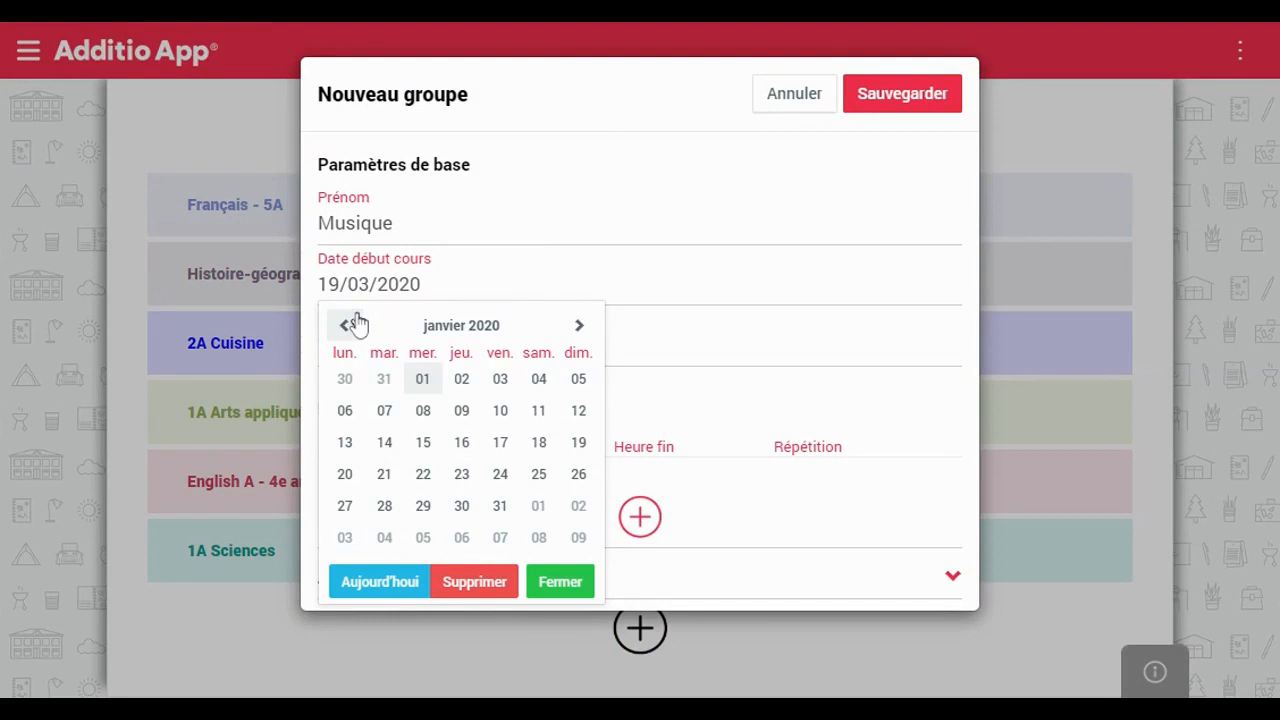
pyautogui.click(432, 383)
pyautogui.click(424, 341)
pyautogui.click(430, 289)
pyautogui.click(581, 329)
pyautogui.click(346, 441)
pyautogui.click(390, 340)
pyautogui.click(583, 380)
pyautogui.click(347, 497)
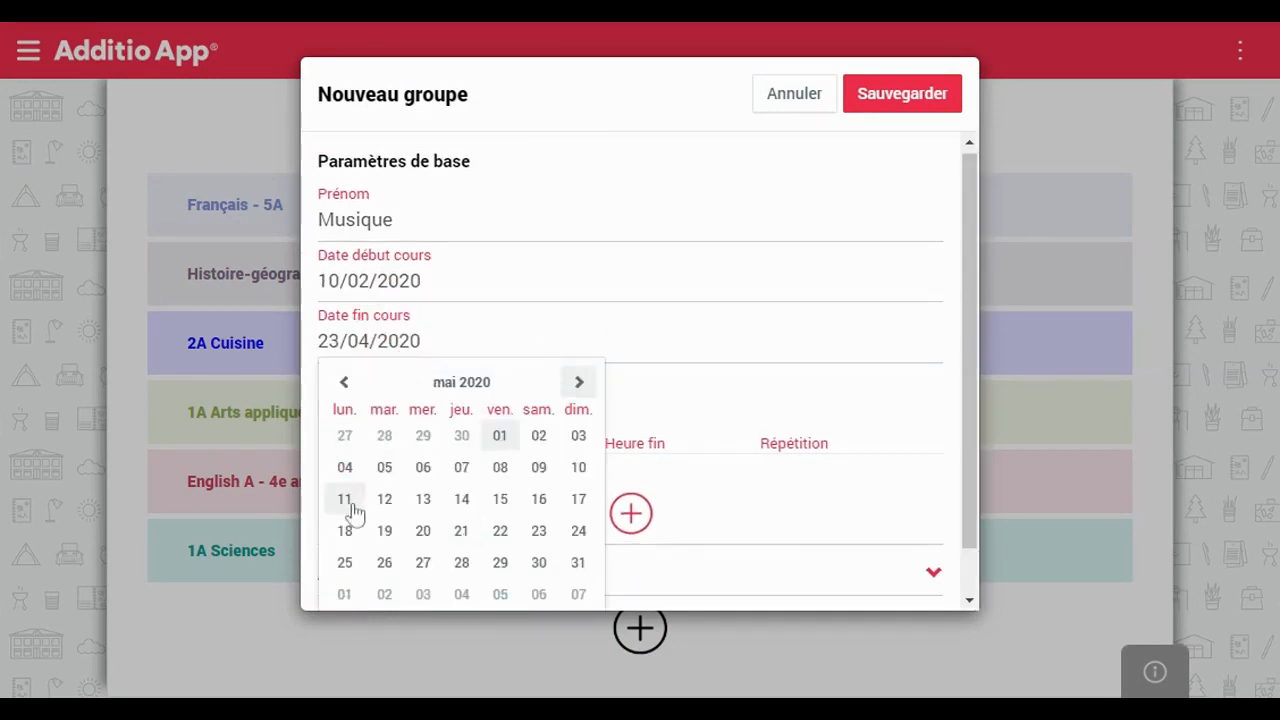
# Add two weekly class times and extend the first one to end at 10:30
pyautogui.click(640, 516)
pyautogui.click(633, 564)
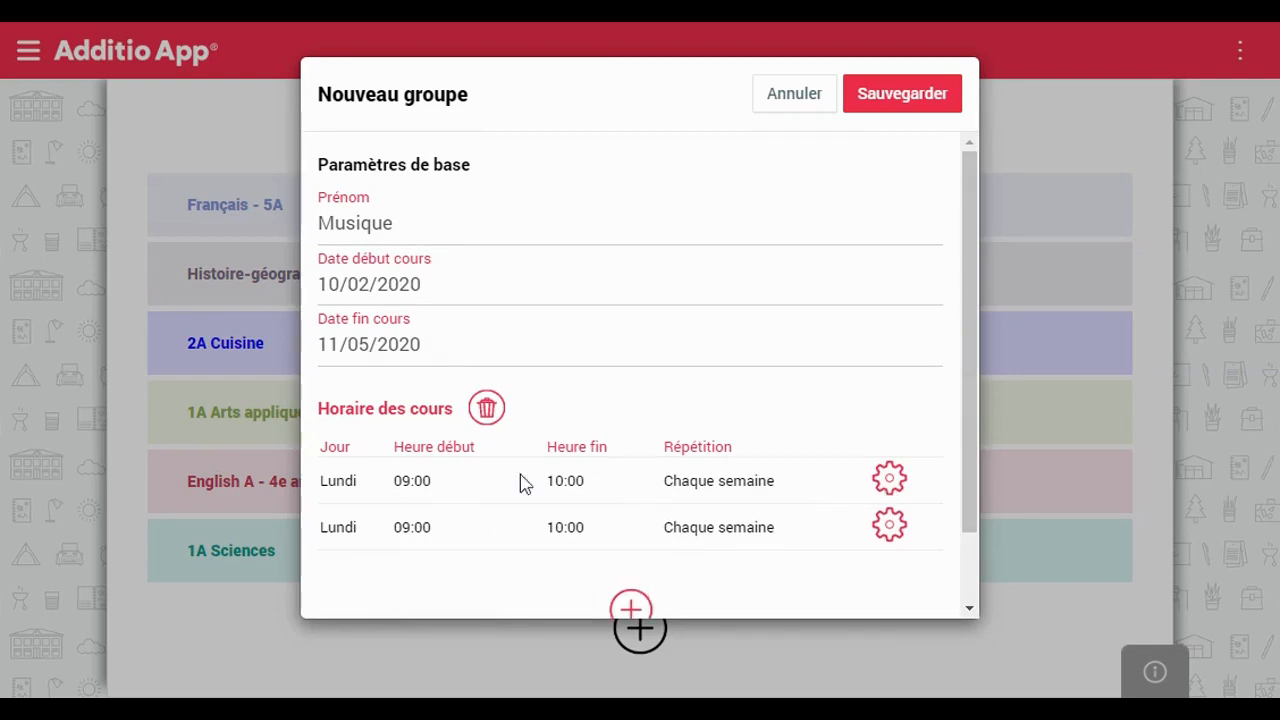
pyautogui.click(889, 480)
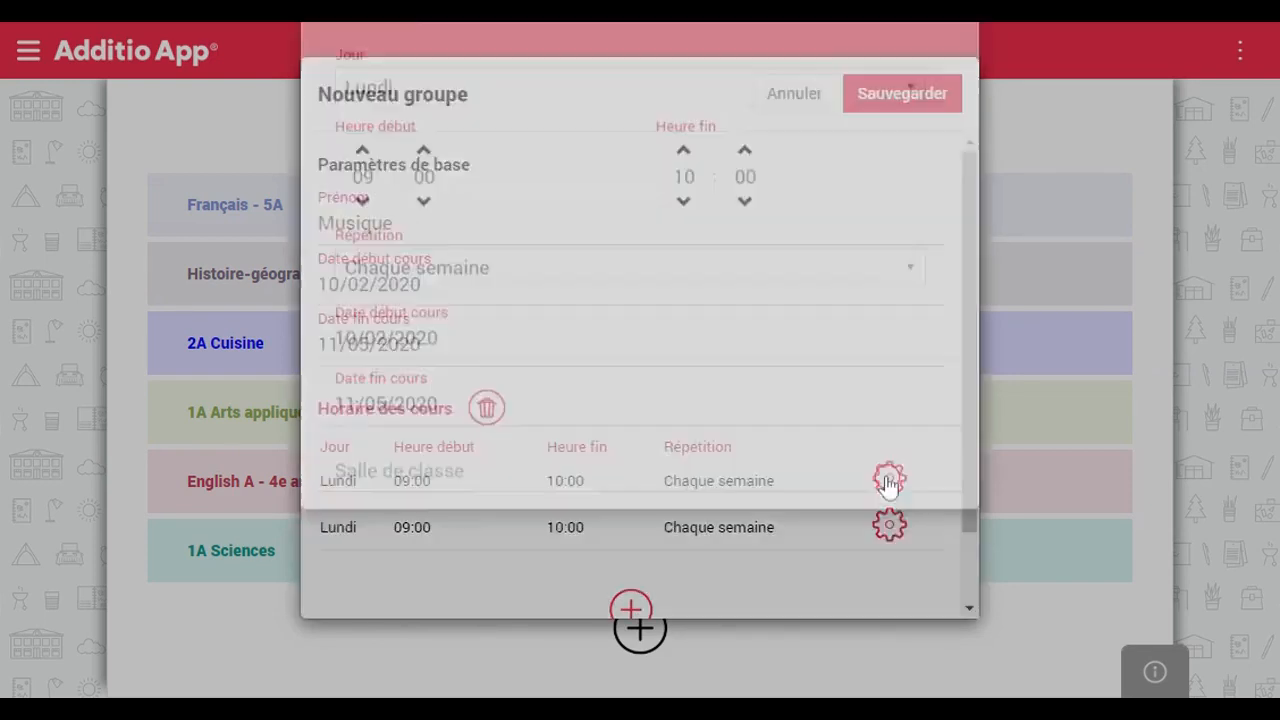
pyautogui.click(744, 250)
pyautogui.click(746, 250)
pyautogui.click(745, 250)
pyautogui.click(744, 250)
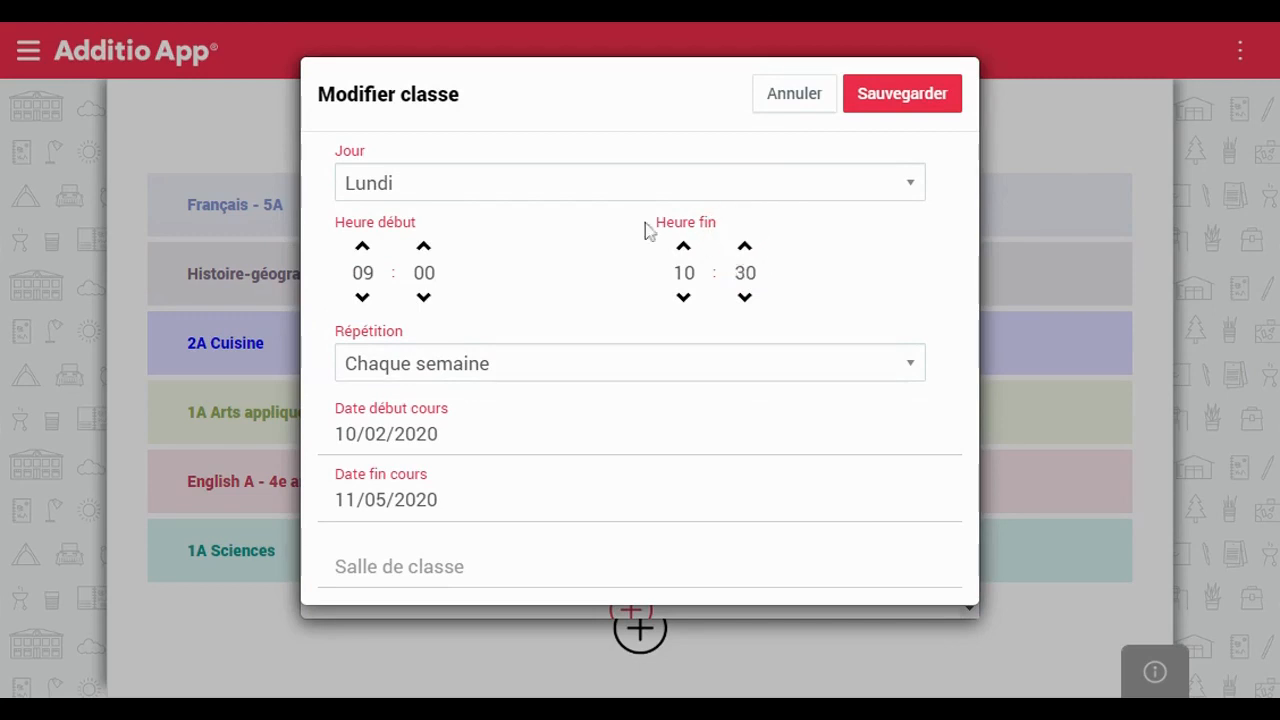
# Keep the Monday 09:00–10:30 class repeating weekly and save it
pyautogui.click(420, 372)
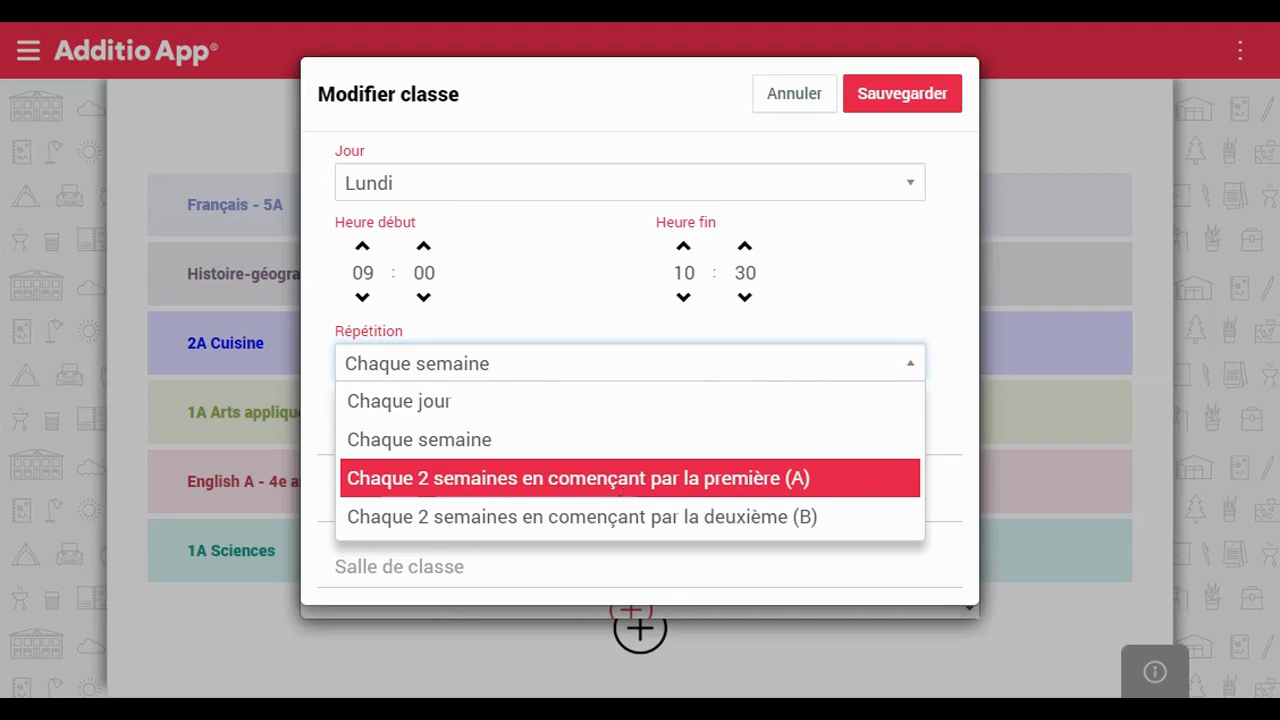
pyautogui.click(590, 408)
pyautogui.click(540, 378)
pyautogui.click(527, 438)
pyautogui.click(523, 565)
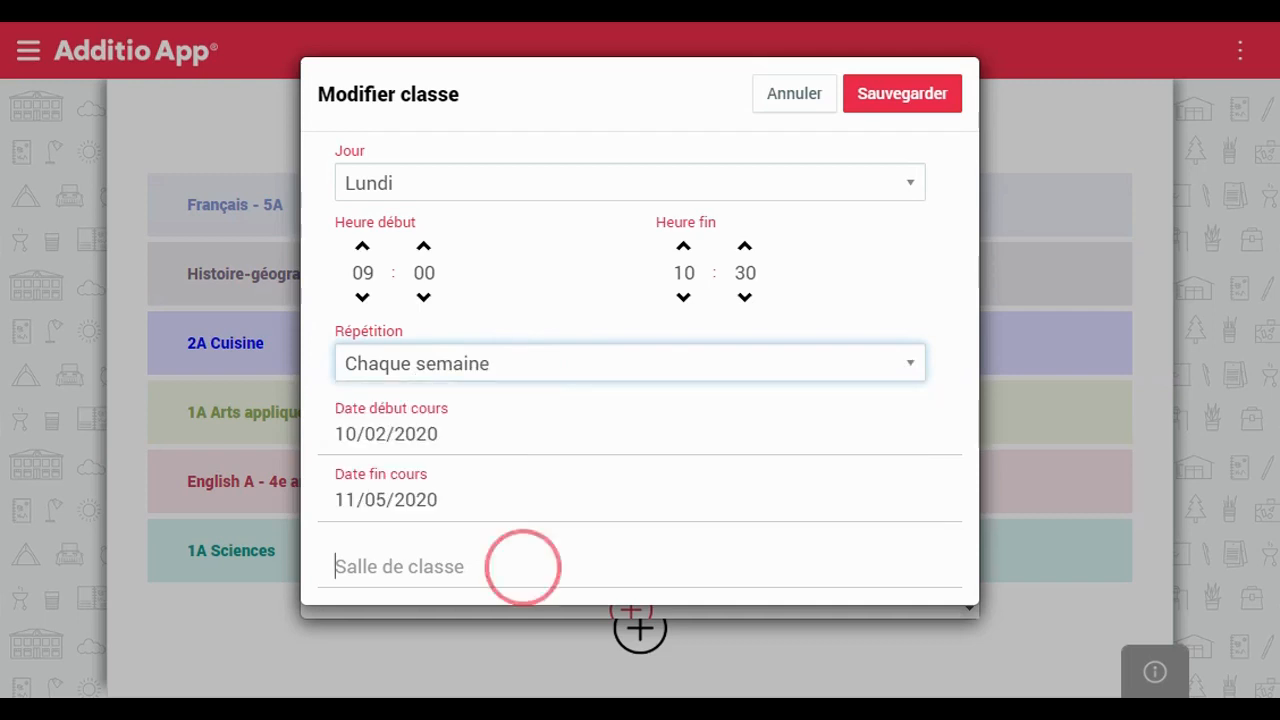
pyautogui.click(877, 100)
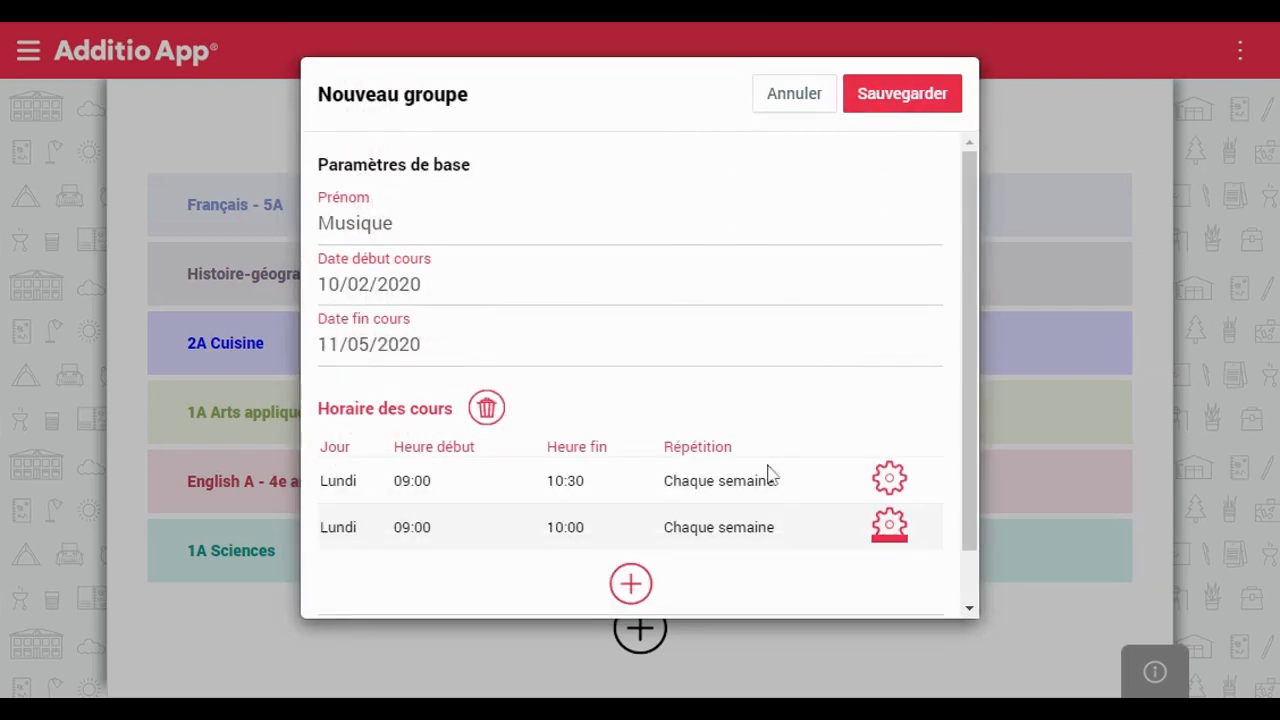
# Delete the duplicate 09:00–10:00 class time
pyautogui.click(889, 526)
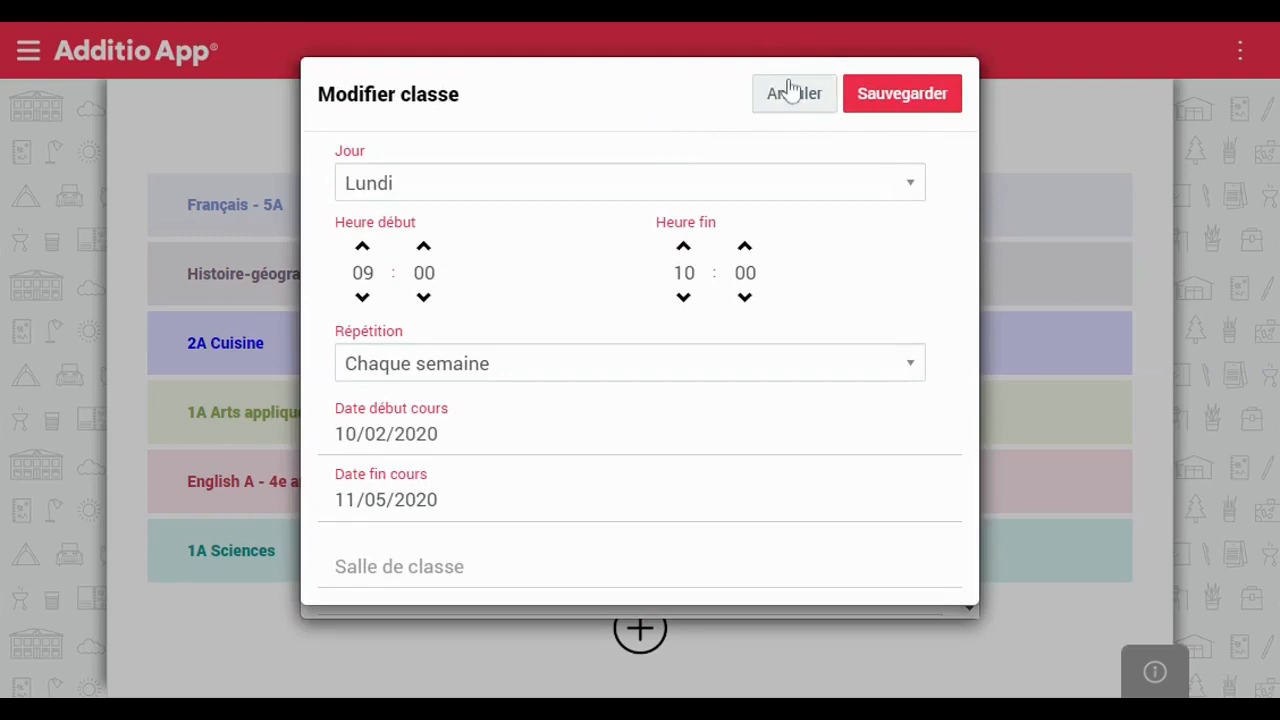
pyautogui.click(790, 91)
pyautogui.click(485, 412)
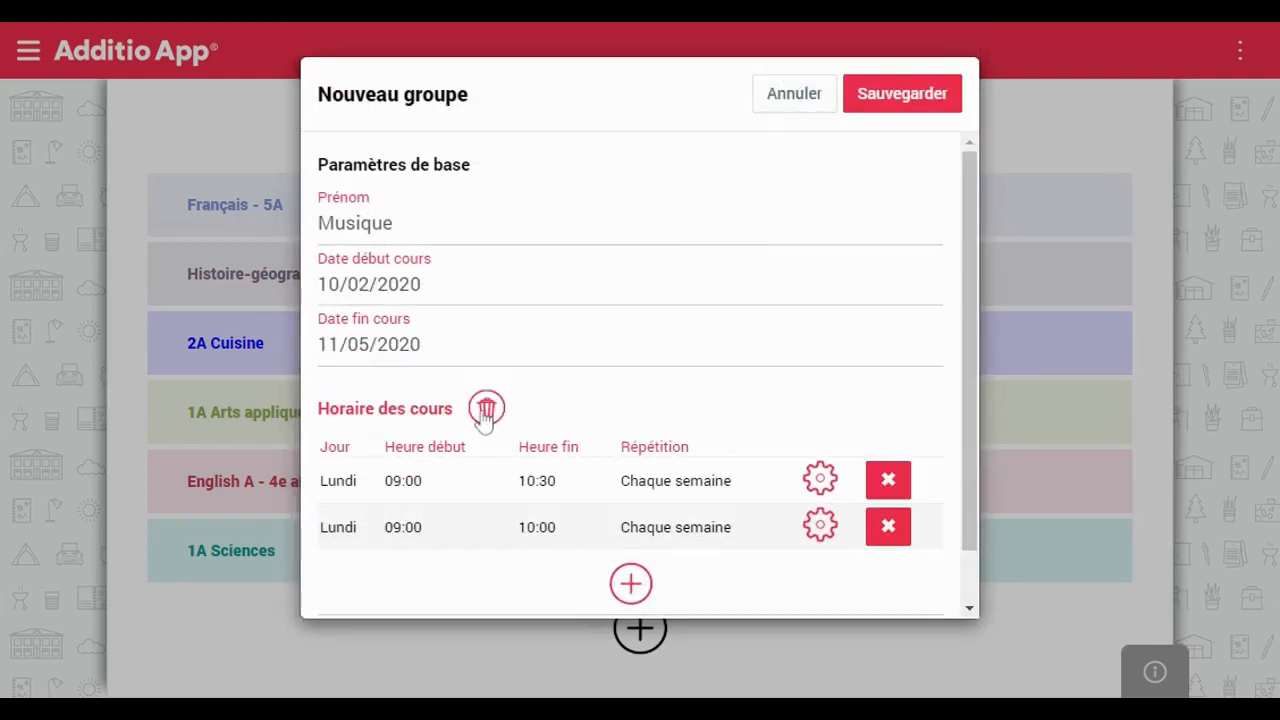
pyautogui.click(890, 530)
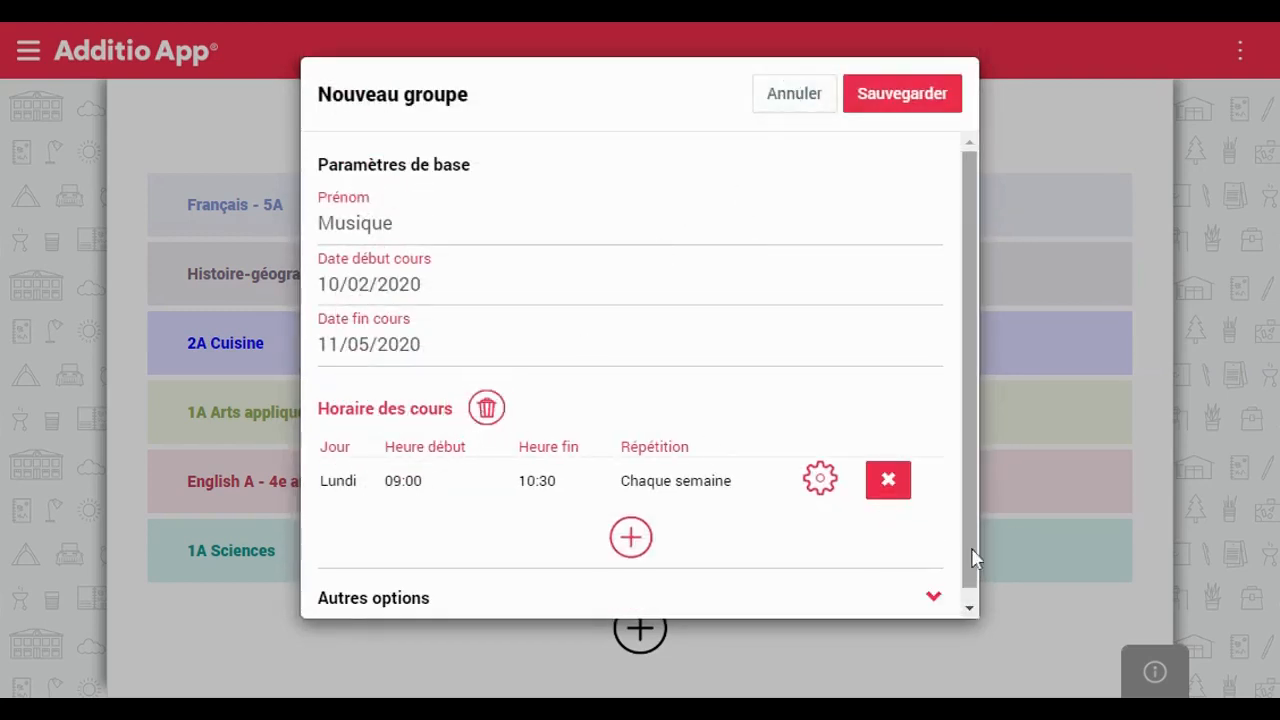
# Expand Autres options, review them, and save the Musique group
pyautogui.scroll(-1, 938, 568)
pyautogui.click(931, 584)
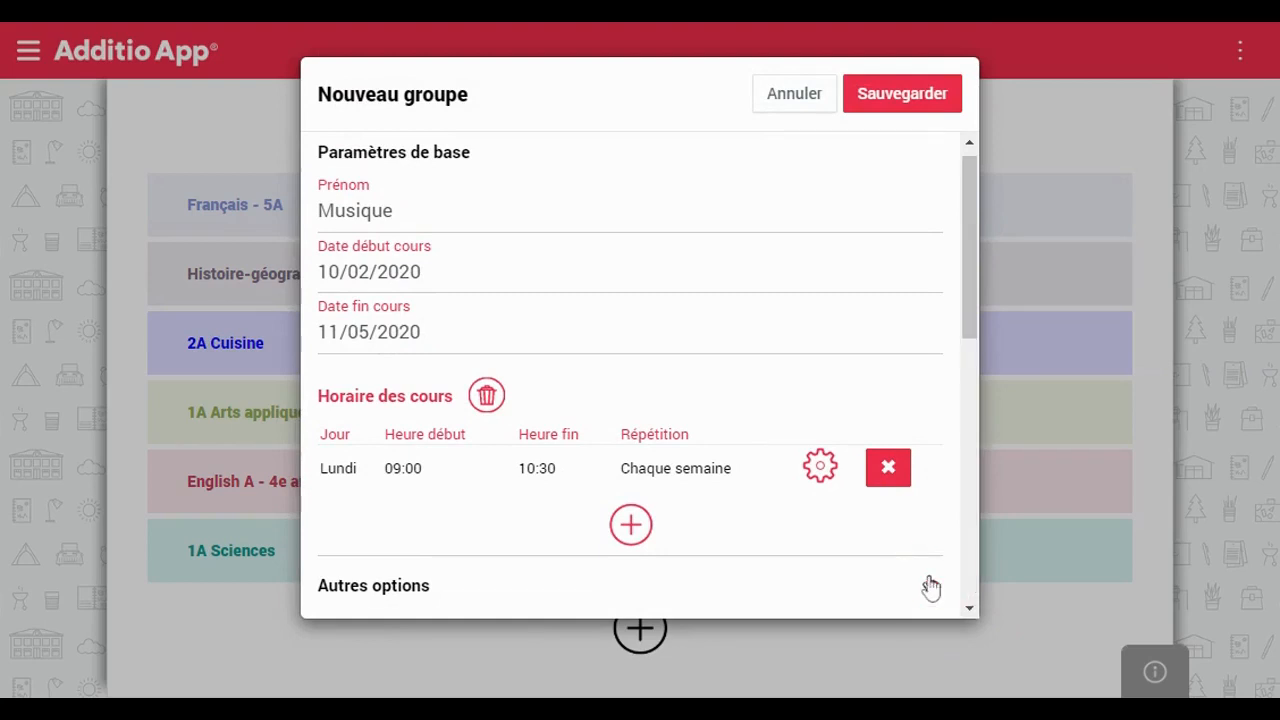
pyautogui.doubleClick(963, 290)
pyautogui.scroll(-5, 966, 290)
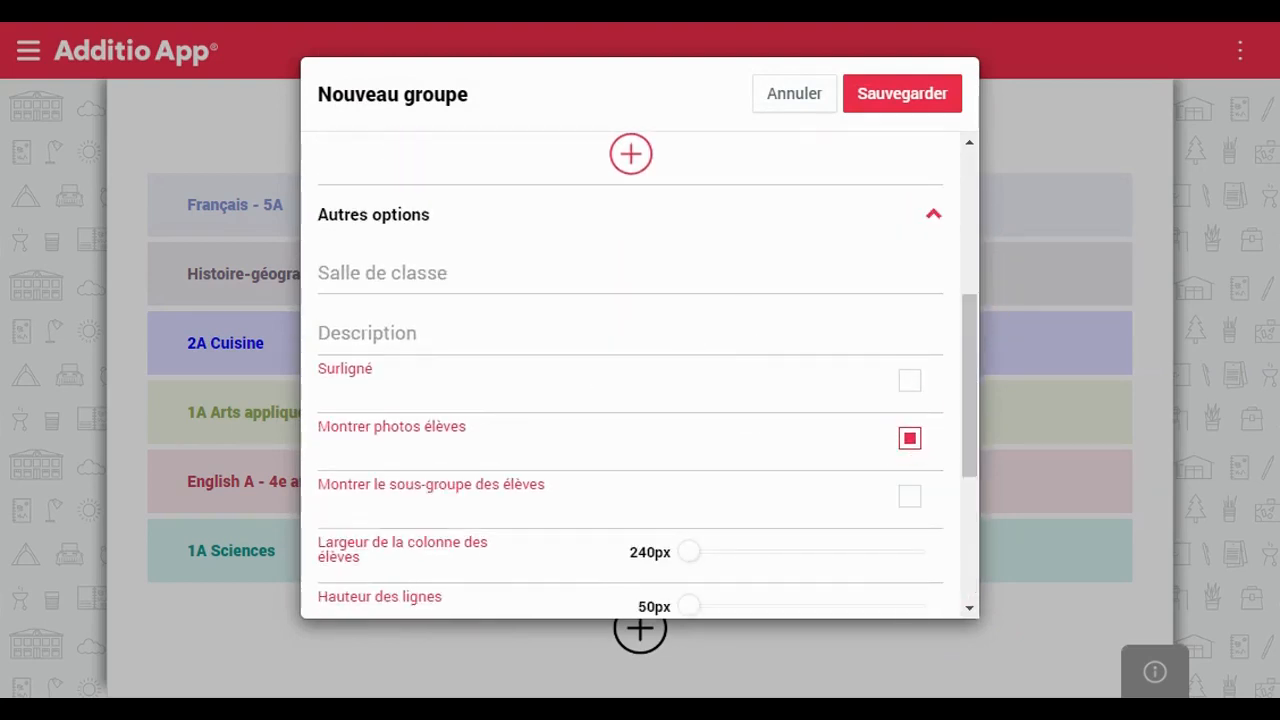
pyautogui.moveTo(970, 418); pyautogui.dragTo(968, 565)
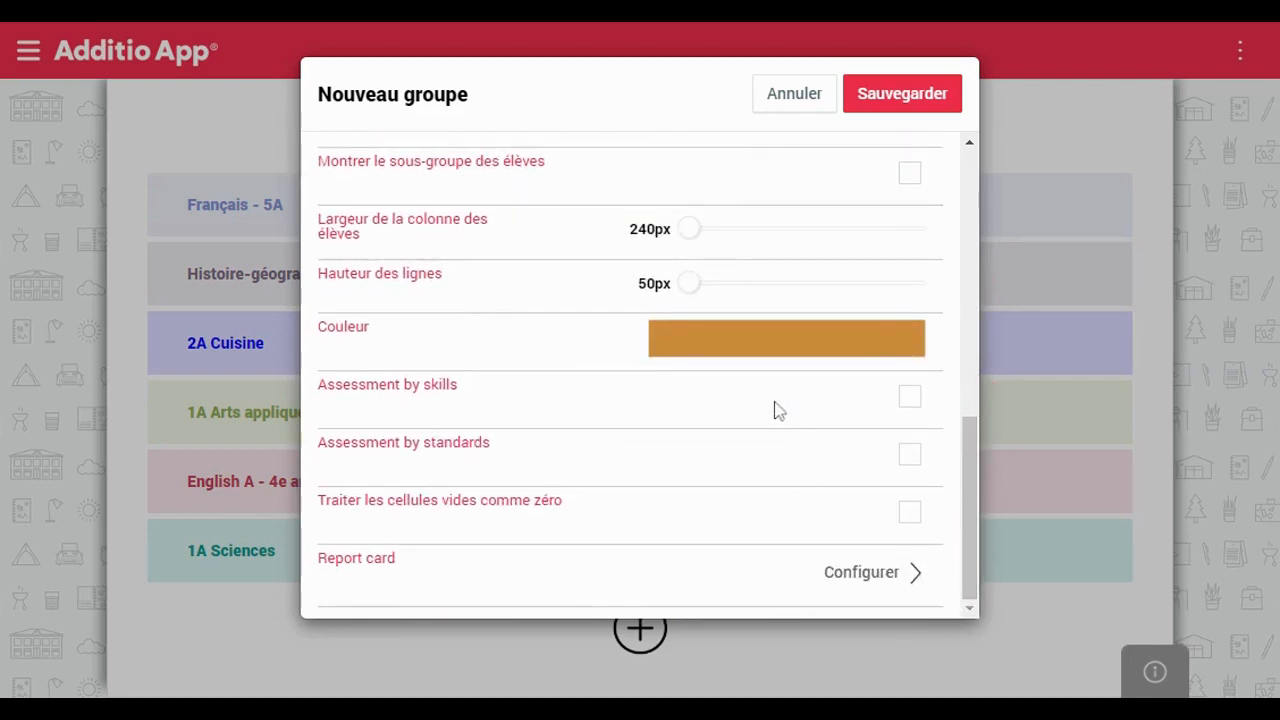
pyautogui.moveTo(969, 440); pyautogui.dragTo(957, 149)
pyautogui.click(897, 108)
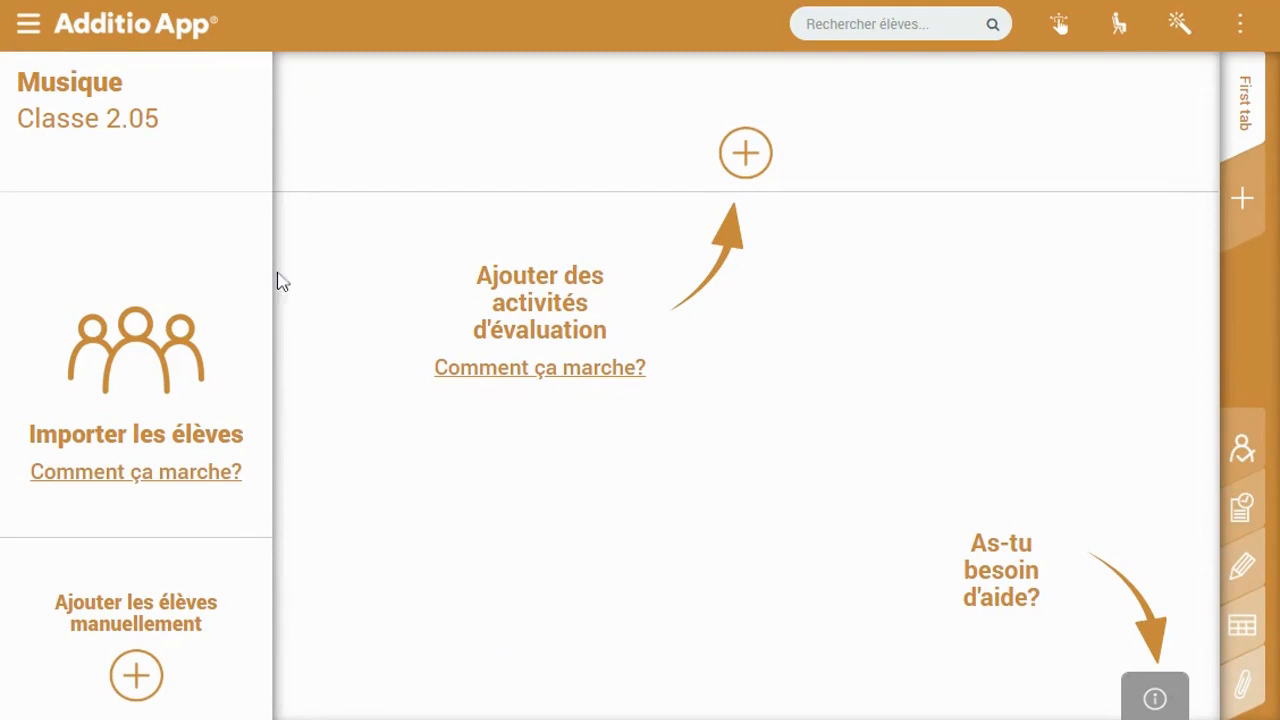
# Open the Musique / Classe 2.05 header options and choose Modifier
pyautogui.click(216, 122)
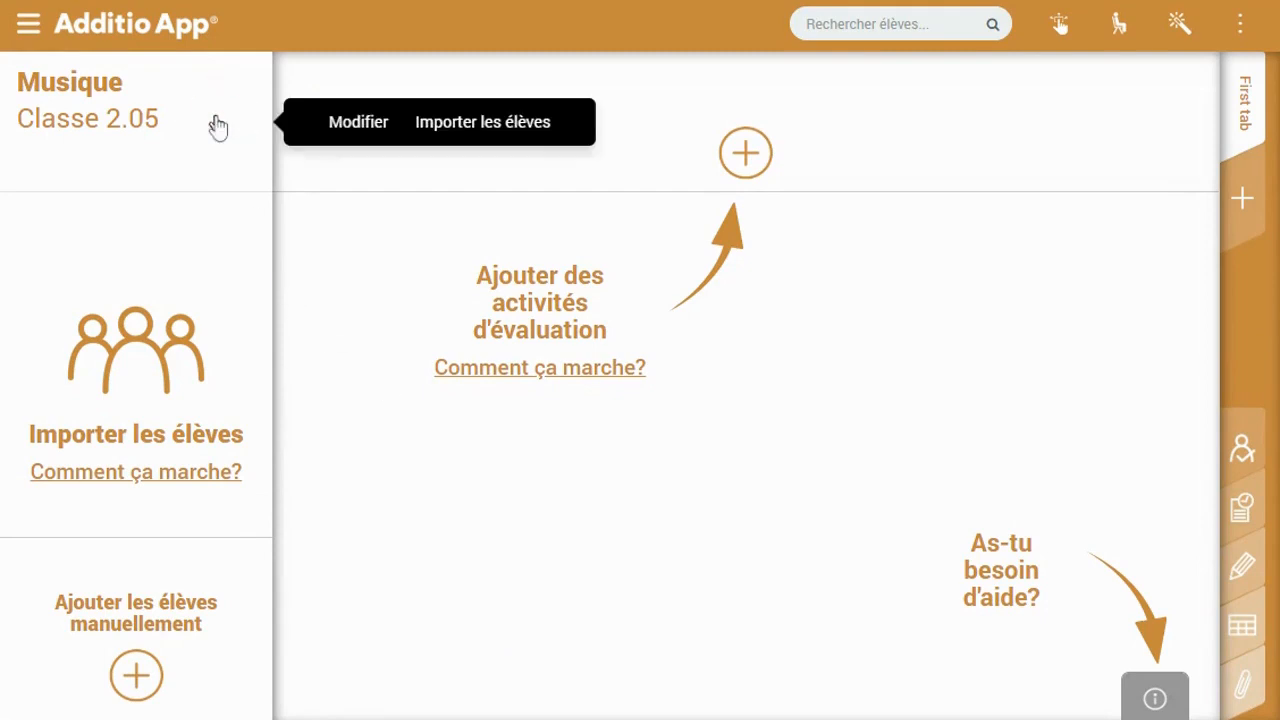
pyautogui.click(362, 126)
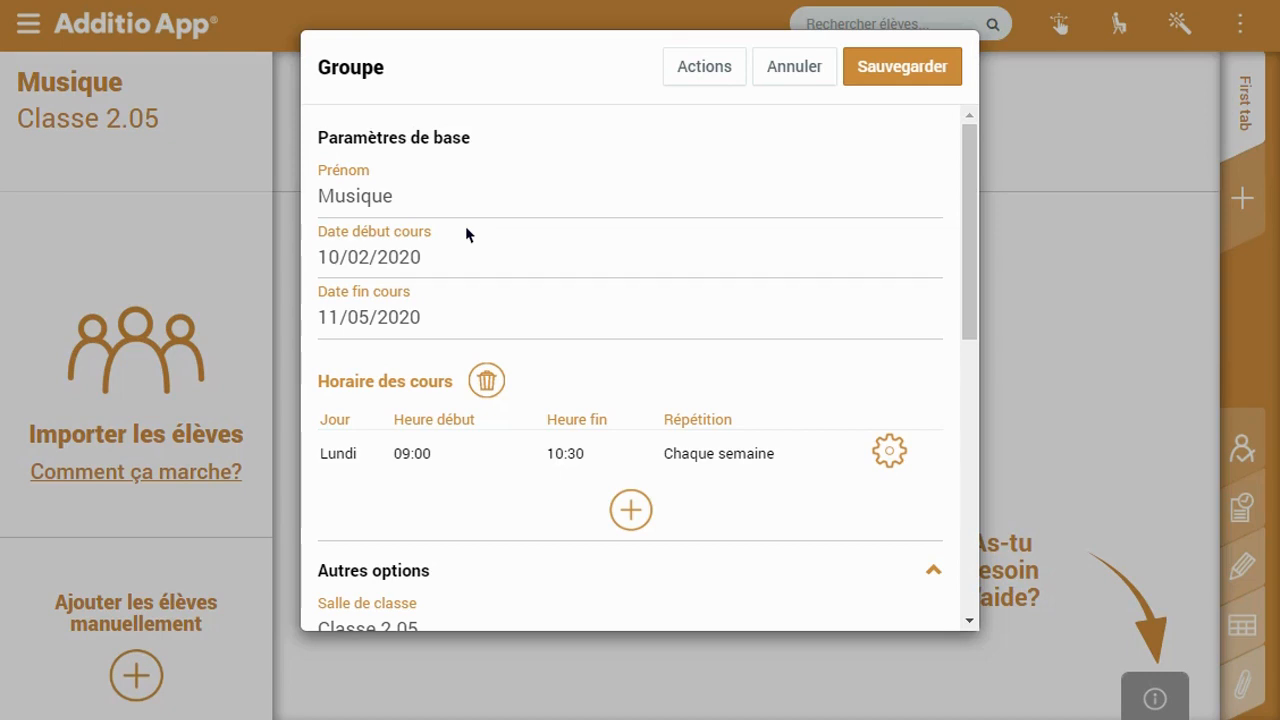
# Set Hauteur des lignes to 54px in the Groupe dialog
pyautogui.moveTo(971, 232); pyautogui.dragTo(968, 408)
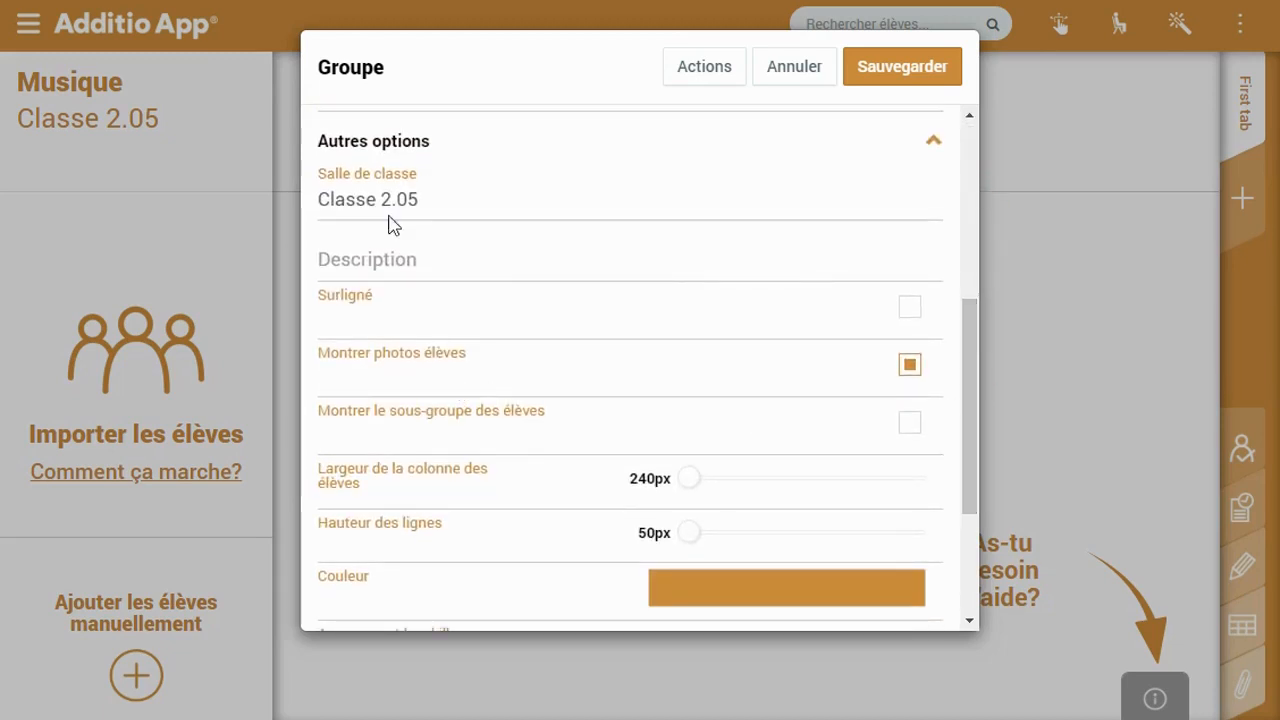
pyautogui.click(472, 199)
pyautogui.moveTo(969, 376); pyautogui.dragTo(977, 458)
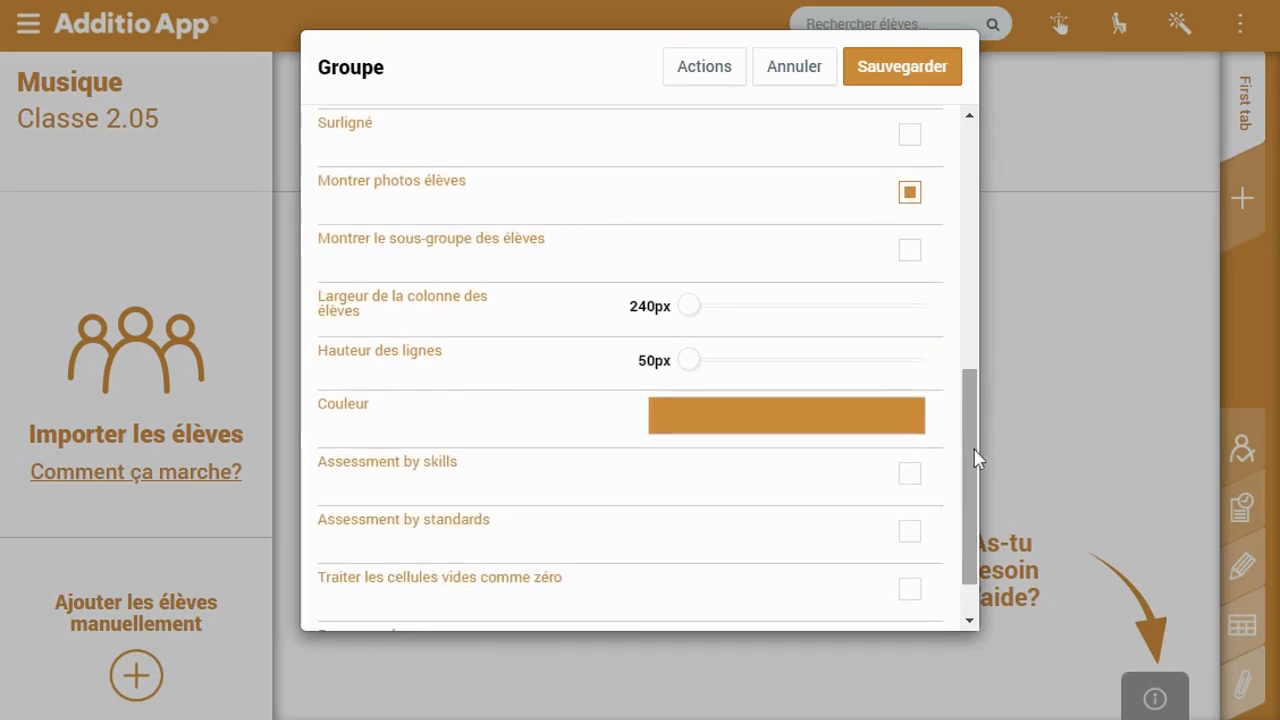
pyautogui.moveTo(689, 306); pyautogui.dragTo(701, 374)
# Open the full colour picker (Toutes les couleurs) for the group colour
pyautogui.click(729, 417)
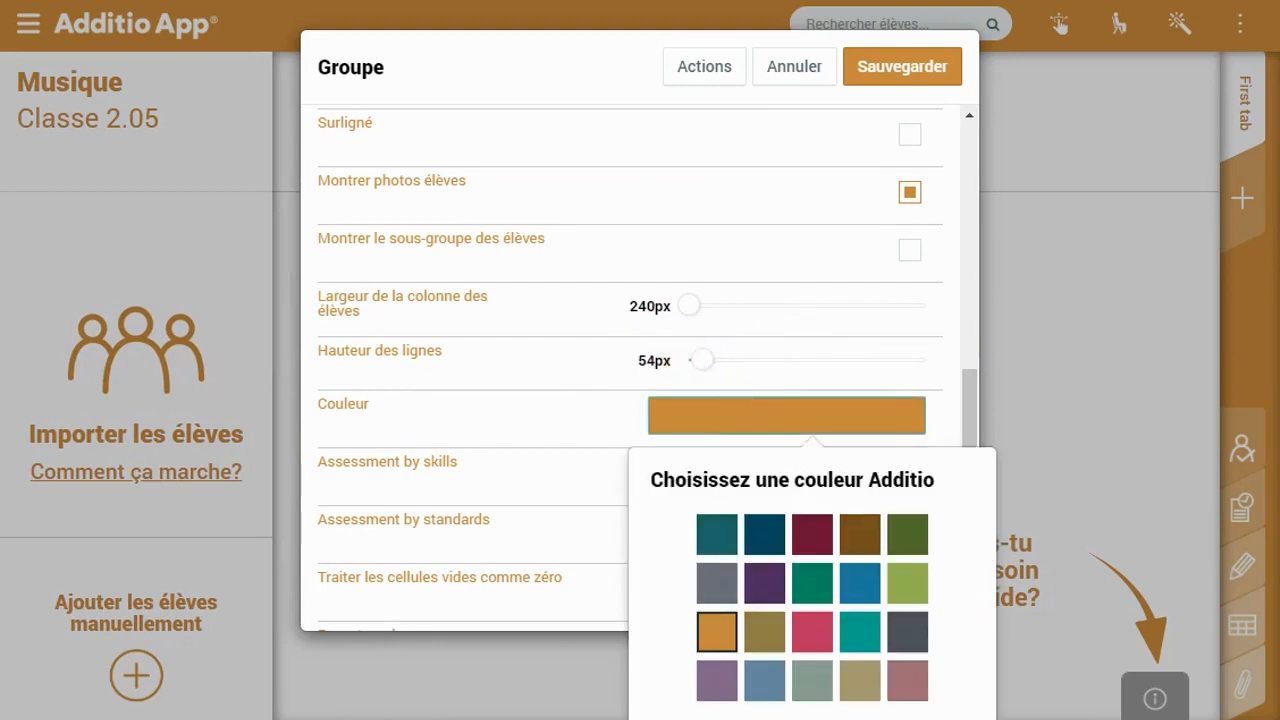
pyautogui.moveTo(975, 400); pyautogui.dragTo(972, 453)
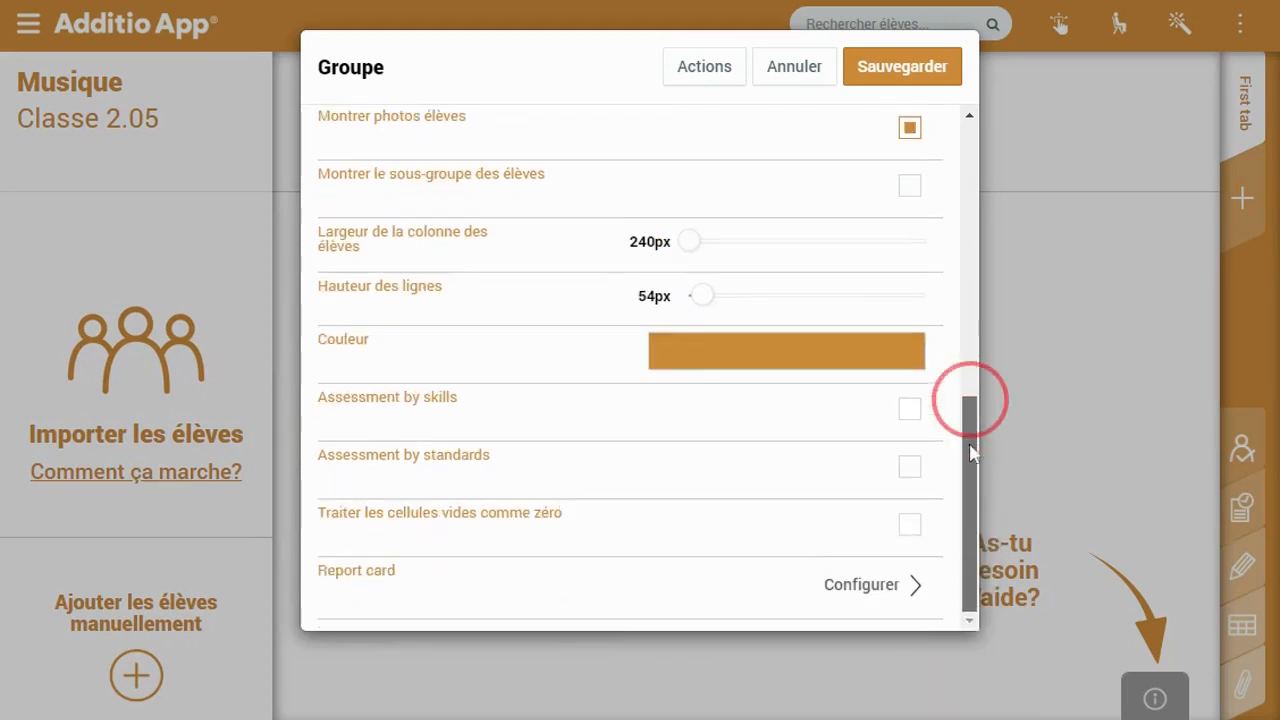
pyautogui.click(877, 359)
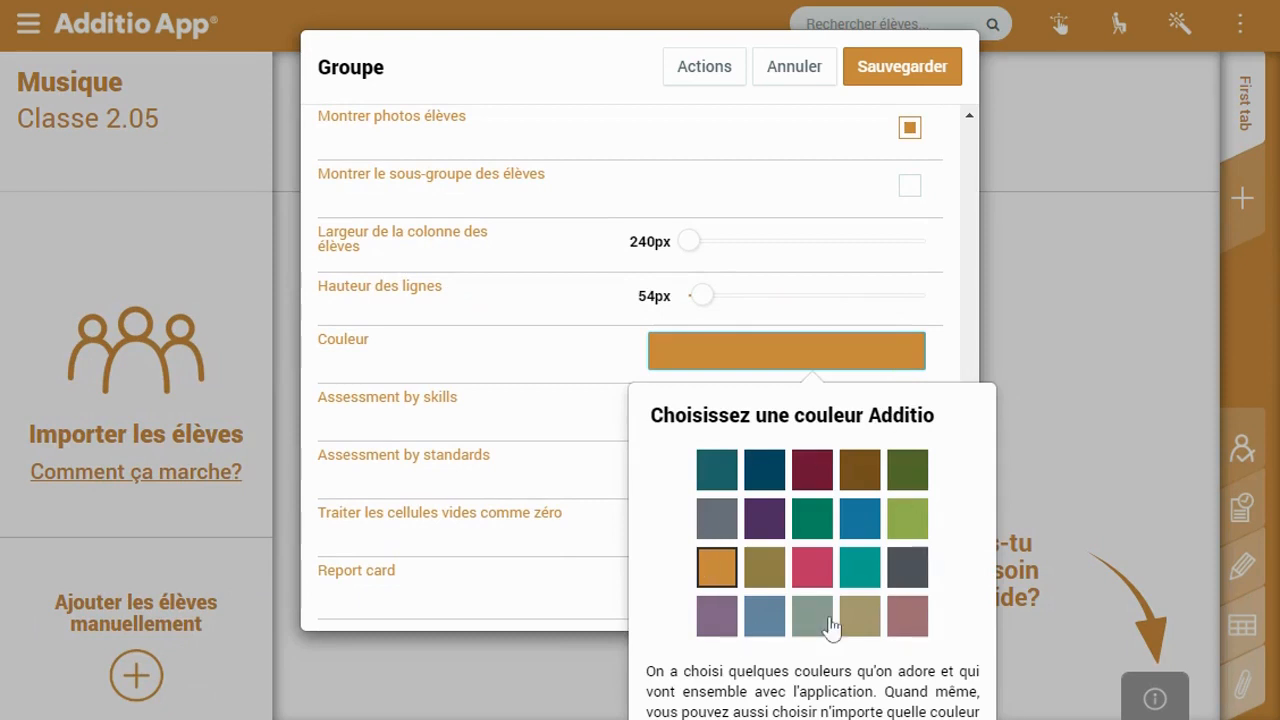
pyautogui.click(978, 323)
pyautogui.moveTo(973, 365); pyautogui.dragTo(971, 480)
pyautogui.click(889, 543)
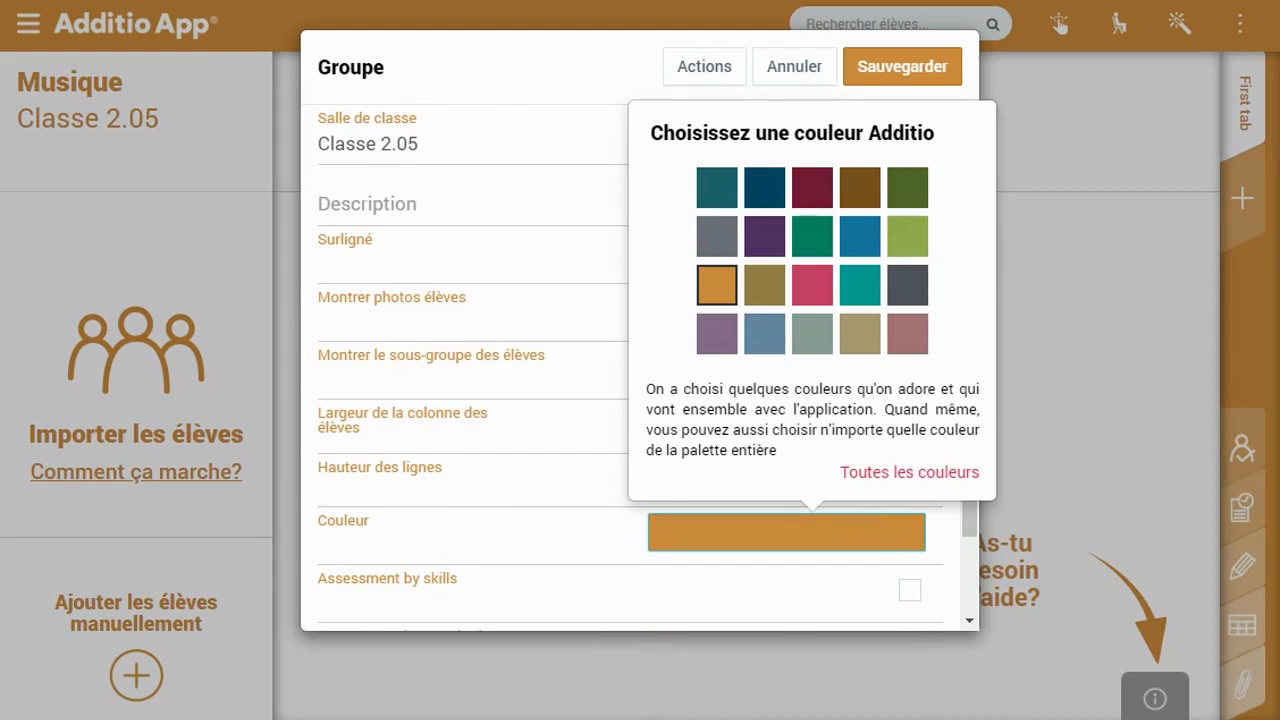
pyautogui.click(907, 478)
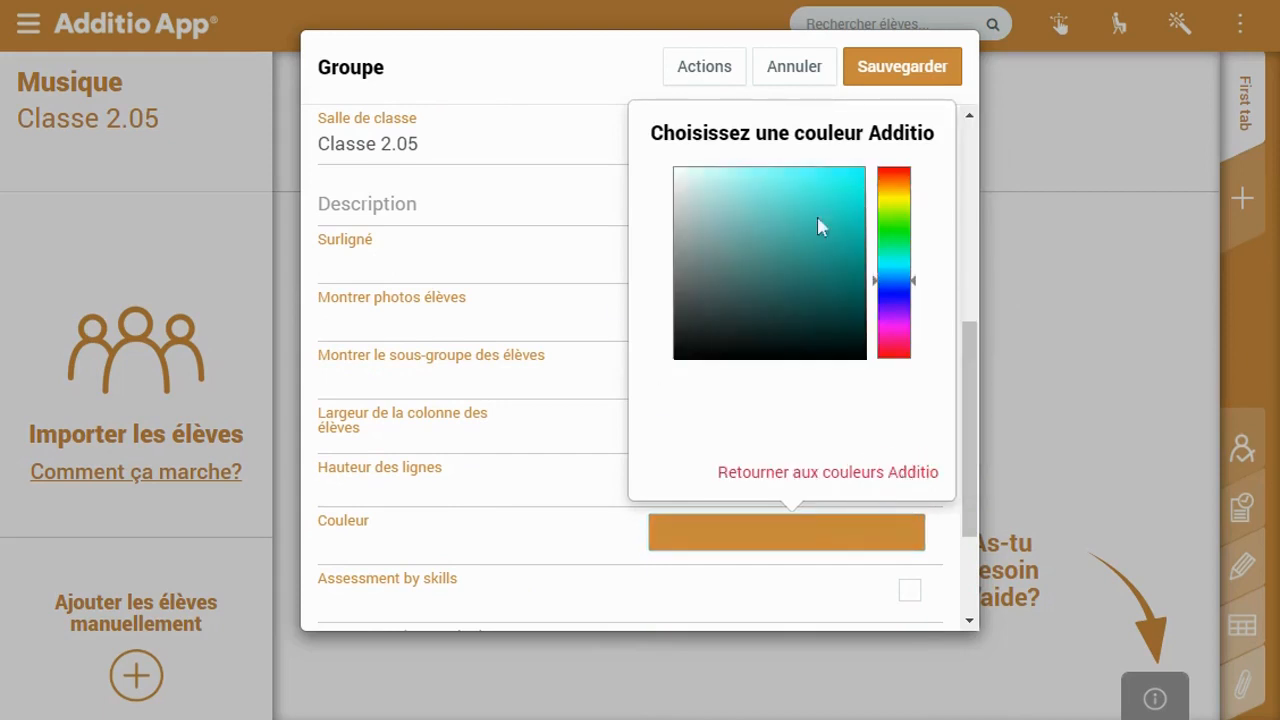
# Pick a dark red as the Musique group colour
pyautogui.click(892, 234)
pyautogui.moveTo(855, 196); pyautogui.dragTo(849, 142)
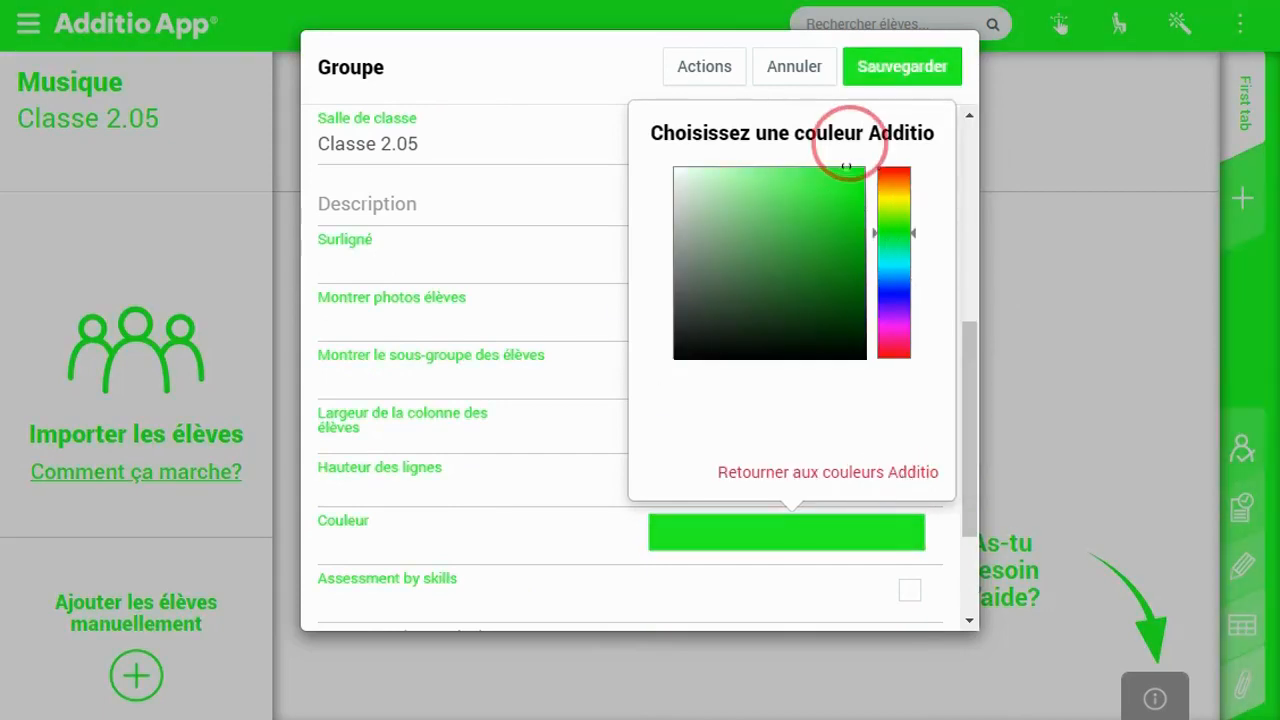
pyautogui.click(894, 197)
pyautogui.moveTo(852, 194); pyautogui.dragTo(809, 180)
pyautogui.click(900, 295)
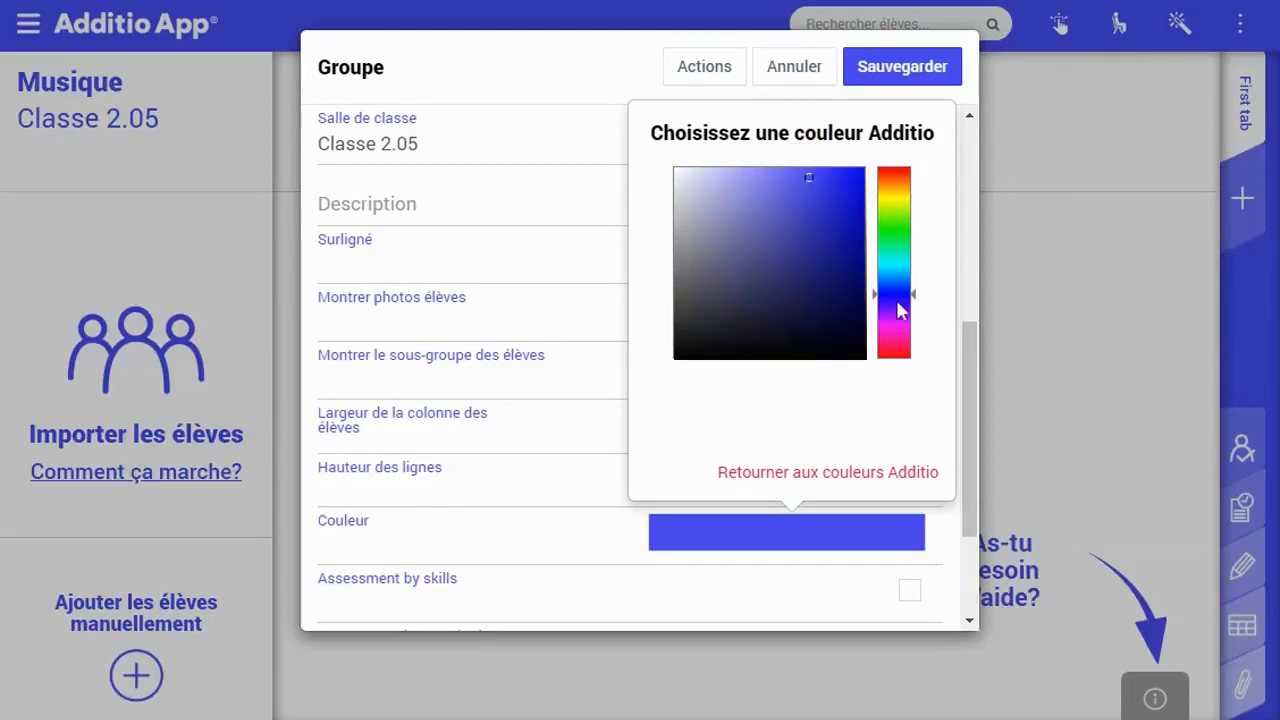
pyautogui.click(900, 355)
pyautogui.click(866, 168)
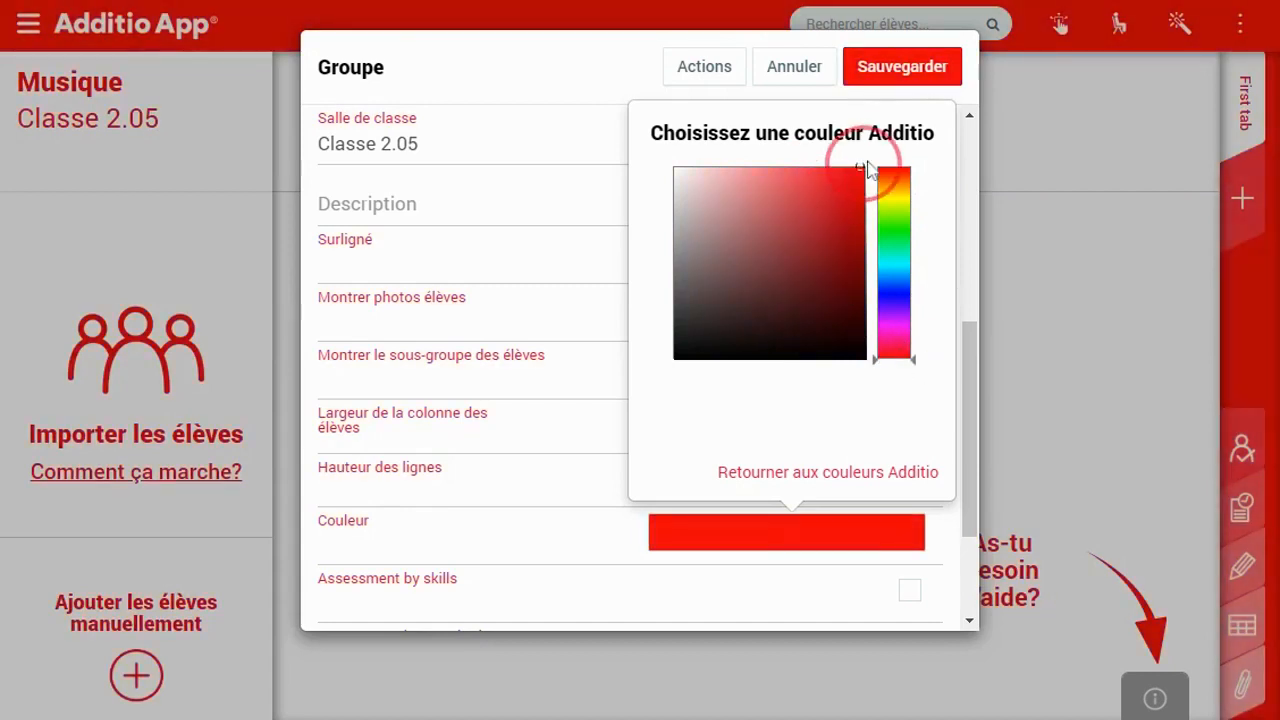
pyautogui.click(857, 218)
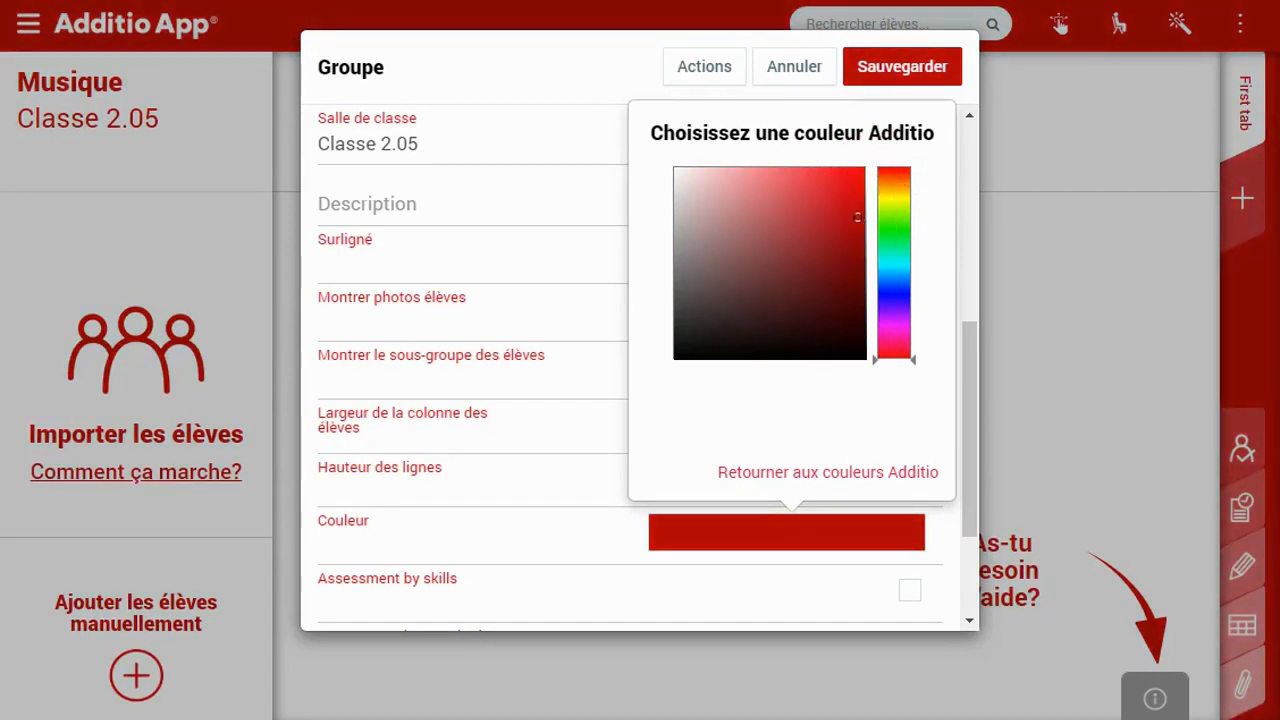
pyautogui.click(592, 329)
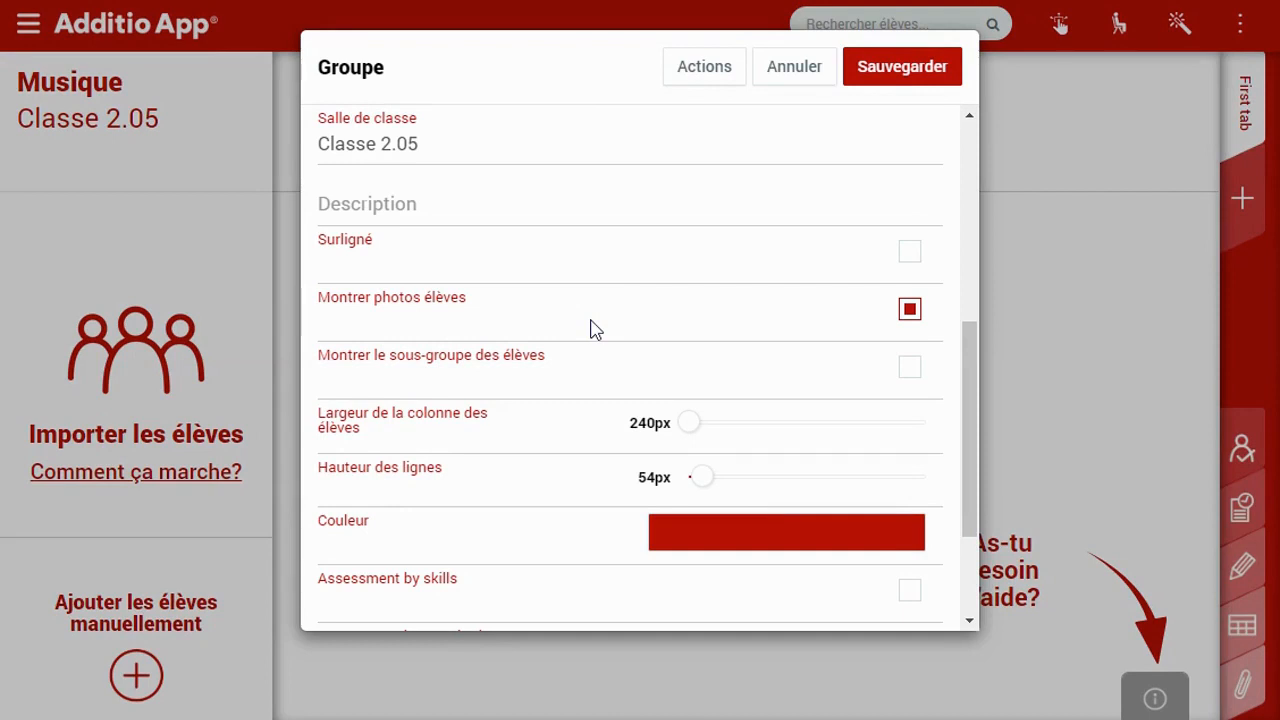
# Enable assessment by skills and by standards, then save the settings
pyautogui.moveTo(971, 451); pyautogui.dragTo(978, 590)
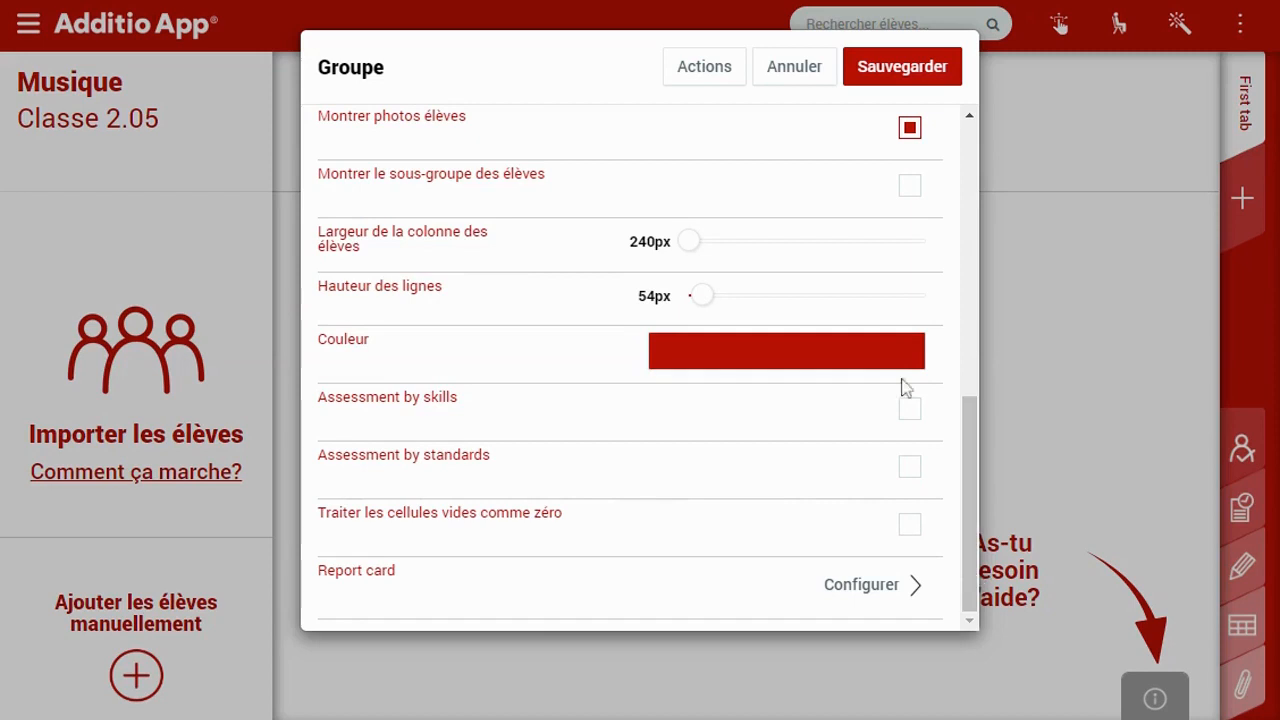
pyautogui.click(909, 409)
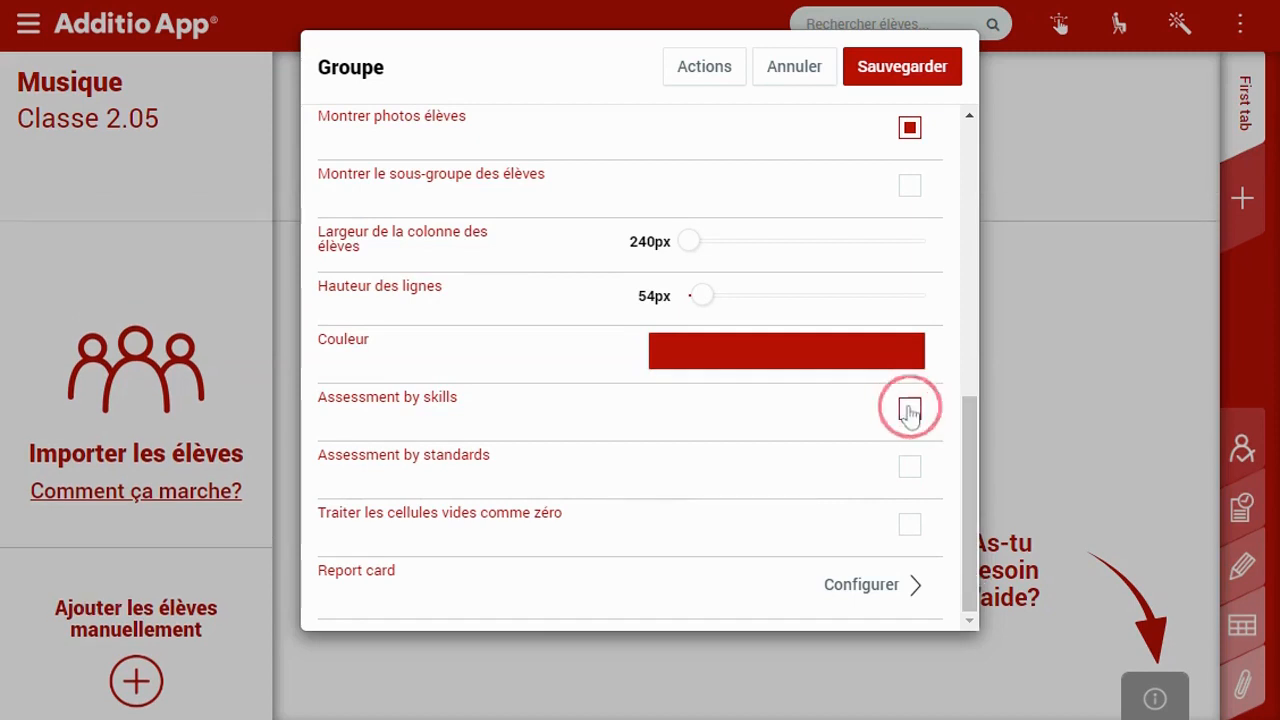
pyautogui.click(911, 472)
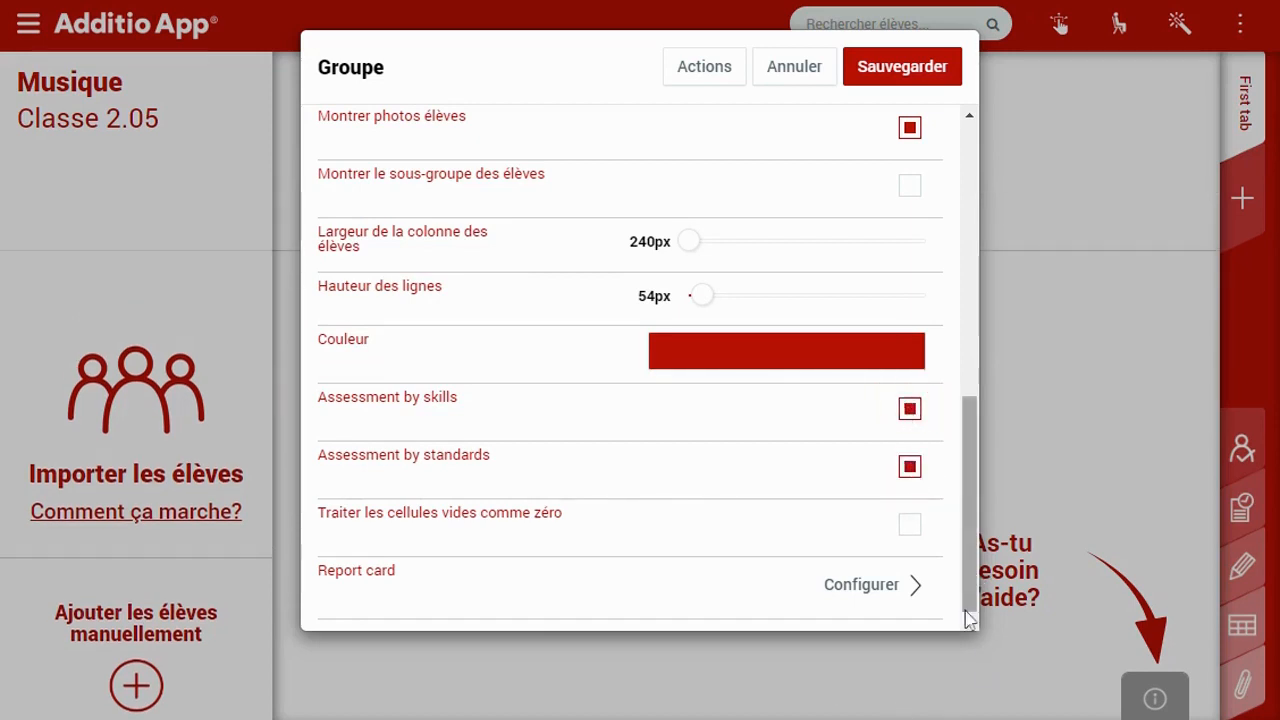
pyautogui.click(902, 80)
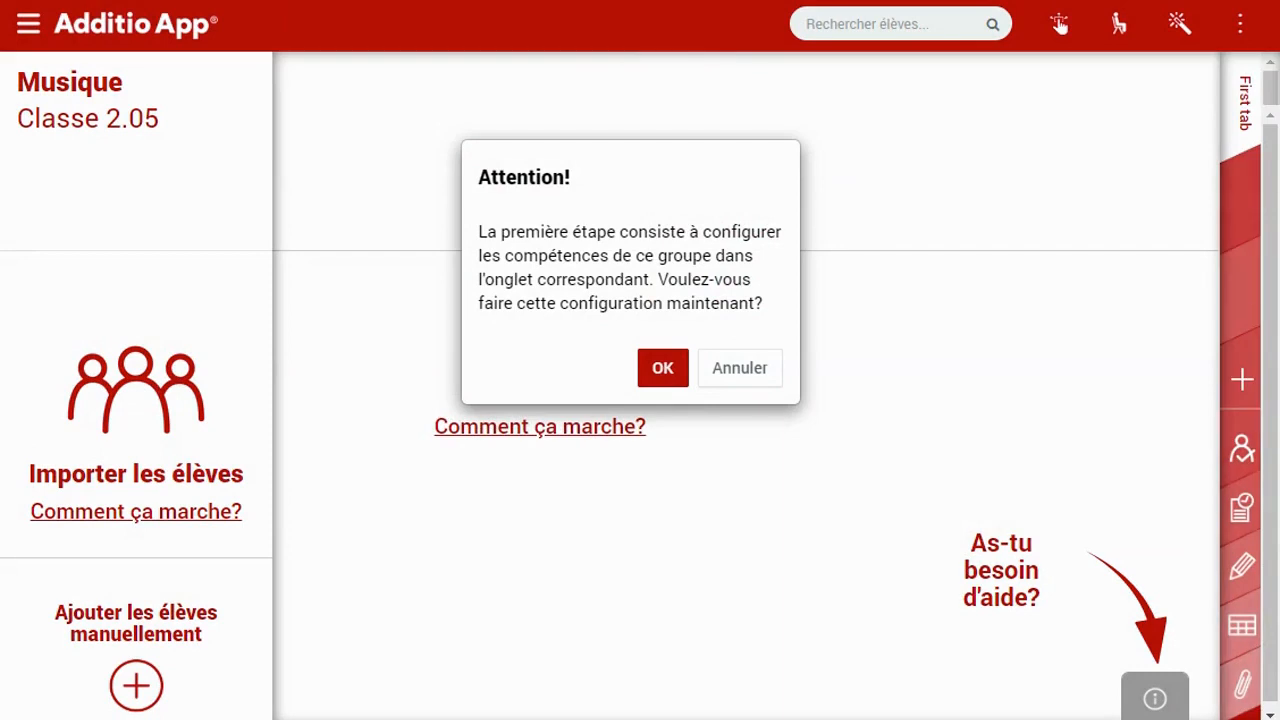
# Accept configuring skills now, then choose Importer les élèves from the Musique class header
pyautogui.click(663, 371)
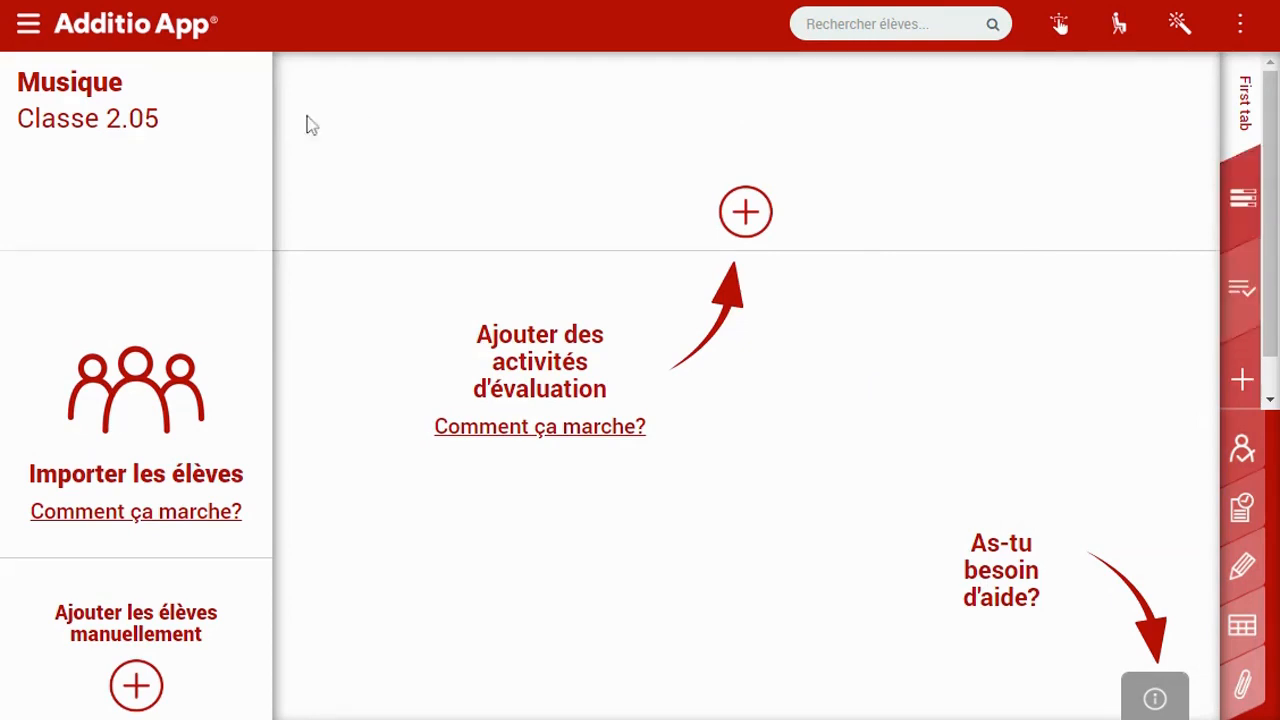
pyautogui.click(153, 184)
pyautogui.click(443, 162)
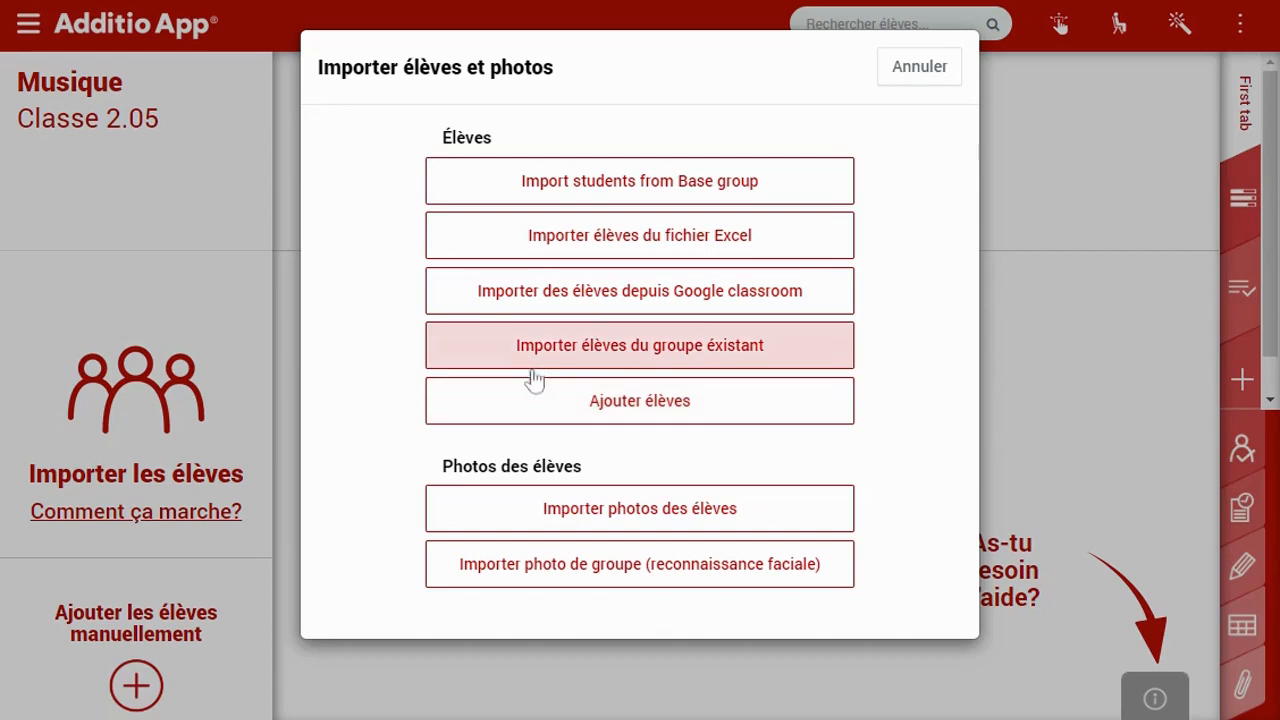
# Import all five students with photos from the Histoire-géographie group into Musique
pyautogui.click(571, 362)
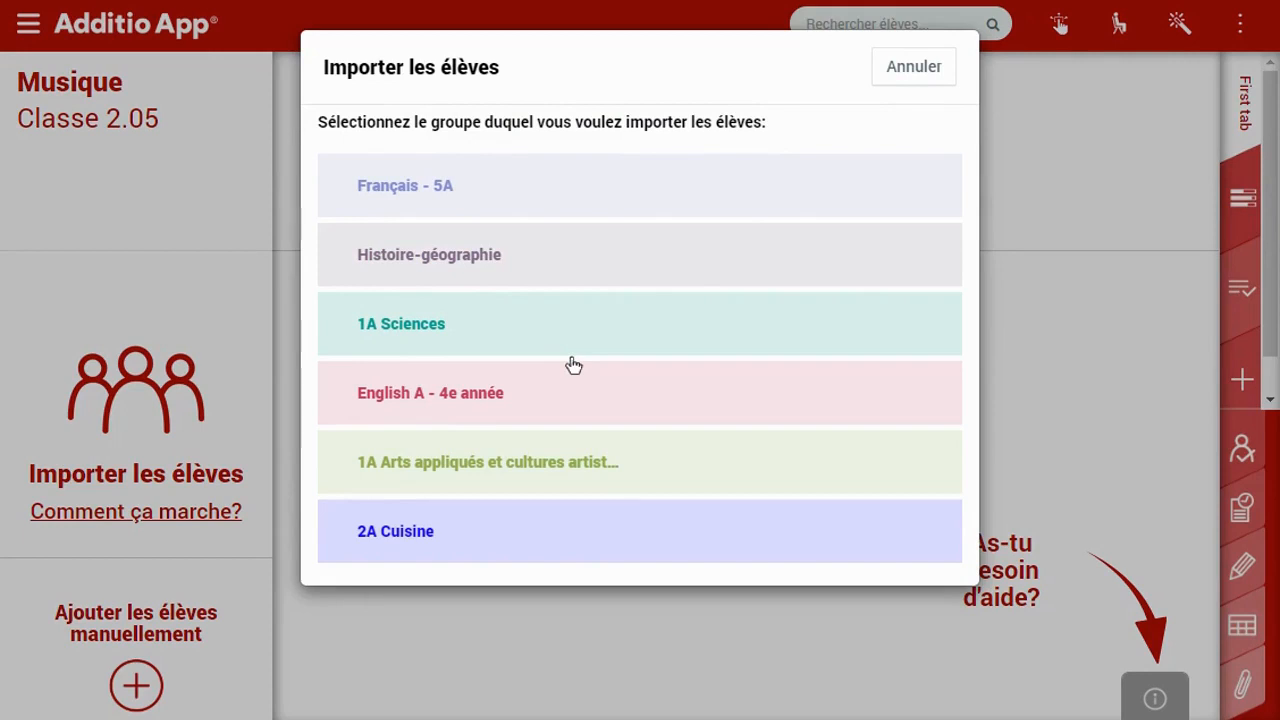
pyautogui.click(434, 277)
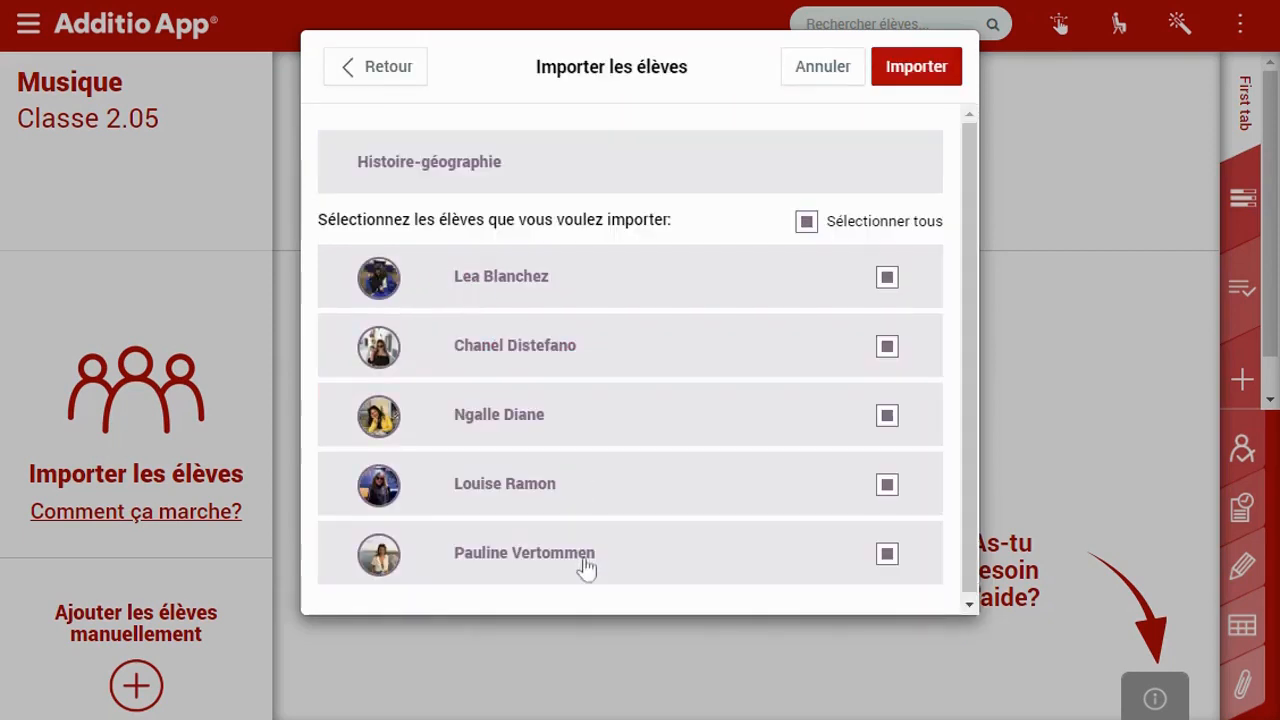
pyautogui.moveTo(974, 384); pyautogui.dragTo(972, 430)
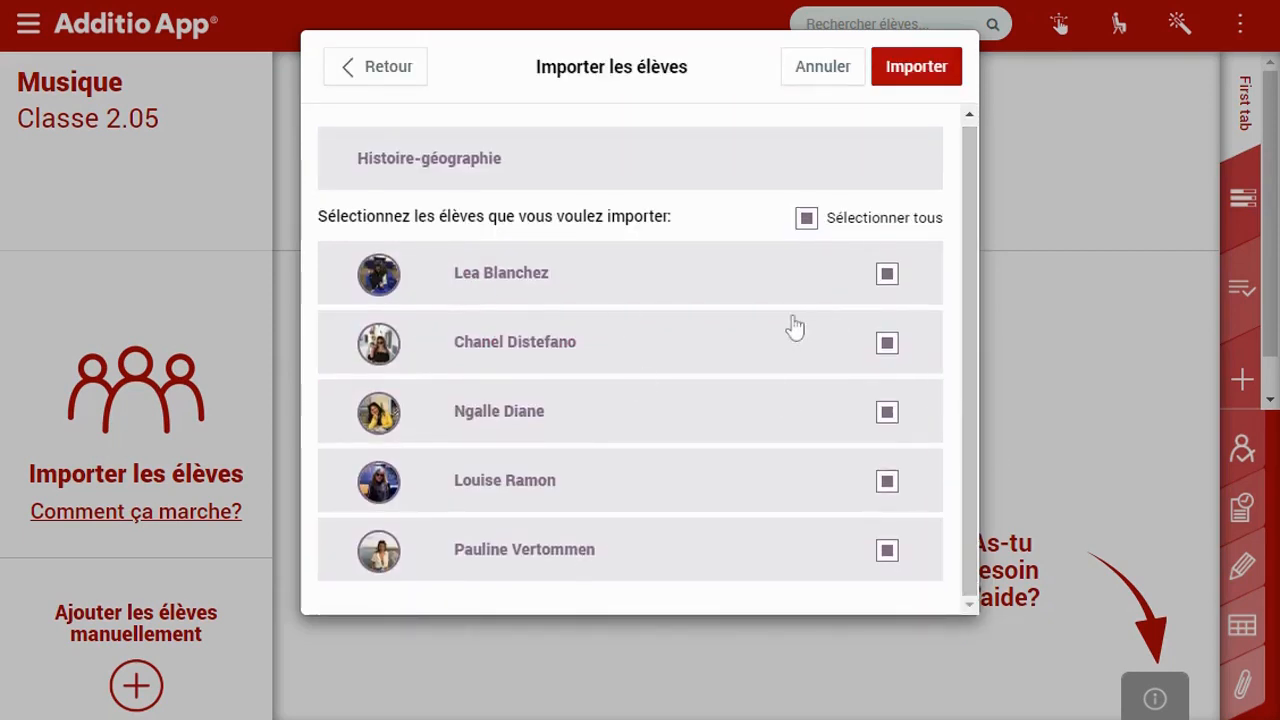
pyautogui.click(891, 352)
pyautogui.click(891, 352)
pyautogui.click(938, 86)
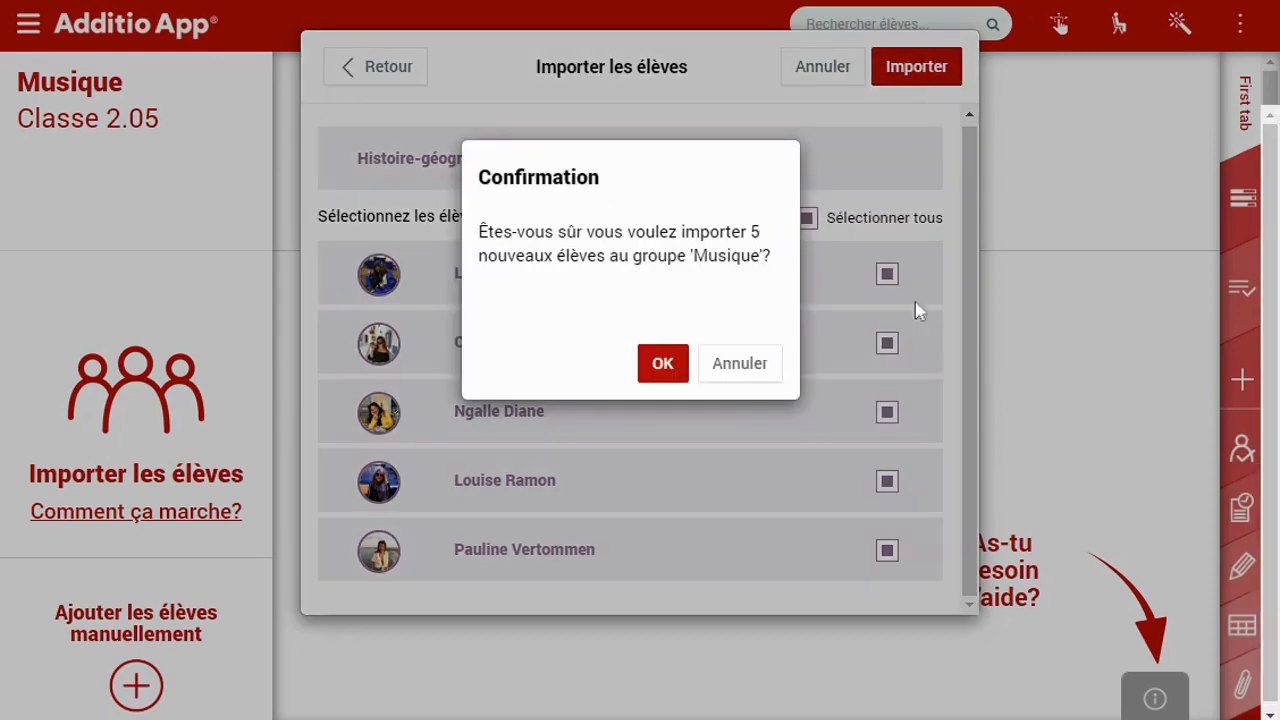
pyautogui.click(656, 367)
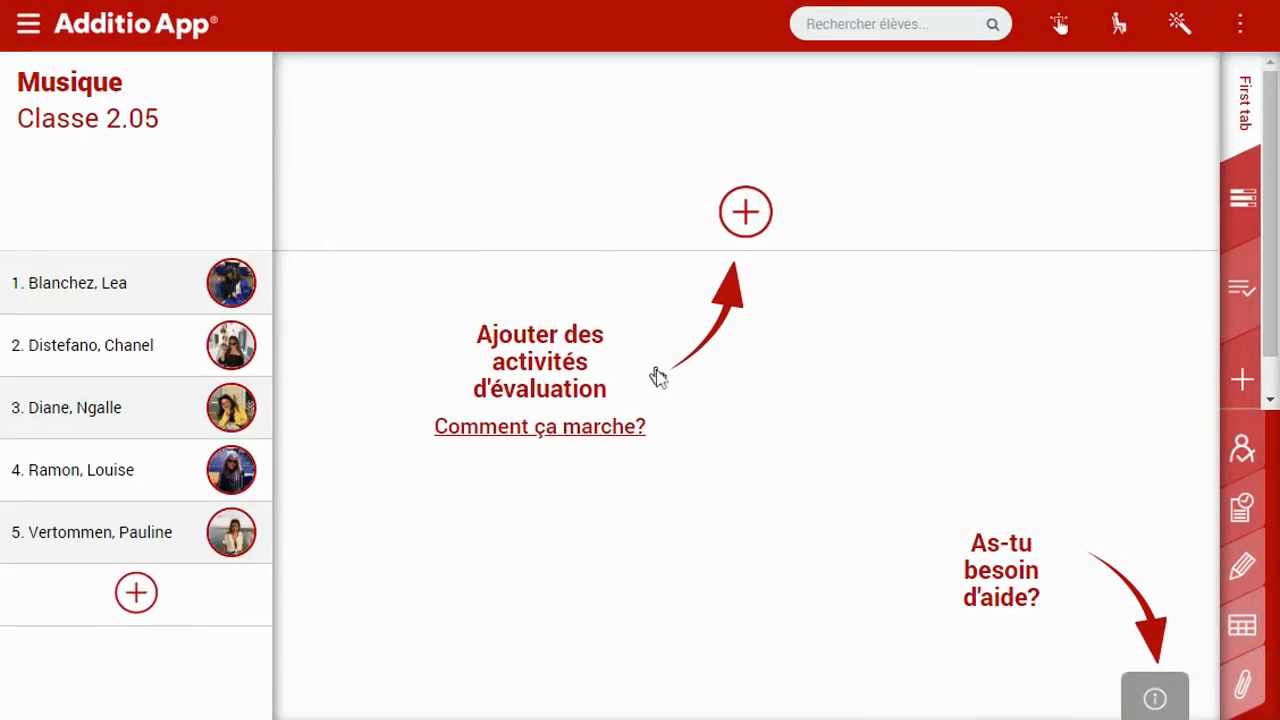
pyautogui.click(834, 122)
# Start a face-recognition group photo import and upload the group photo
pyautogui.click(1240, 24)
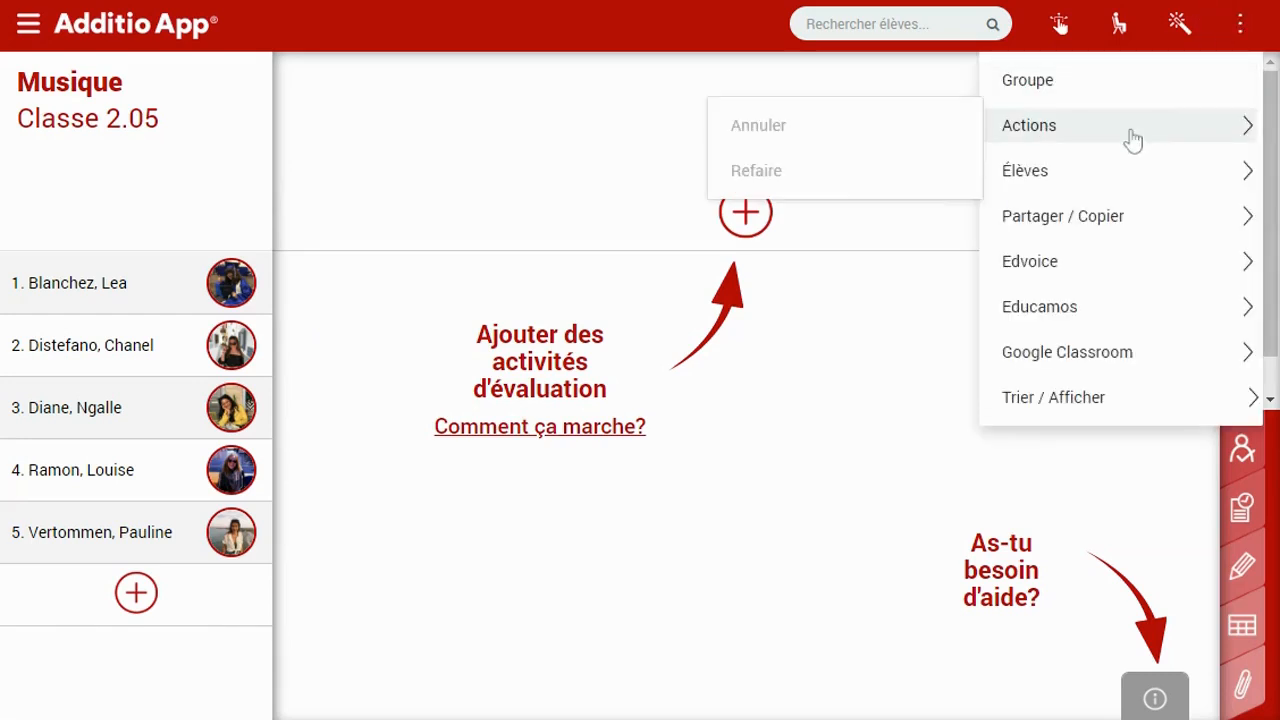
pyautogui.moveTo(1123, 166)
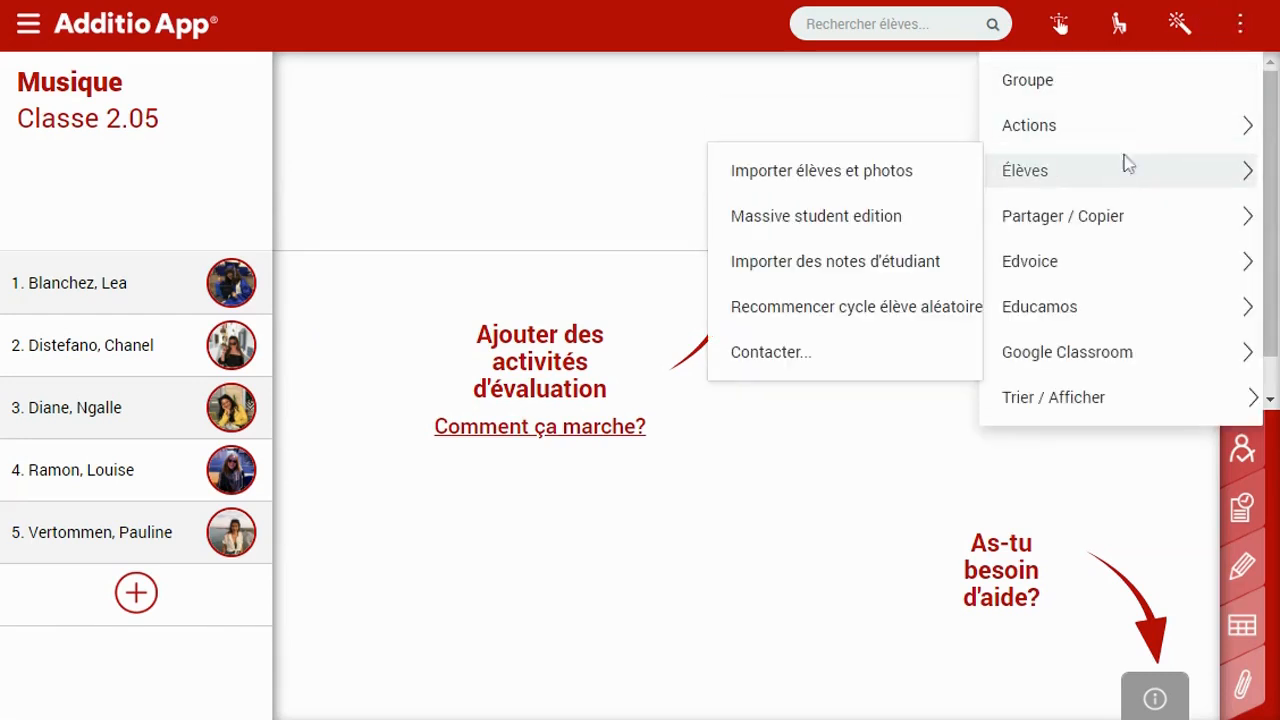
pyautogui.click(882, 182)
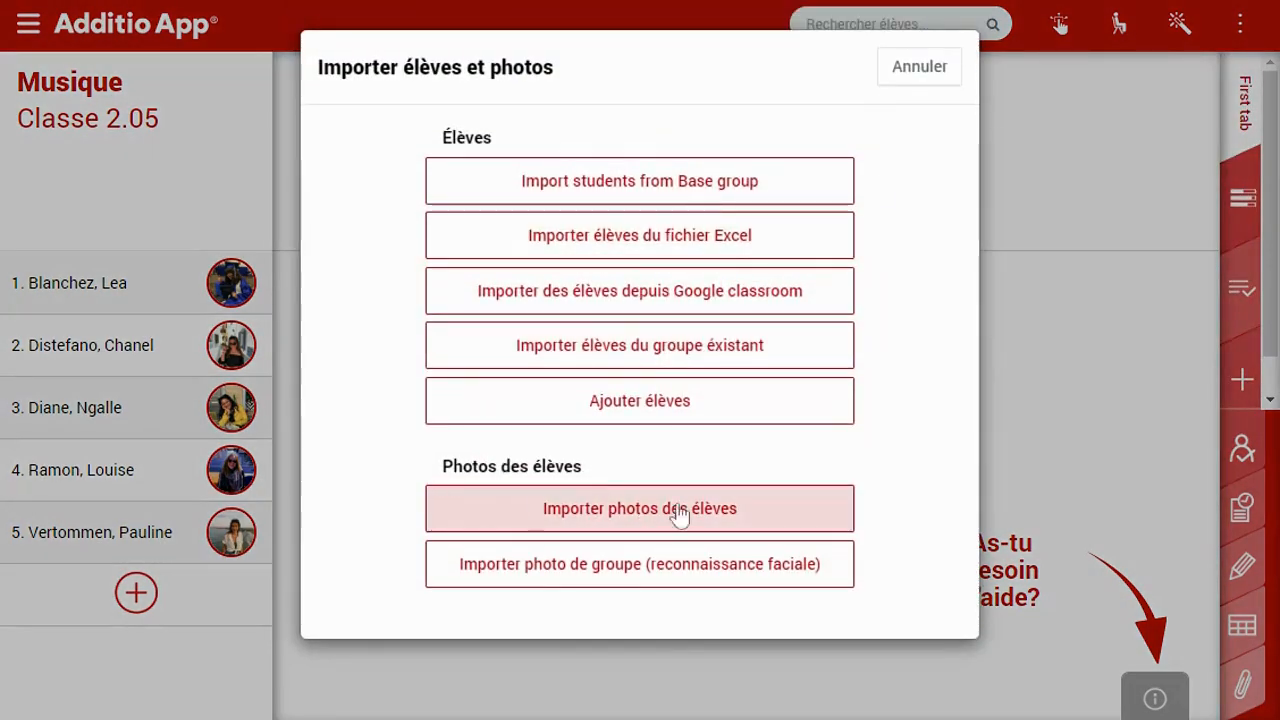
pyautogui.click(553, 585)
pyautogui.click(858, 305)
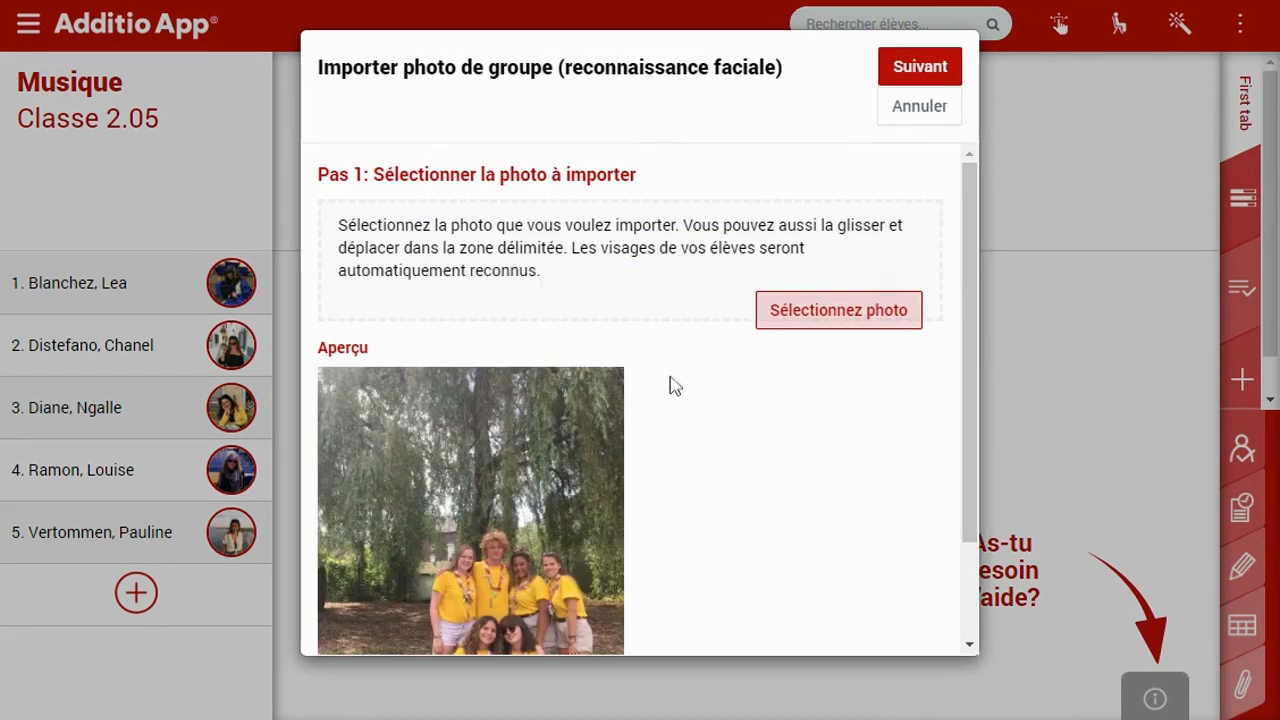
pyautogui.click(925, 107)
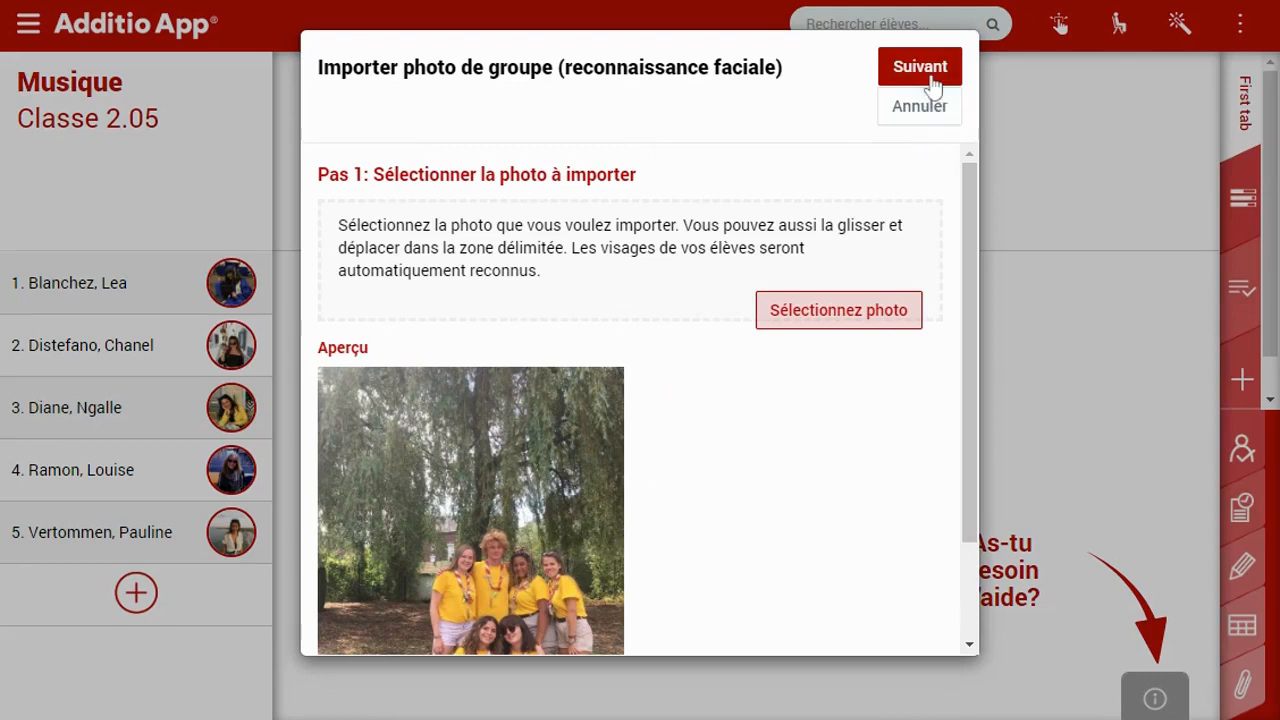
pyautogui.click(920, 70)
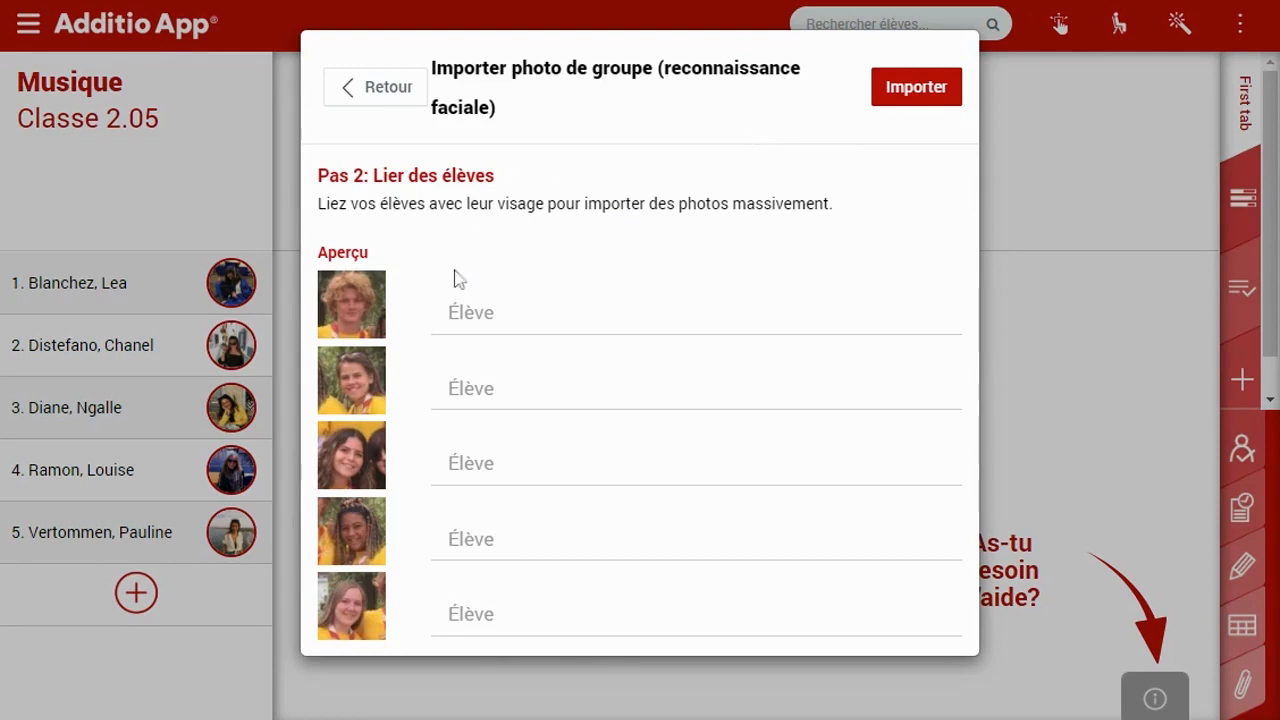
# Link the second and third detected faces to their matching students
pyautogui.click(493, 389)
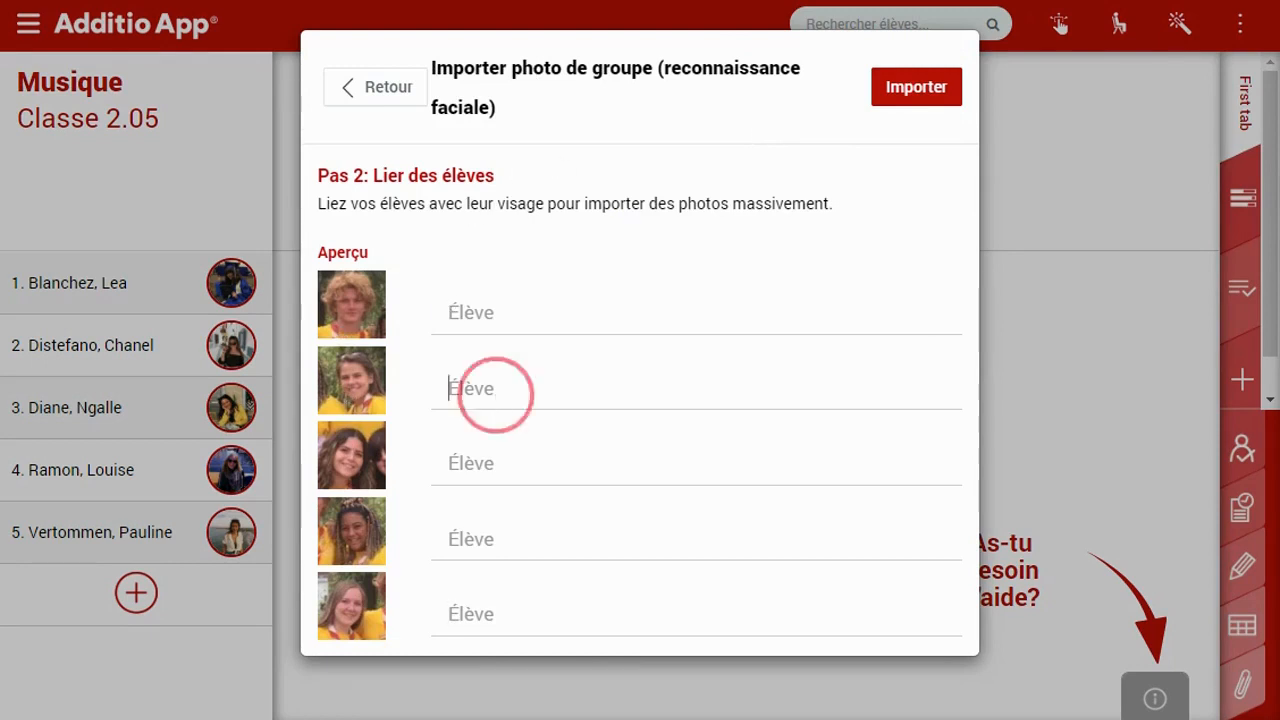
pyautogui.write('Paul')
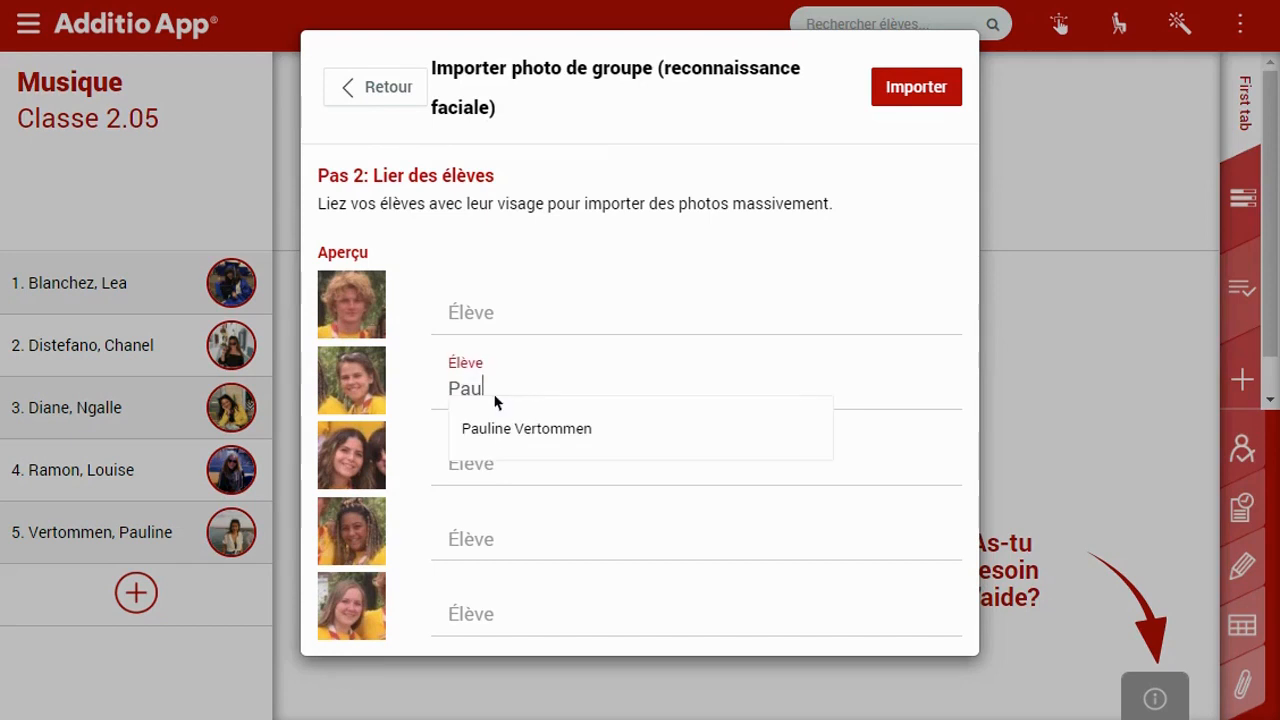
pyautogui.click(517, 440)
pyautogui.click(530, 487)
pyautogui.write('Chane')
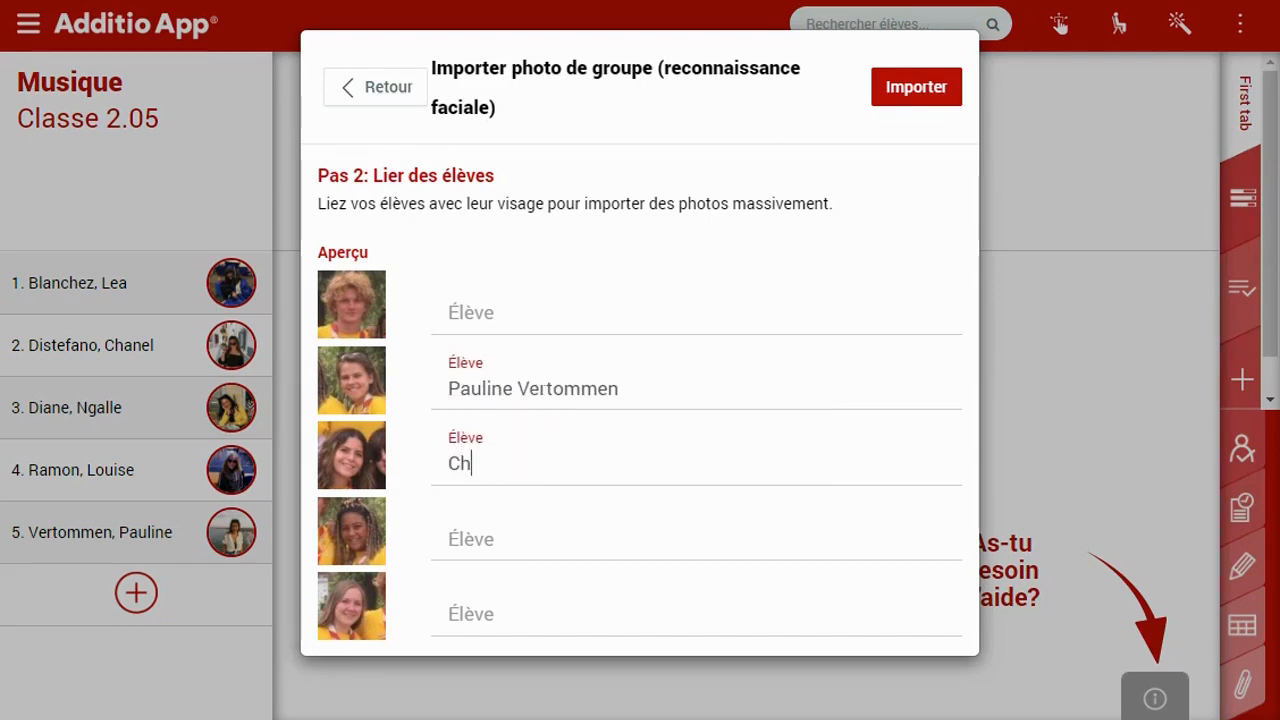
pyautogui.click(520, 500)
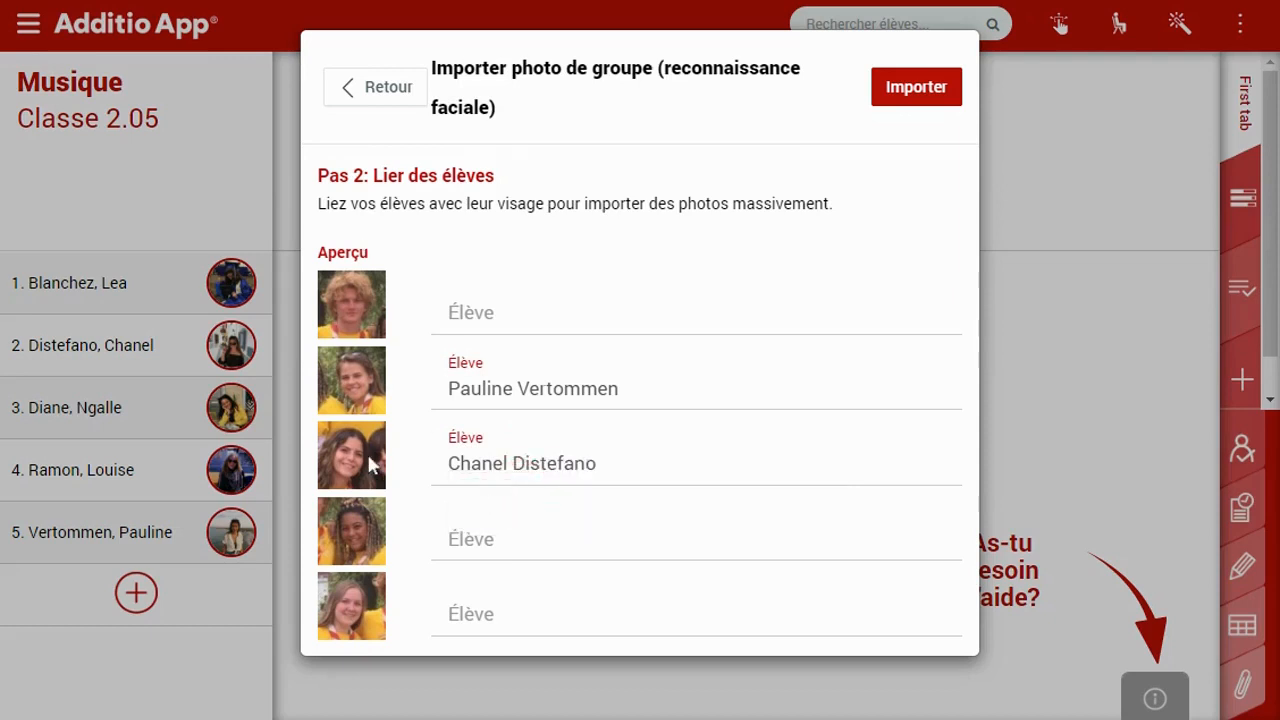
# Abandon the group photo import with Retour and Annuler
pyautogui.click(390, 88)
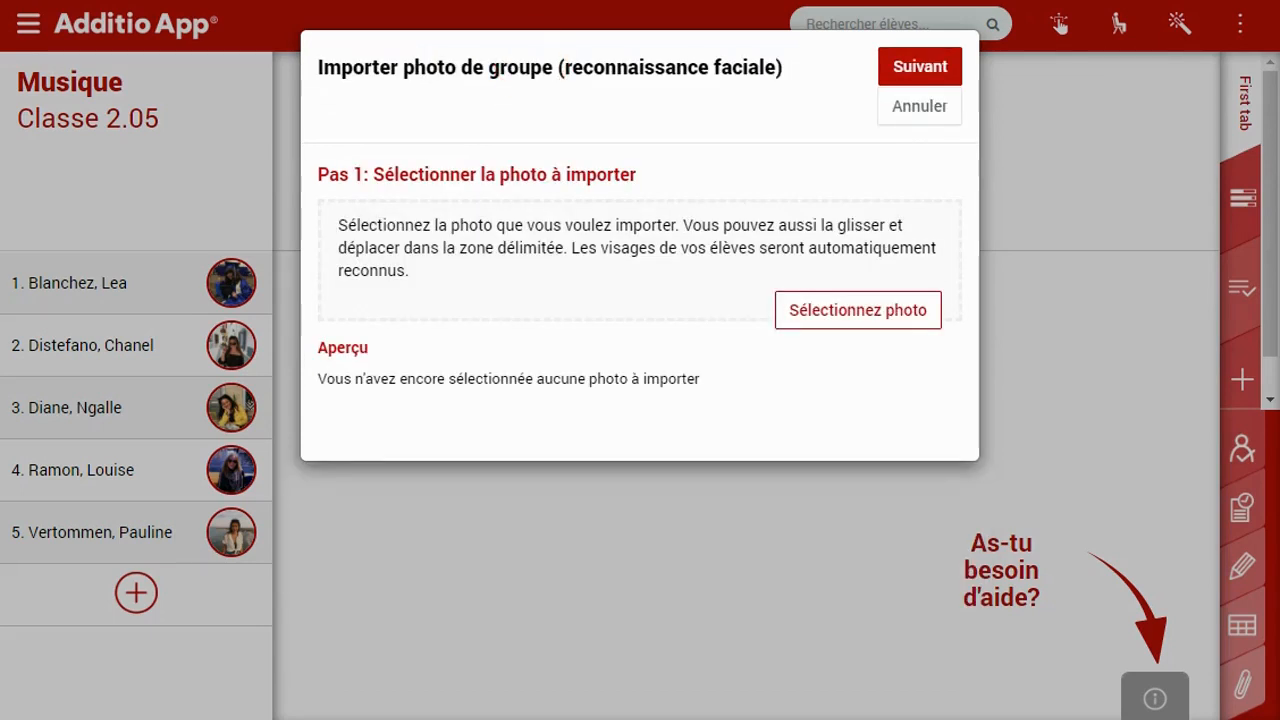
pyautogui.click(918, 115)
pyautogui.click(1256, 45)
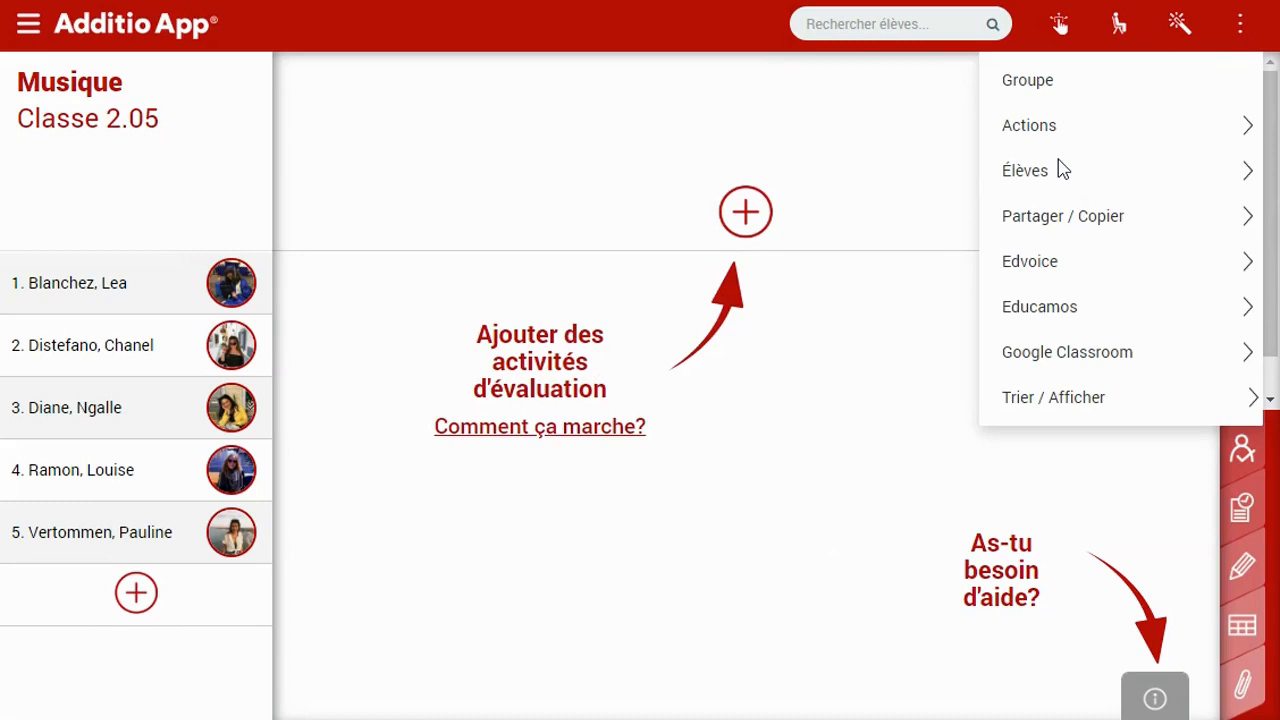
# Open Massive student edition for Musique and select the third student's identification number cell
pyautogui.moveTo(1034, 177)
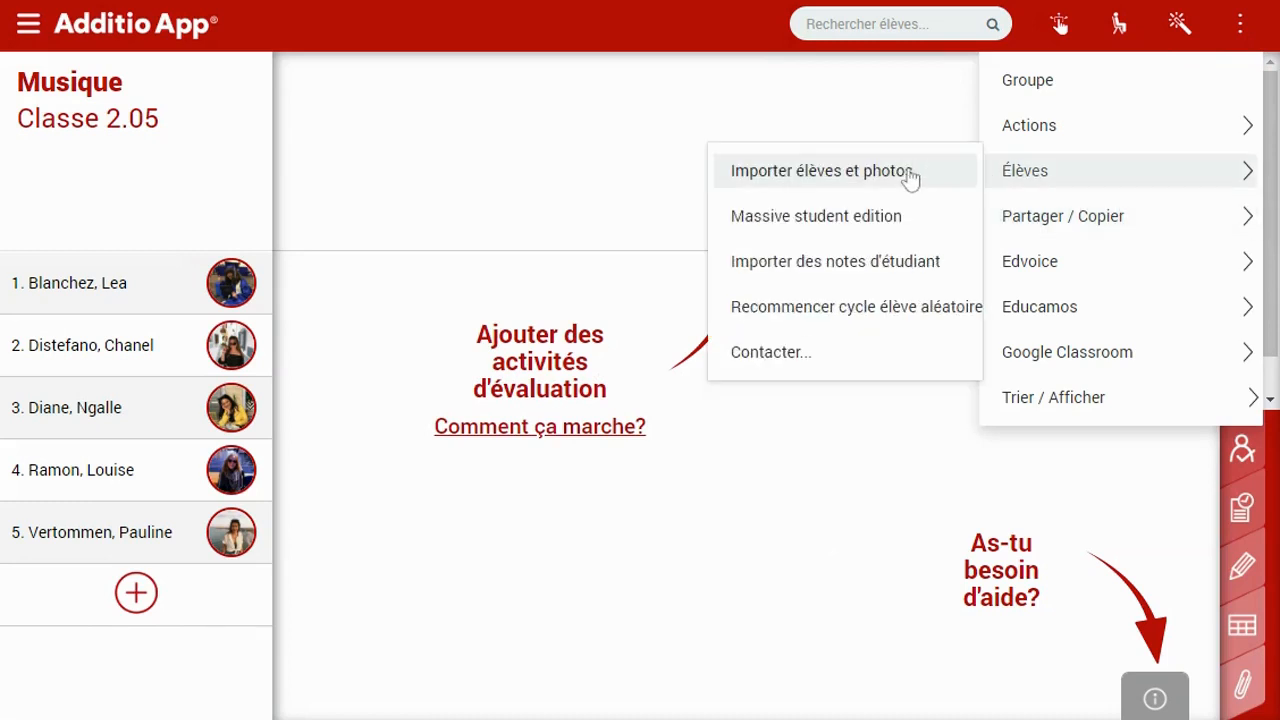
pyautogui.click(950, 217)
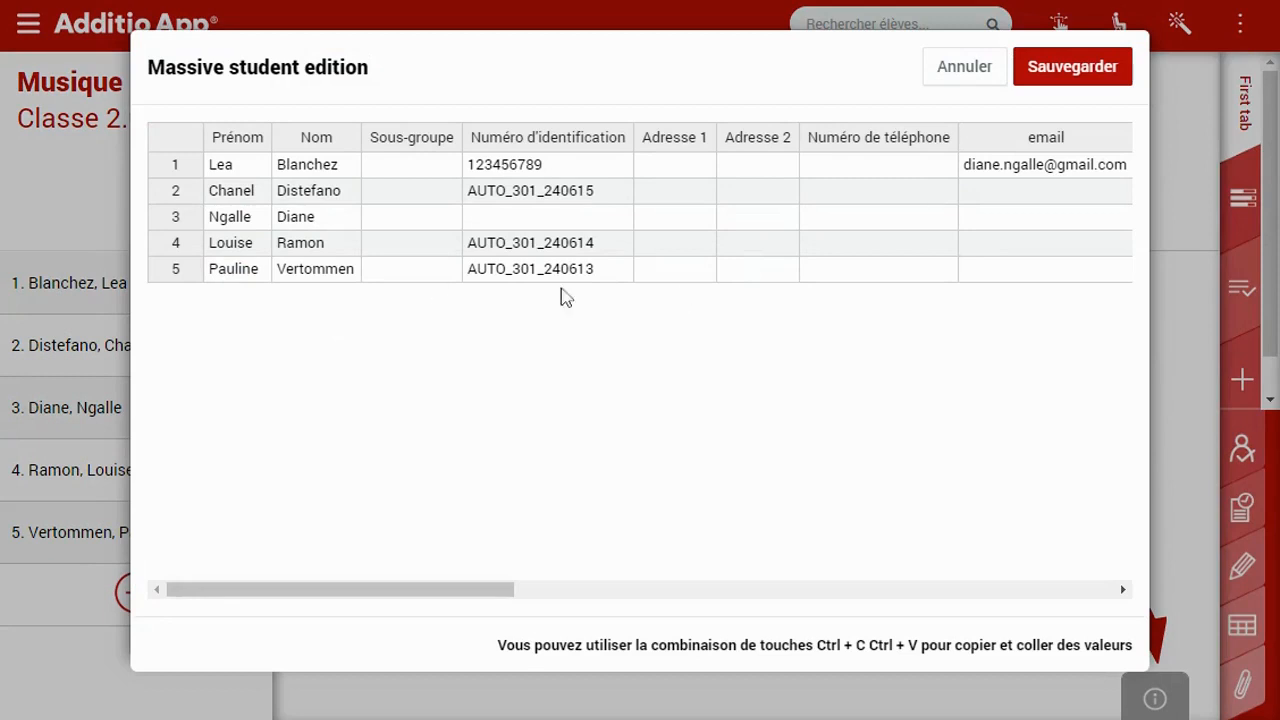
pyautogui.click(420, 178)
pyautogui.click(537, 162)
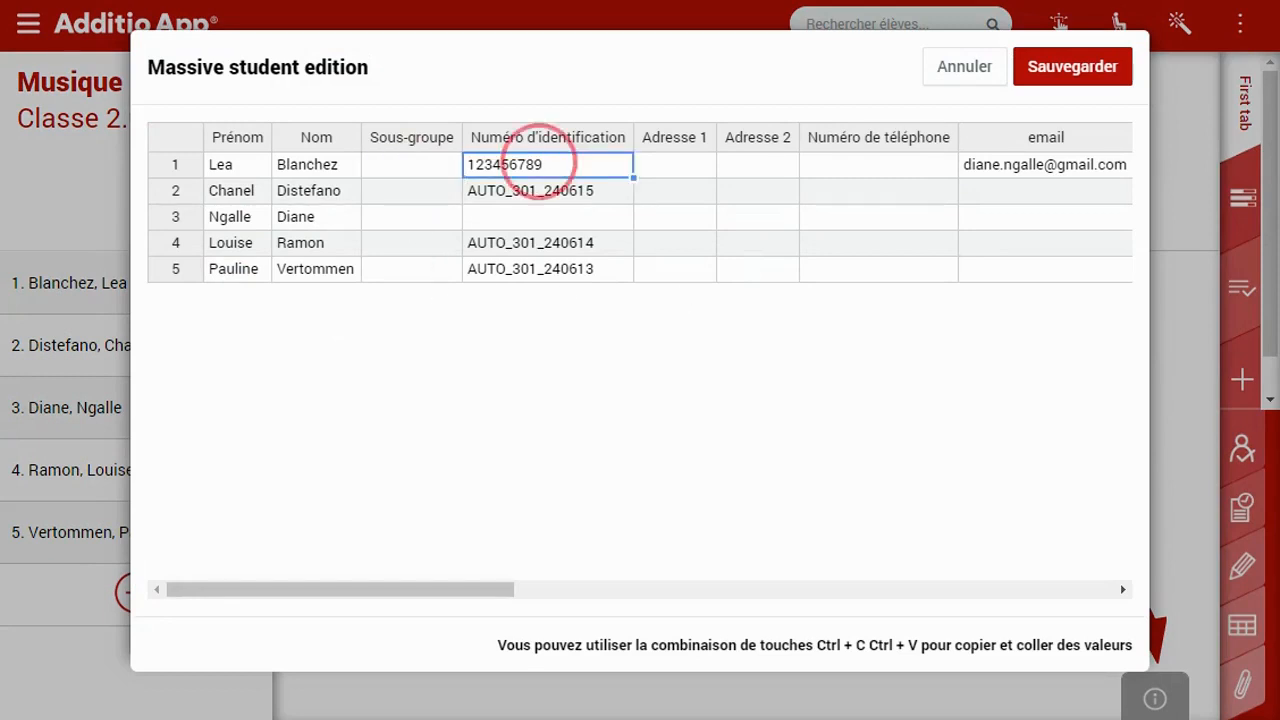
pyautogui.click(648, 172)
pyautogui.click(571, 189)
pyautogui.click(551, 217)
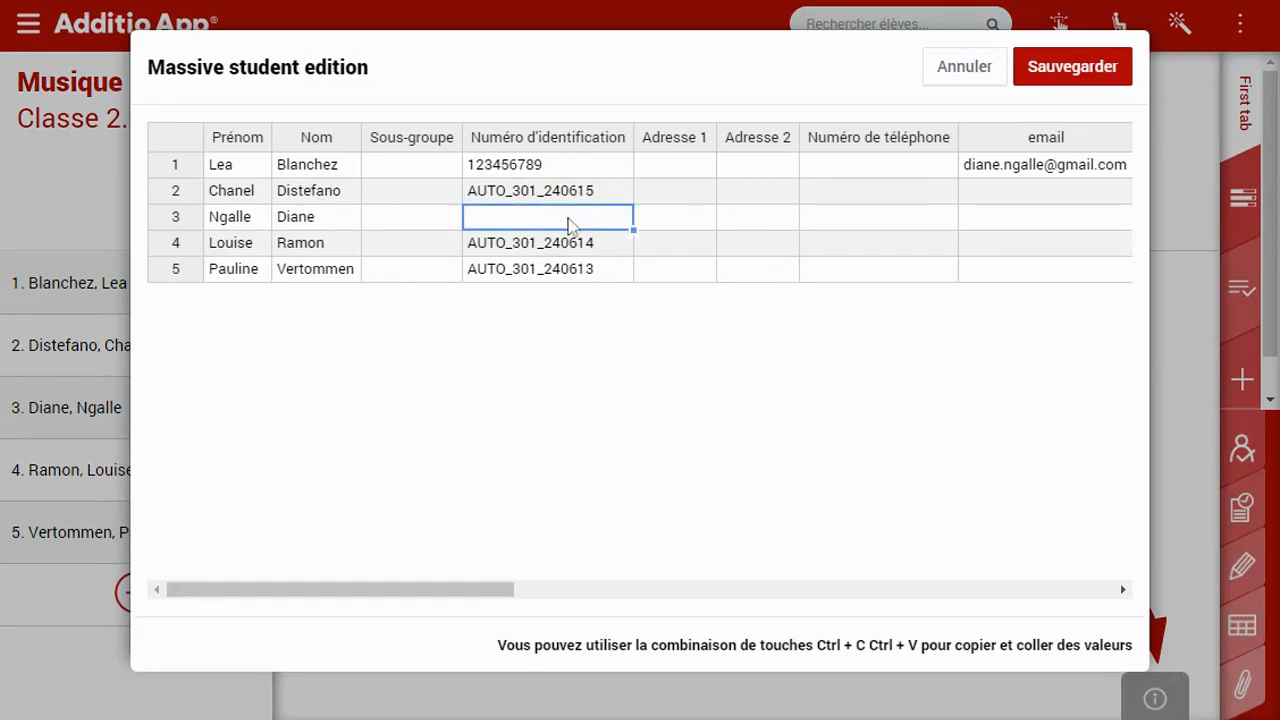
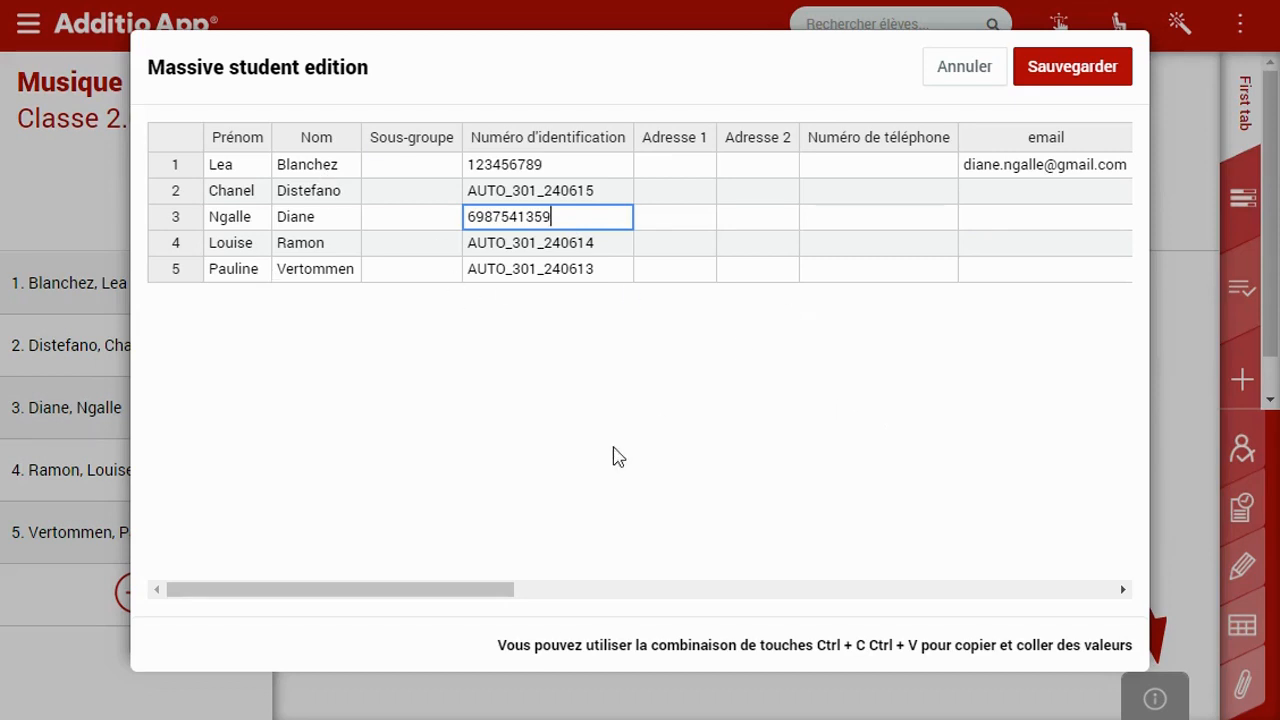
# Enter the third student's identification number and save the bulk student table
pyautogui.click(433, 590)
pyautogui.moveTo(630, 598); pyautogui.dragTo(1006, 603)
pyautogui.click(1012, 592)
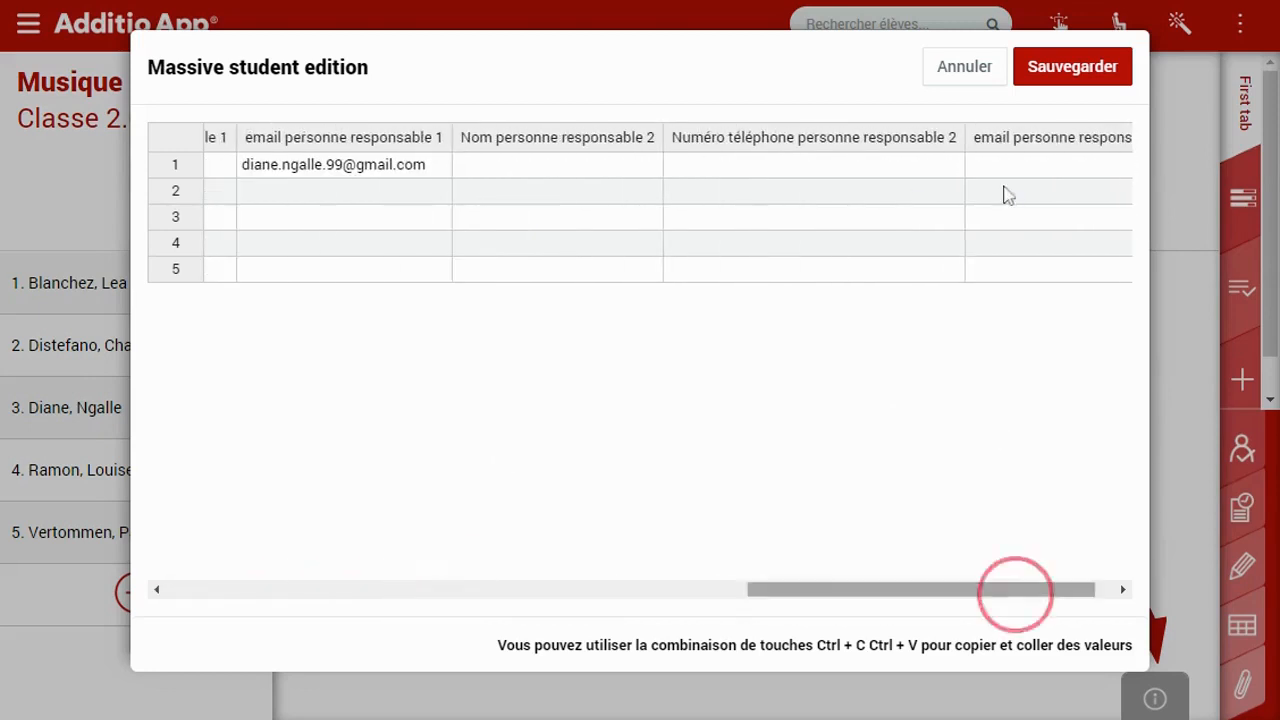
pyautogui.click(1076, 86)
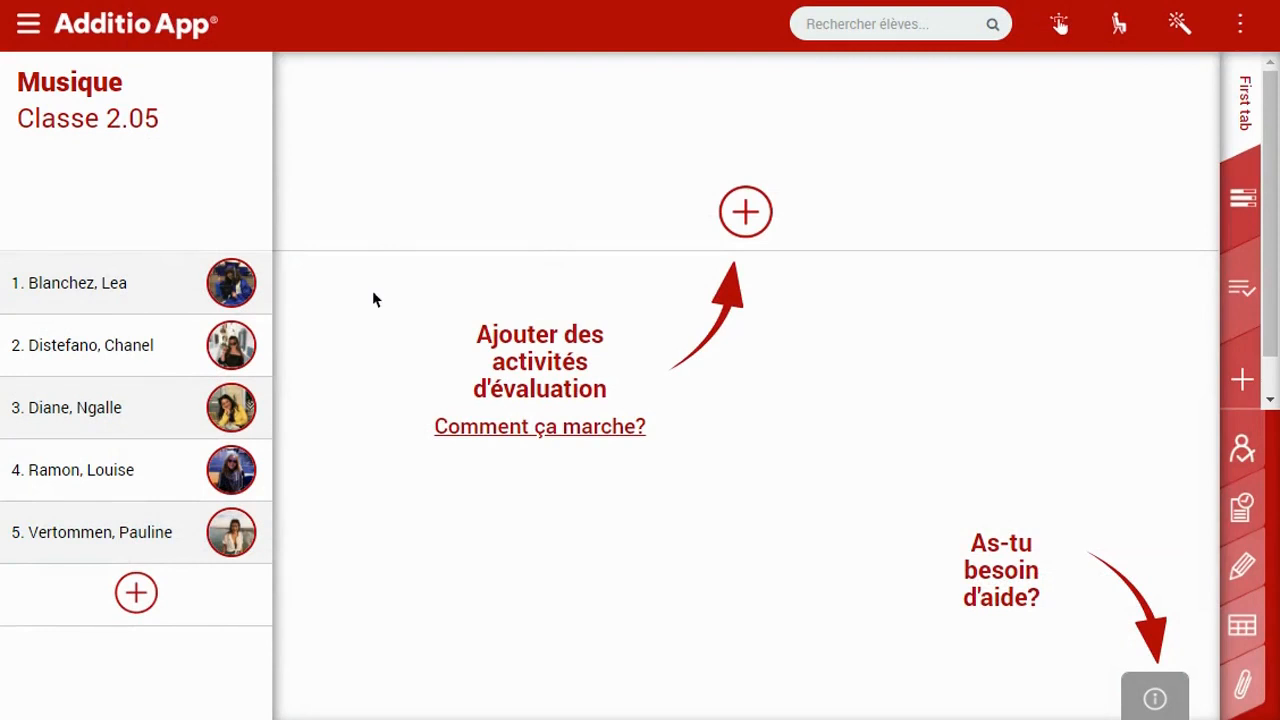
pyautogui.click(205, 287)
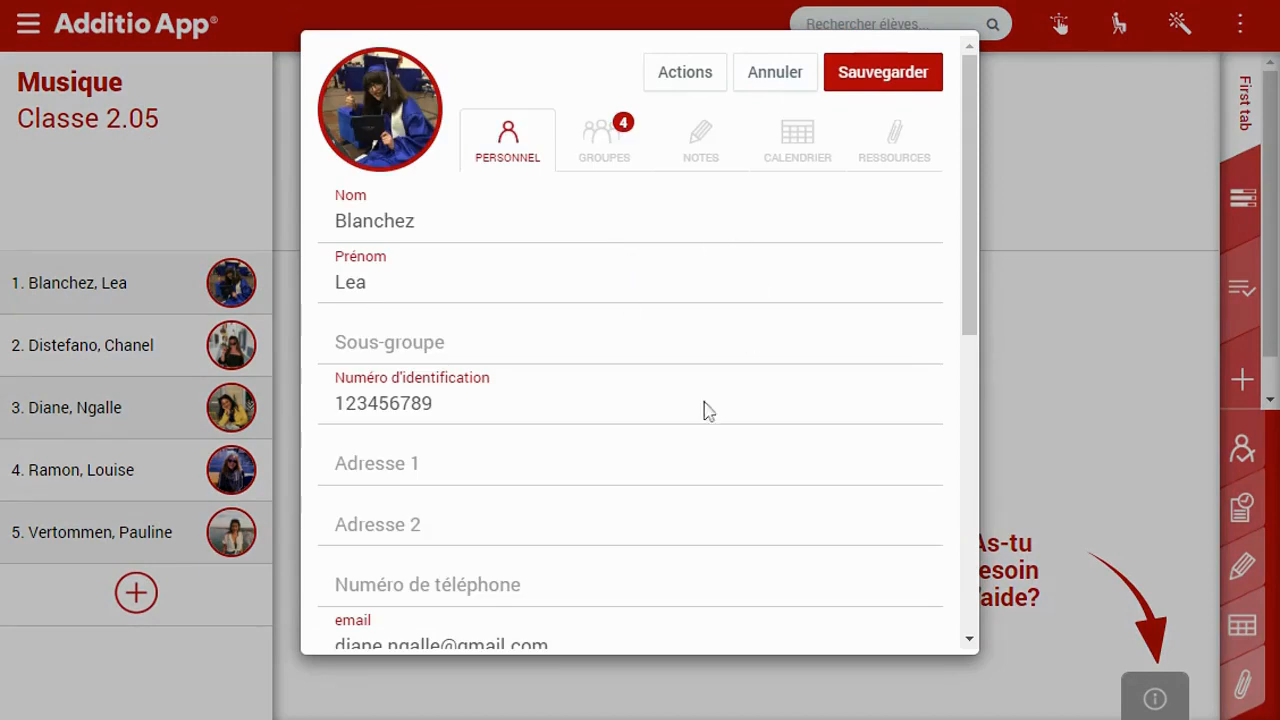
pyautogui.moveTo(975, 232); pyautogui.dragTo(948, 255)
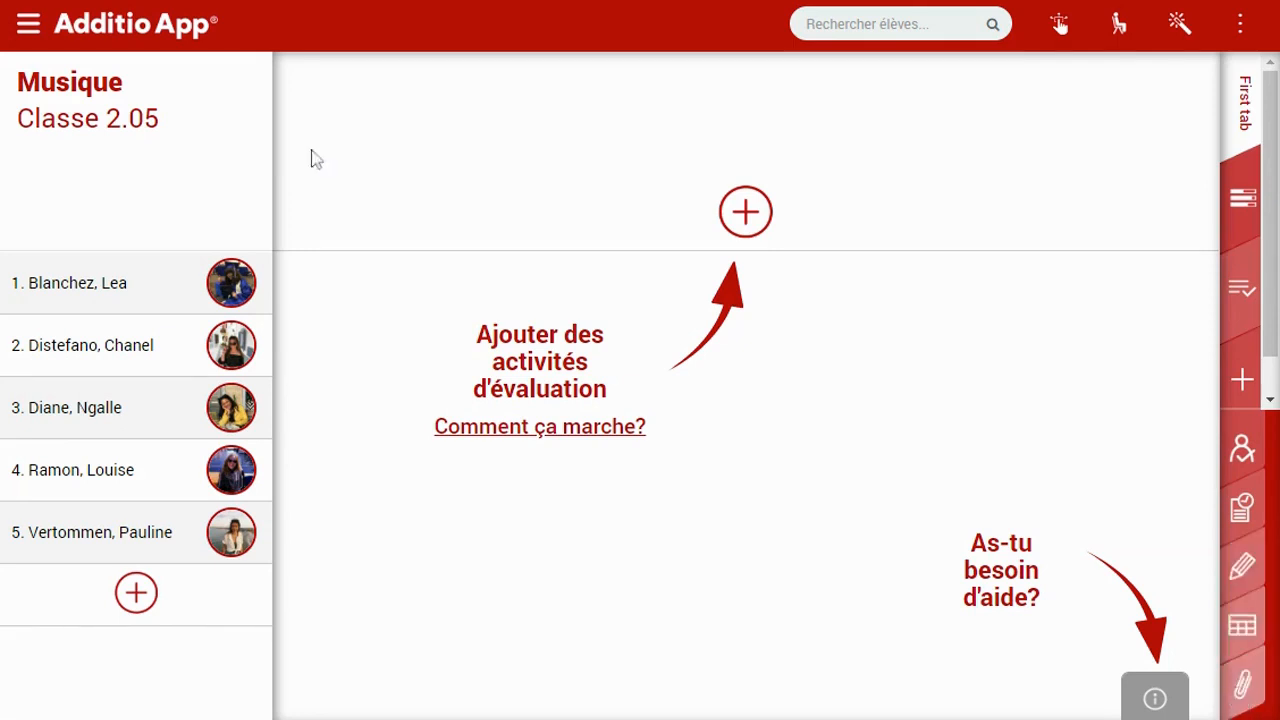
pyautogui.click(30, 40)
# Switch to the Histoire-géographie 6e année gradebook and bring up its SEM 2 tab options
pyautogui.click(155, 297)
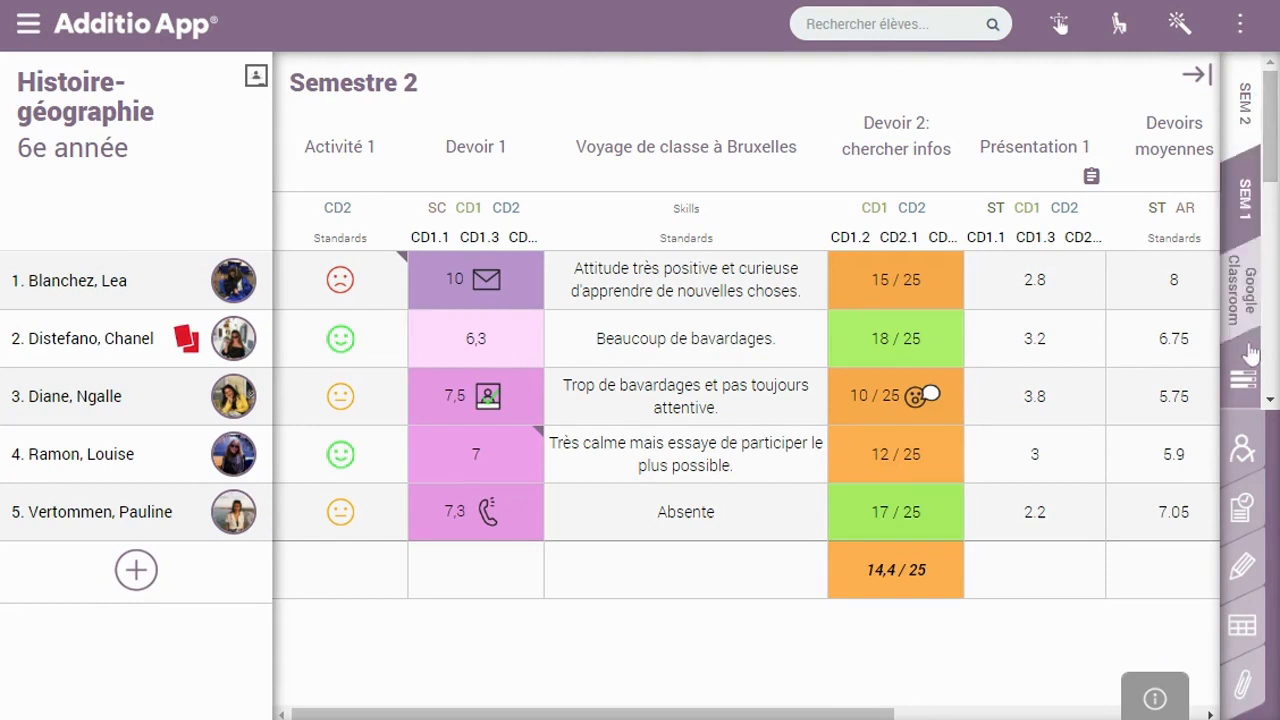
pyautogui.moveTo(1268, 108)
pyautogui.mouseDown()
pyautogui.moveTo(1273, 325)
pyautogui.moveTo(1273, 119)
pyautogui.mouseUp()
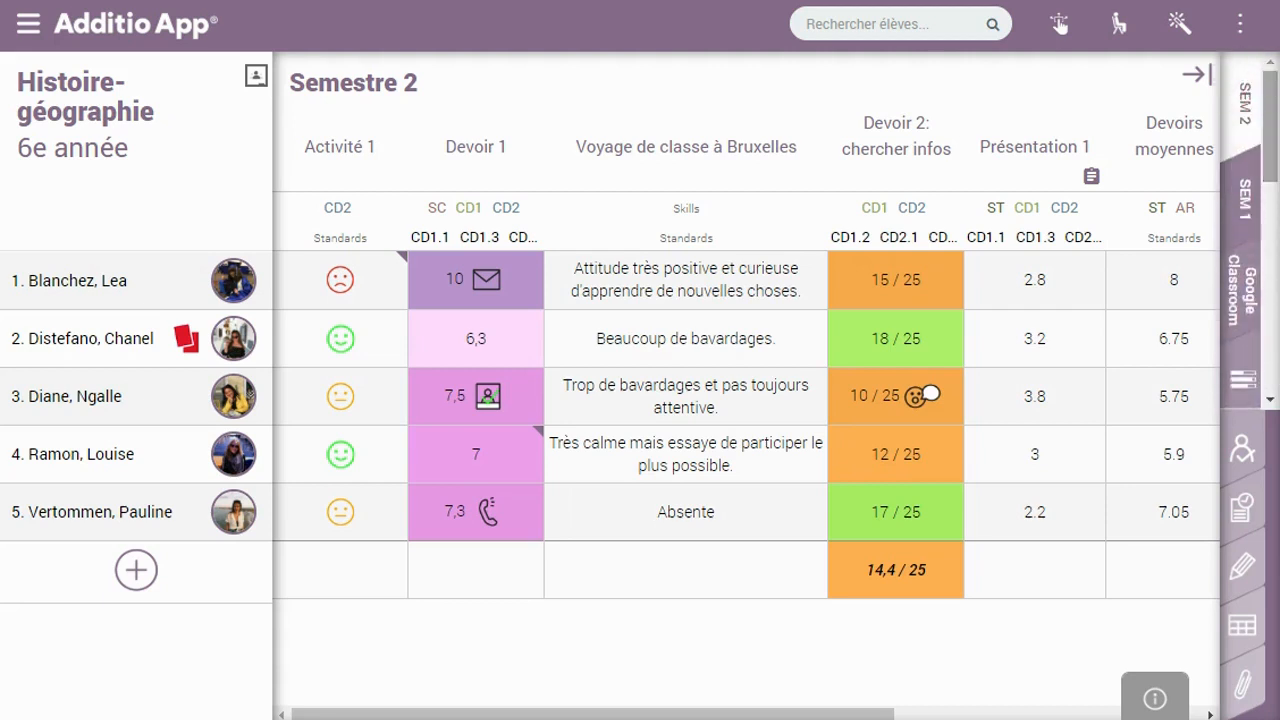
pyautogui.click(1244, 100)
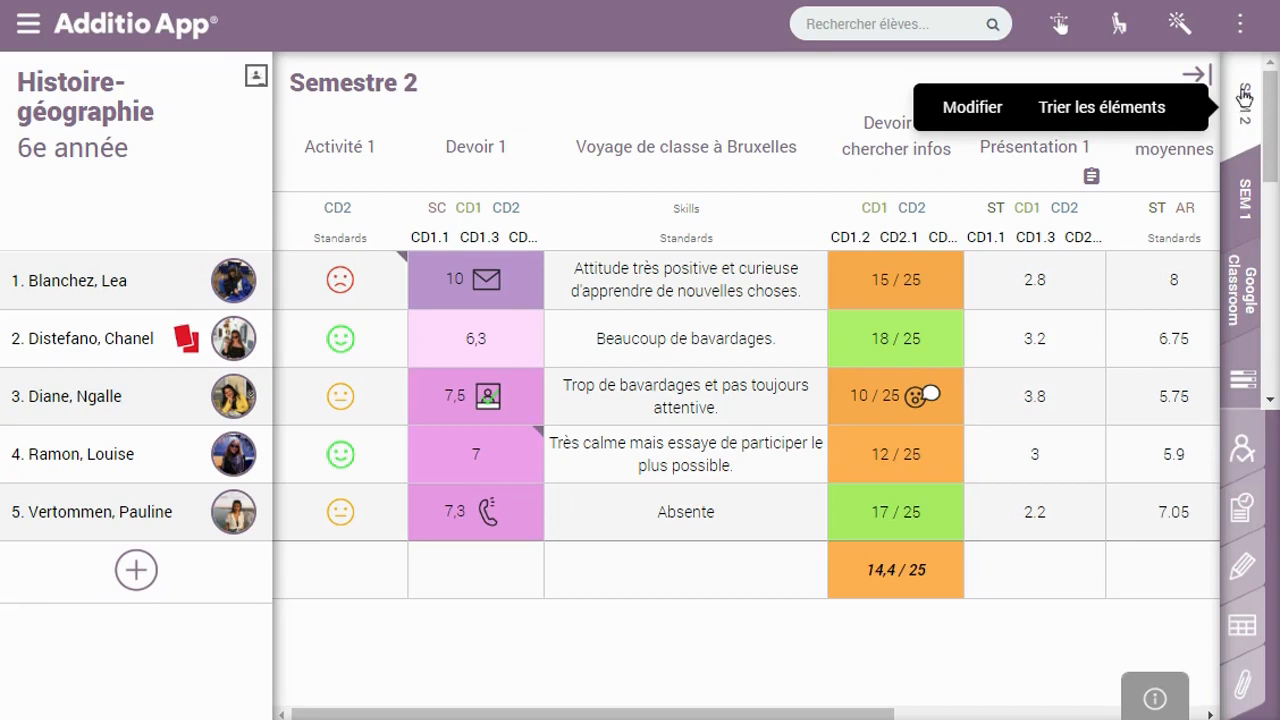
# In Trier les éléments, move the Google Classroom tab below Standards
pyautogui.click(1094, 112)
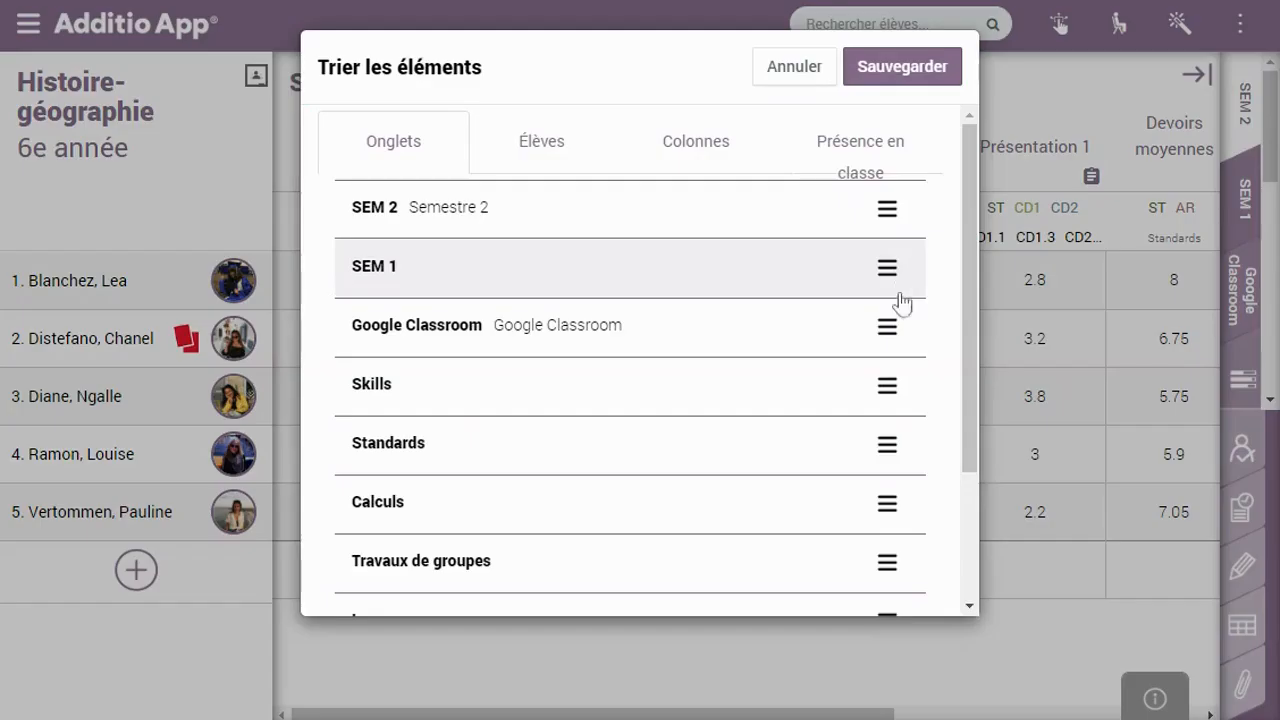
pyautogui.click(887, 330)
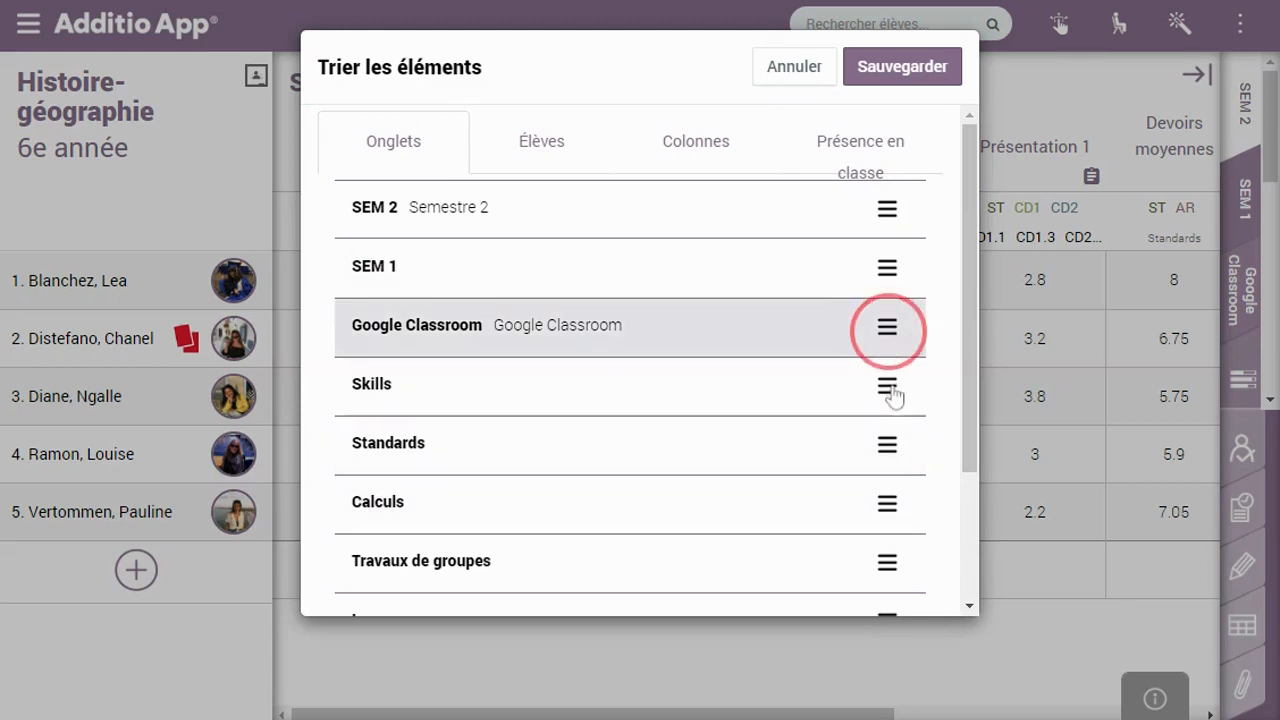
pyautogui.moveTo(893, 397); pyautogui.dragTo(888, 464)
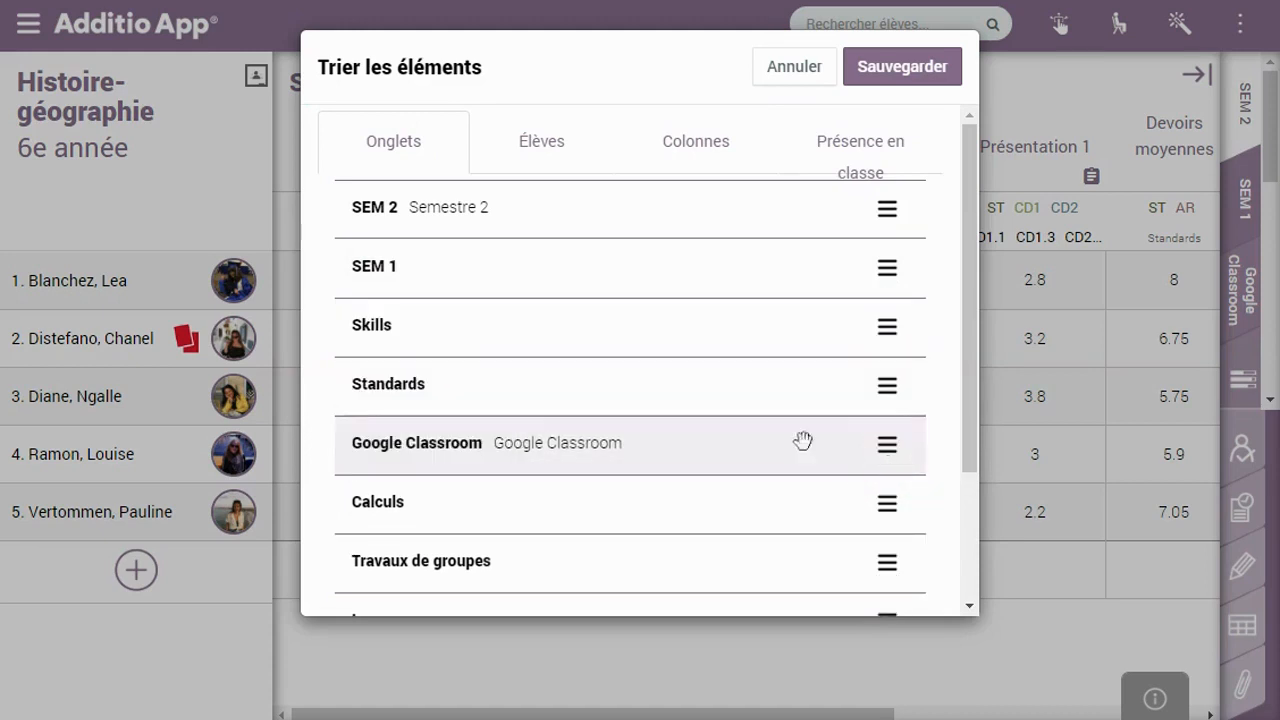
# Review the student, column and attendance session orderings, then save the new order
pyautogui.click(526, 149)
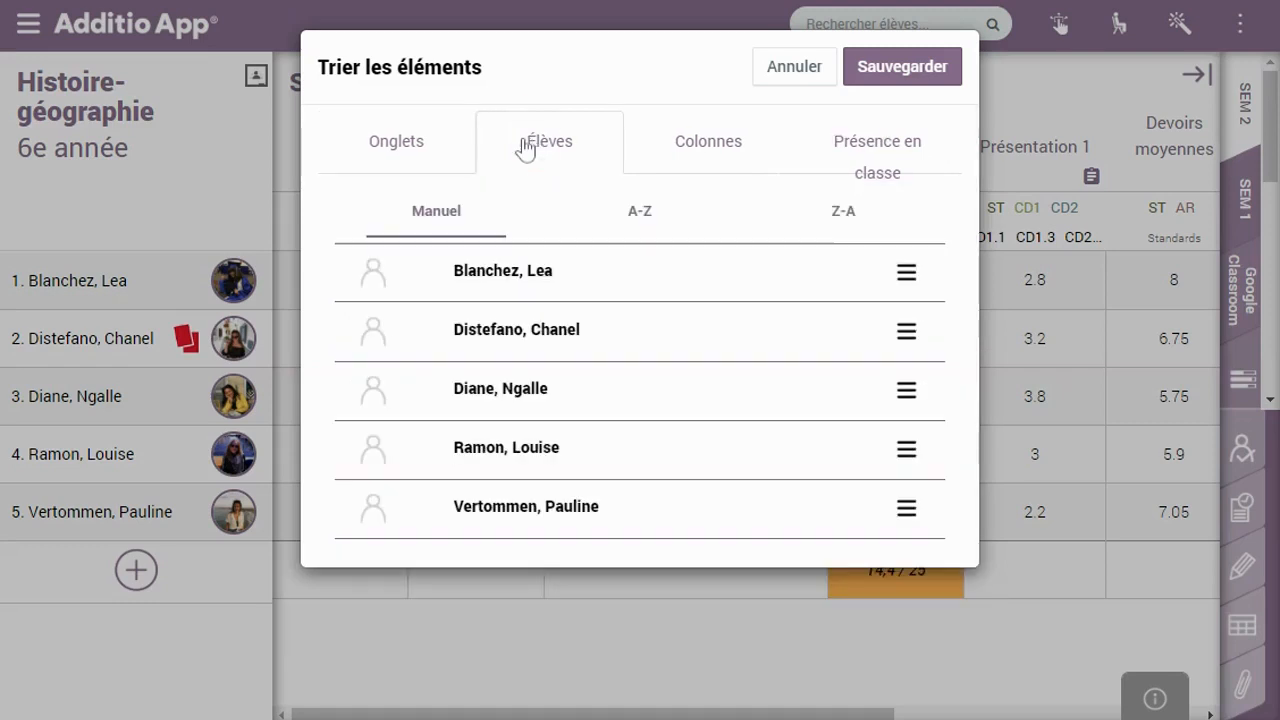
pyautogui.click(687, 158)
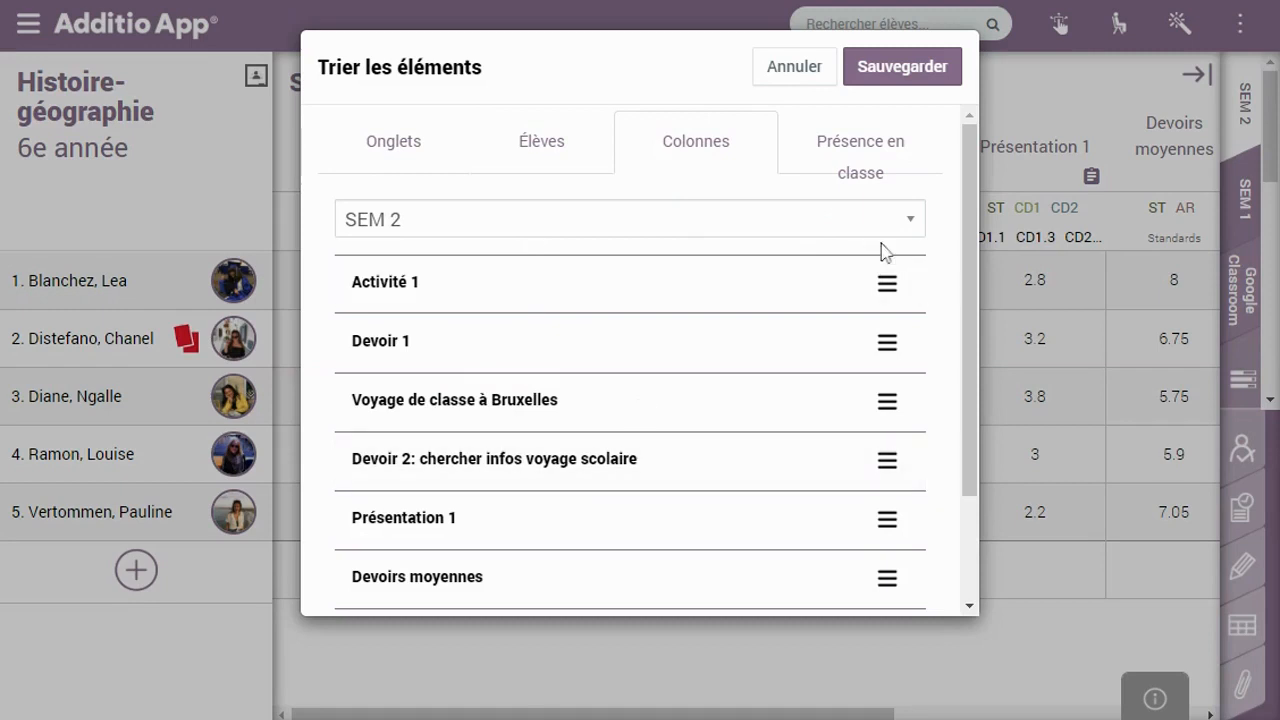
pyautogui.moveTo(970, 298); pyautogui.dragTo(934, 209)
pyautogui.click(908, 225)
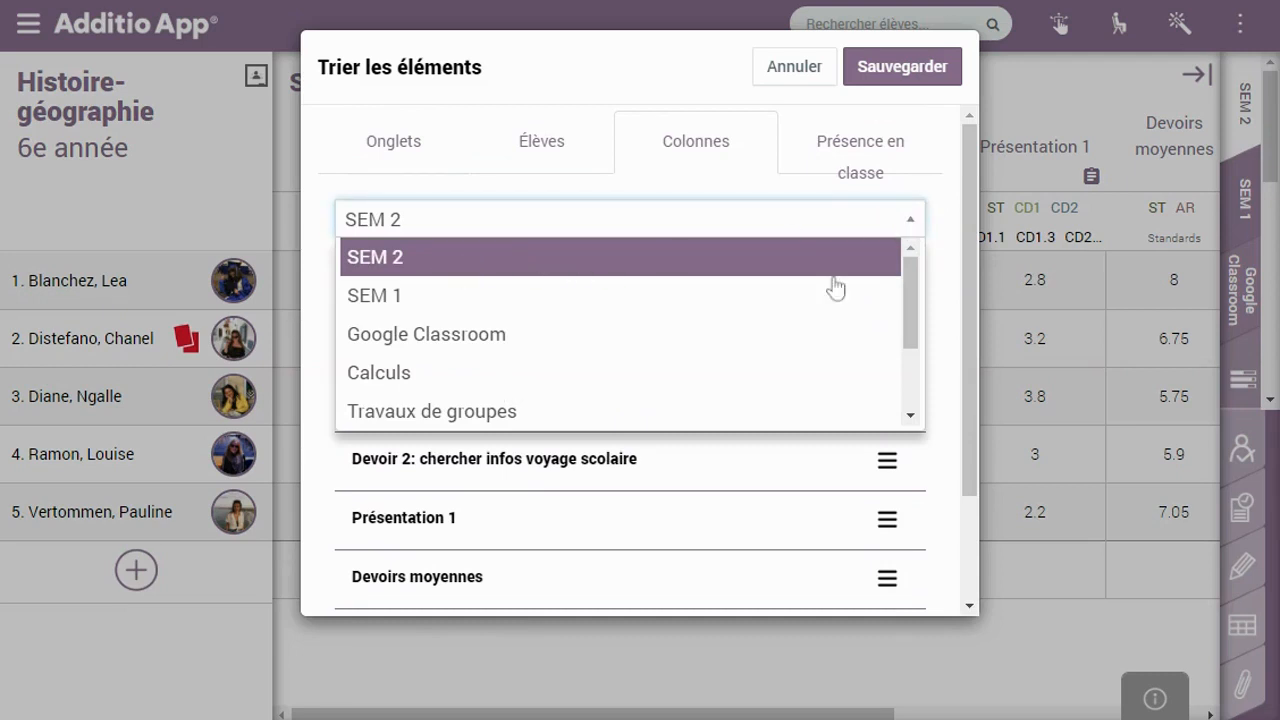
pyautogui.press('Down')
pyautogui.press('Down')
pyautogui.press('Down')
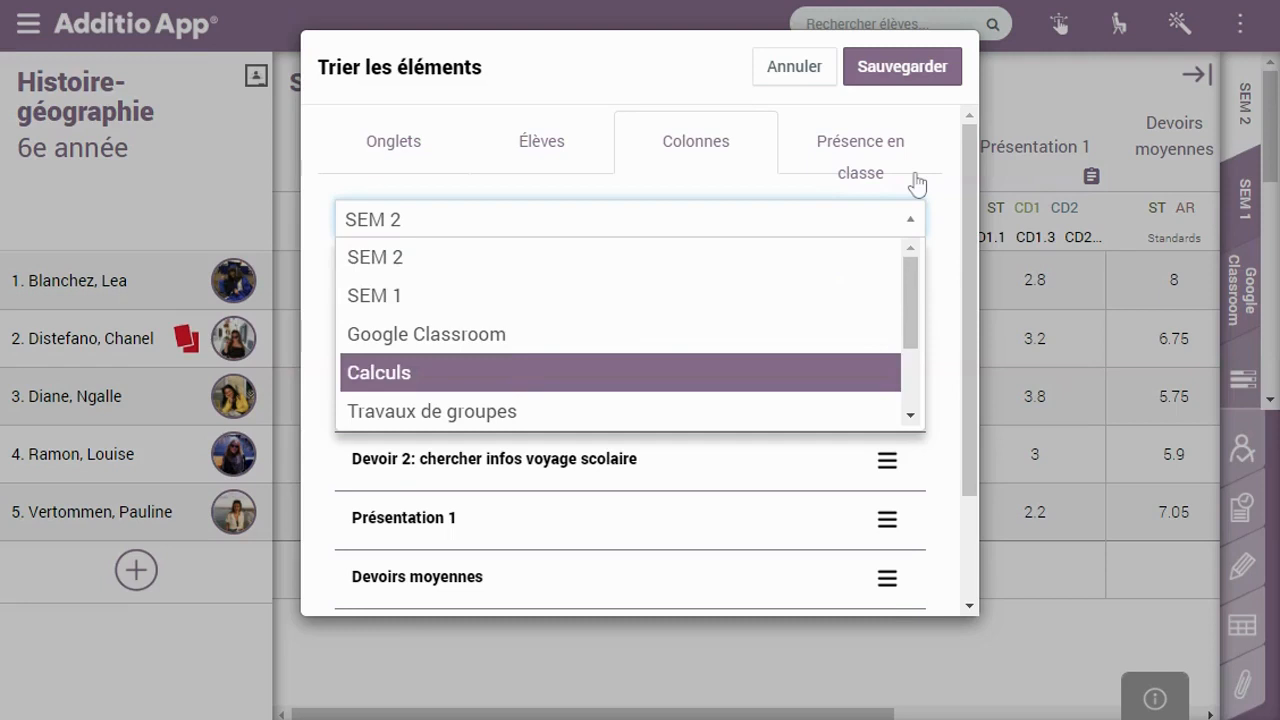
pyautogui.click(916, 182)
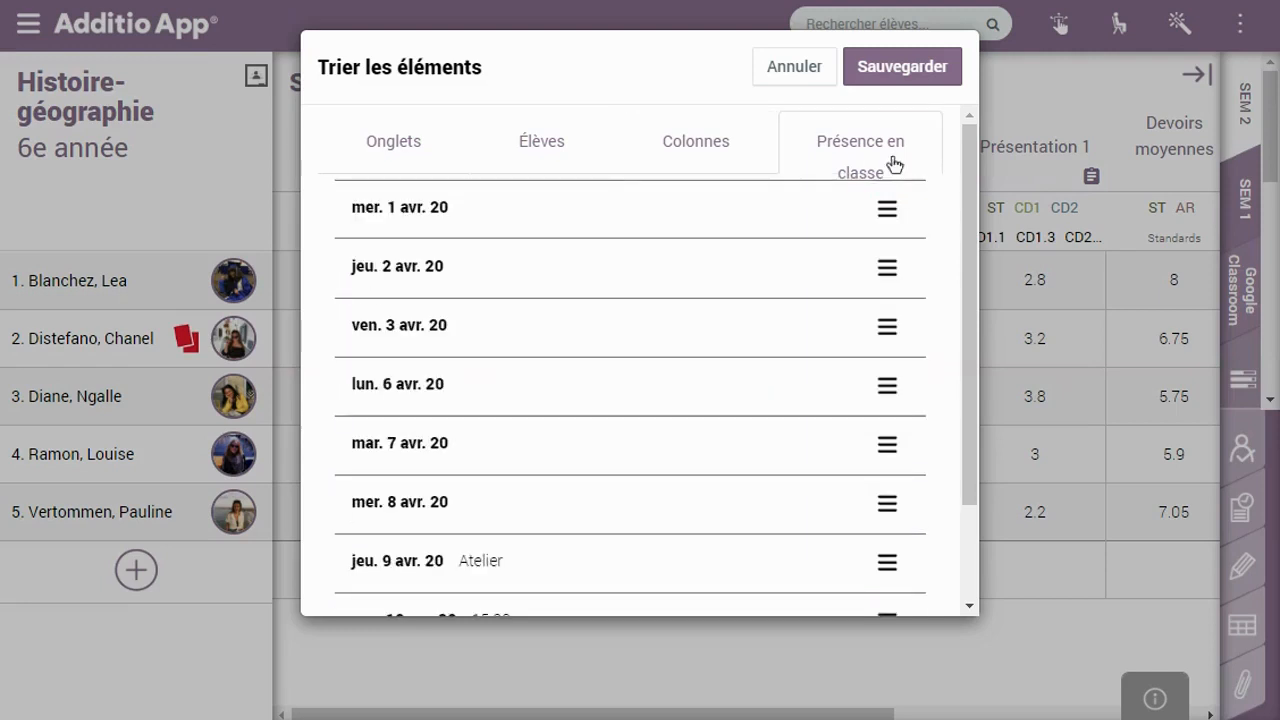
pyautogui.click(890, 82)
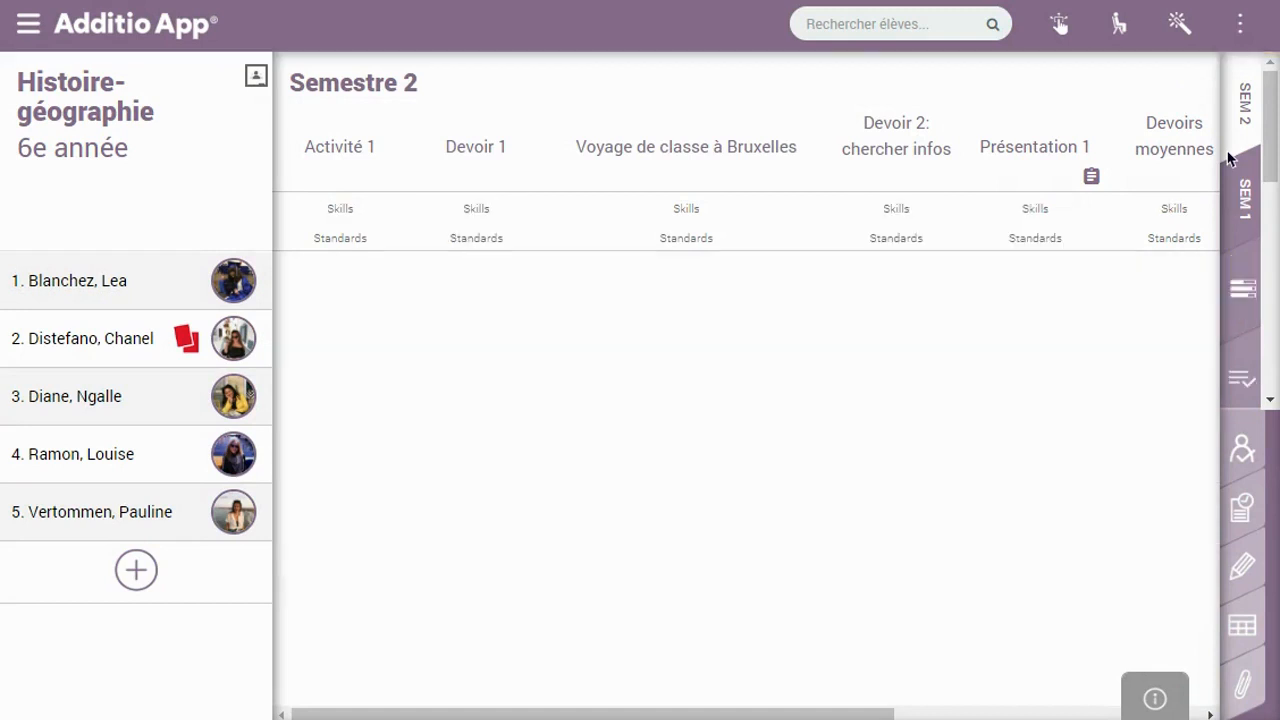
# With Aller au prochain élève ticked, rate Activité 1 happy, happy, neutral, sad, and clear the fifth
pyautogui.click(557, 49)
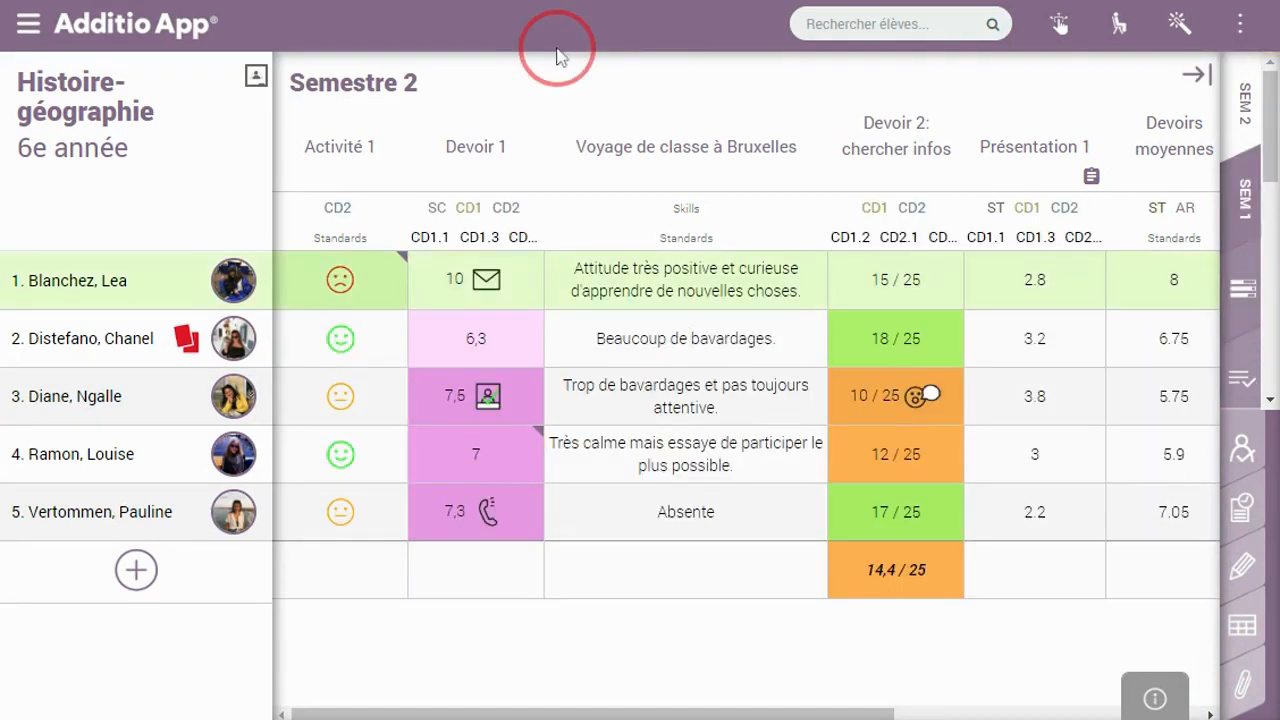
pyautogui.click(341, 283)
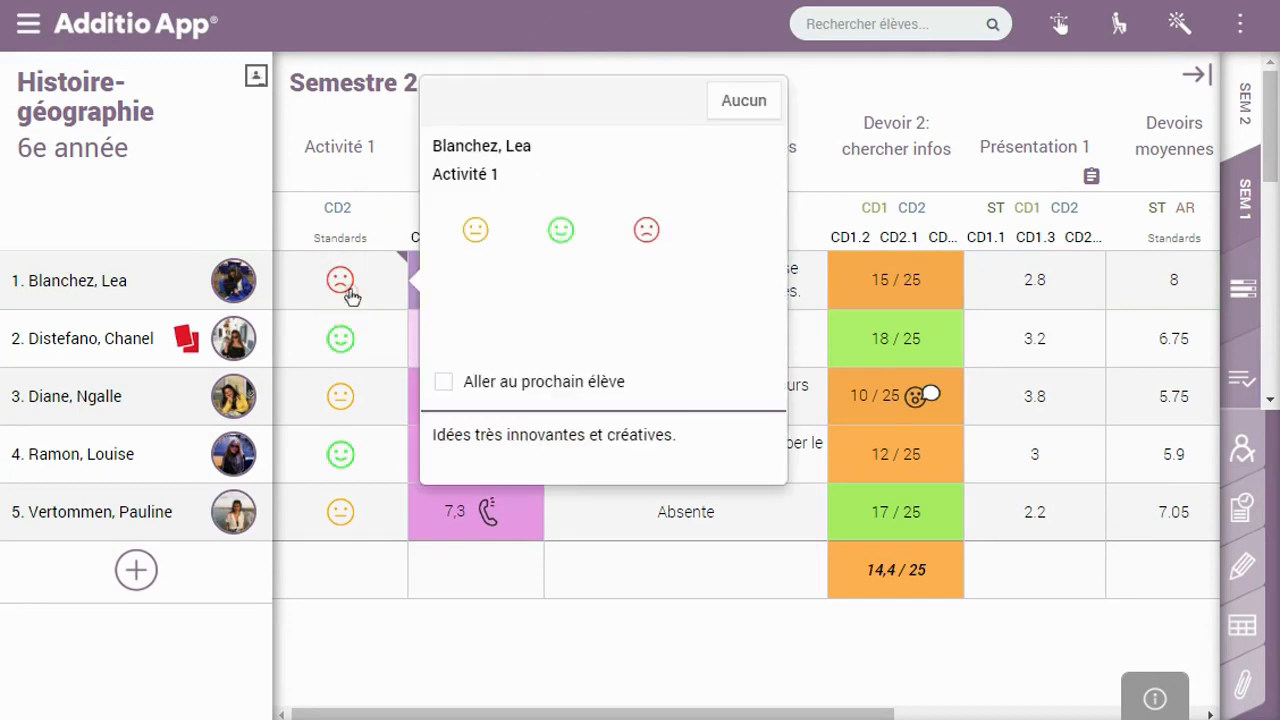
pyautogui.click(446, 386)
pyautogui.click(561, 231)
pyautogui.click(558, 335)
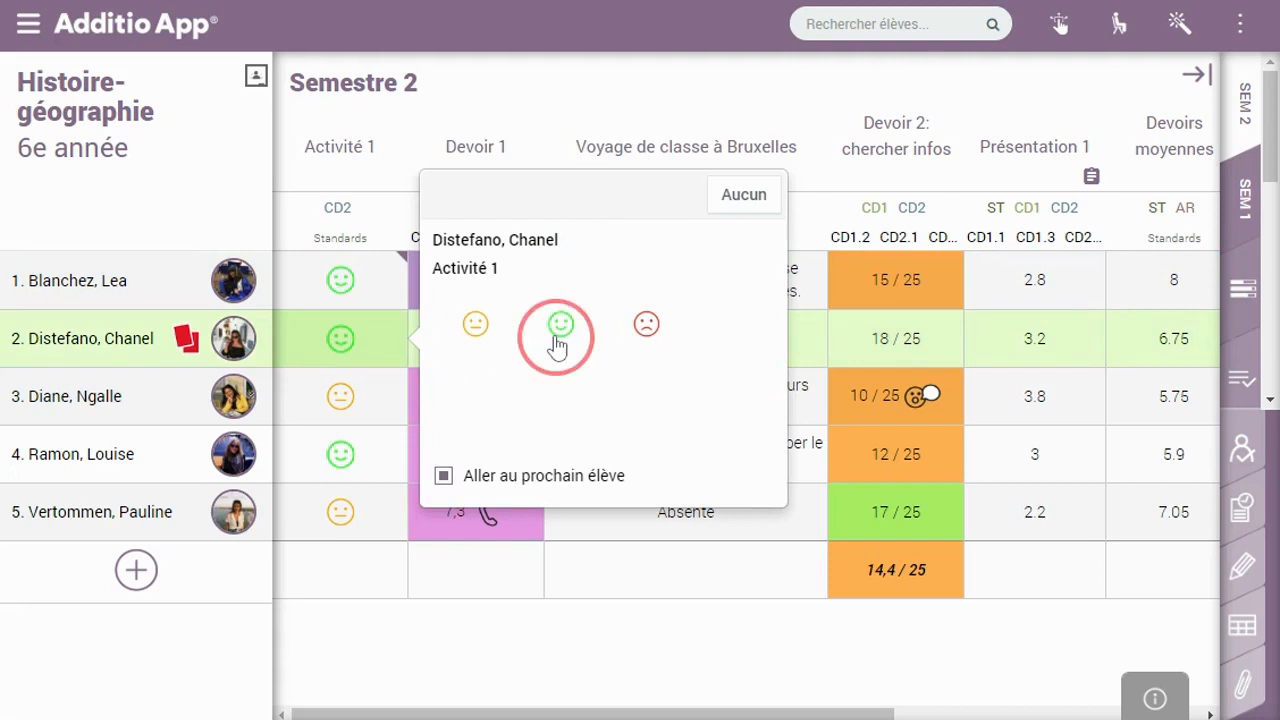
pyautogui.click(474, 384)
pyautogui.click(675, 441)
pyautogui.click(661, 446)
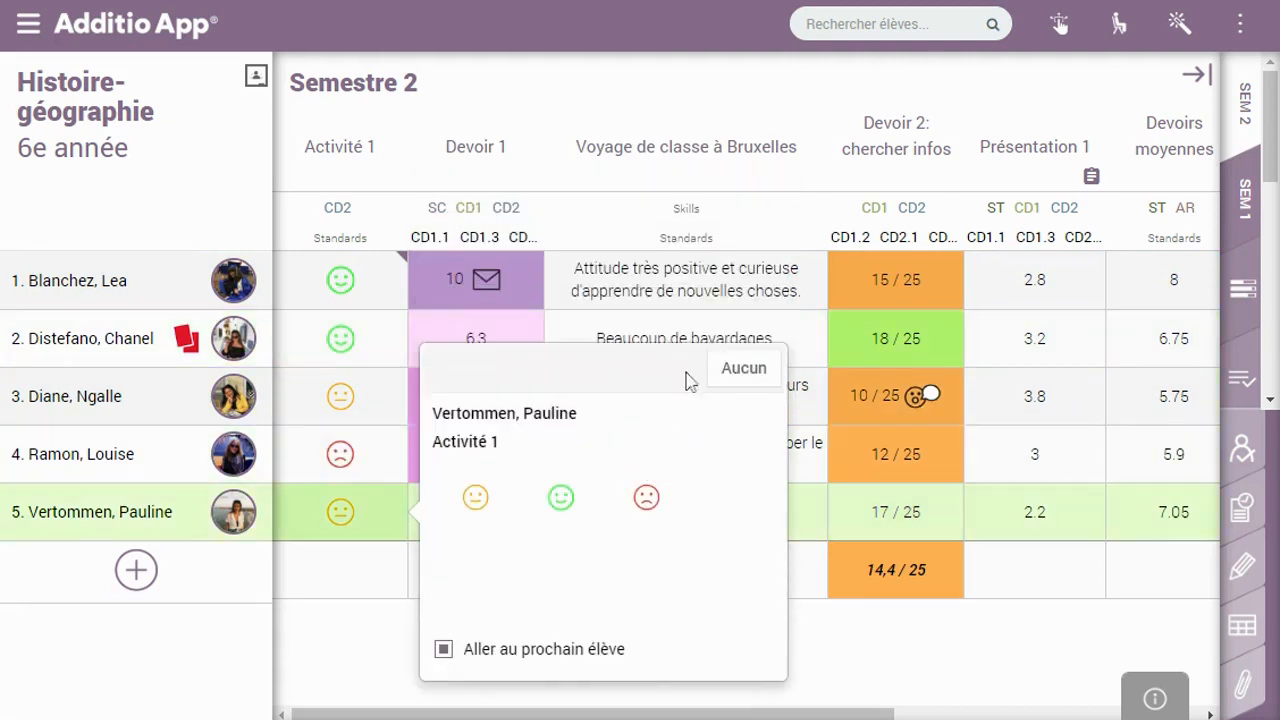
pyautogui.click(740, 369)
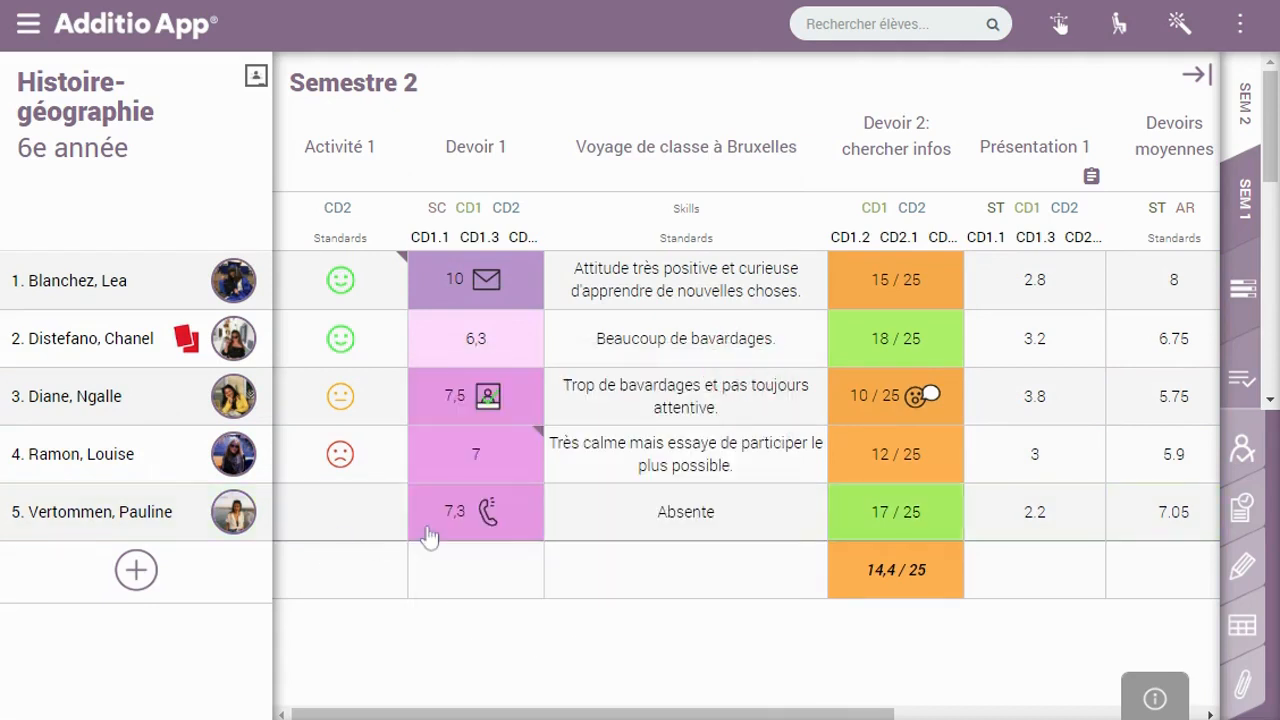
pyautogui.click(382, 275)
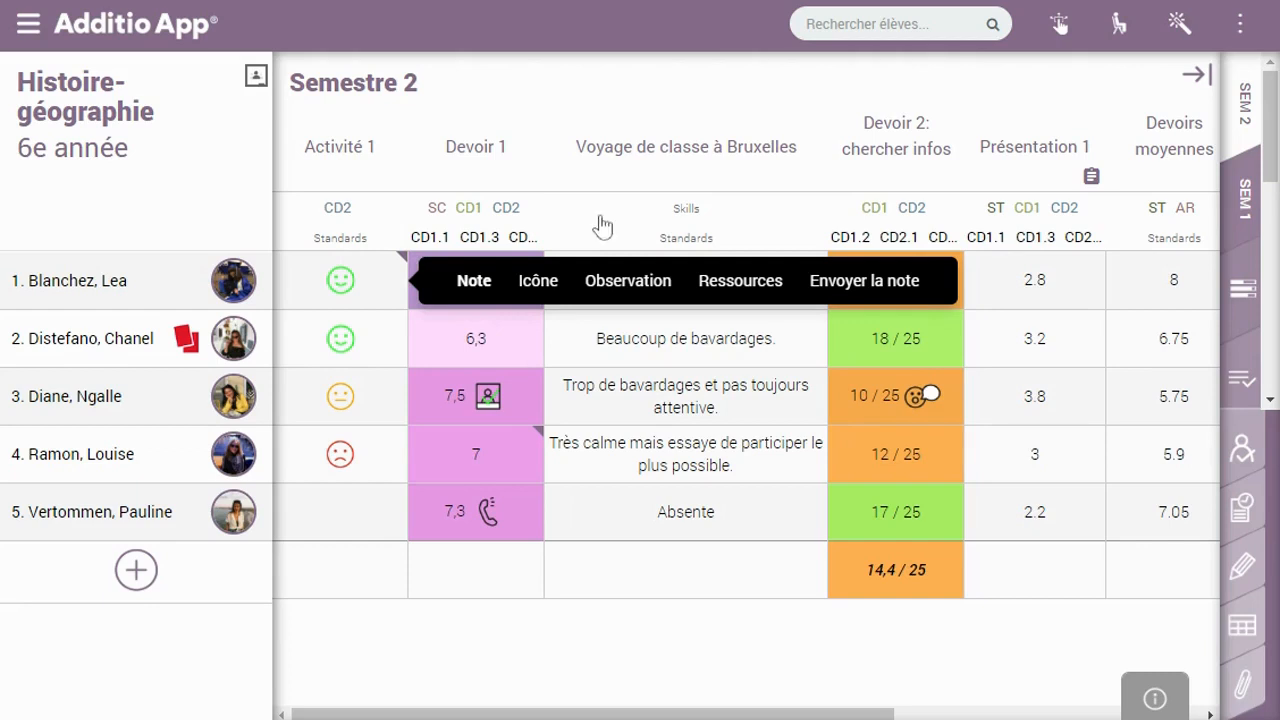
pyautogui.click(604, 296)
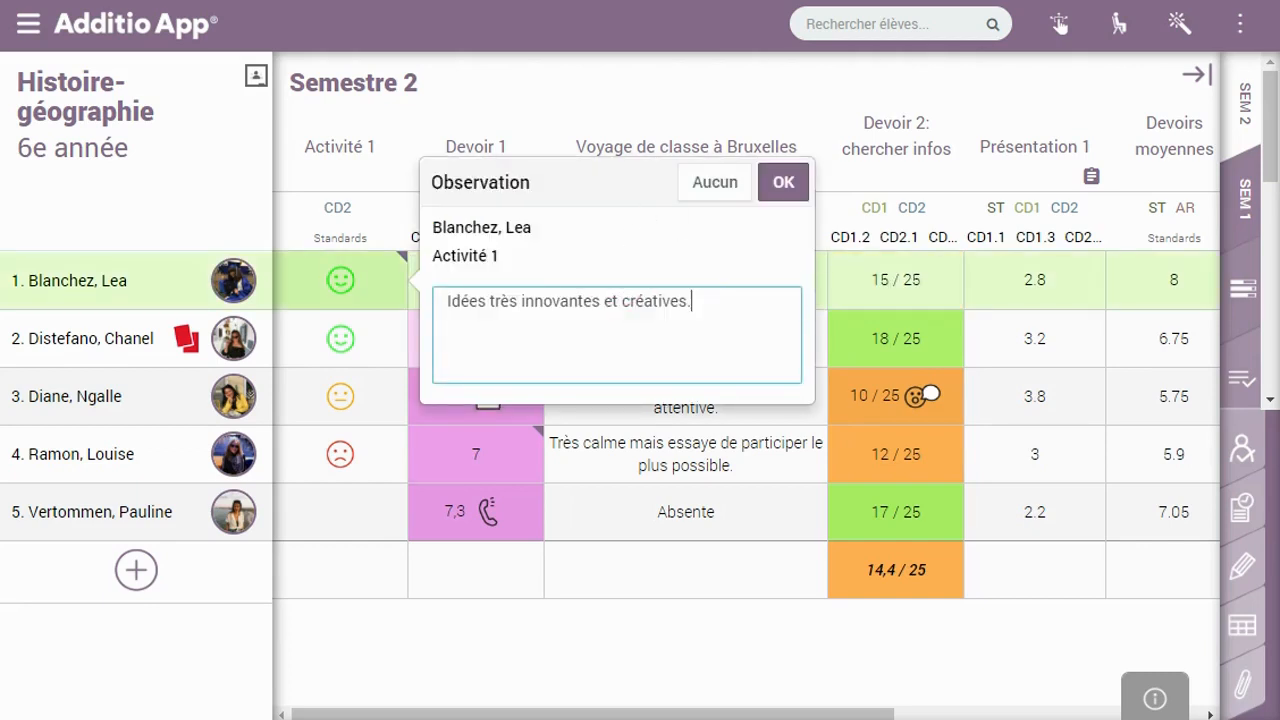
pyautogui.click(358, 522)
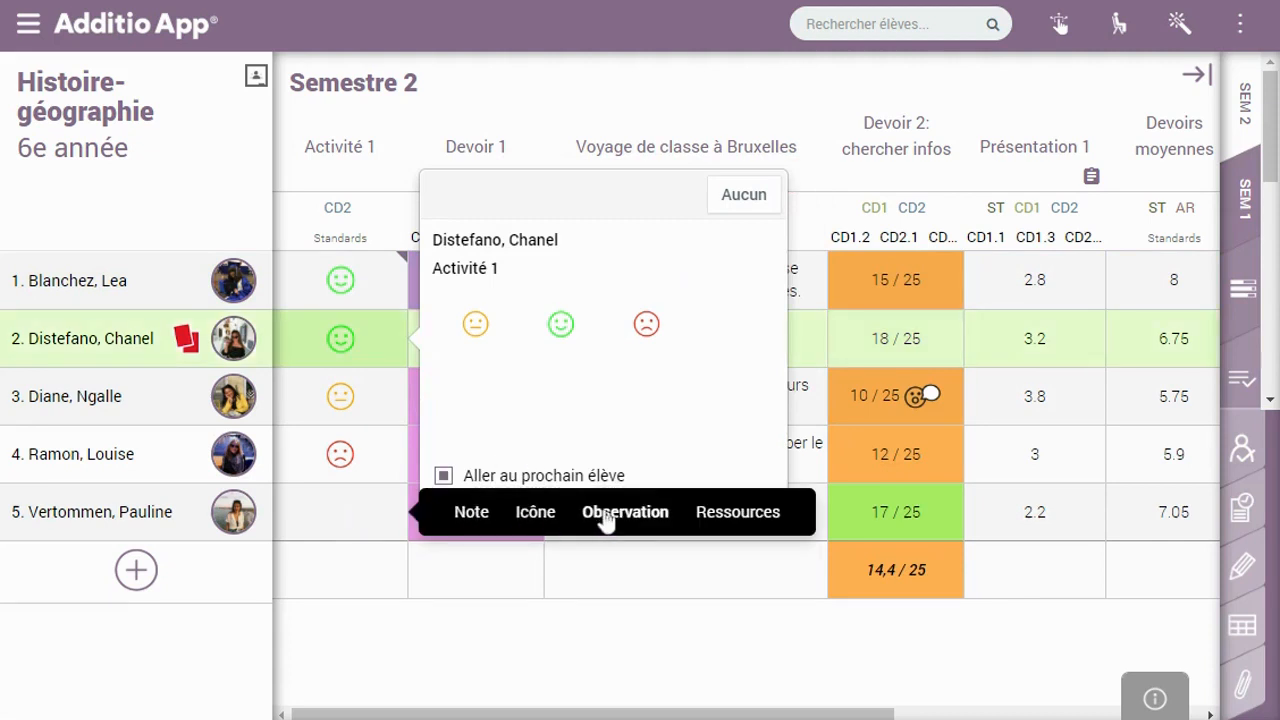
pyautogui.click(536, 513)
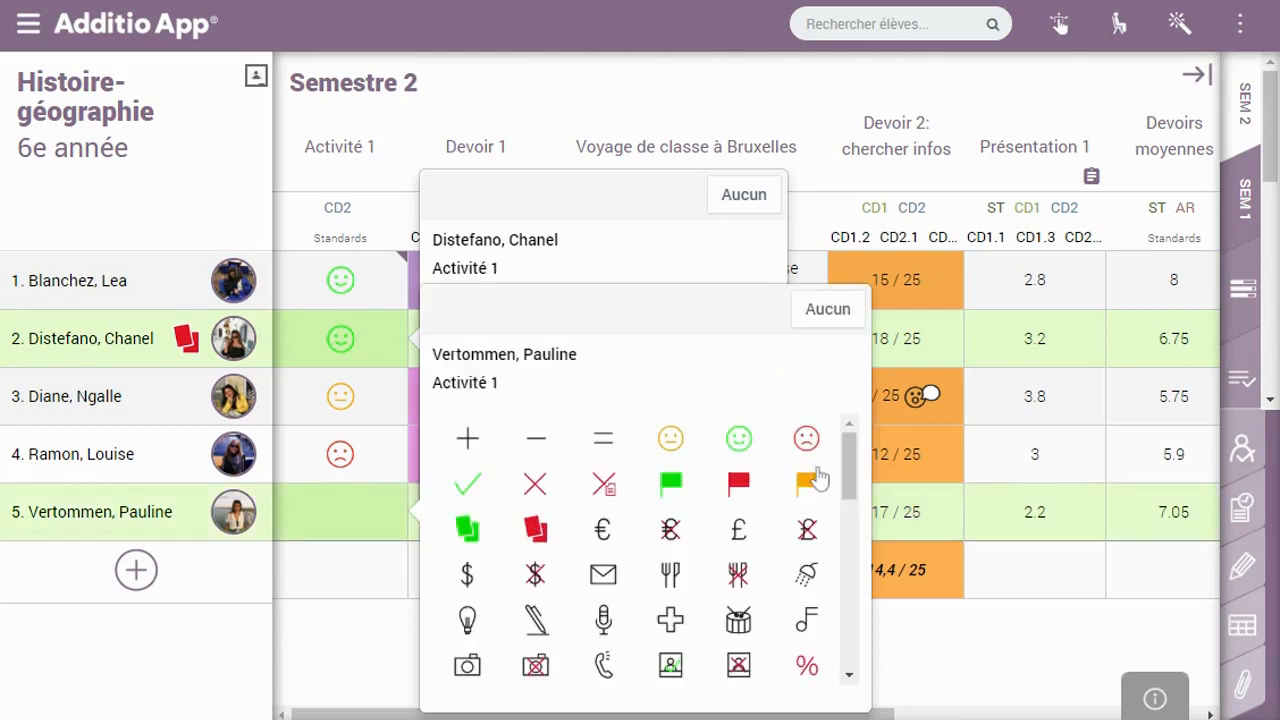
pyautogui.moveTo(848, 470); pyautogui.dragTo(850, 525)
pyautogui.click(738, 448)
pyautogui.click(605, 634)
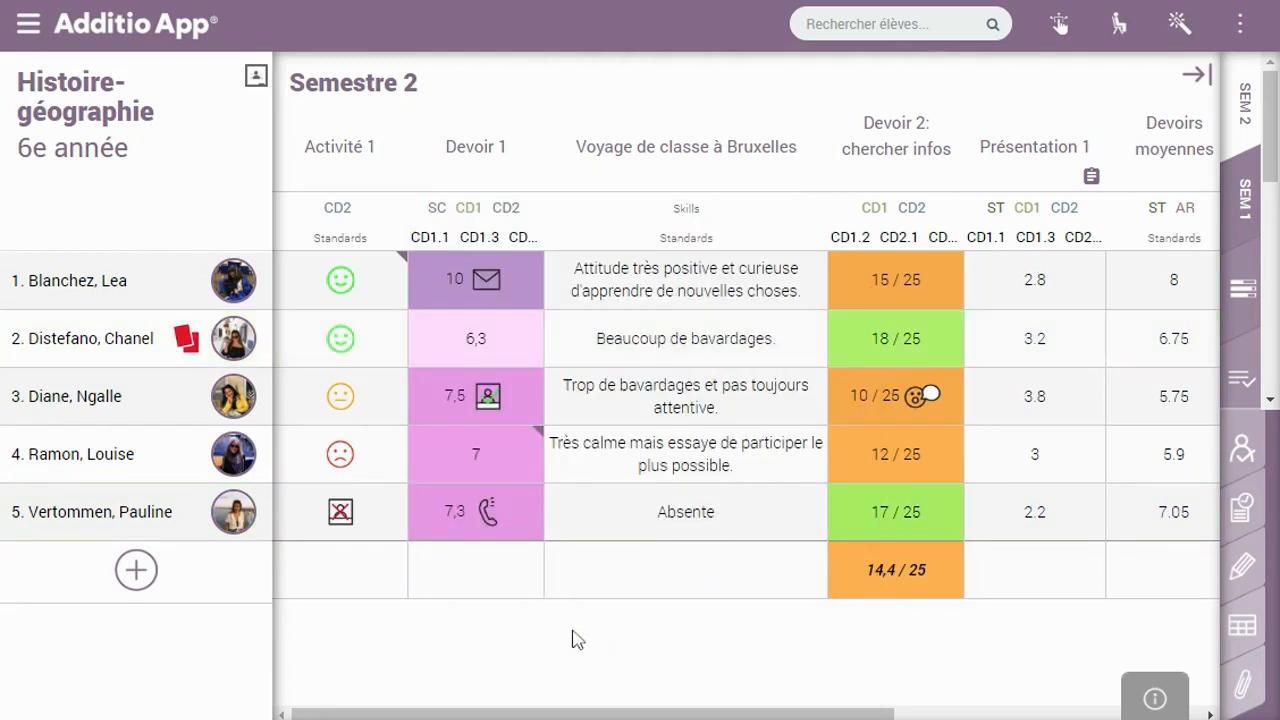
pyautogui.click(340, 500)
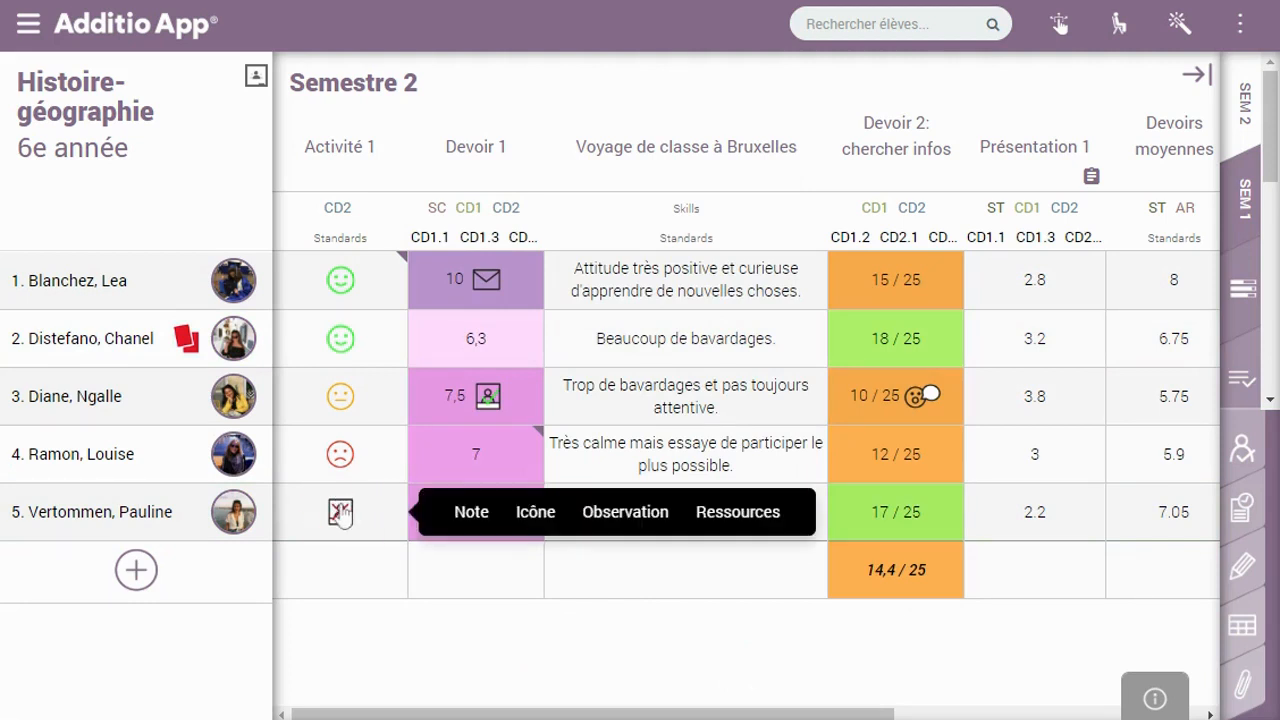
pyautogui.click(533, 512)
pyautogui.click(828, 309)
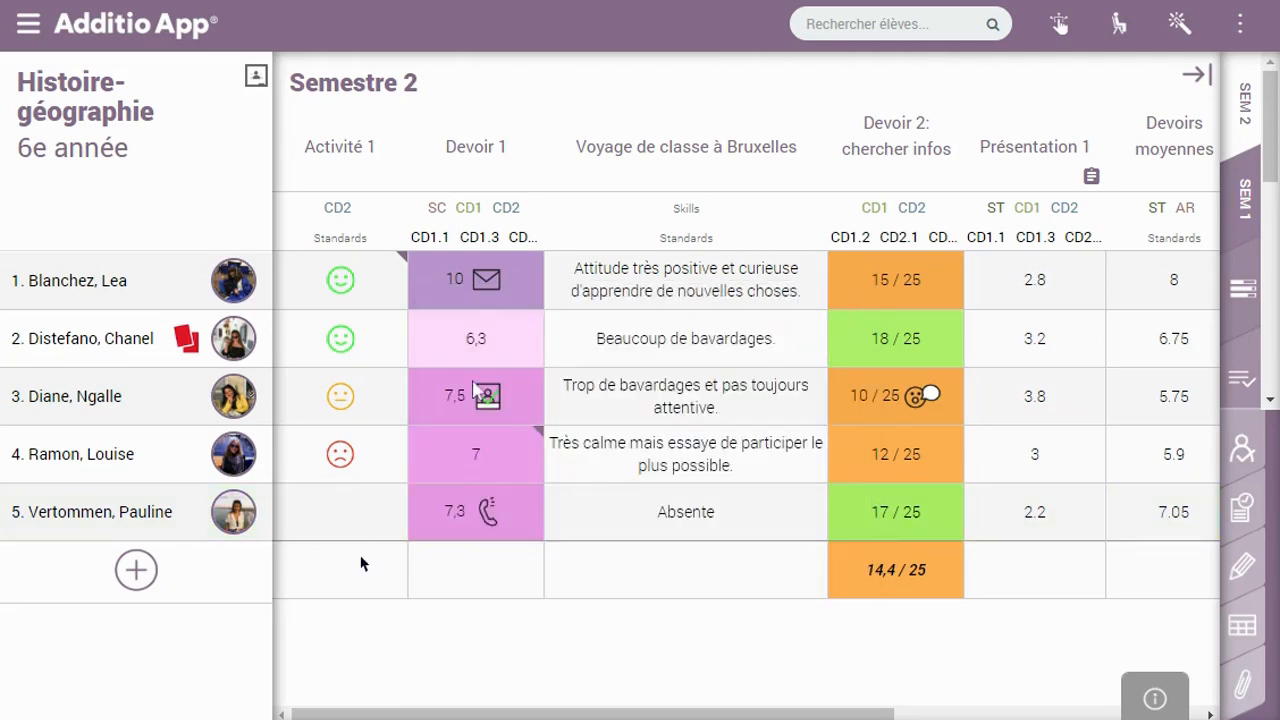
# Lower the first student's Devoir 1 grade from 10 to 8
pyautogui.click(466, 300)
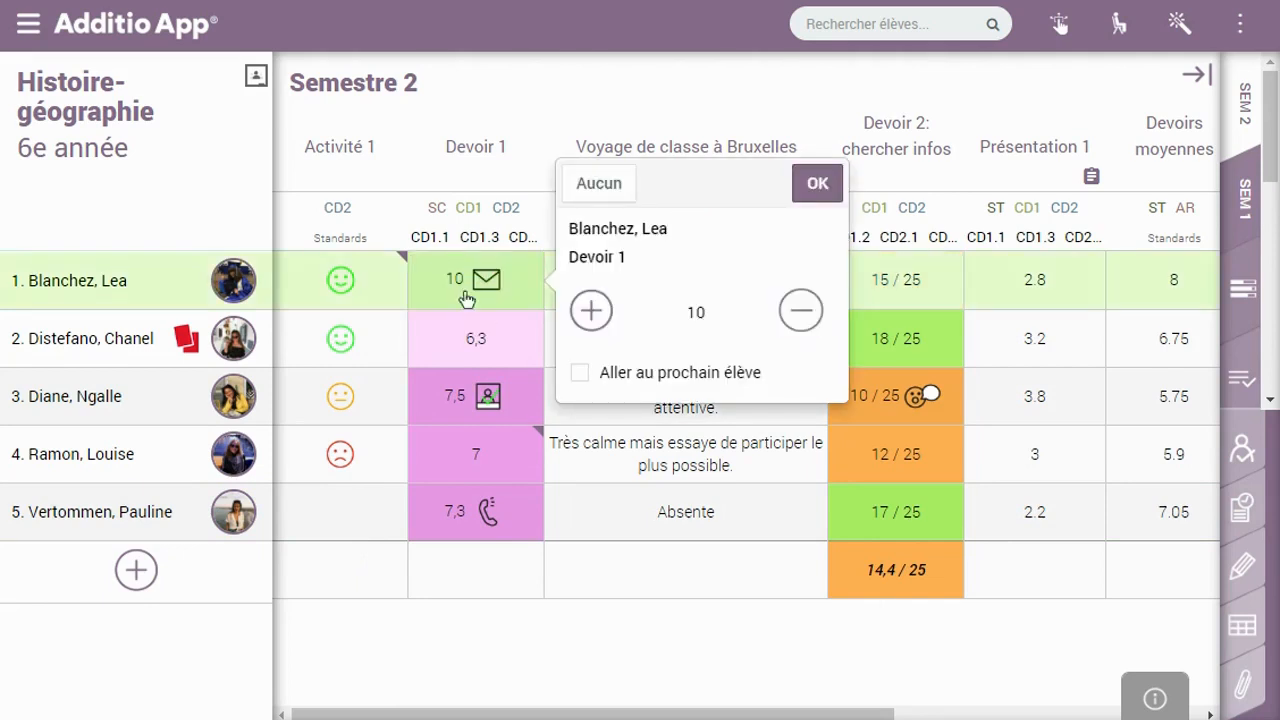
pyautogui.click(815, 326)
pyautogui.click(815, 326)
pyautogui.click(817, 183)
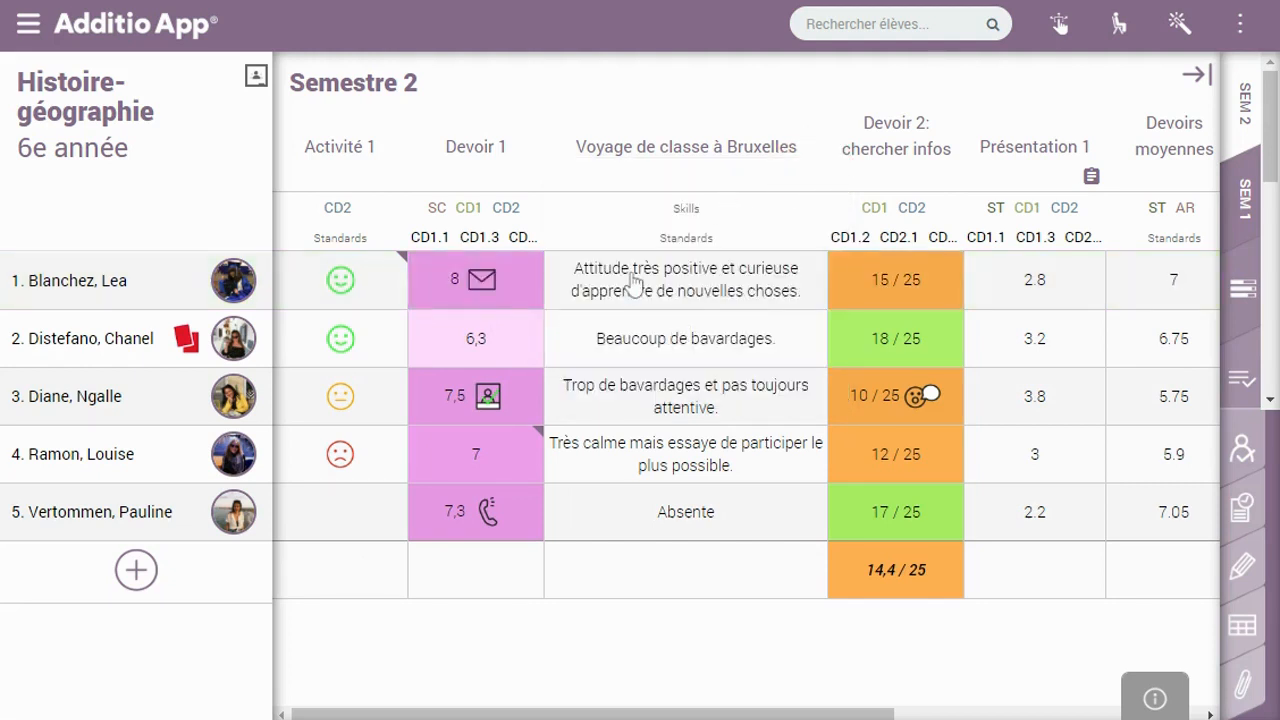
# Check the Devoir 2 grade list without changing it, then jump to the gradebook's last columns
pyautogui.click(878, 294)
pyautogui.click(789, 343)
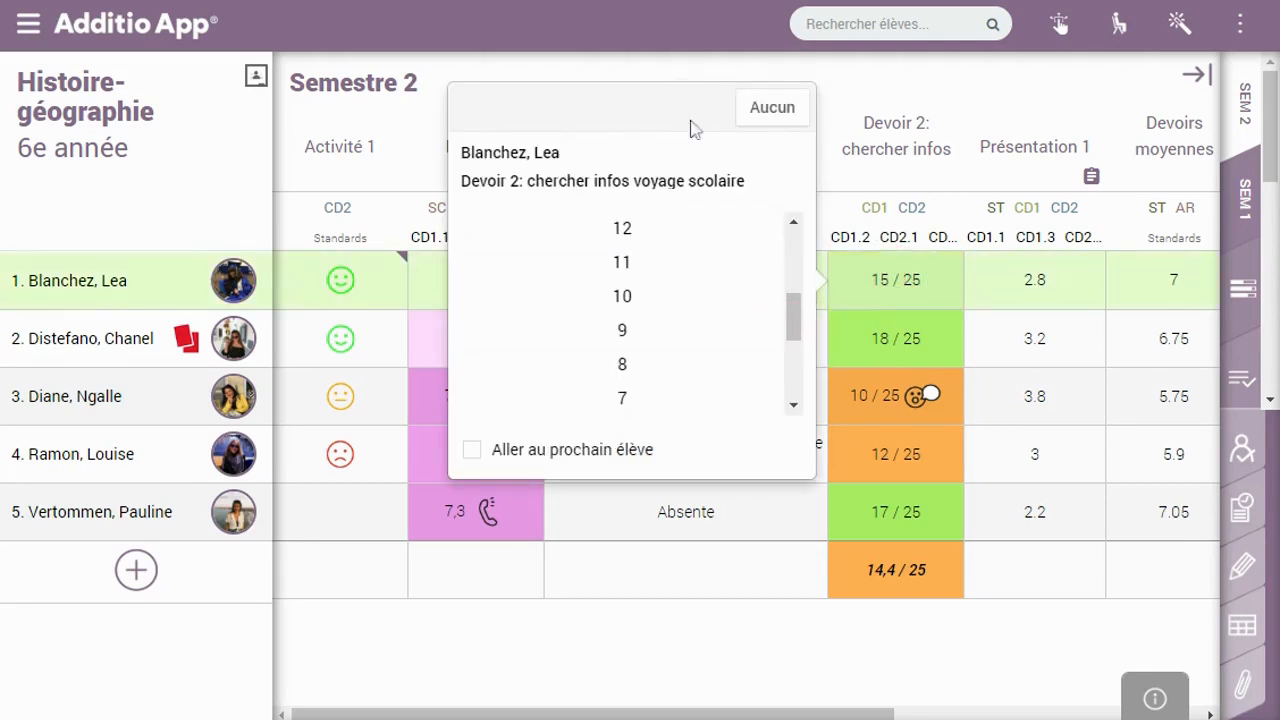
pyautogui.scroll(-2, 652, 80)
pyautogui.click(858, 604)
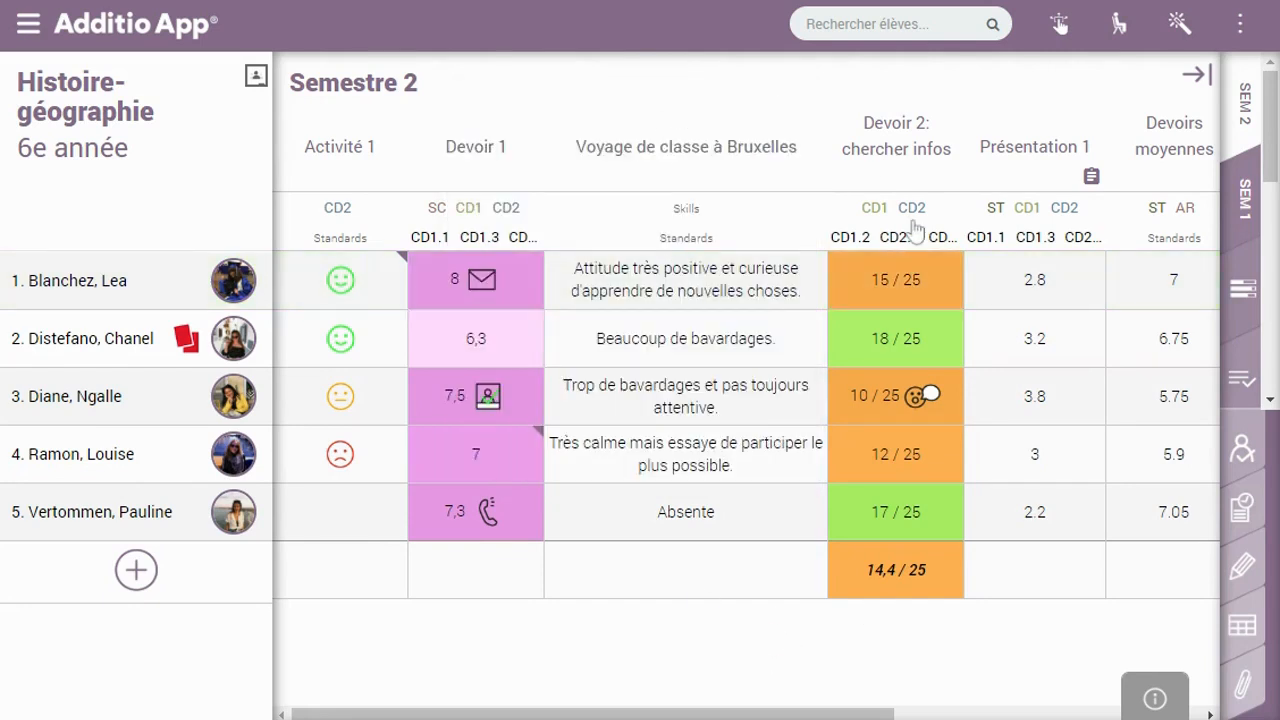
pyautogui.click(1197, 76)
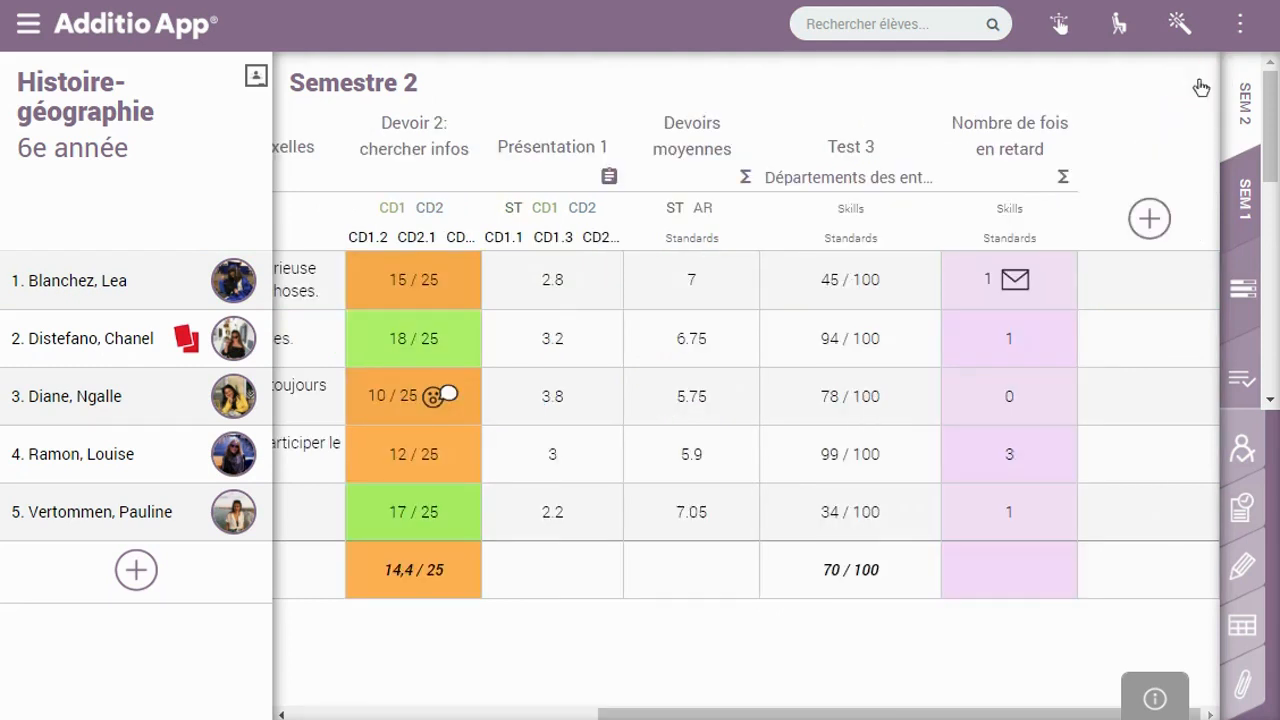
pyautogui.click(1150, 219)
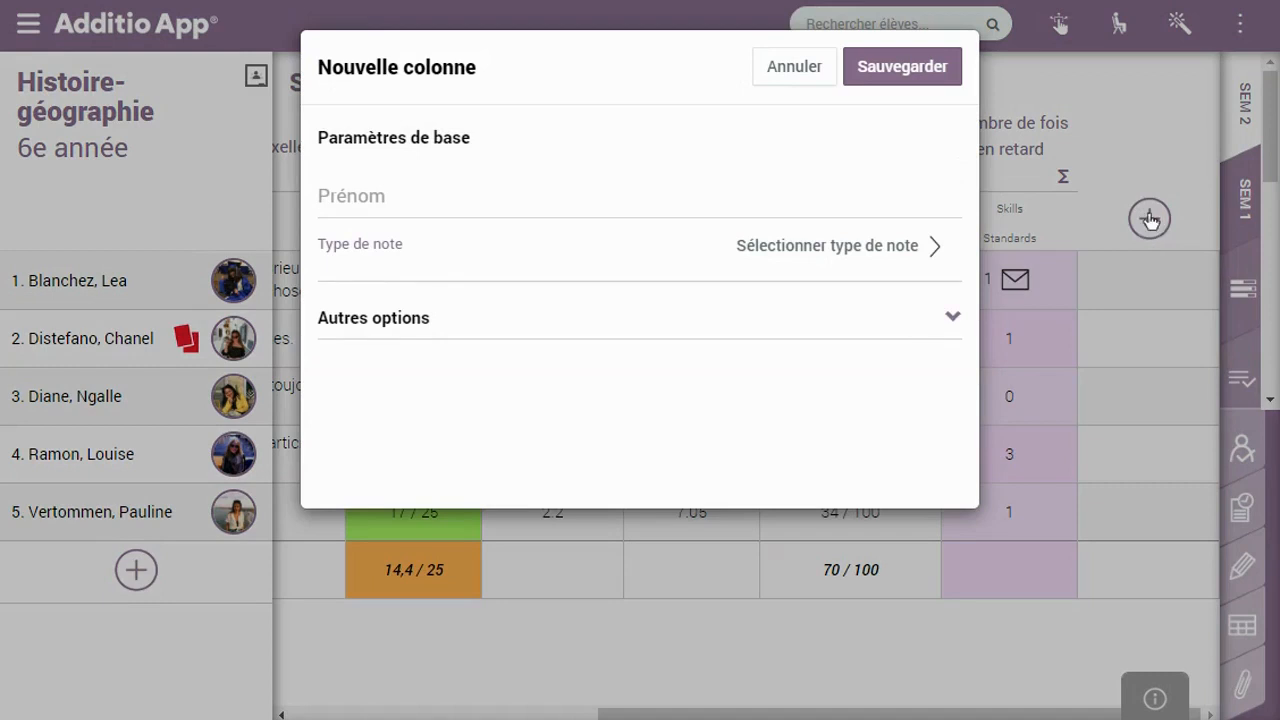
# Name the new column 'Activité 1' and browse the mark type list
pyautogui.click(416, 201)
pyautogui.write('Activité 1')
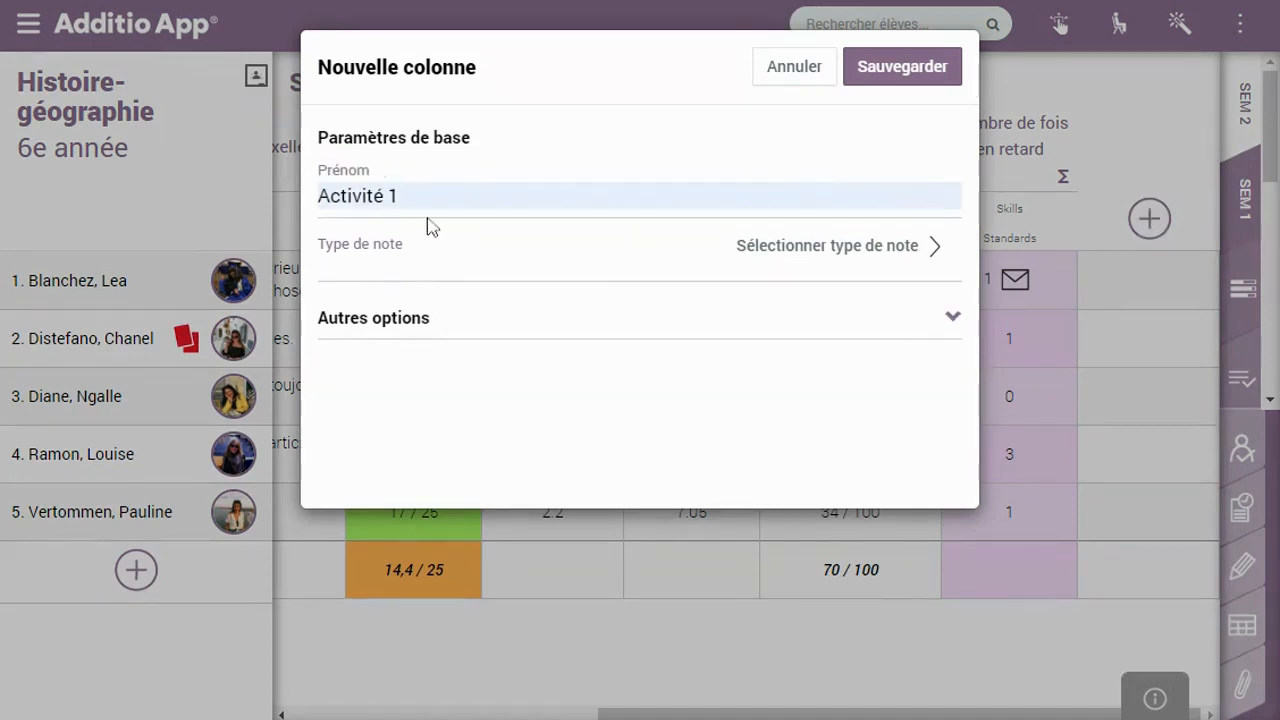
pyautogui.click(836, 248)
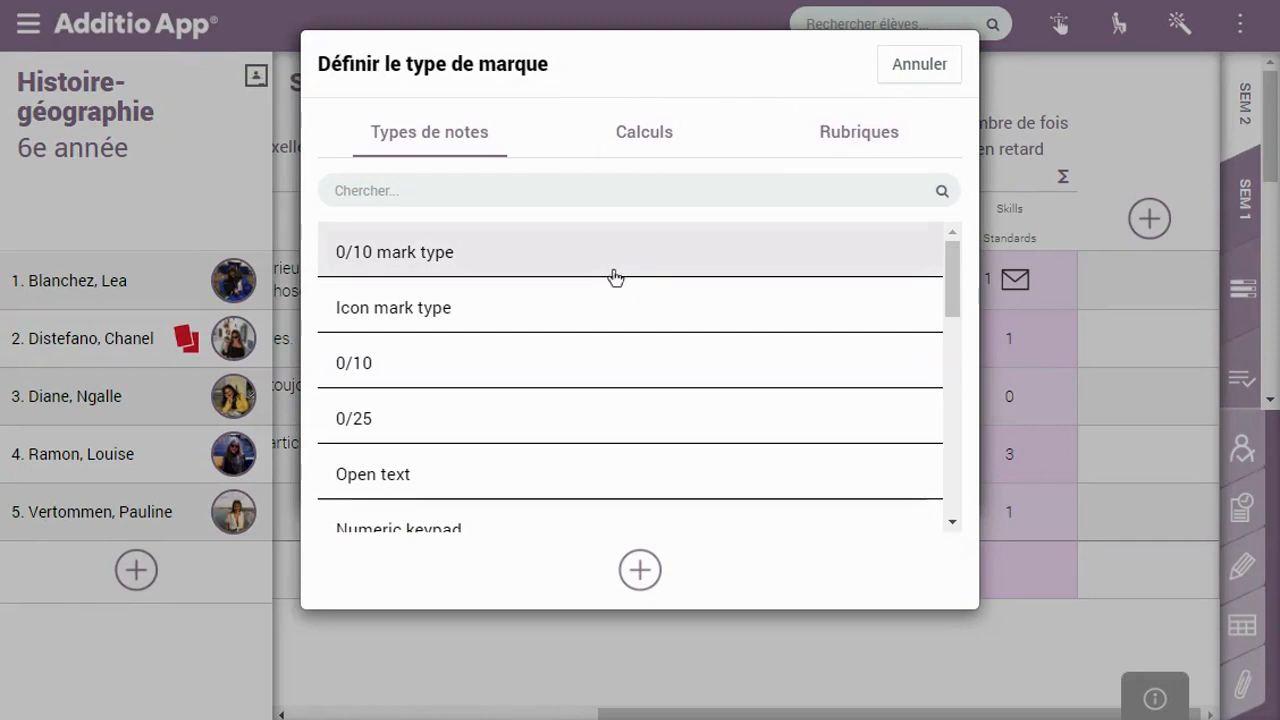
pyautogui.scroll(-3, 850, 265)
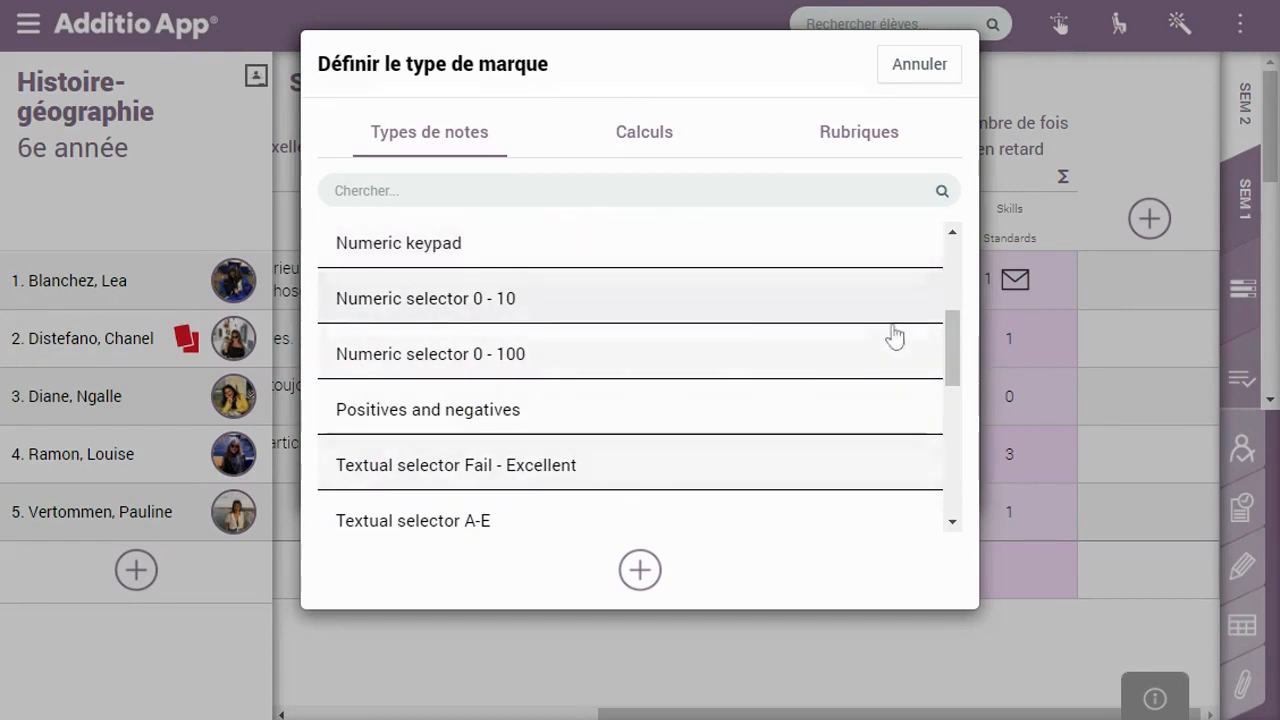
pyautogui.moveTo(951, 330); pyautogui.dragTo(955, 372)
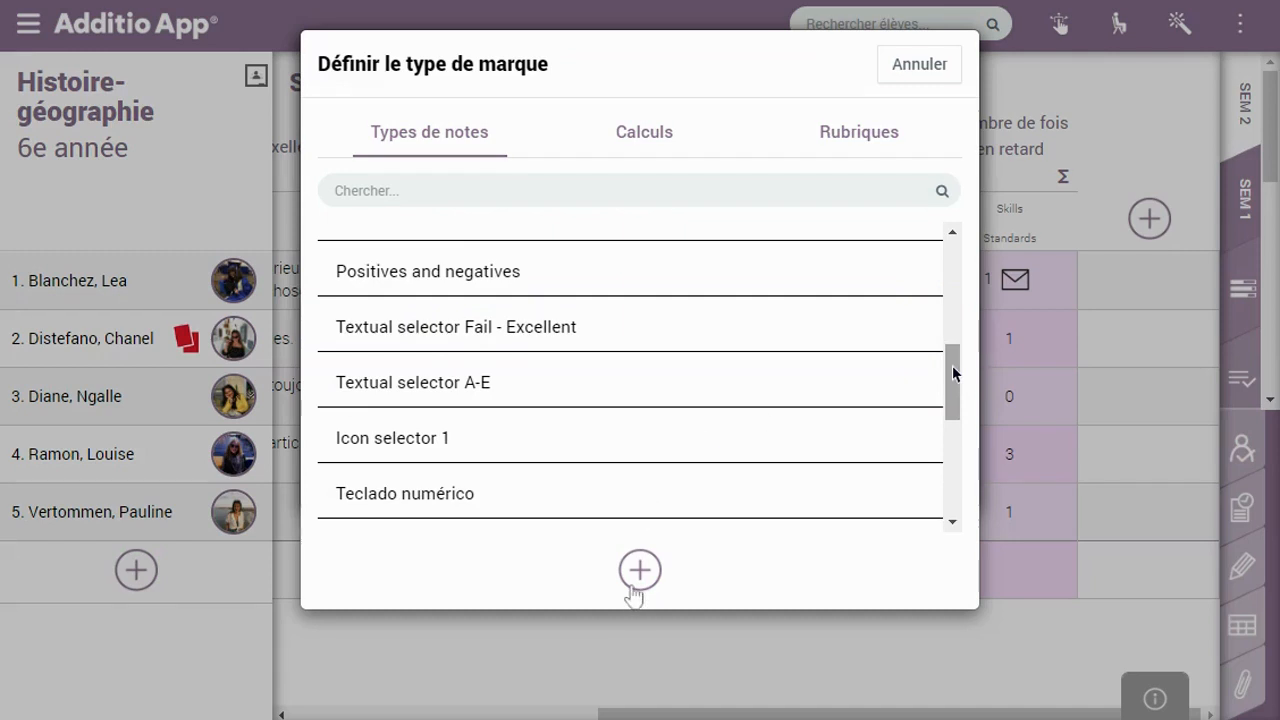
# Explore and cancel a custom mark type, keeping the 0/10 mark type for the column
pyautogui.click(602, 315)
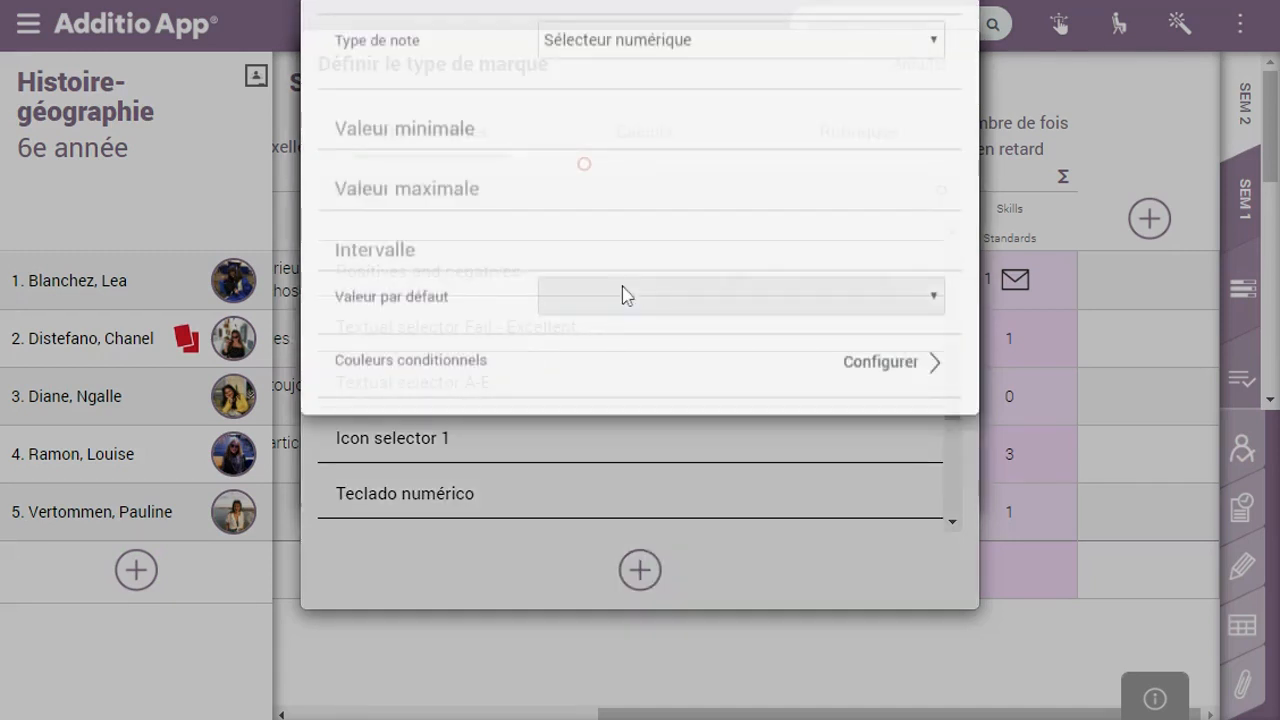
pyautogui.click(551, 213)
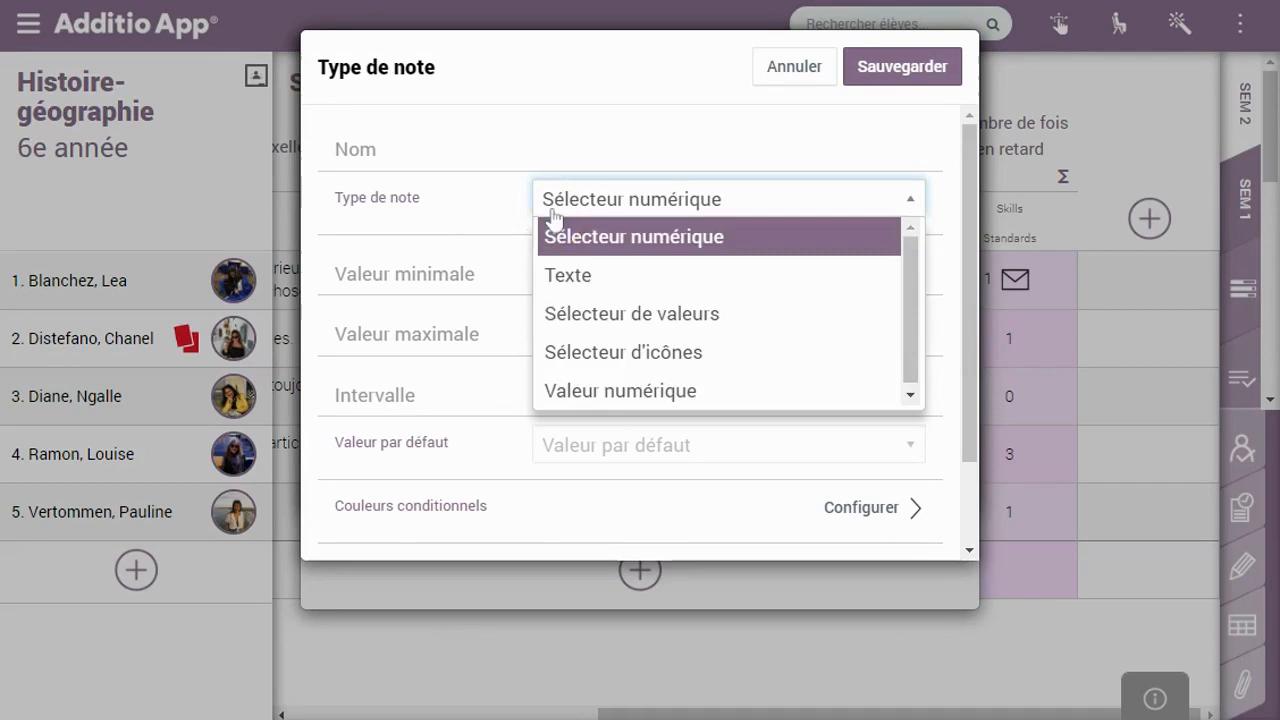
pyautogui.click(462, 208)
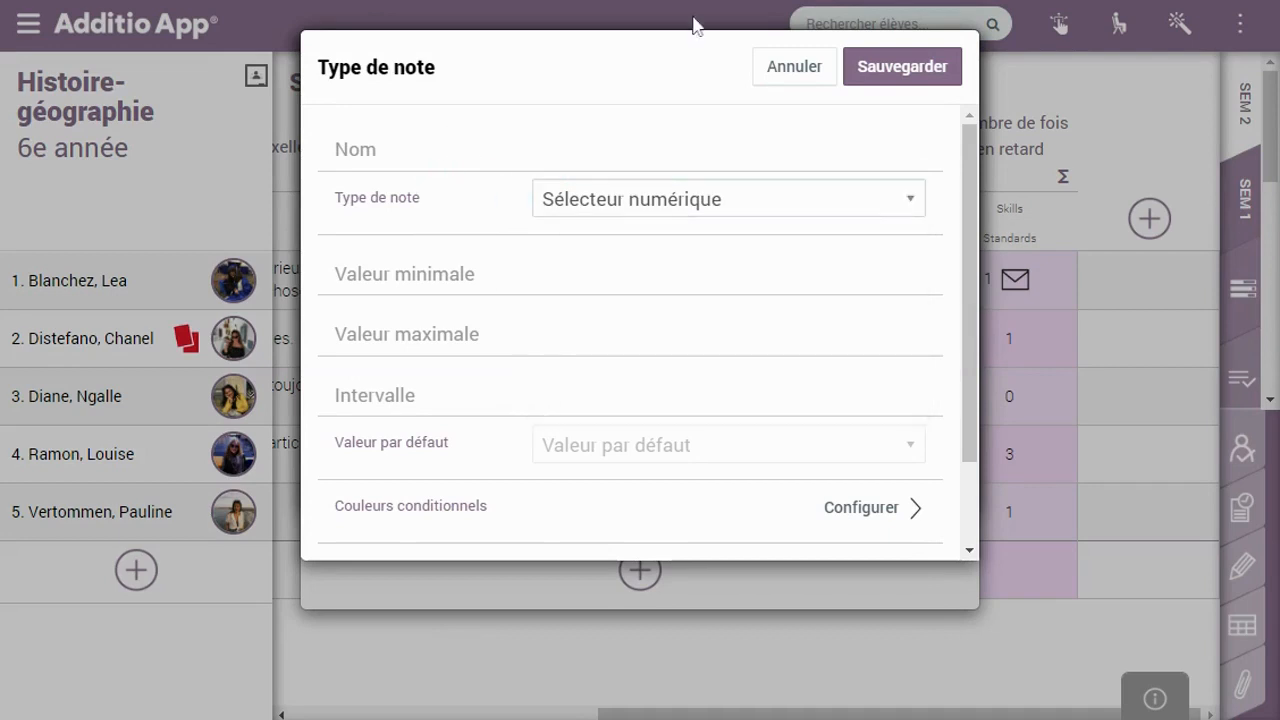
pyautogui.click(786, 74)
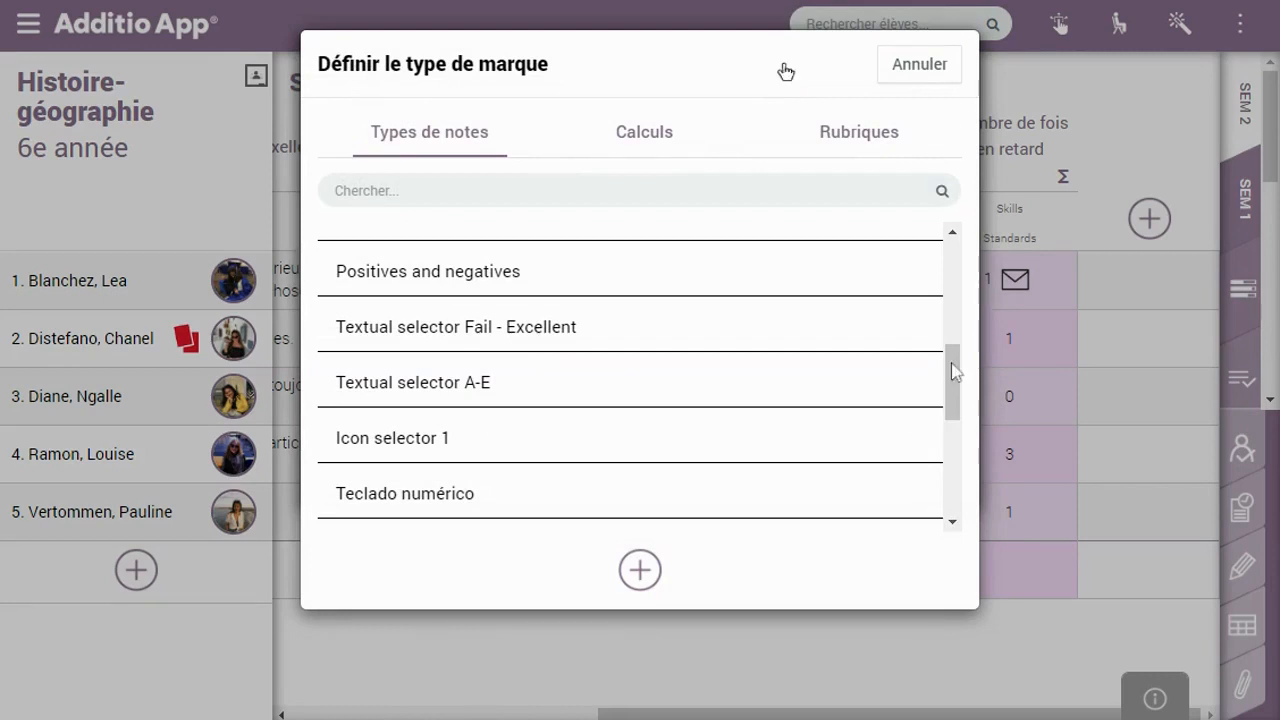
pyautogui.moveTo(952, 364); pyautogui.dragTo(955, 266)
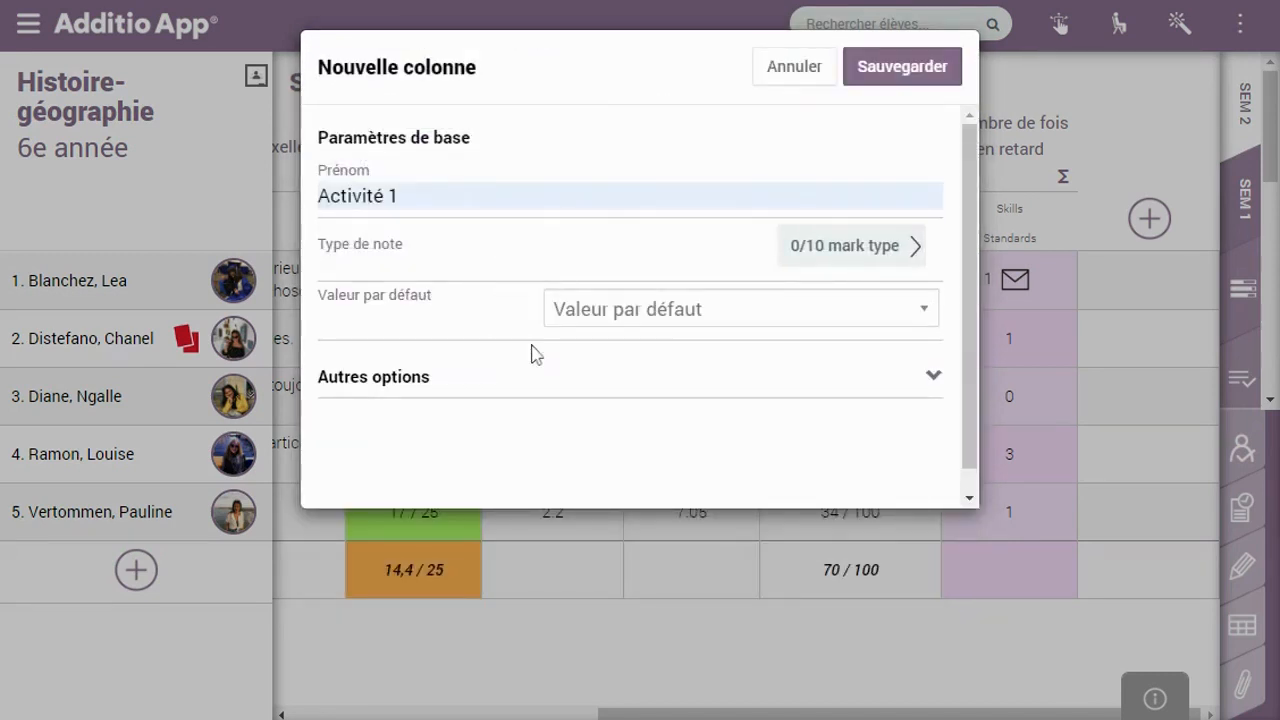
# Give Activité 1 the subtitle 'Premier devoir de l'année', correcting the 'devir' typo
pyautogui.click(480, 386)
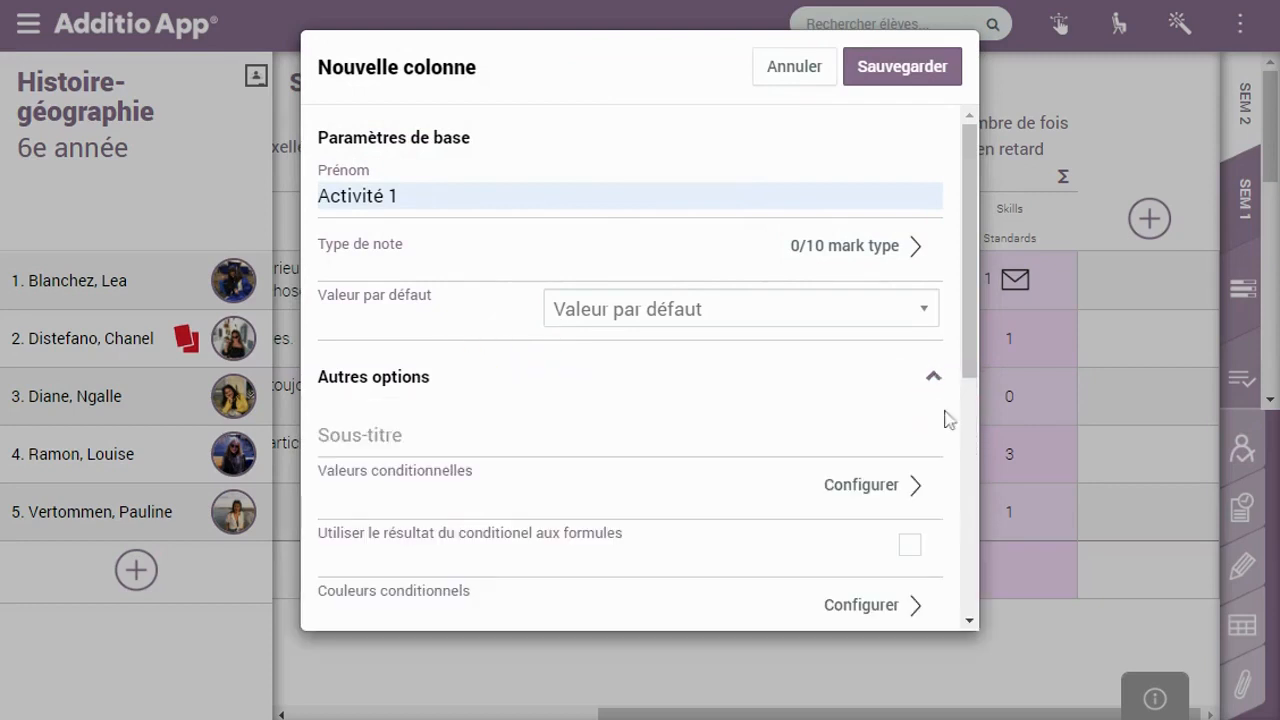
pyautogui.click(972, 622)
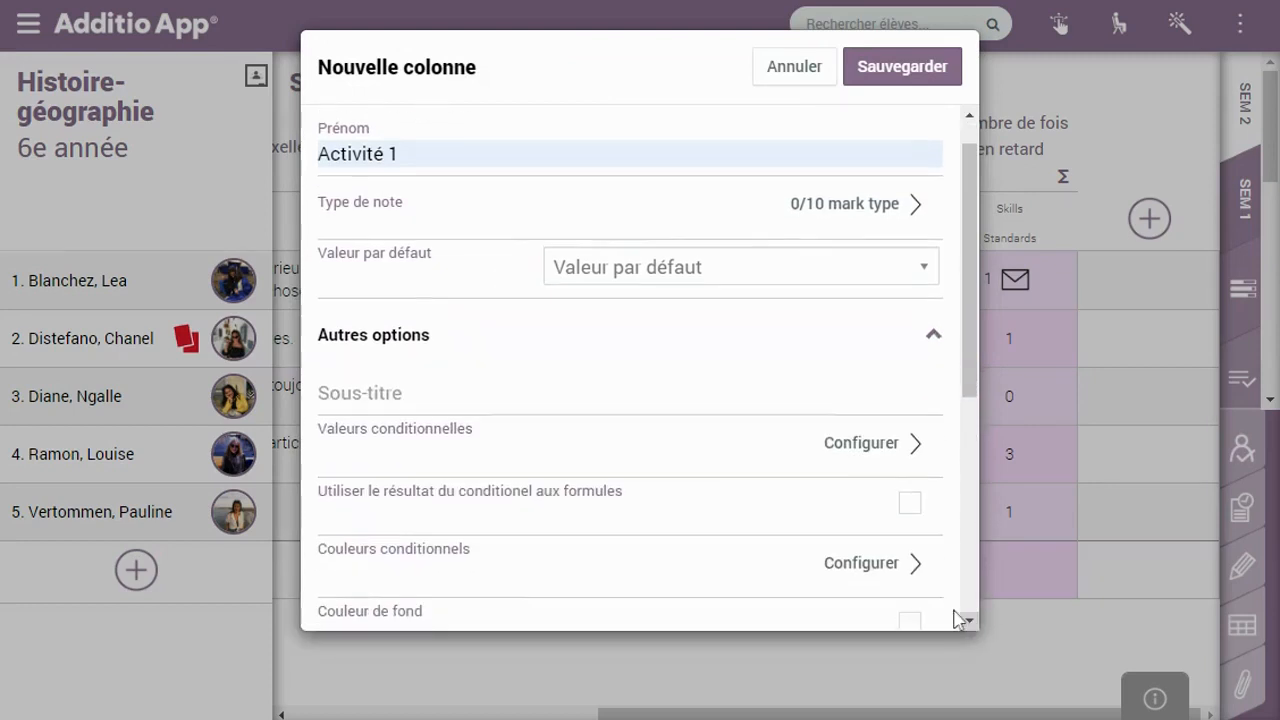
pyautogui.click(369, 390)
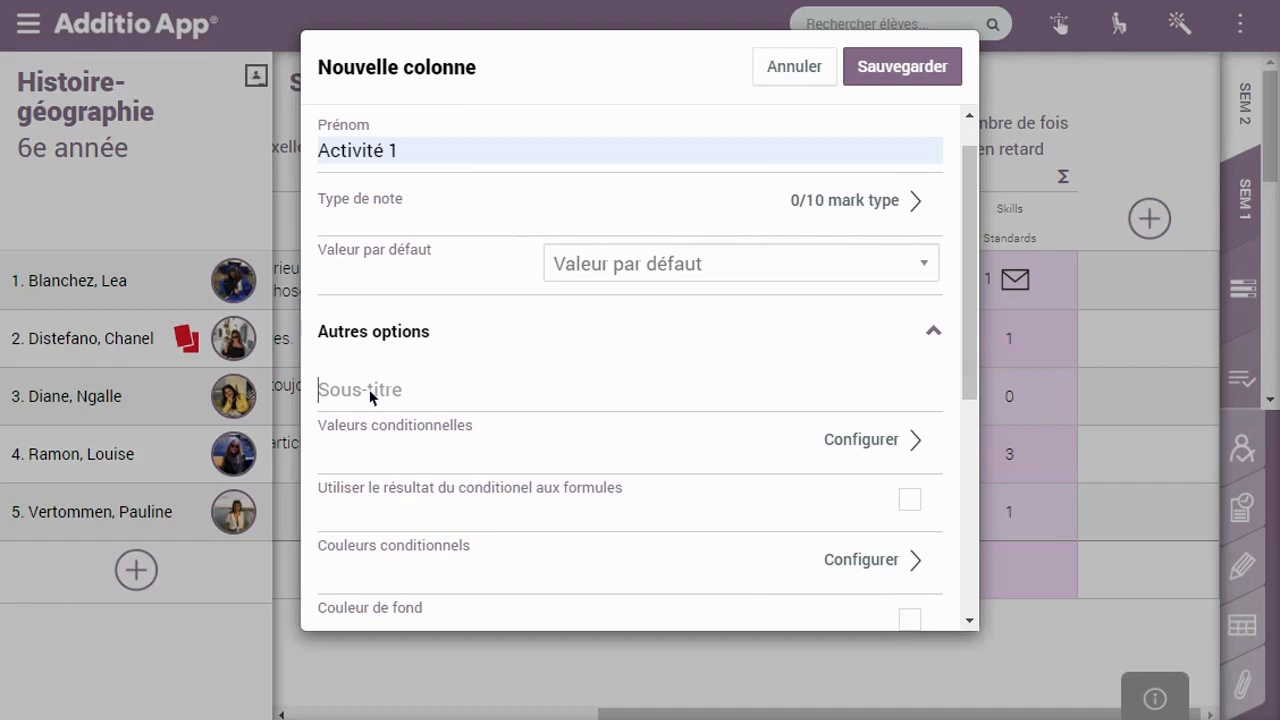
pyautogui.write("Premier devir de l'année")
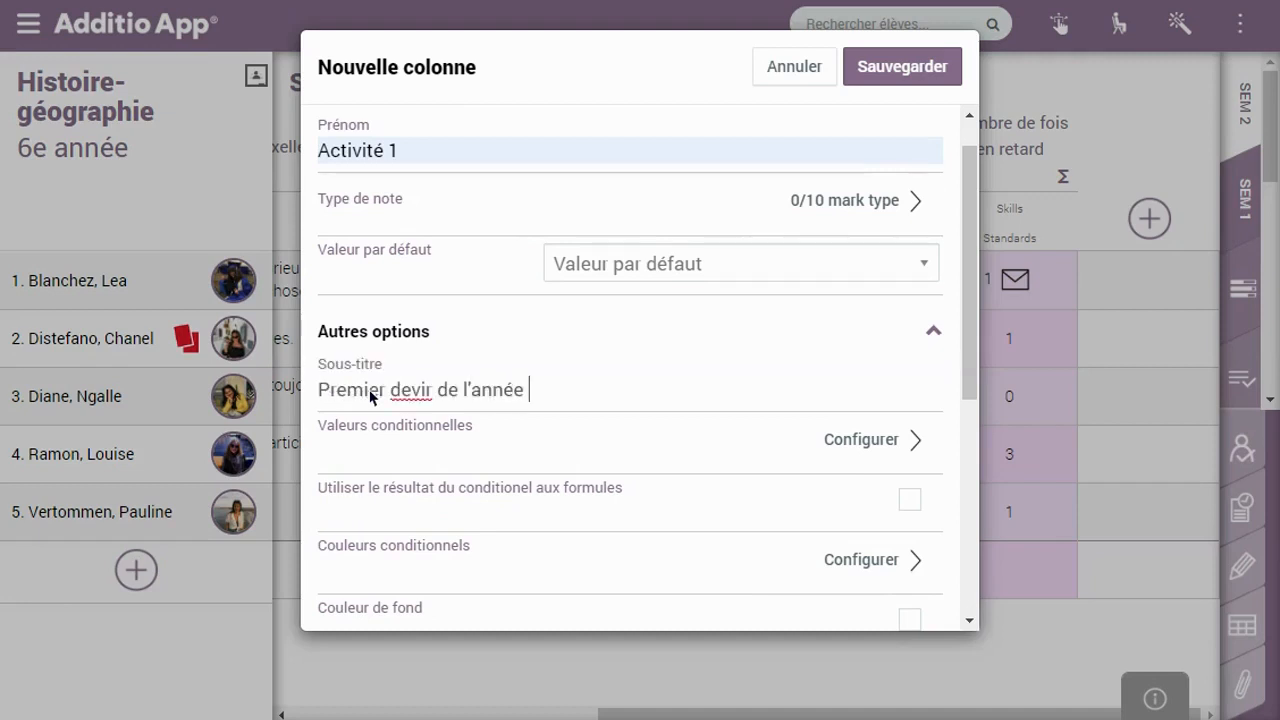
pyautogui.doubleClick(420, 391)
pyautogui.write('devoir')
pyautogui.moveTo(965, 372); pyautogui.dragTo(968, 437)
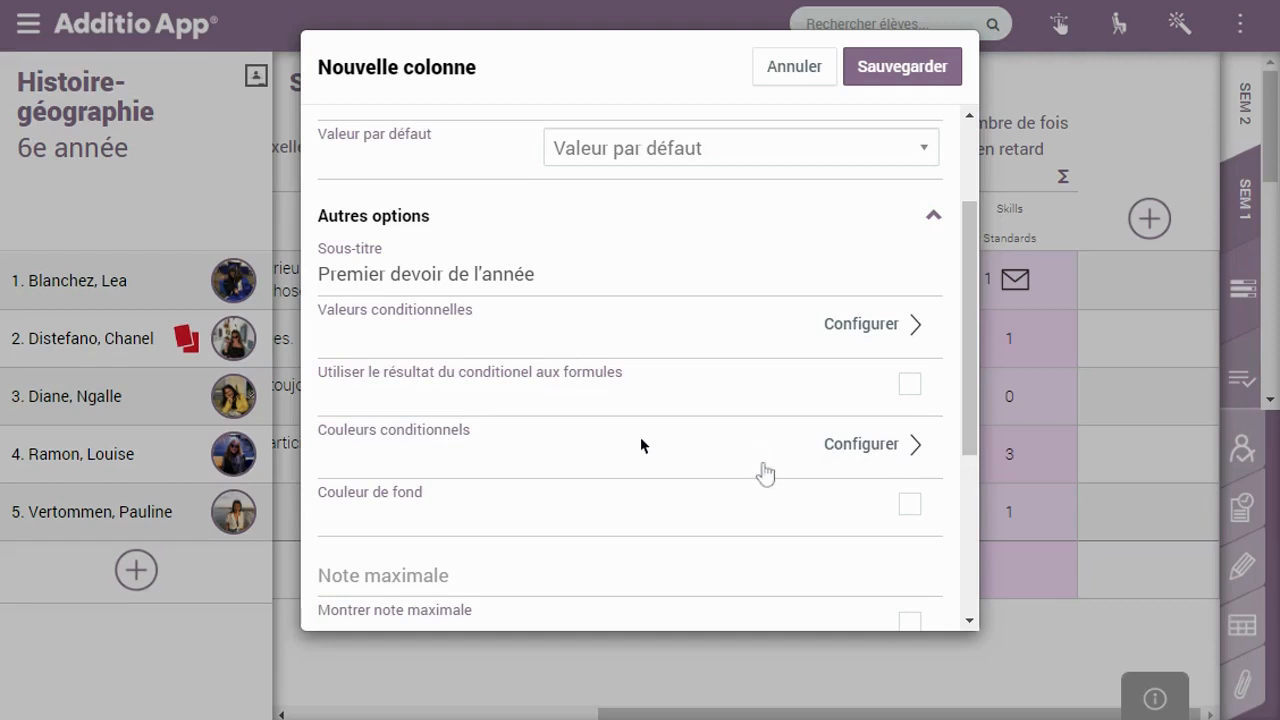
pyautogui.click(765, 472)
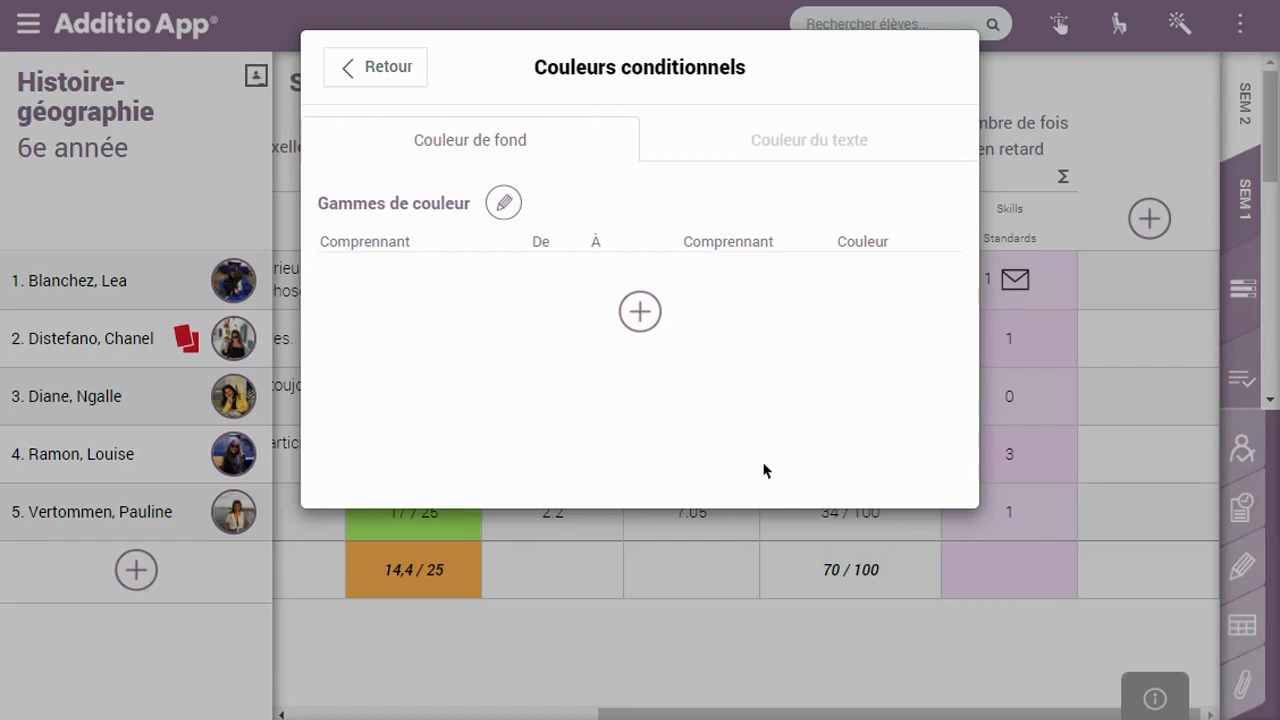
# Add three background colour ranges in Couleurs conditionnelles
pyautogui.click(757, 158)
pyautogui.click(520, 130)
pyautogui.click(643, 327)
pyautogui.click(642, 348)
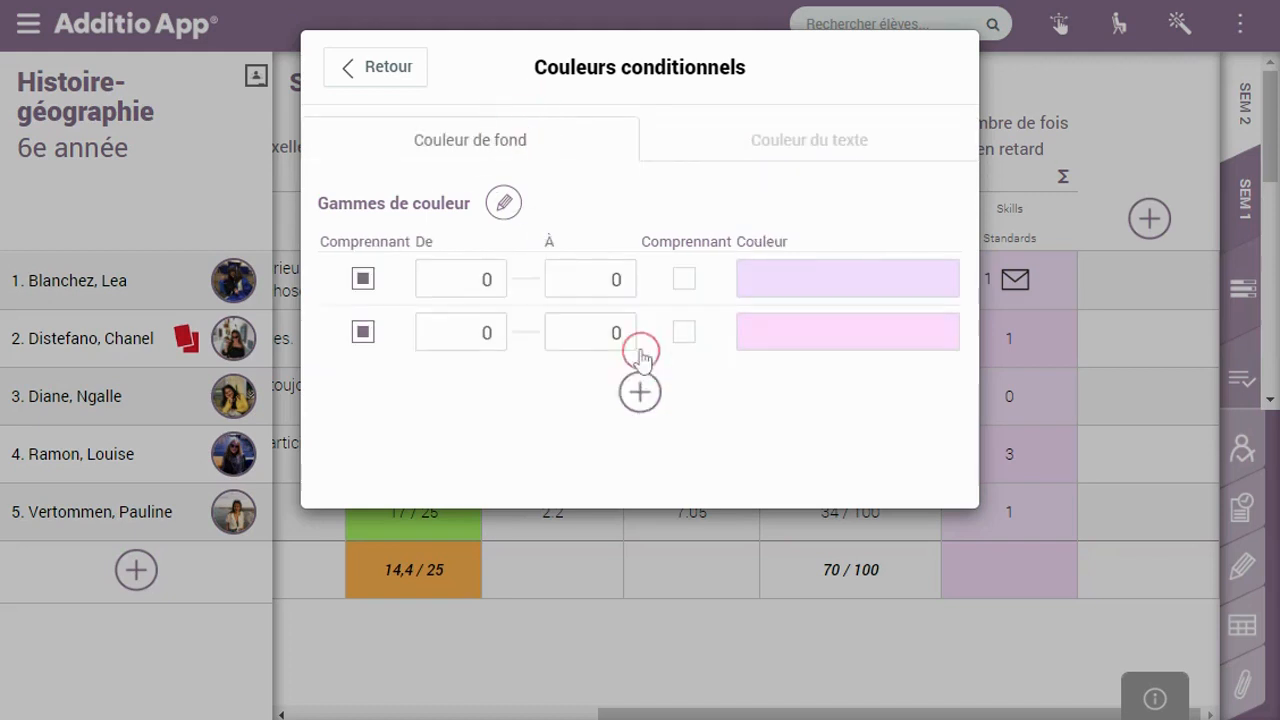
pyautogui.click(640, 384)
# Set the range bounds to 0–3, 3–7 and 7–10, with 10 included in the last range
pyautogui.click(600, 280)
pyautogui.write('3')
pyautogui.click(480, 332)
pyautogui.write('3')
pyautogui.click(600, 333)
pyautogui.write('7')
pyautogui.click(488, 388)
pyautogui.write('7')
pyautogui.click(600, 386)
pyautogui.write('10')
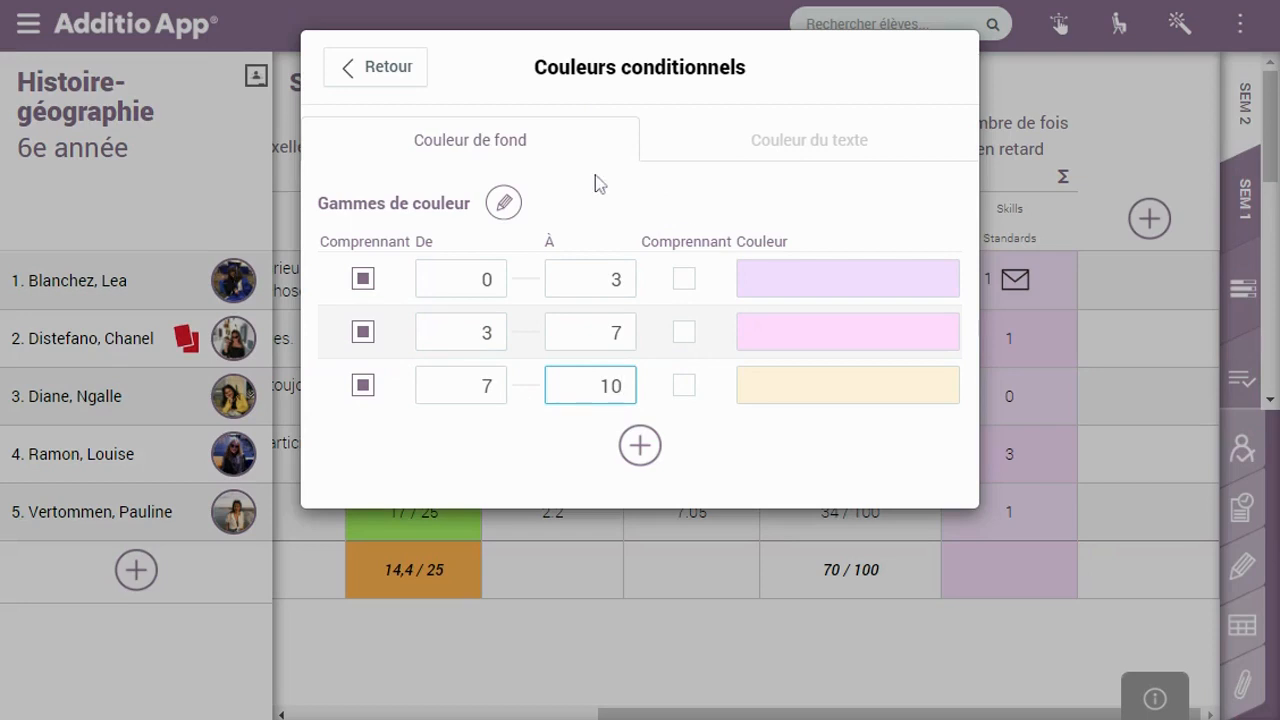
pyautogui.click(685, 386)
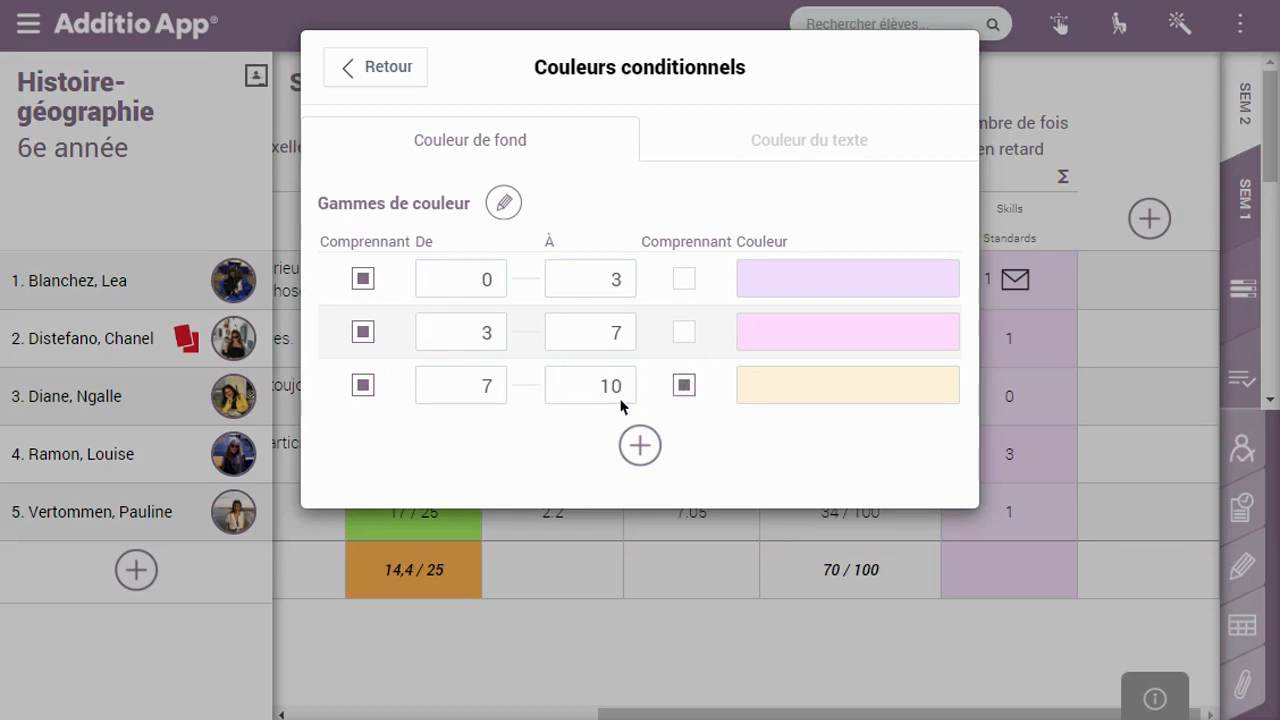
pyautogui.click(687, 390)
pyautogui.click(688, 394)
# Colour the 0–3 range bright red
pyautogui.click(831, 290)
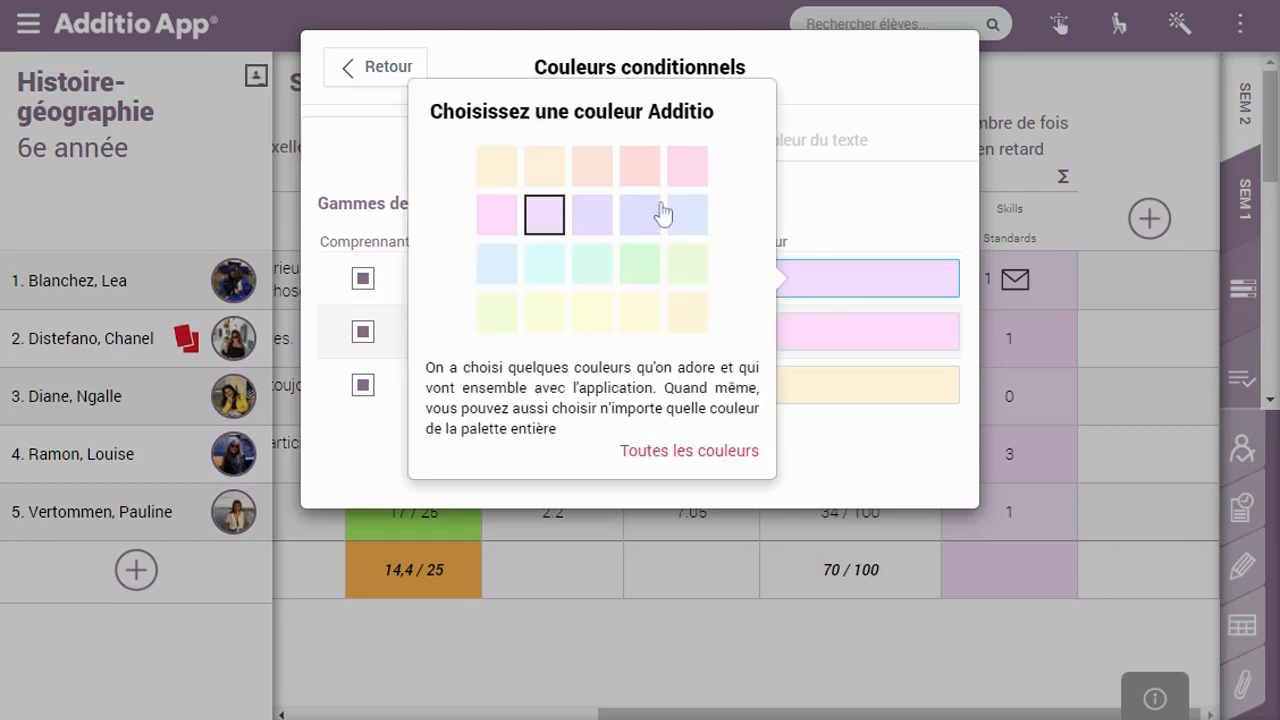
pyautogui.click(639, 166)
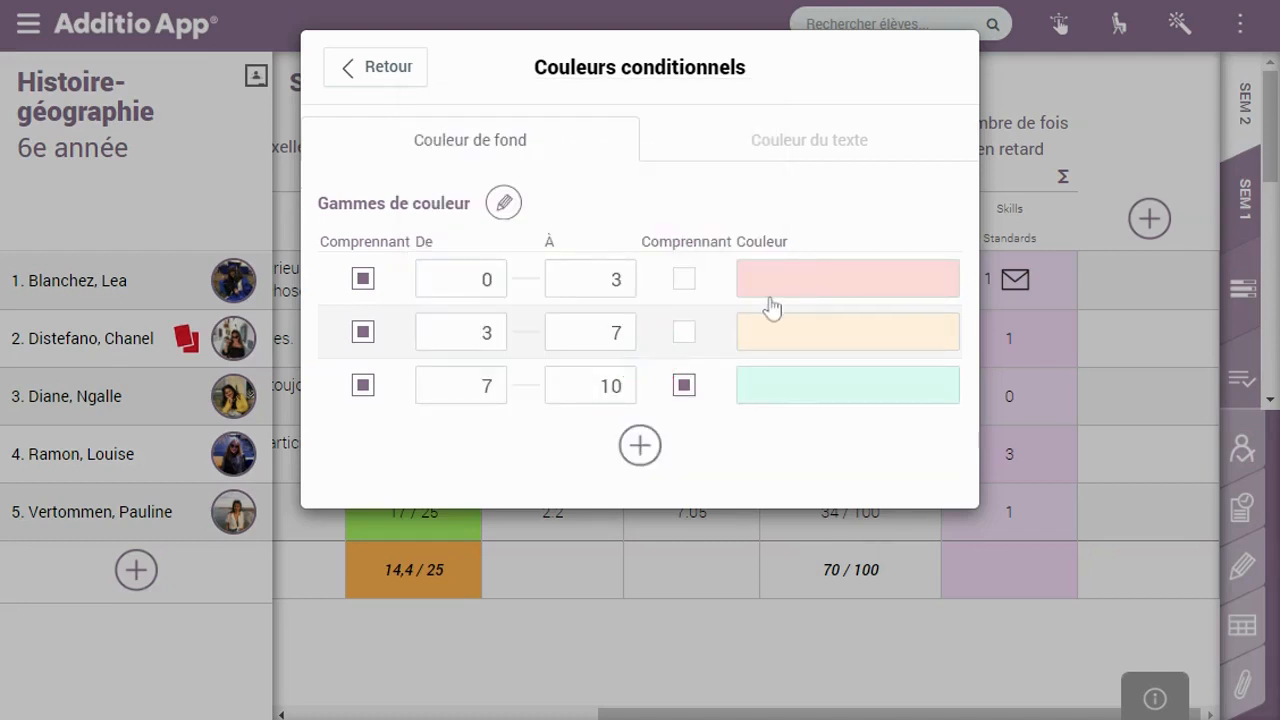
pyautogui.click(770, 292)
pyautogui.click(700, 451)
pyautogui.moveTo(688, 258); pyautogui.dragTo(686, 108)
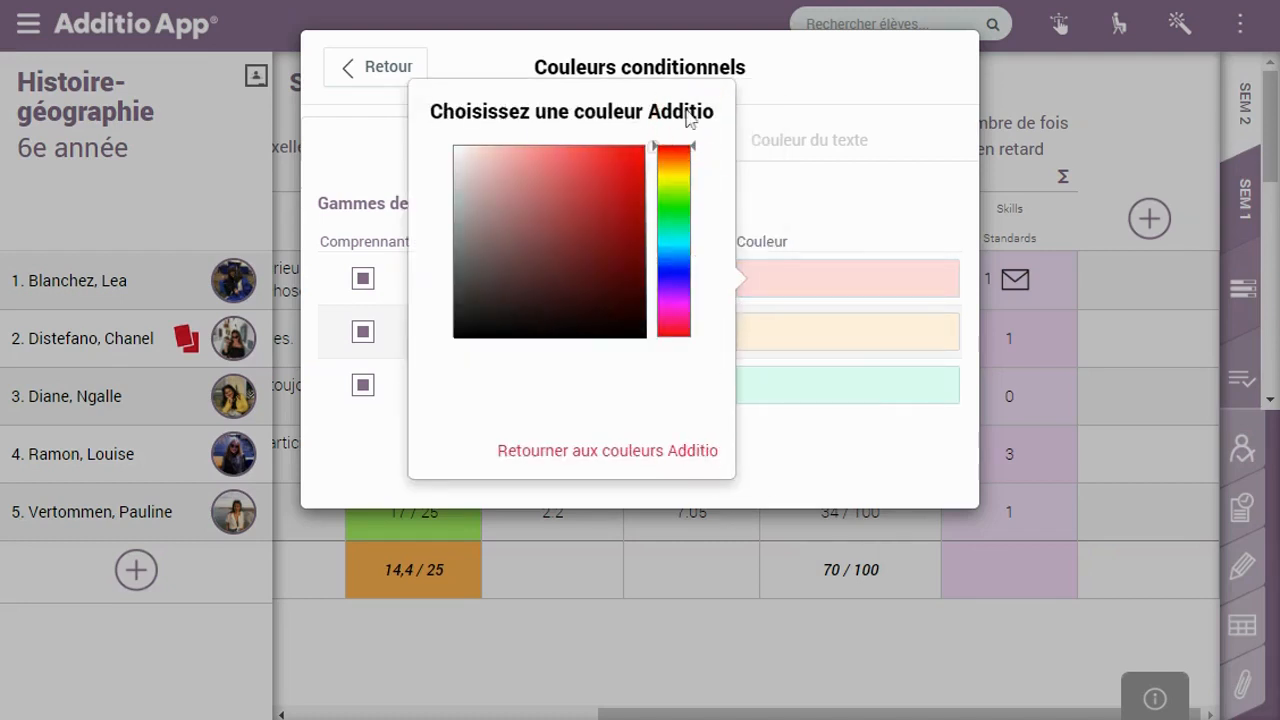
# Colour the 3–7 range orange and the 7–10 range bright green
pyautogui.click(868, 342)
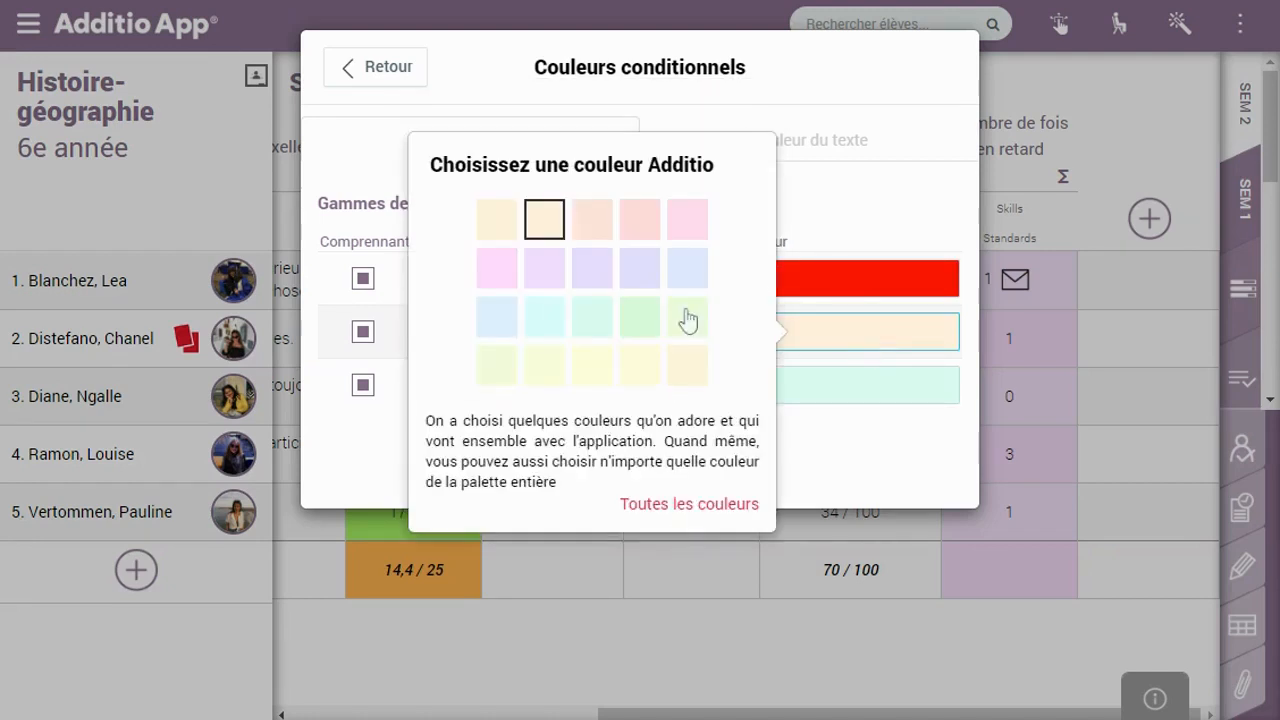
pyautogui.click(703, 508)
pyautogui.moveTo(677, 206); pyautogui.dragTo(680, 230)
pyautogui.click(858, 395)
pyautogui.click(655, 557)
pyautogui.click(591, 290)
pyautogui.click(641, 271)
pyautogui.click(468, 120)
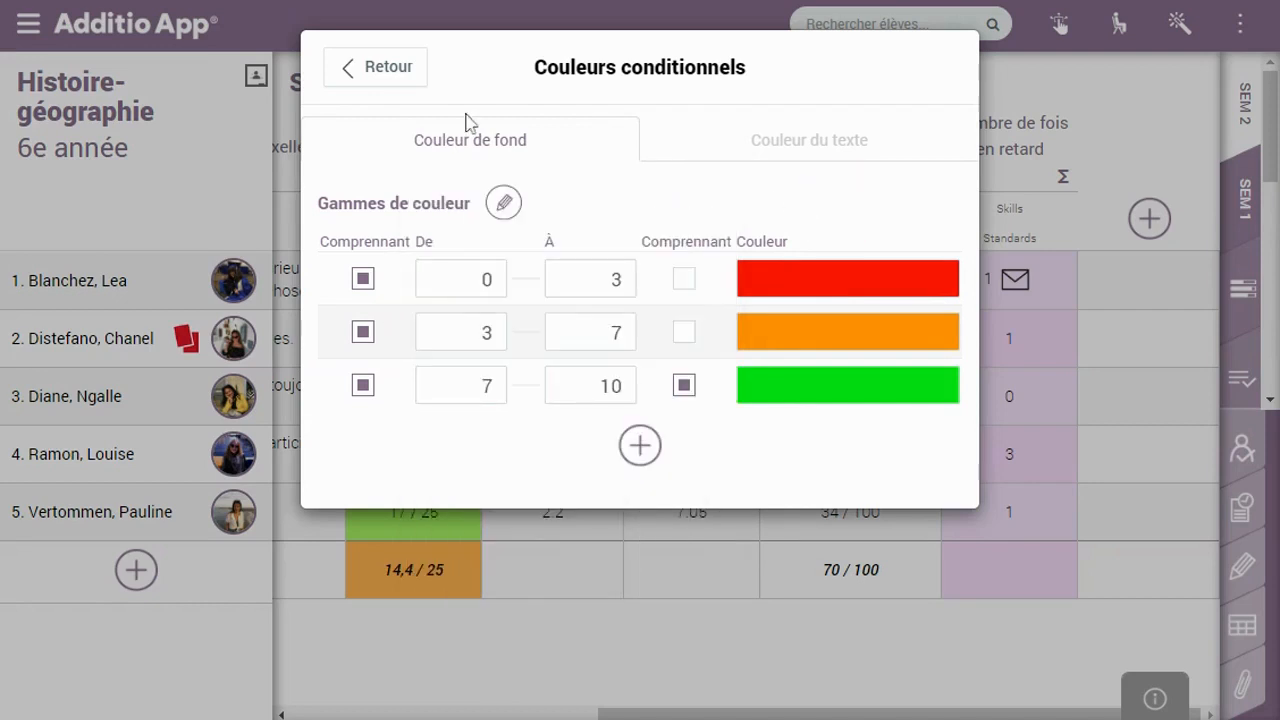
# Back in the column settings, set Note maximale to 10
pyautogui.click(406, 86)
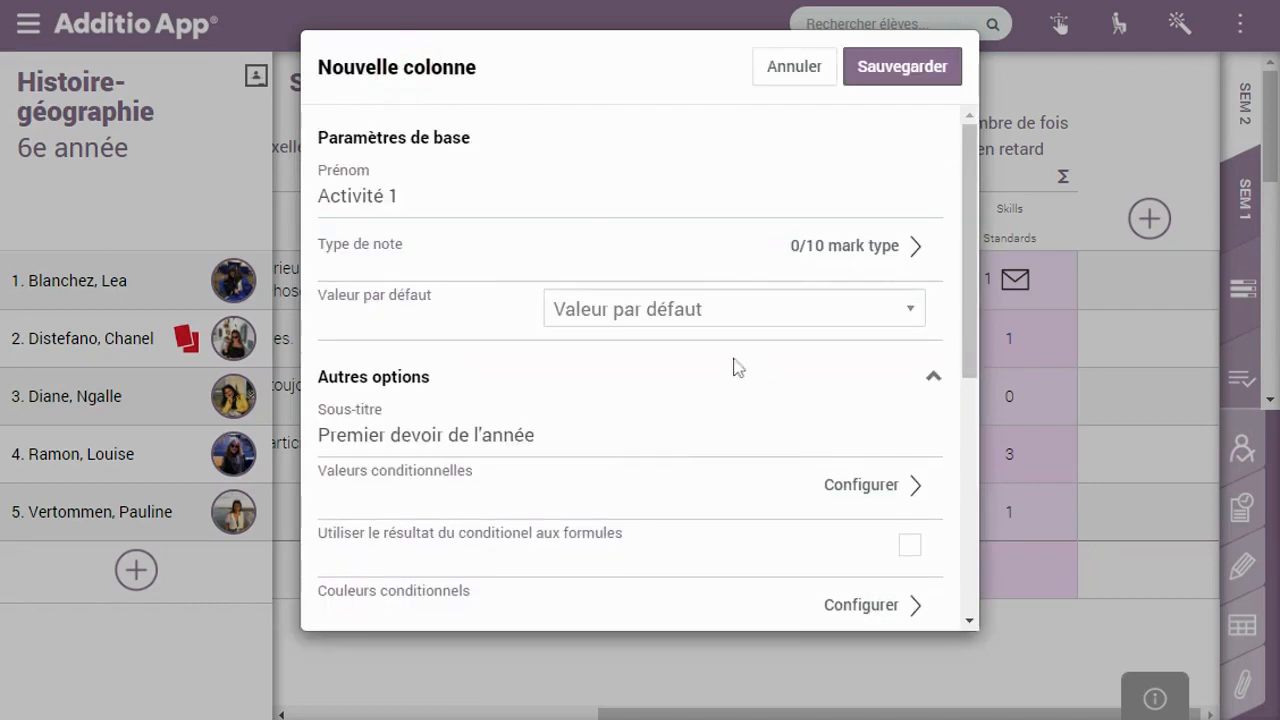
pyautogui.moveTo(971, 218); pyautogui.dragTo(967, 425)
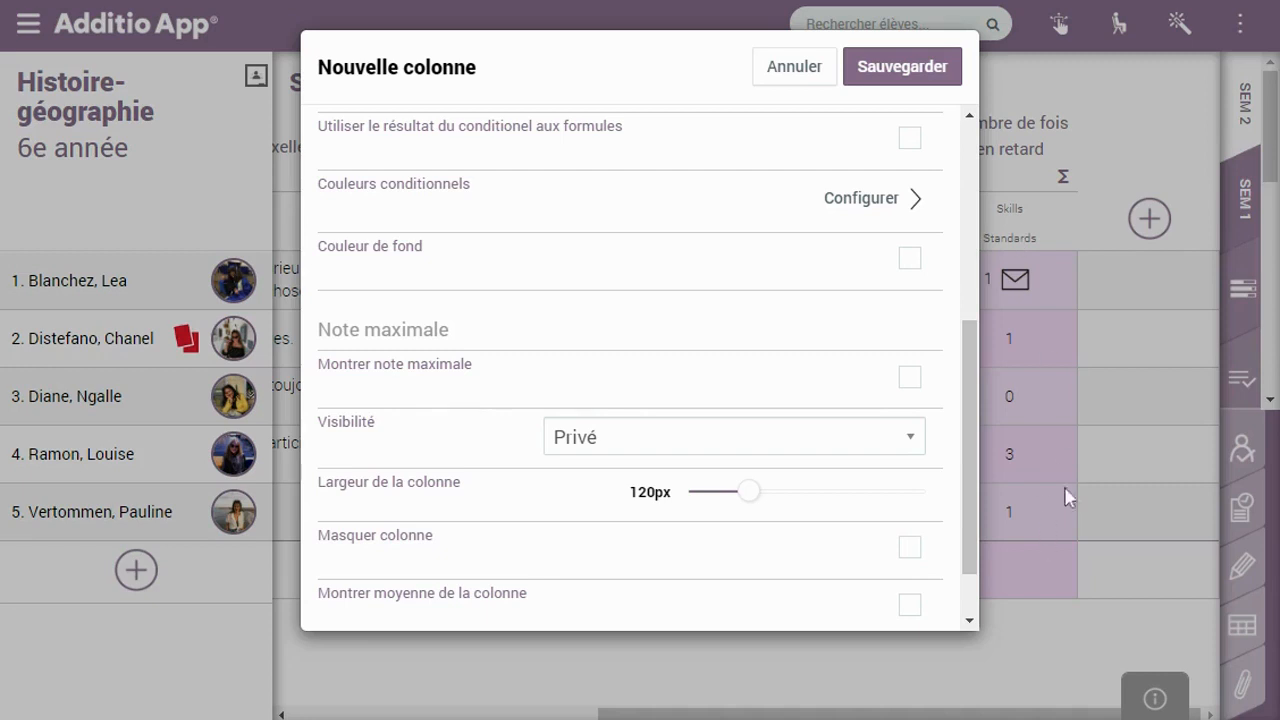
pyautogui.click(665, 345)
pyautogui.click(585, 331)
pyautogui.write('10')
# Set Visibilité to Élèves, narrow the column width, enable Montrer moyenne, and save Activité 1
pyautogui.scroll(-1, 903, 397)
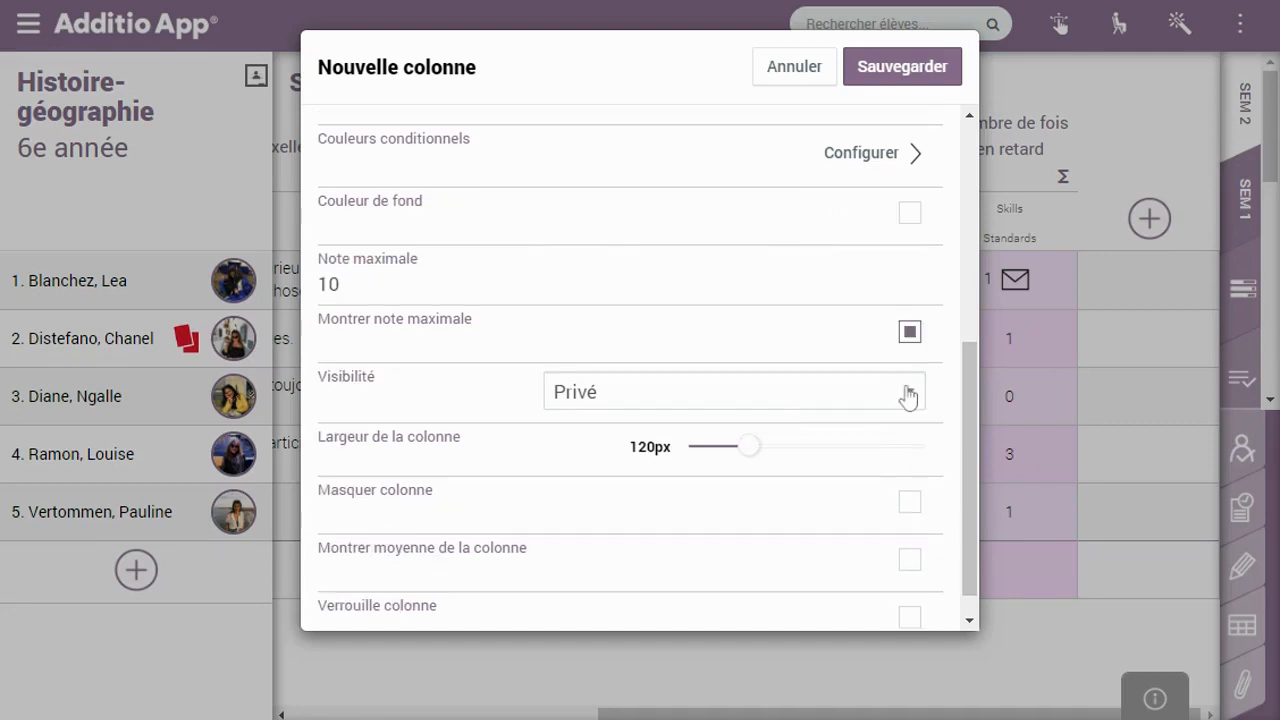
pyautogui.click(907, 395)
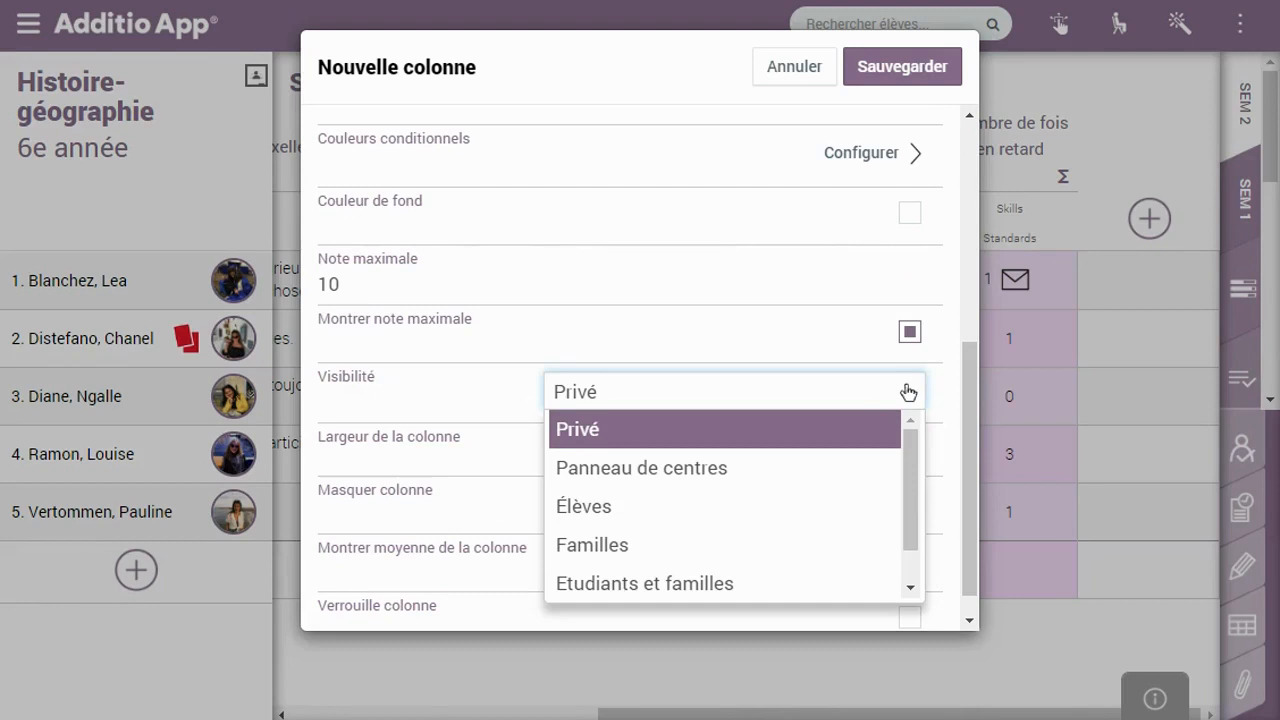
pyautogui.click(642, 508)
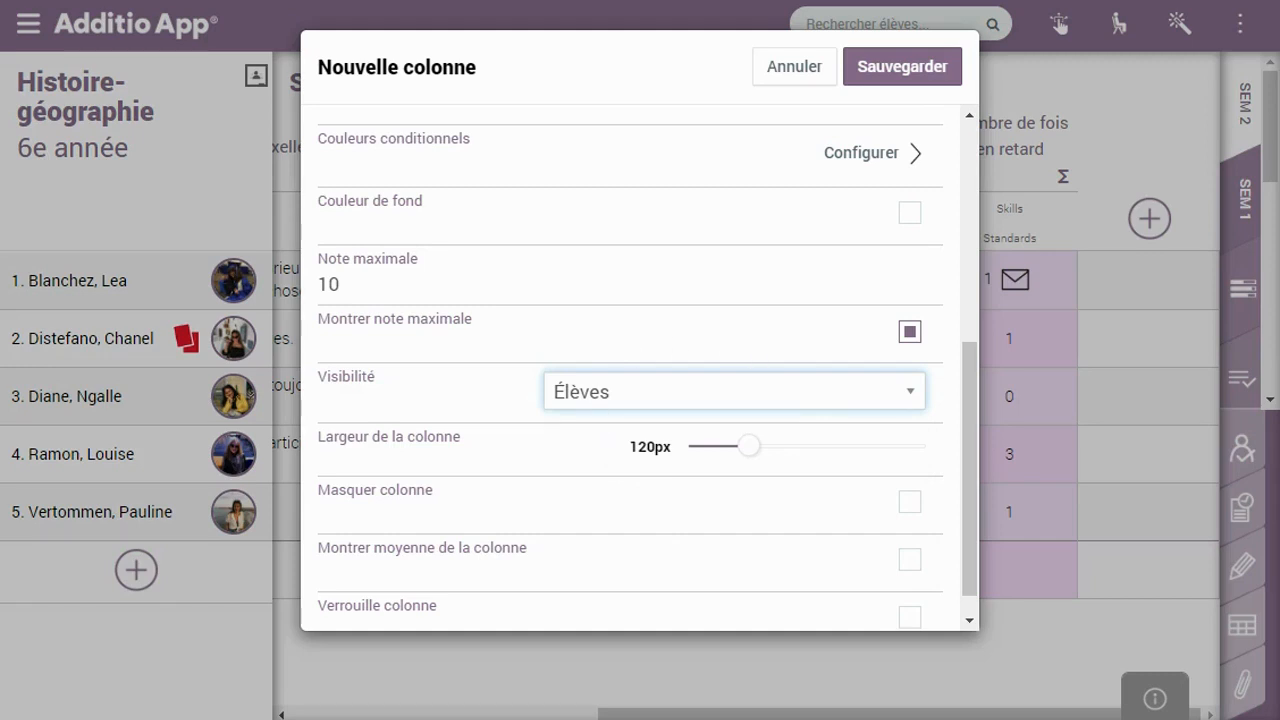
pyautogui.scroll(-1, 750, 357)
pyautogui.moveTo(748, 416)
pyautogui.mouseDown()
pyautogui.moveTo(719, 418)
pyautogui.moveTo(763, 426)
pyautogui.mouseUp()
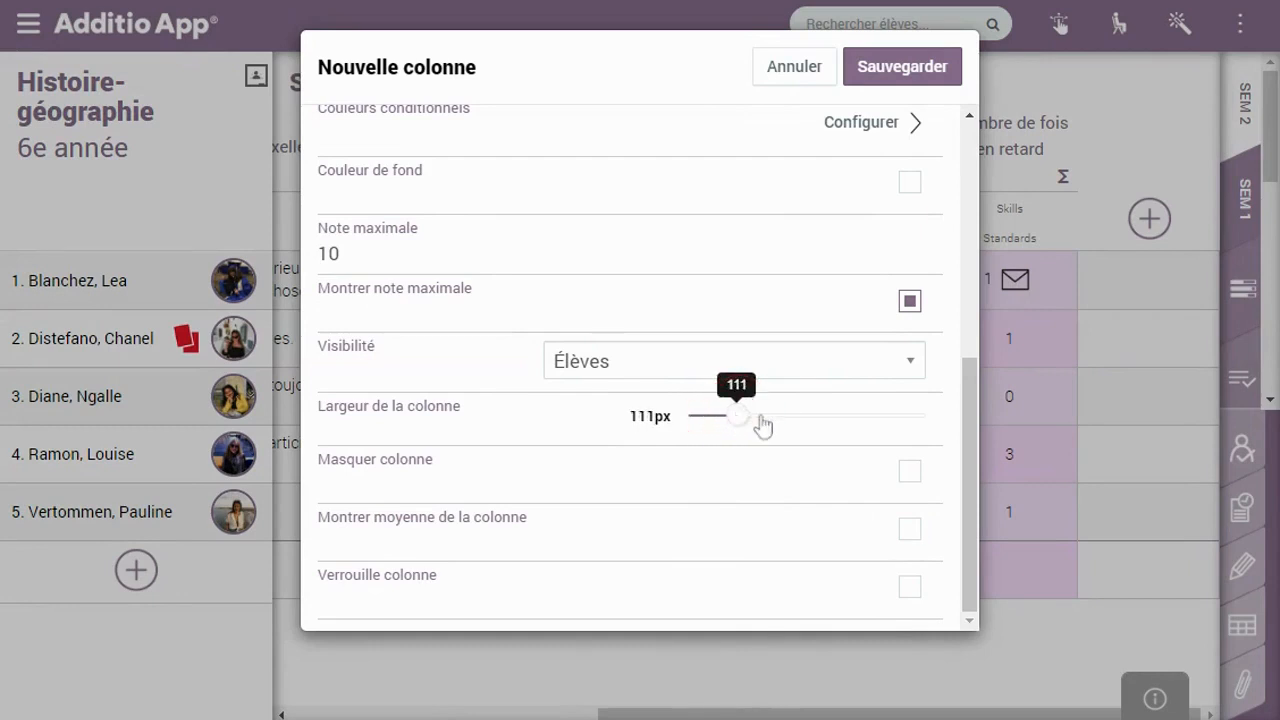
pyautogui.click(910, 530)
pyautogui.scroll(5, 977, 468)
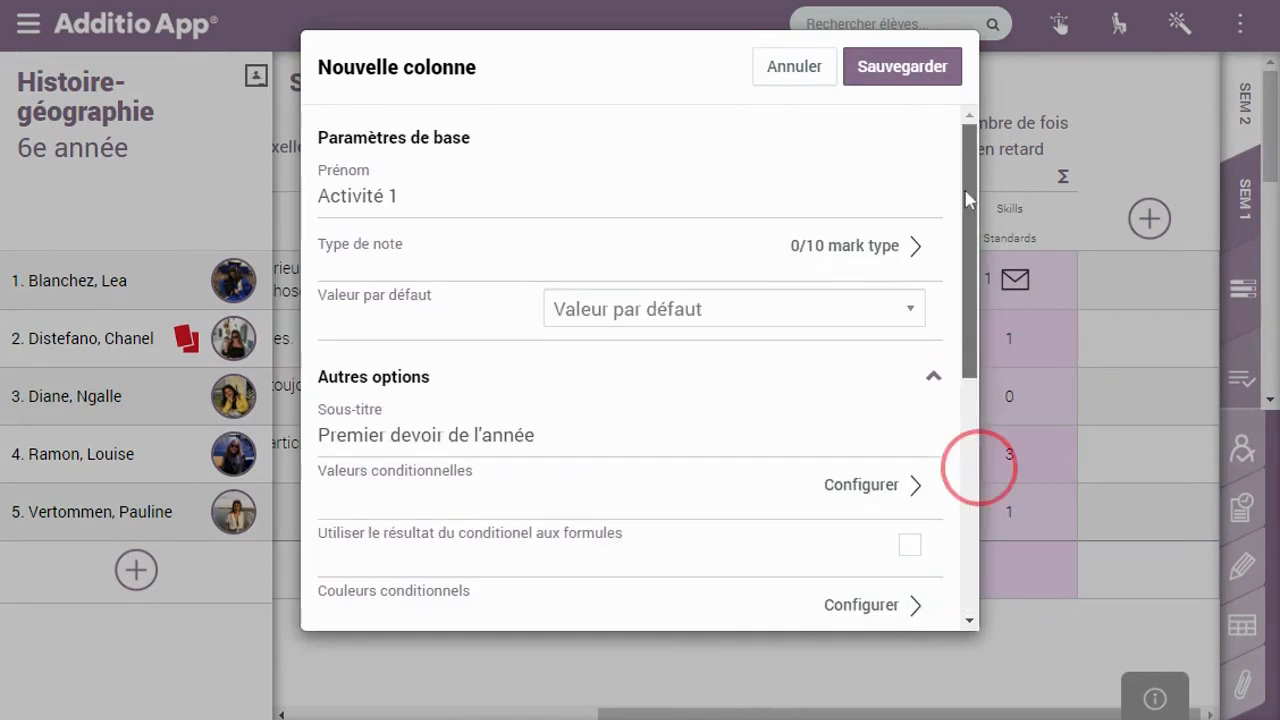
pyautogui.click(908, 74)
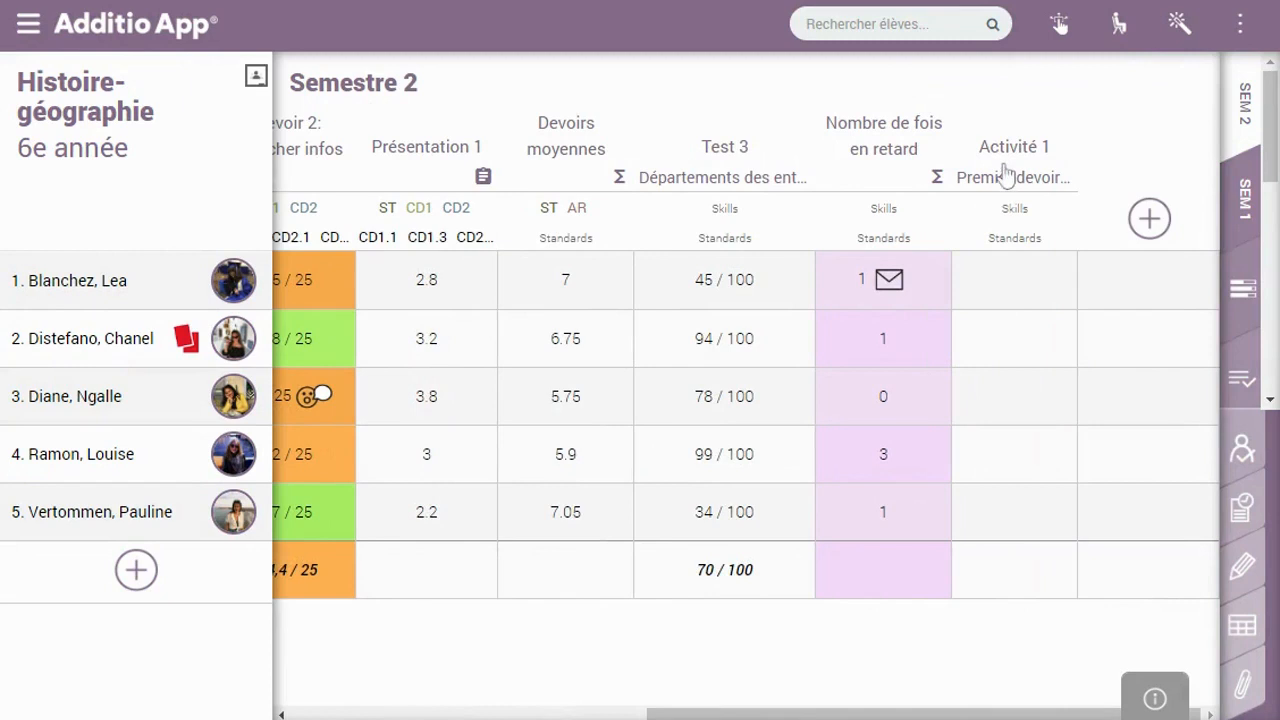
# Grade the five students 9, 7, 5, 0 and 4 in Activité 1, auto-advancing between students
pyautogui.click(1003, 307)
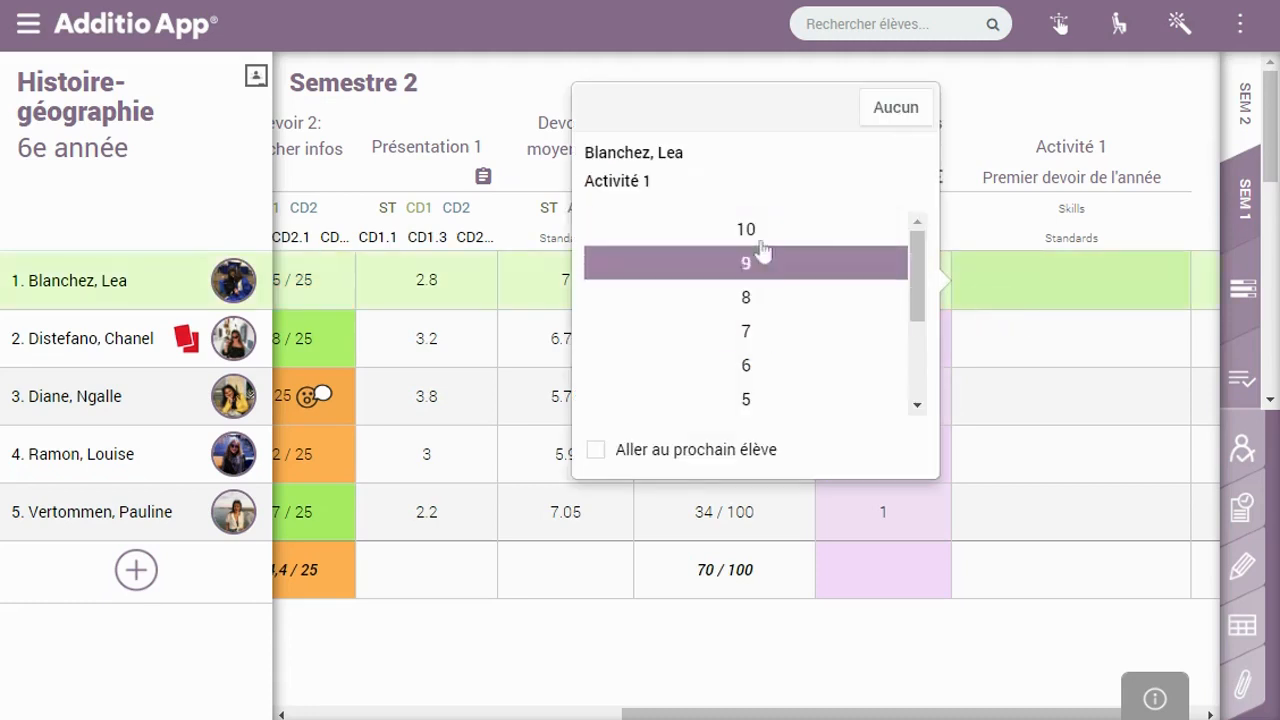
pyautogui.click(609, 455)
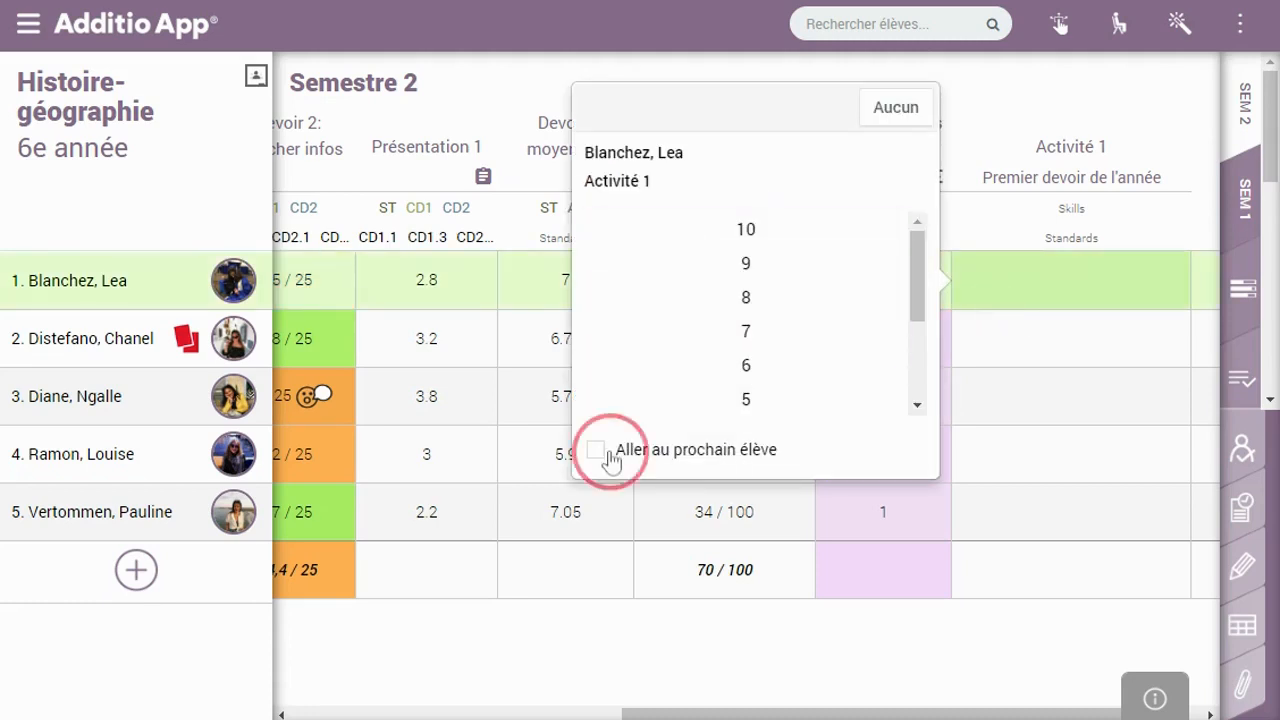
pyautogui.click(784, 268)
pyautogui.click(783, 389)
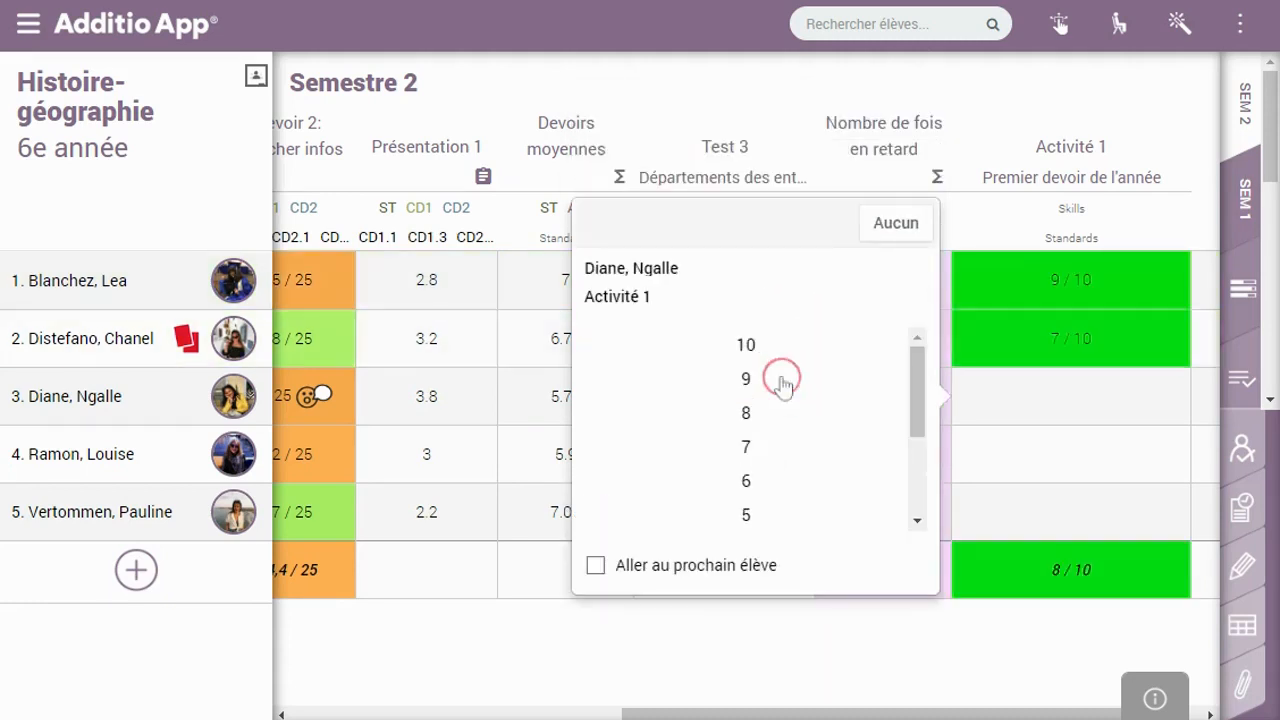
pyautogui.click(775, 524)
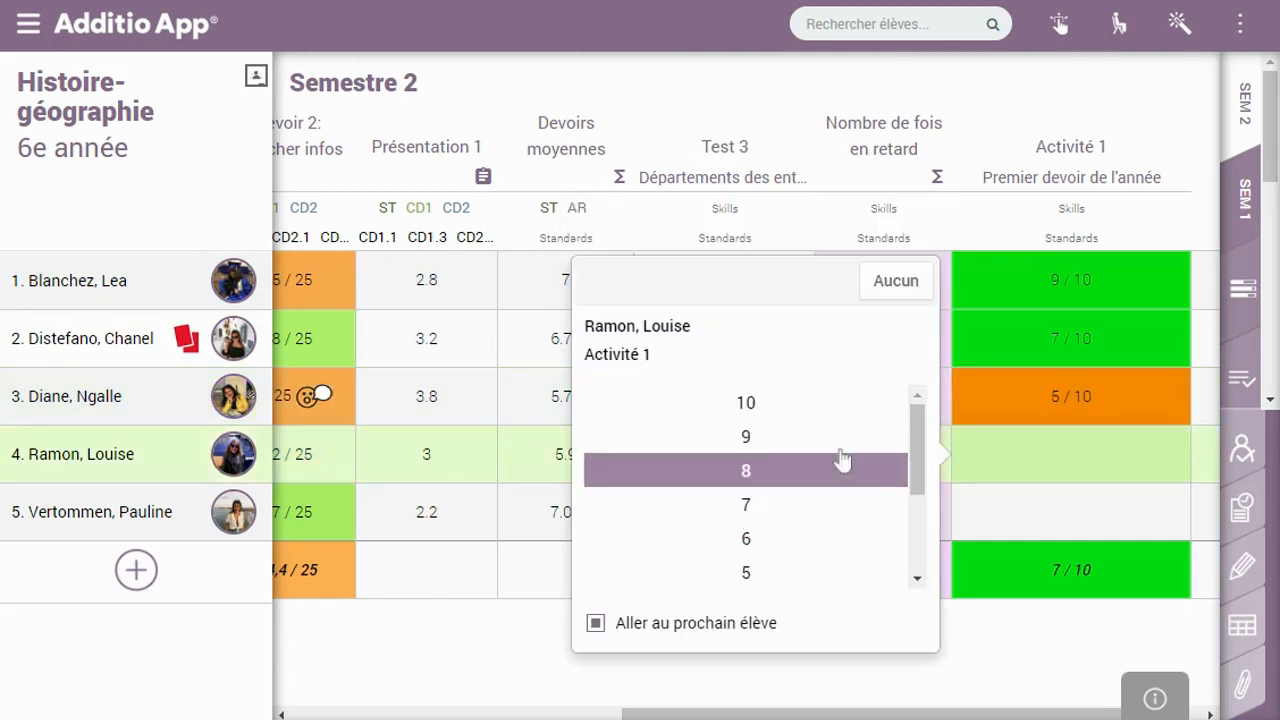
pyautogui.click(925, 531)
pyautogui.click(800, 574)
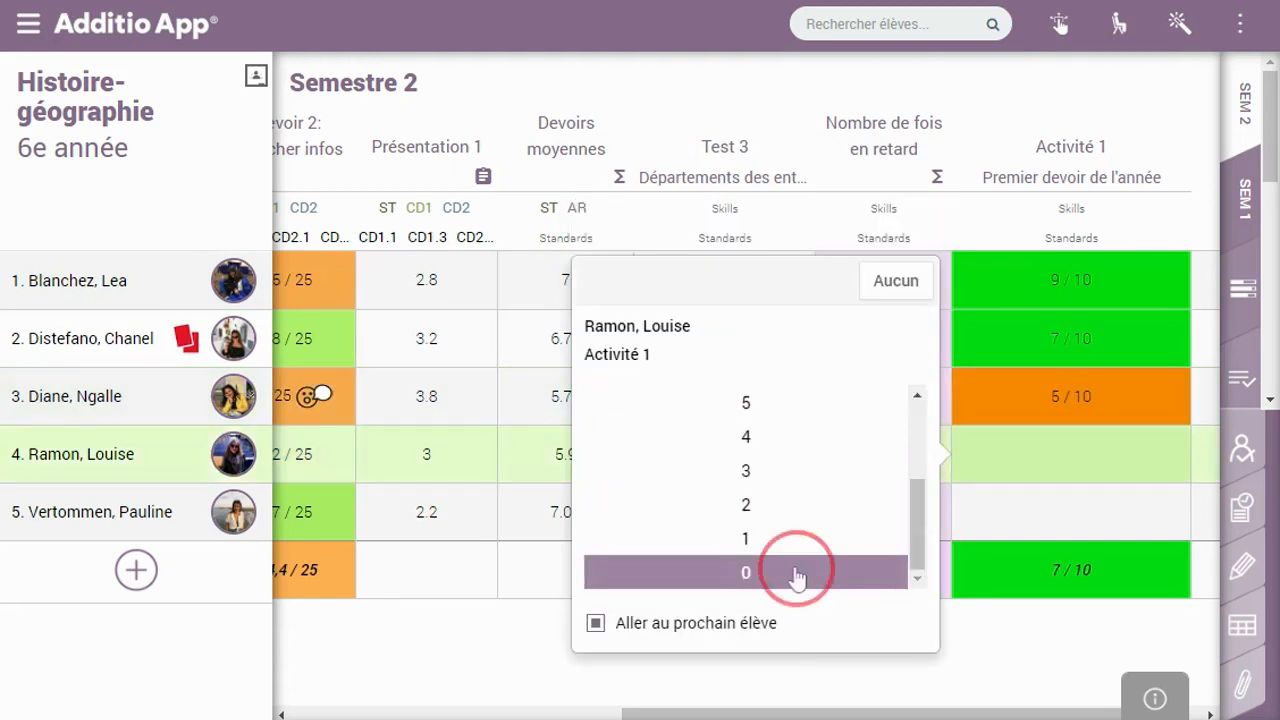
pyautogui.click(913, 565)
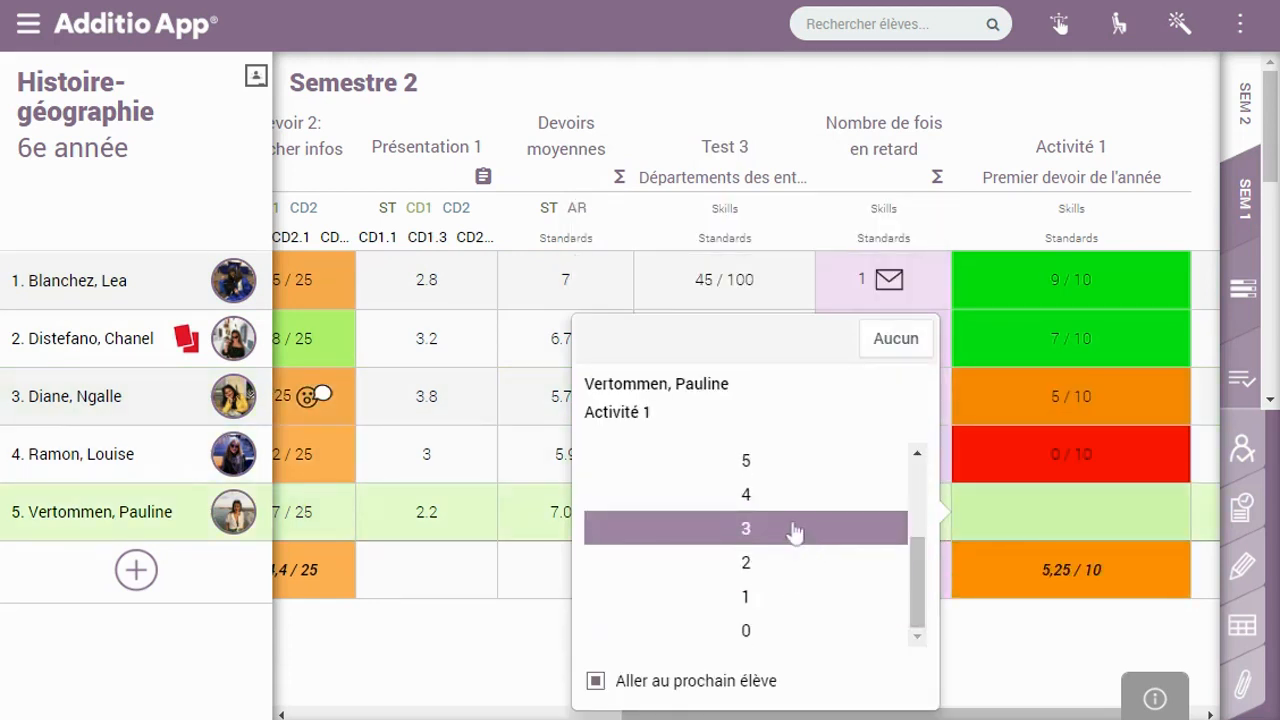
pyautogui.click(771, 506)
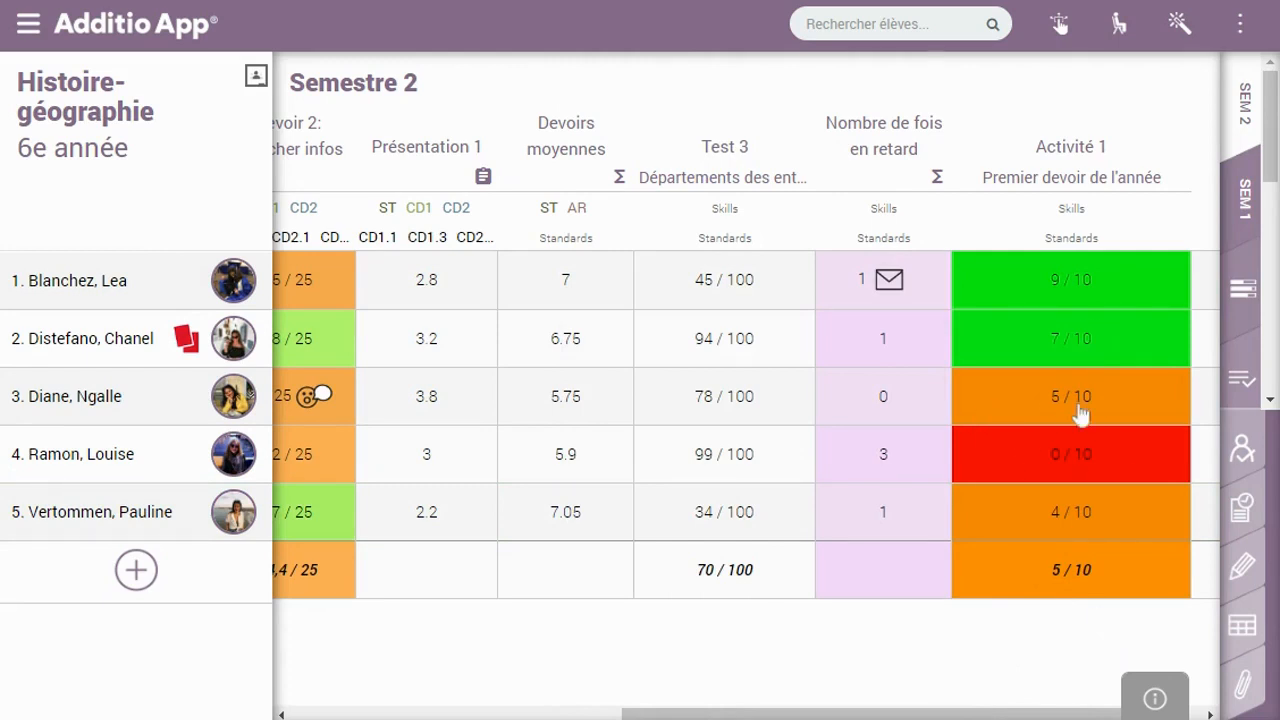
# Change the fifth student's Activité 1 grade from 4 to 9
pyautogui.click(1054, 509)
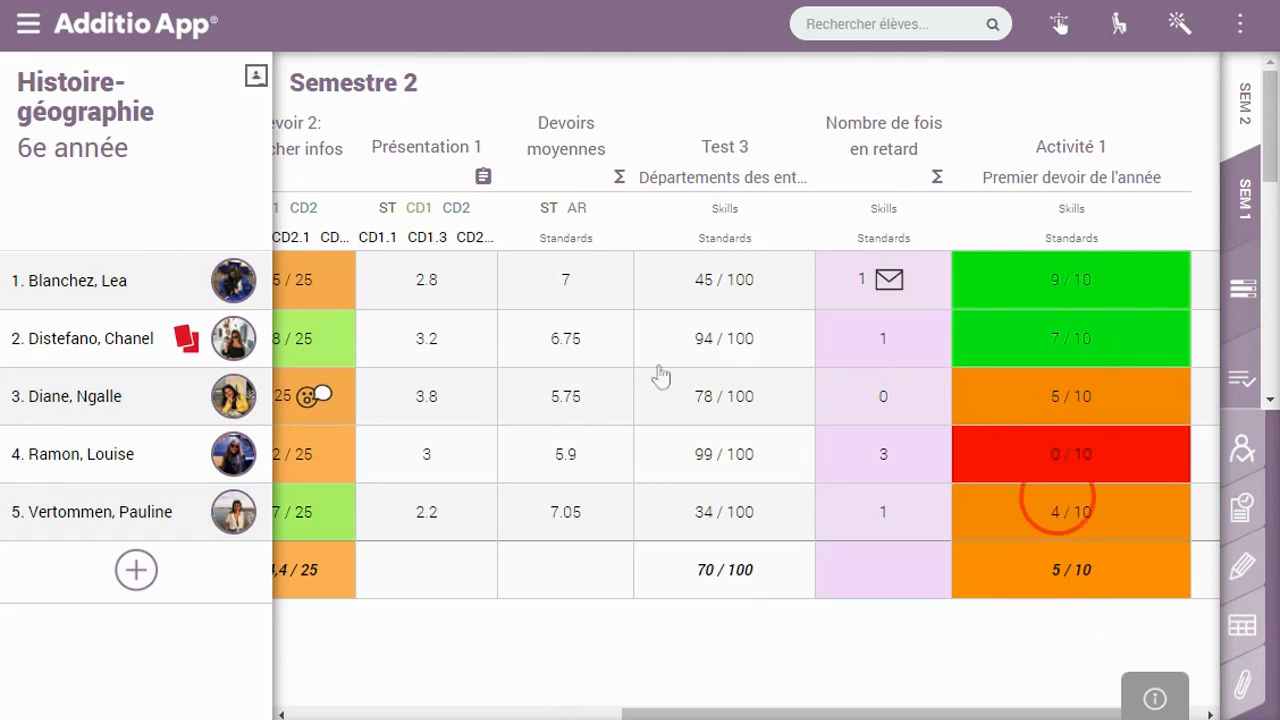
pyautogui.scroll(2, 903, 500)
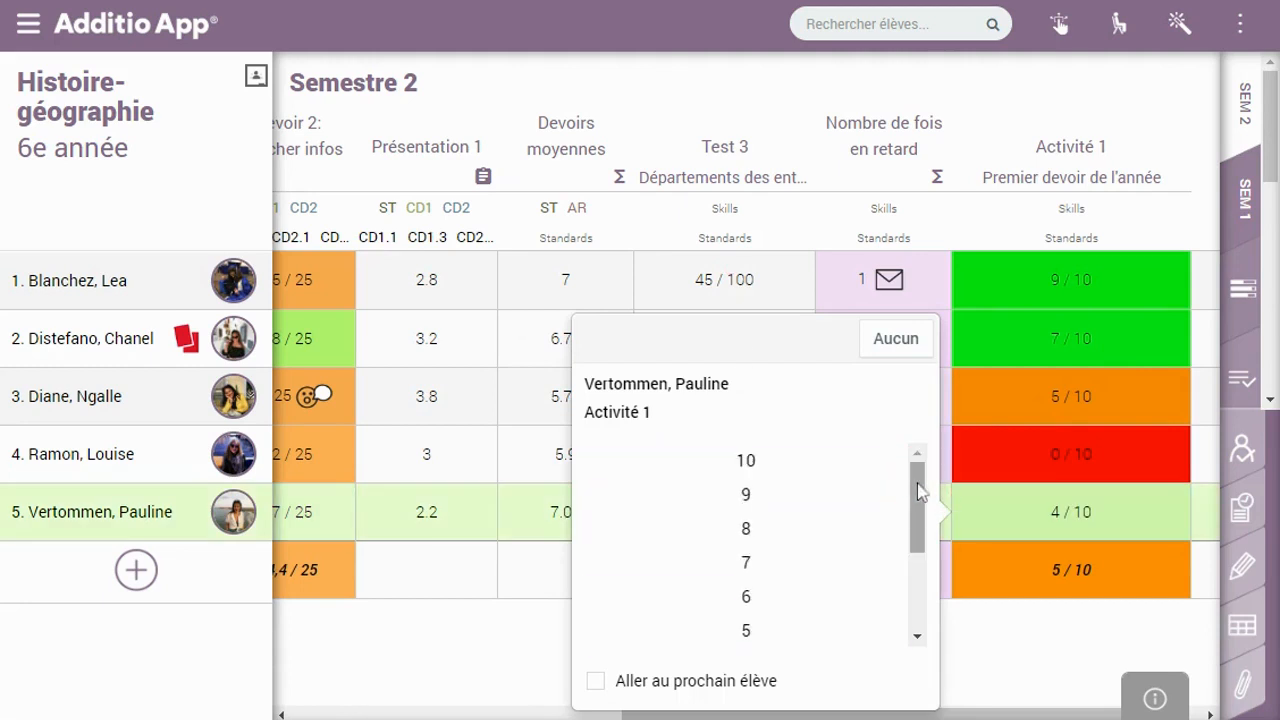
pyautogui.click(783, 493)
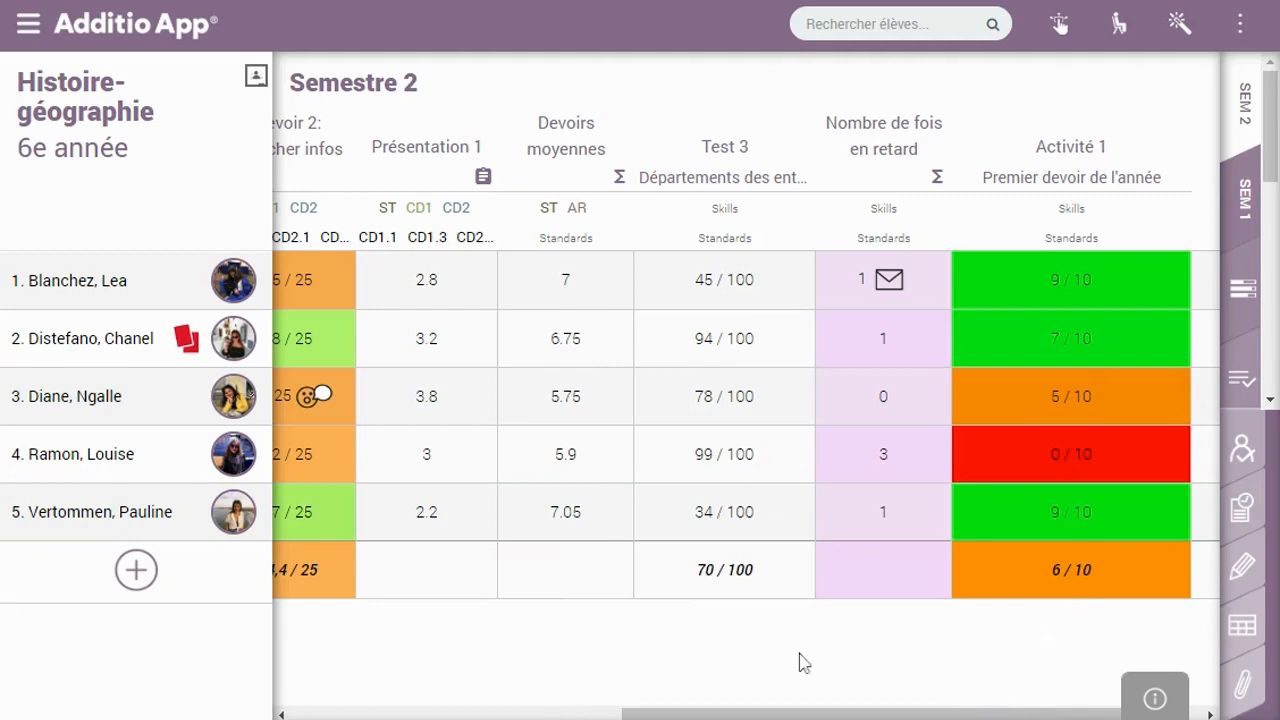
pyautogui.click(955, 712)
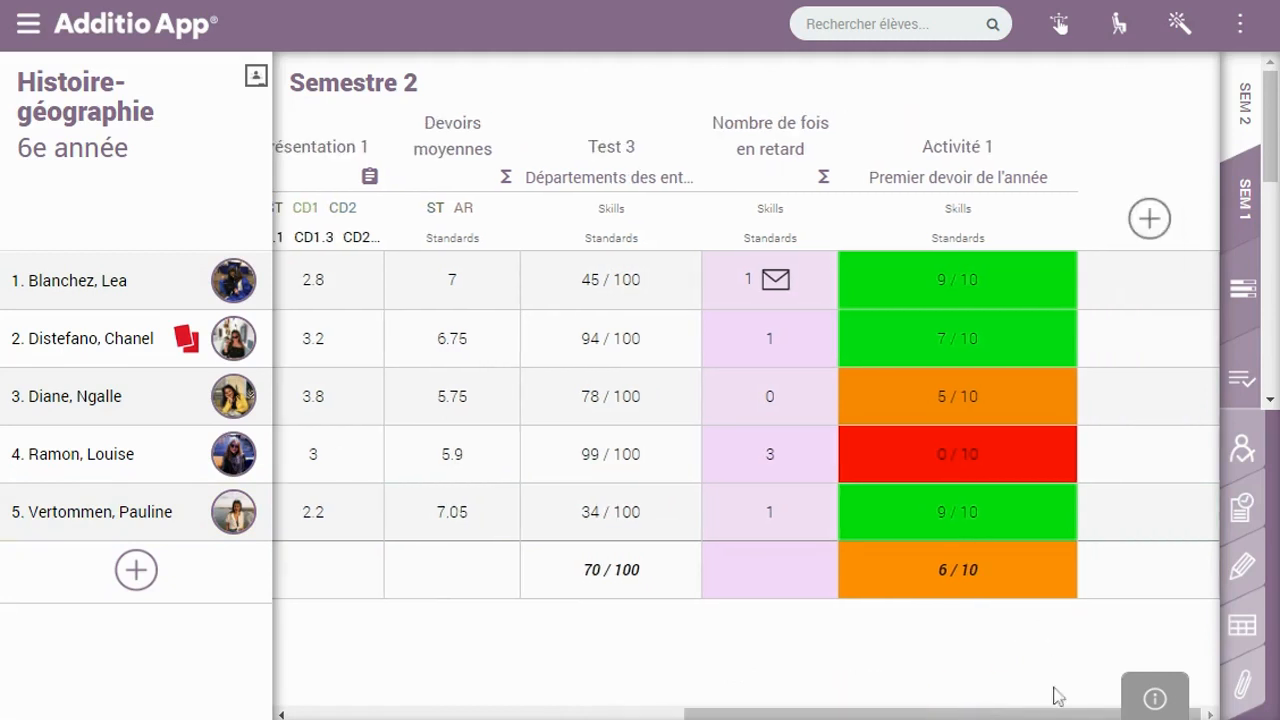
# Add a gradebook column named Activité 2 with the Categorie grade type and Moyenne calculation
pyautogui.click(1140, 225)
pyautogui.write('Activité 2')
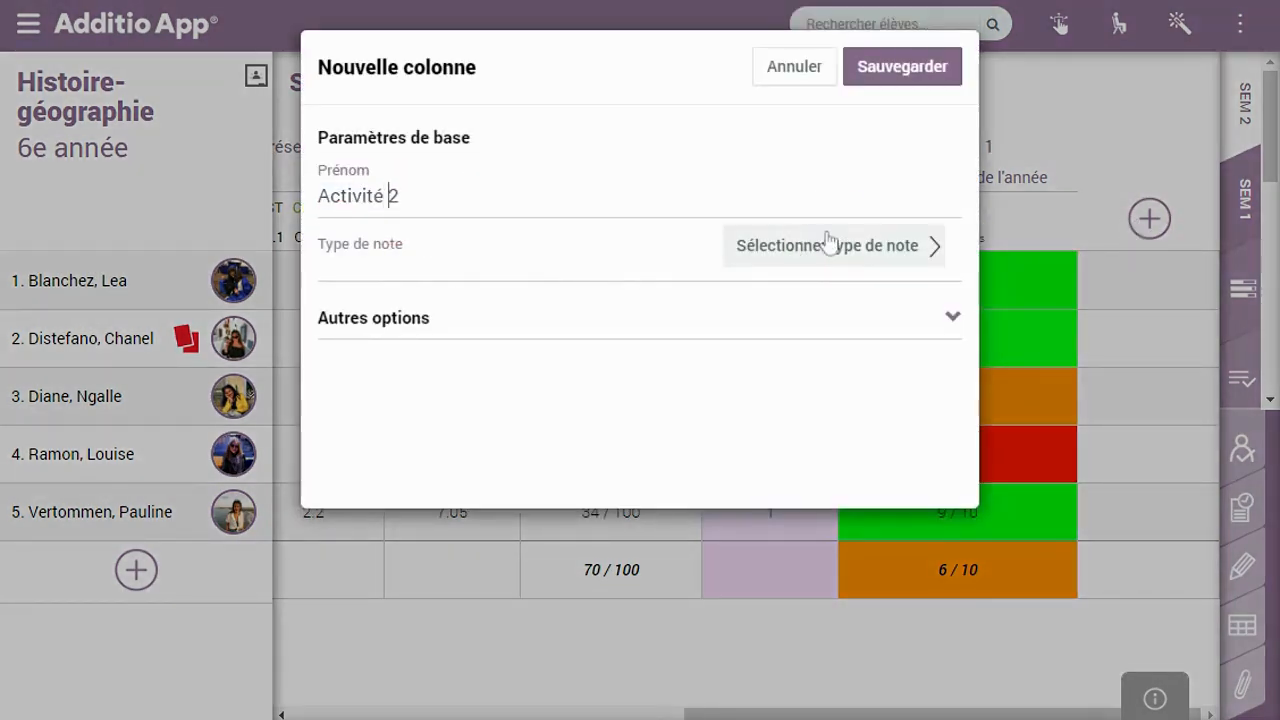
pyautogui.click(829, 245)
pyautogui.click(621, 134)
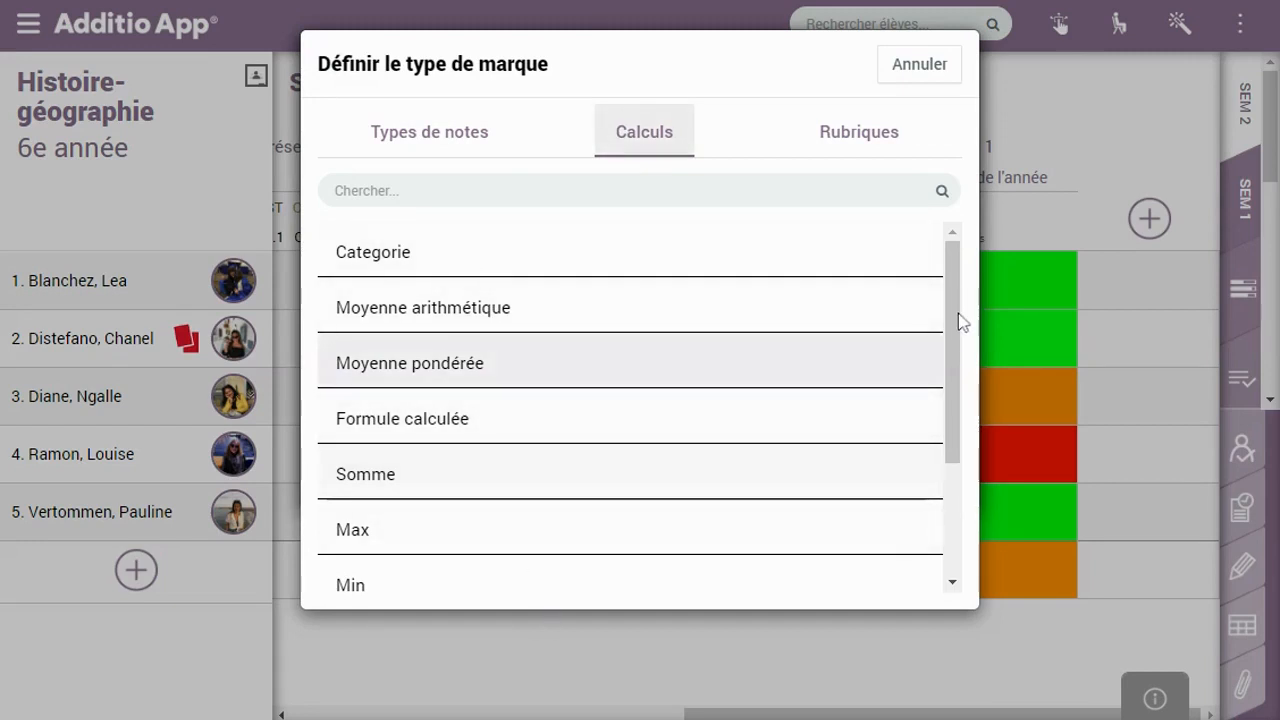
pyautogui.moveTo(958, 345); pyautogui.dragTo(963, 450)
pyautogui.moveTo(947, 247); pyautogui.dragTo(943, 222)
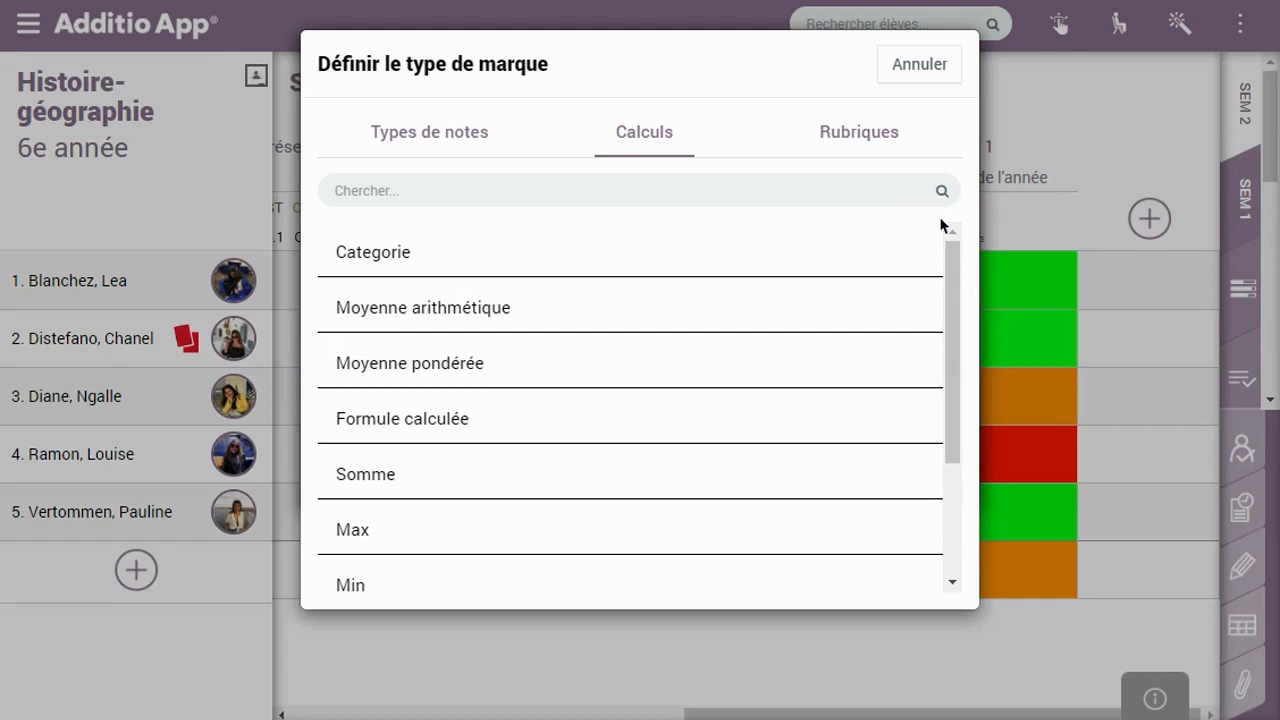
pyautogui.click(459, 266)
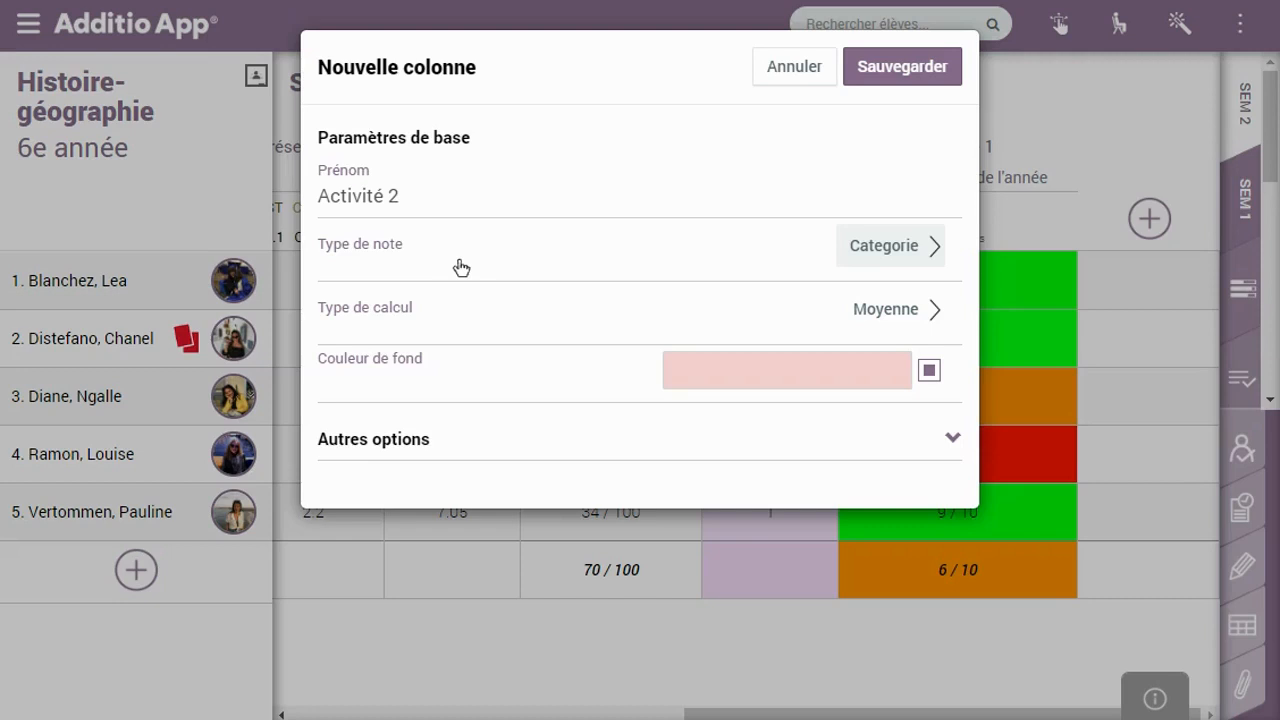
pyautogui.moveTo(400, 188); pyautogui.dragTo(229, 200)
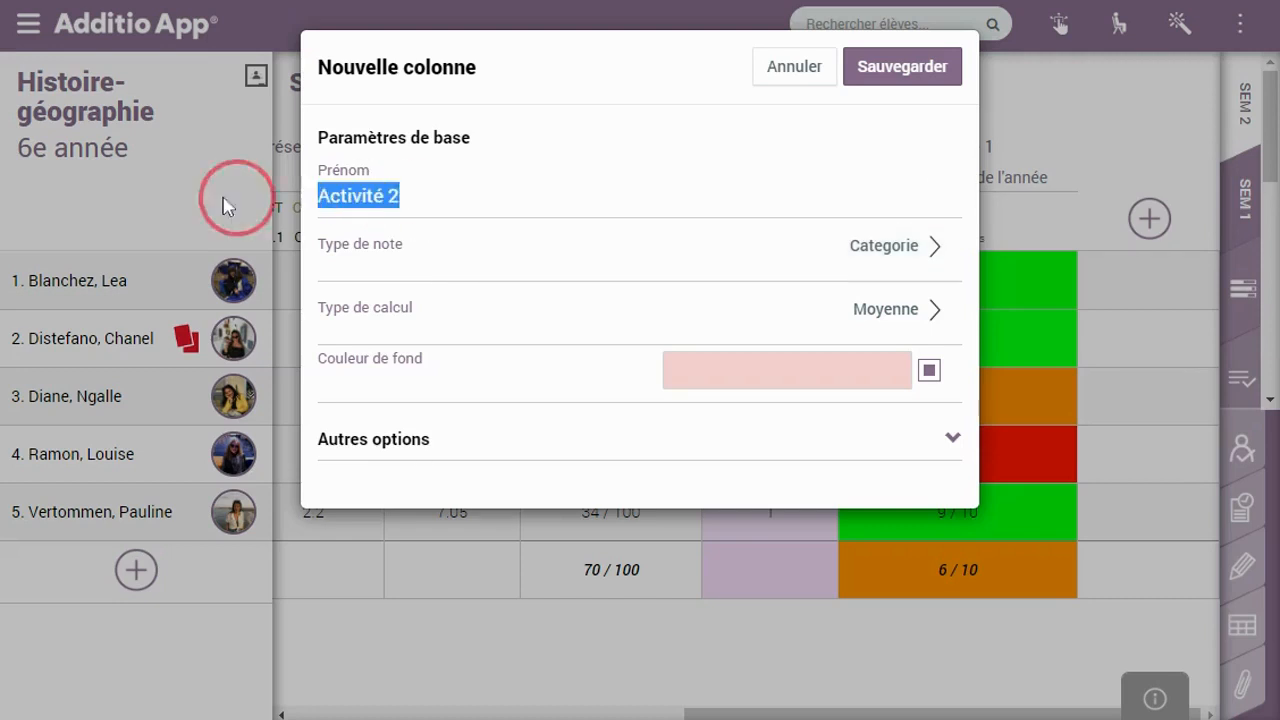
# Rename the column to Dossier 1, keeping Categorie as its type with a Somme calculation
pyautogui.write('Dossier 1')
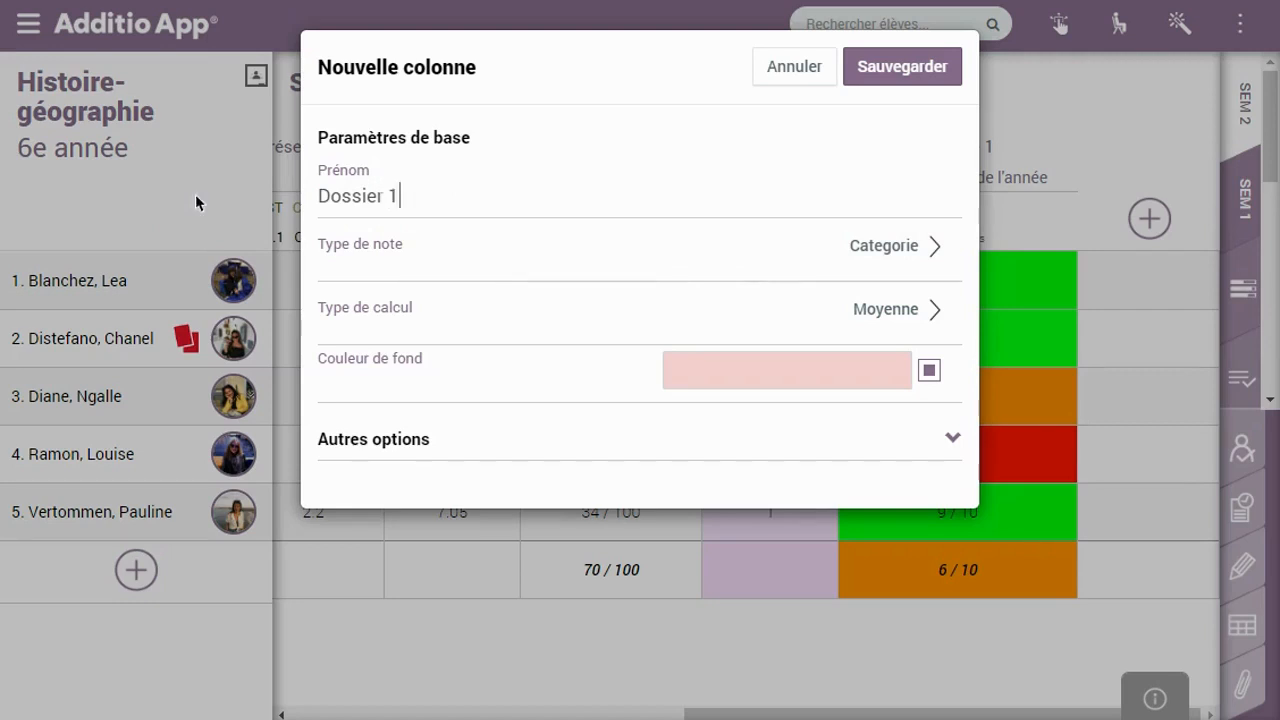
pyautogui.click(880, 247)
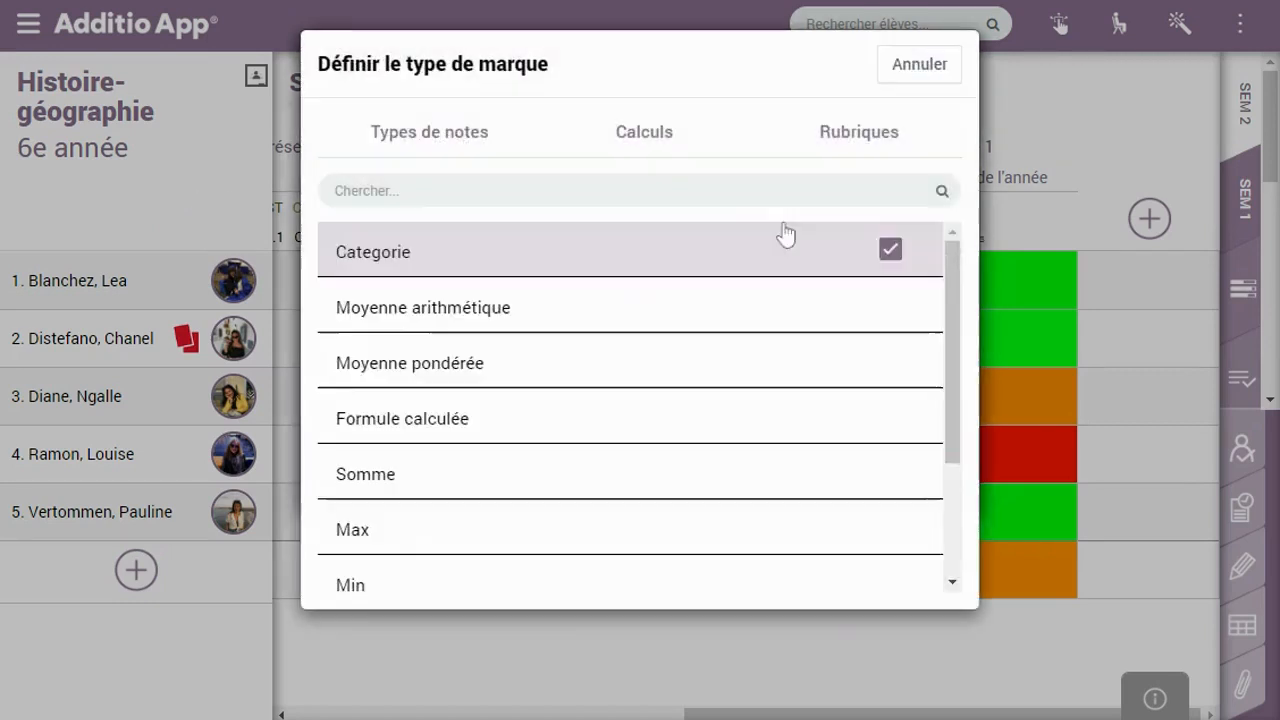
pyautogui.click(954, 266)
pyautogui.click(640, 272)
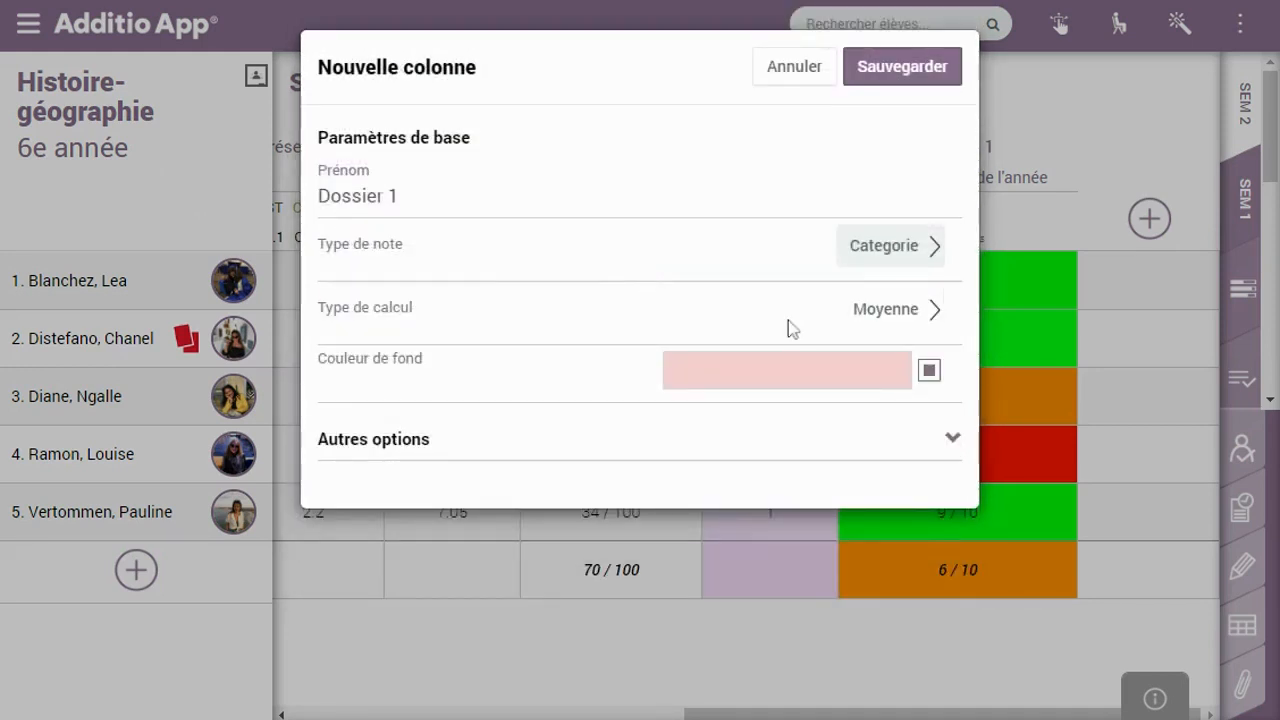
pyautogui.click(862, 318)
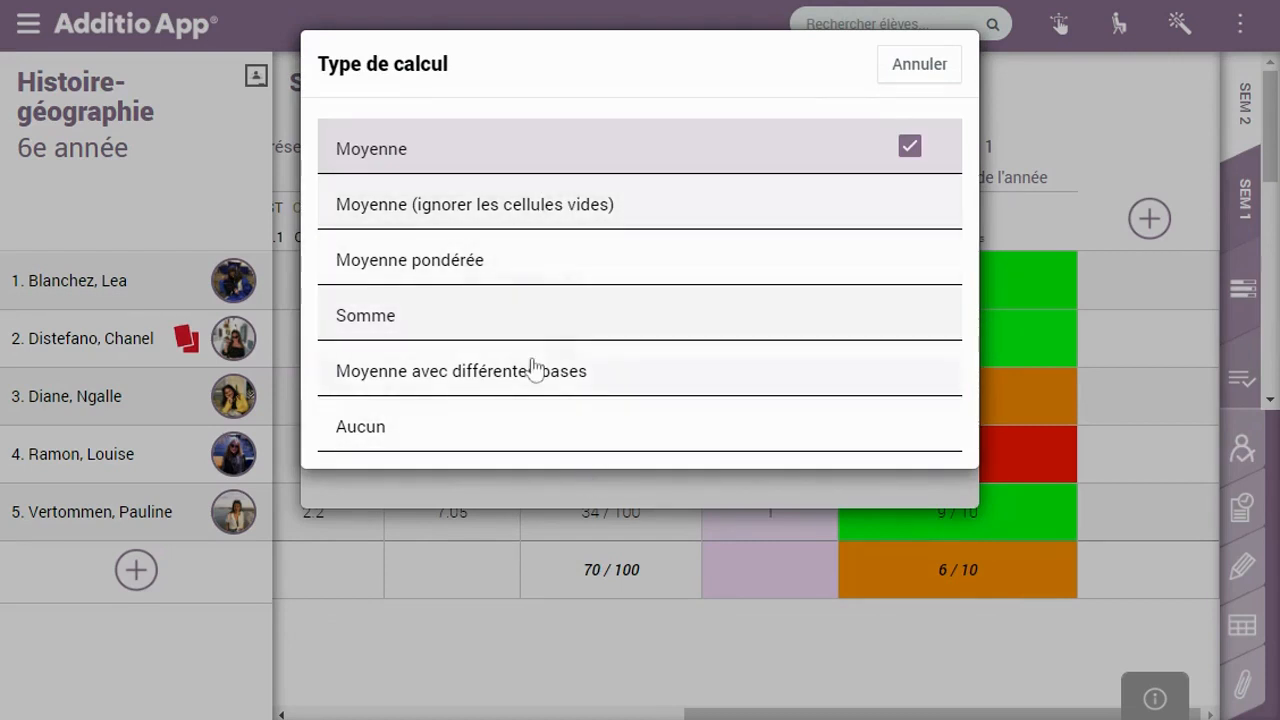
pyautogui.click(529, 315)
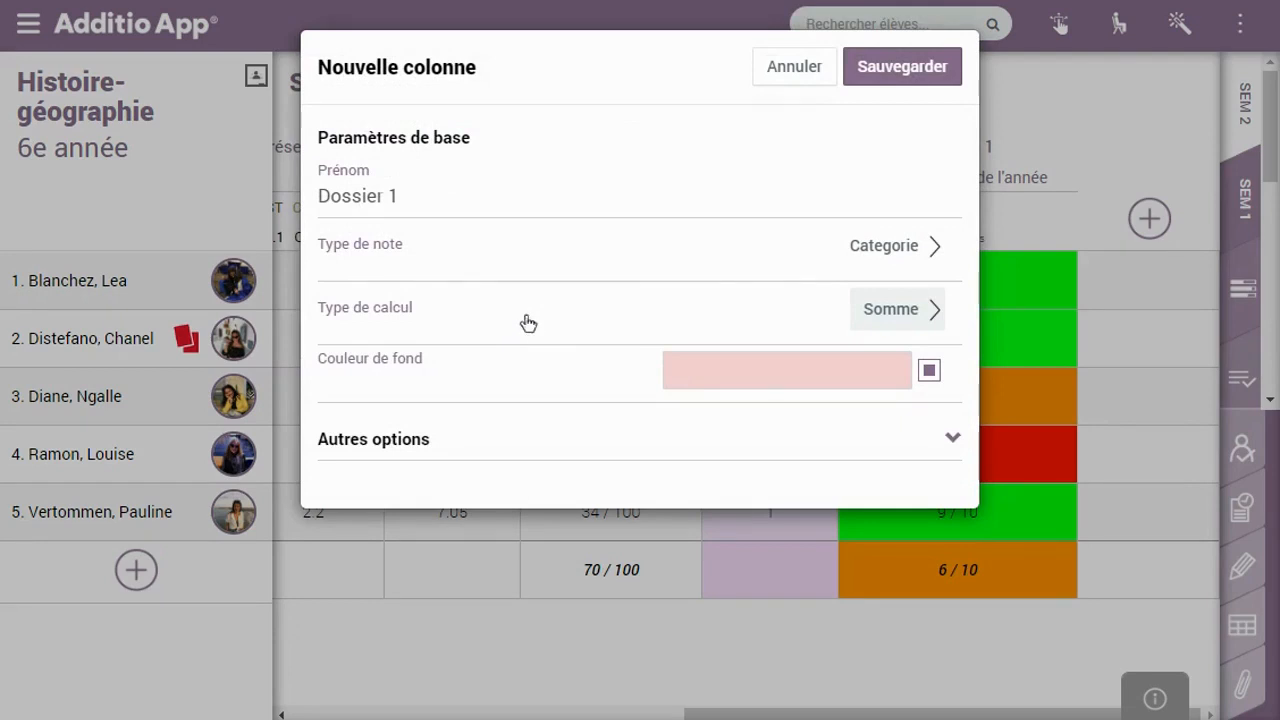
# Give the Dossier 1 column a lavender background and save it
pyautogui.click(762, 369)
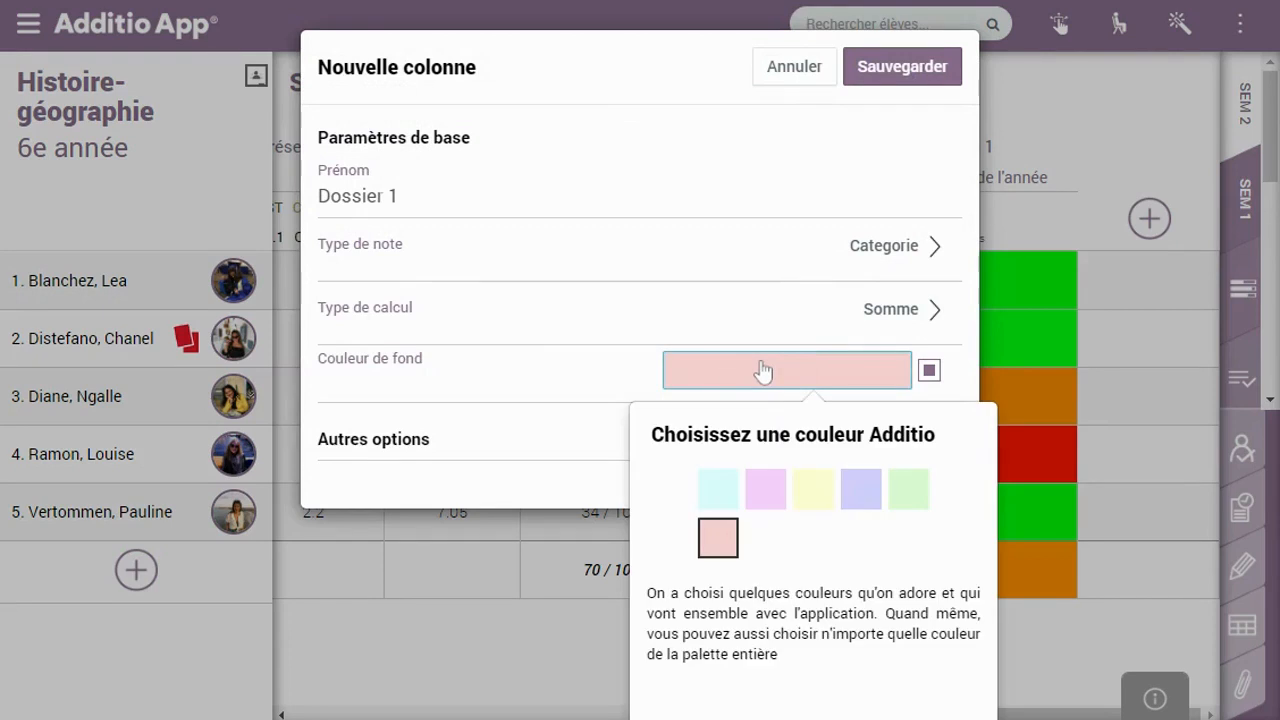
pyautogui.click(861, 489)
pyautogui.click(954, 436)
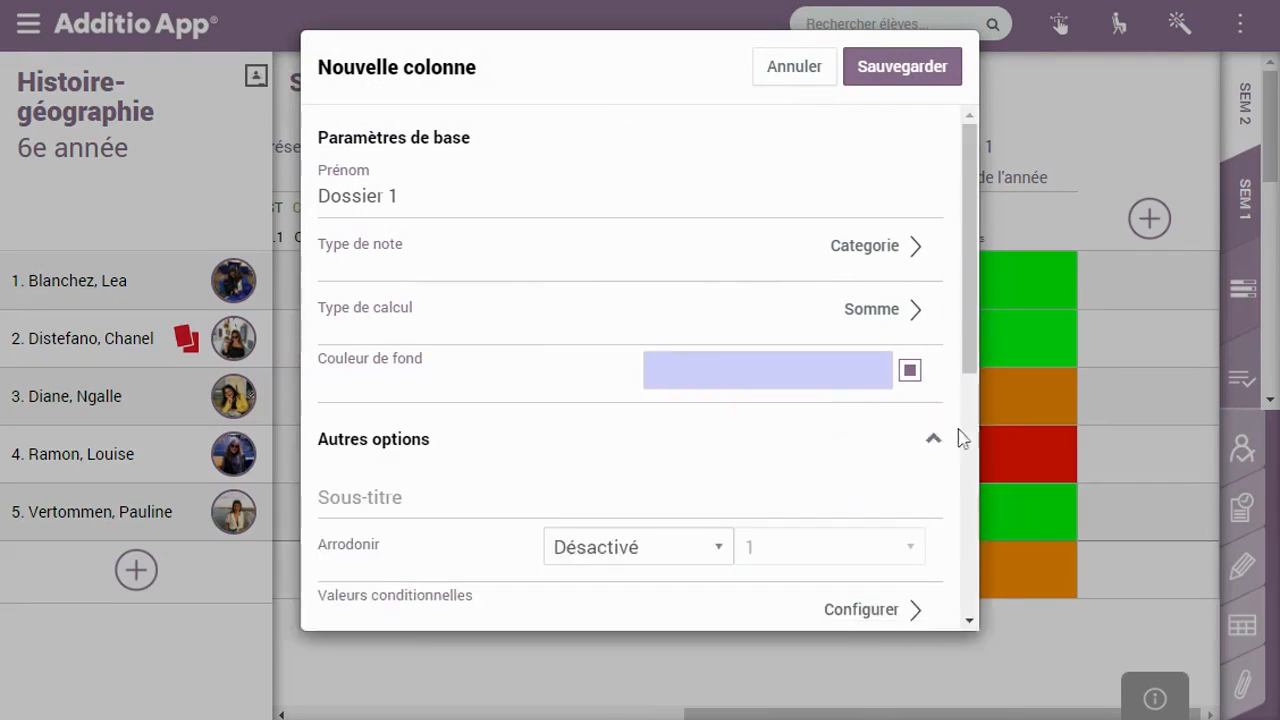
pyautogui.click(902, 78)
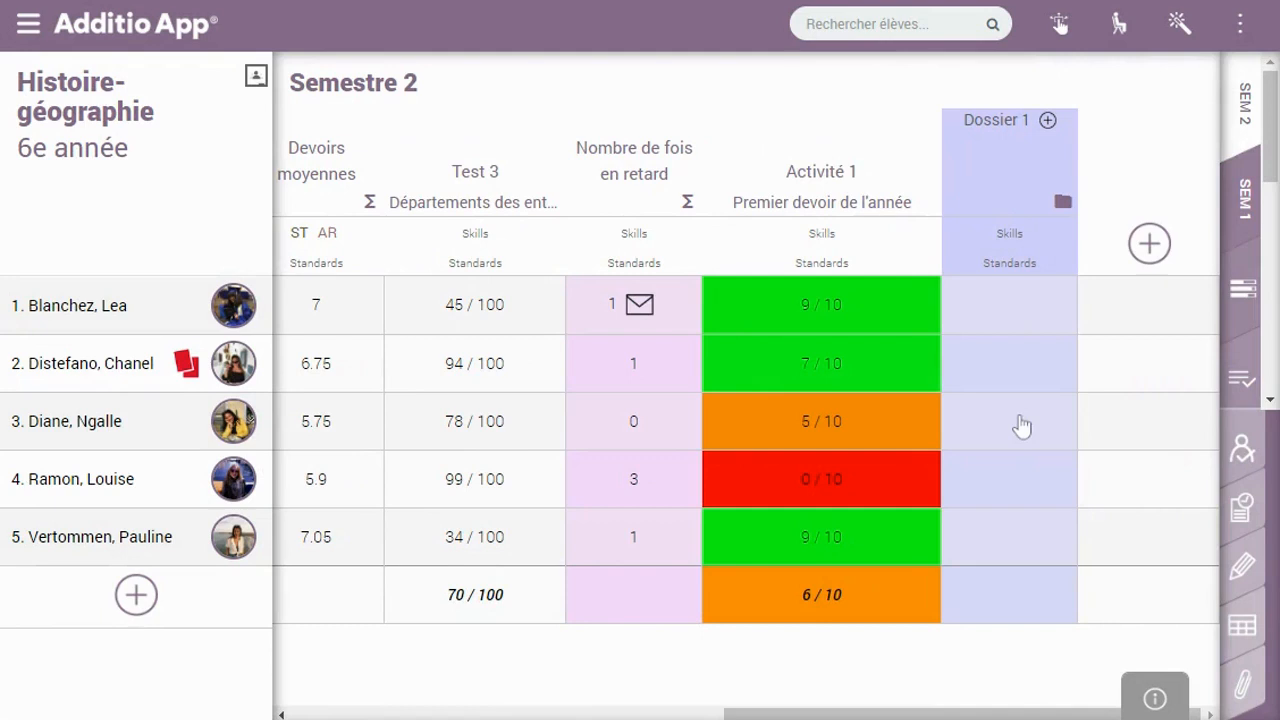
# Add and save a Présentation column in Dossier 1 using the Attitude, participation et intérêt rubric
pyautogui.click(1047, 121)
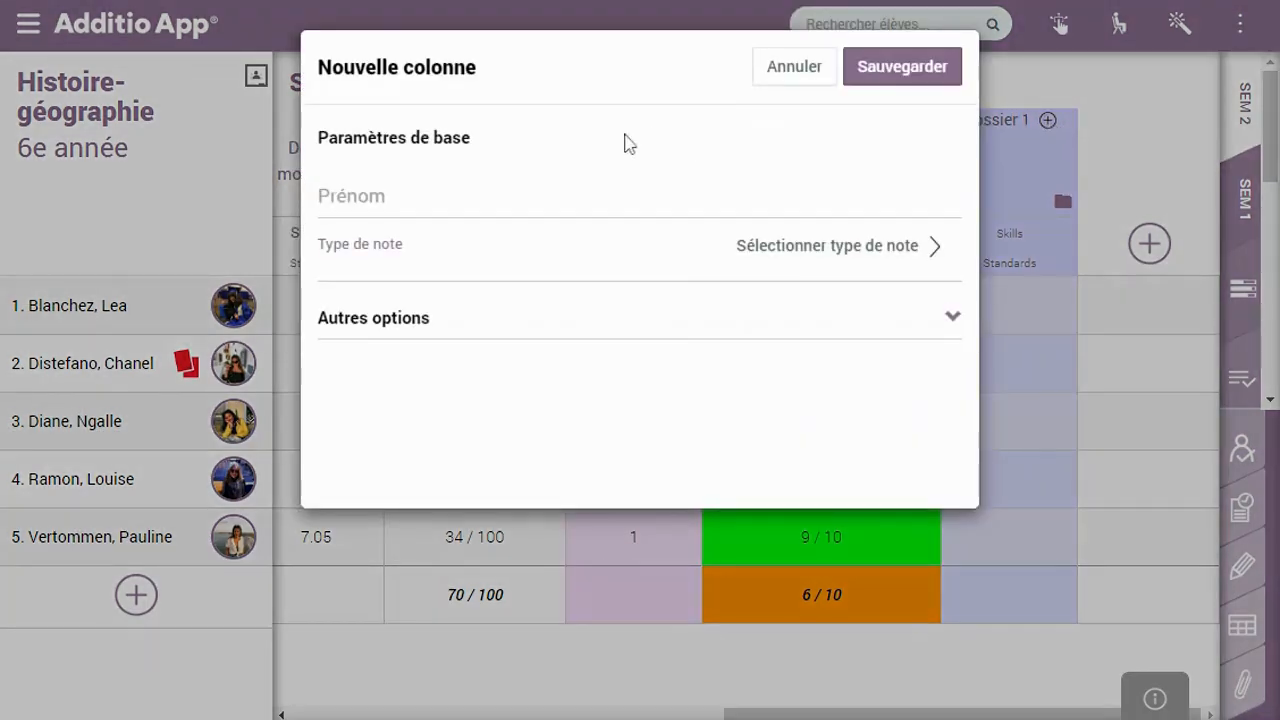
pyautogui.write('Présena')
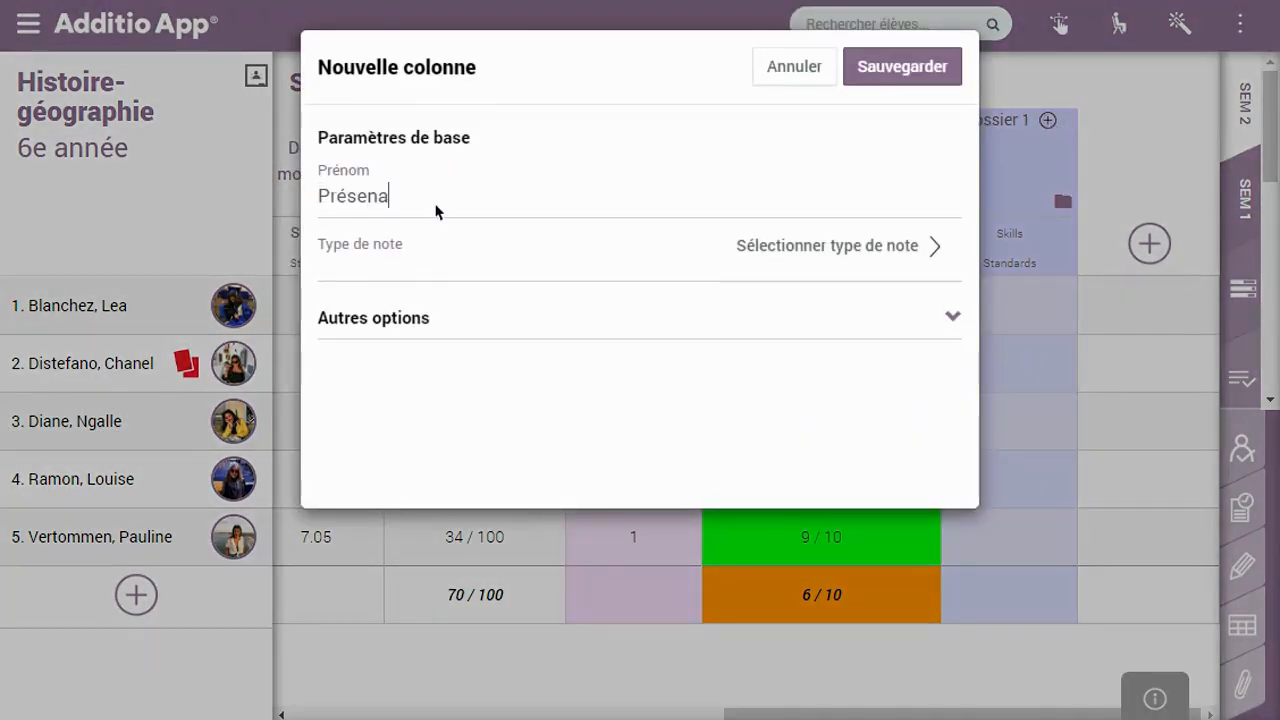
pyautogui.press('BackSpace')
pyautogui.write('tation')
pyautogui.click(845, 257)
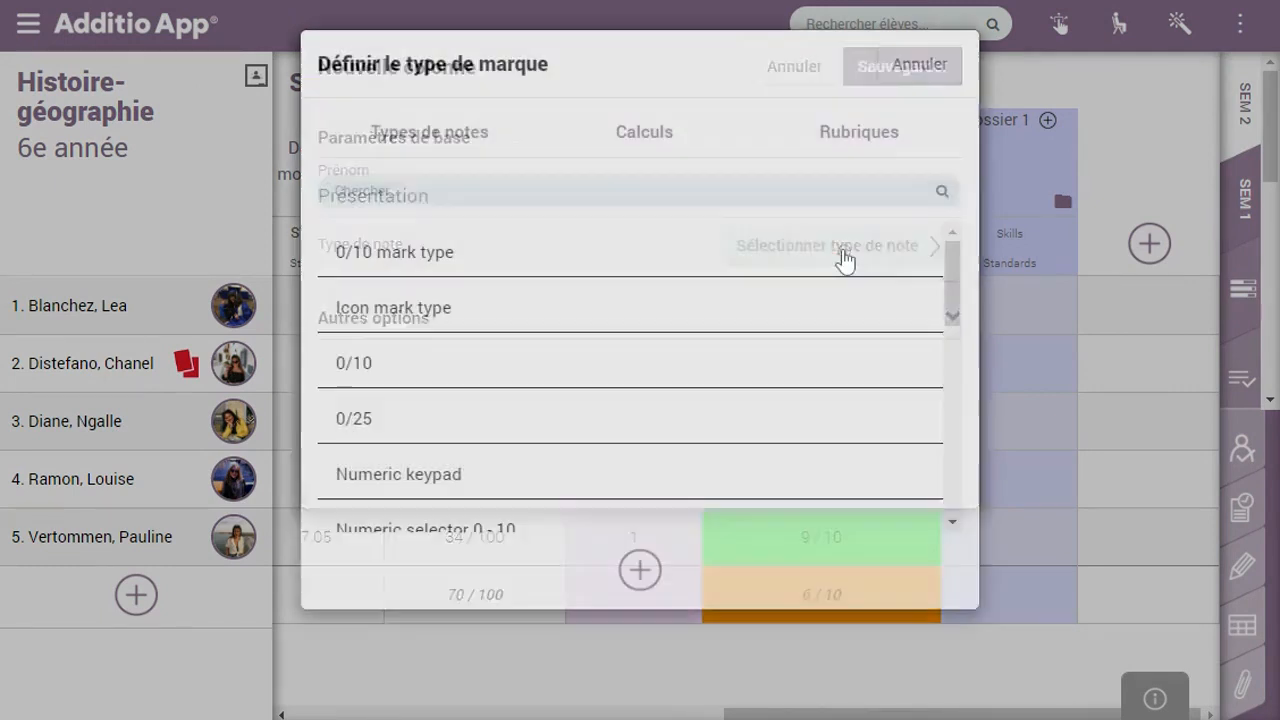
pyautogui.click(857, 140)
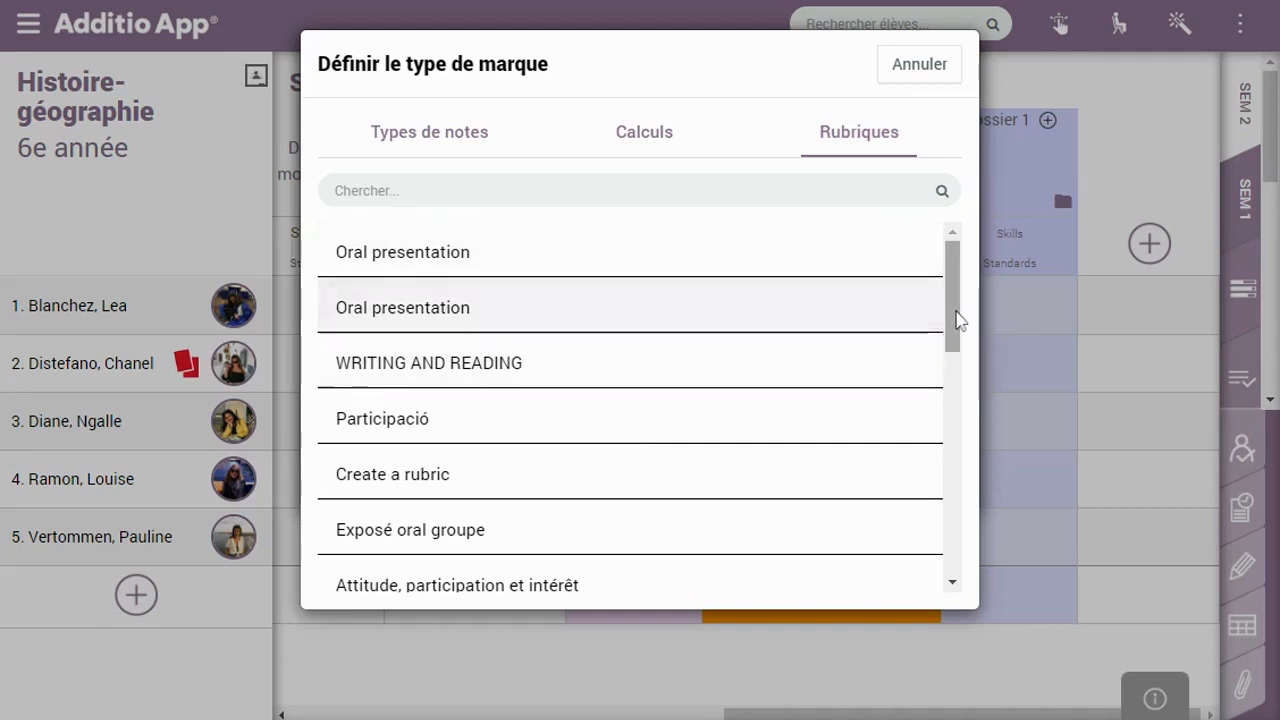
pyautogui.click(956, 320)
pyautogui.moveTo(956, 320); pyautogui.dragTo(951, 371)
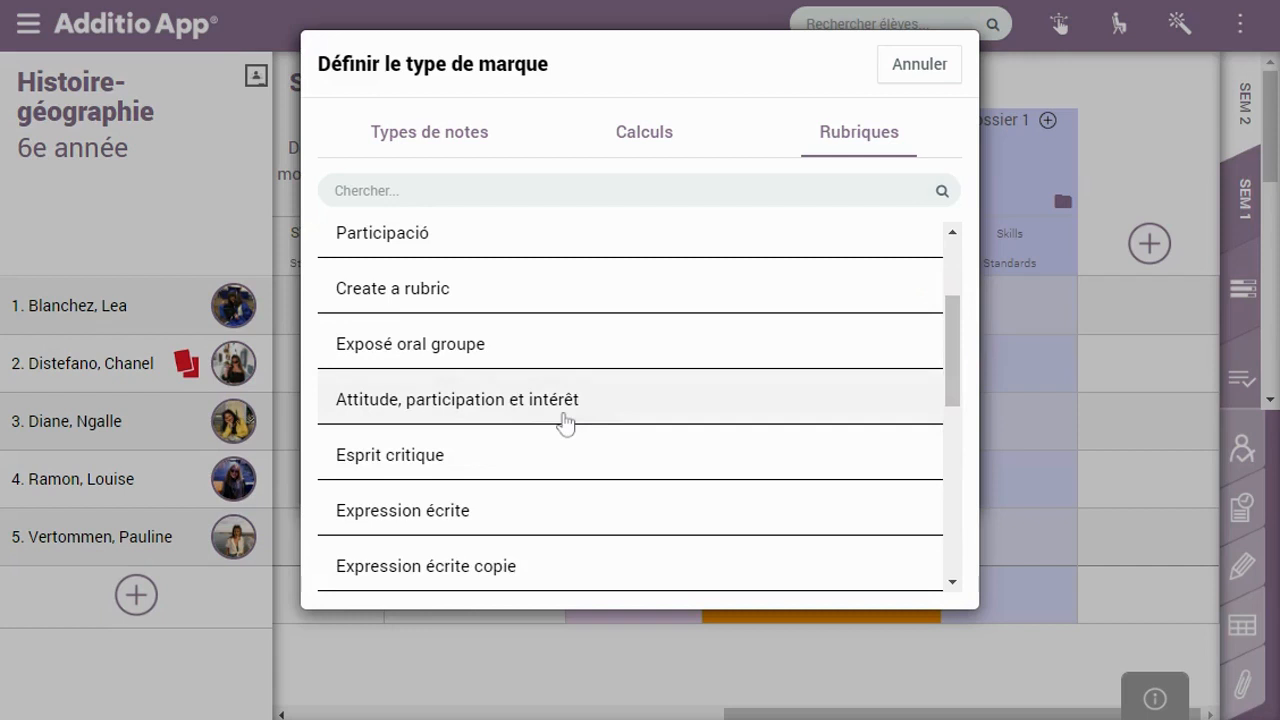
pyautogui.click(513, 420)
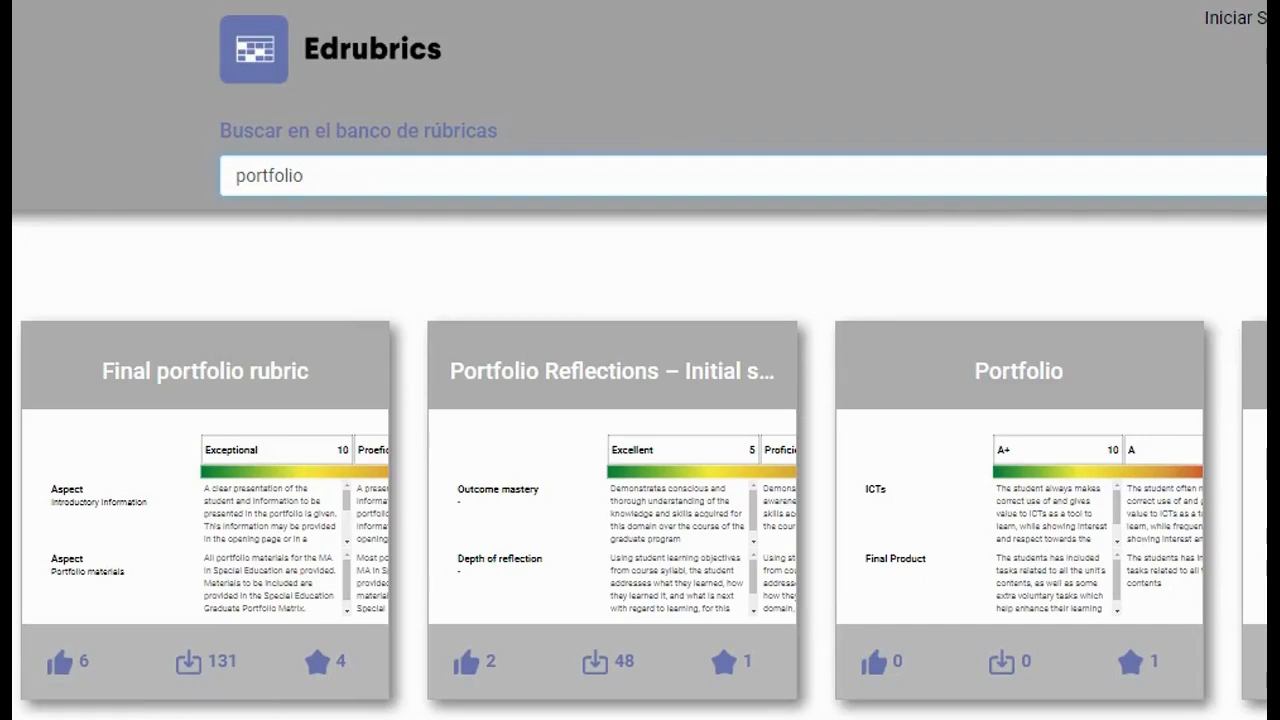
pyautogui.click(298, 530)
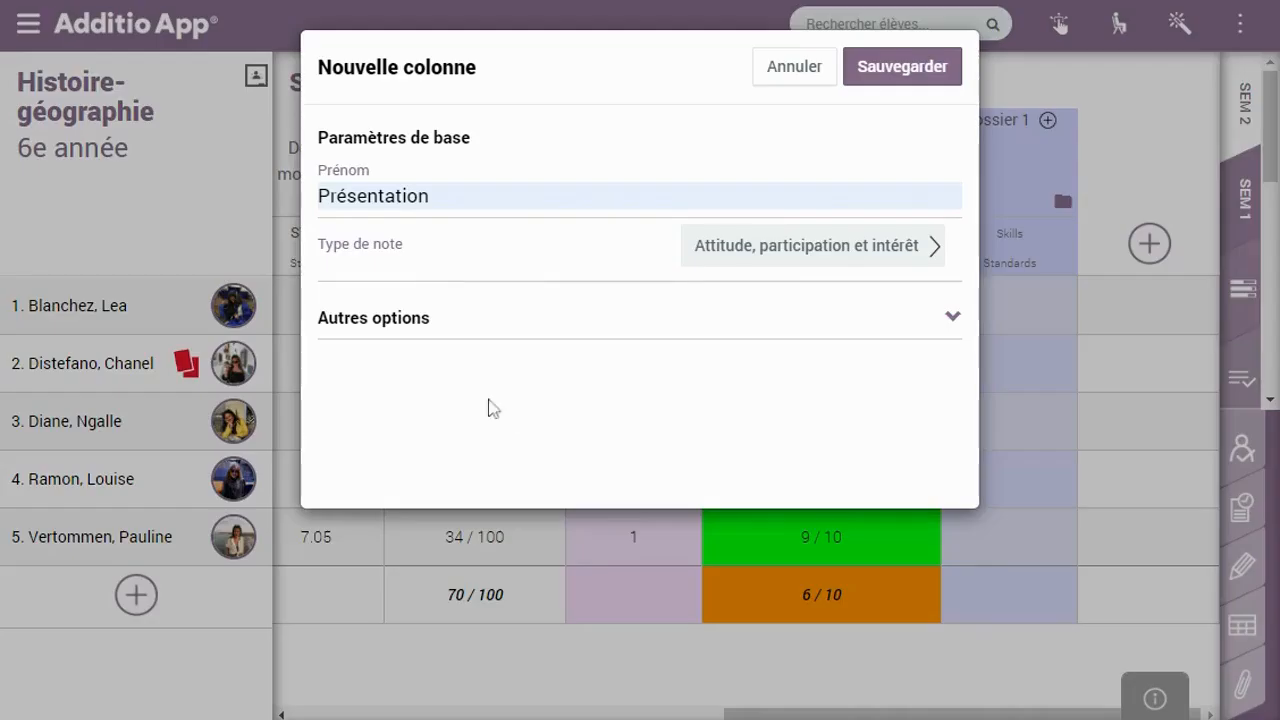
pyautogui.click(900, 68)
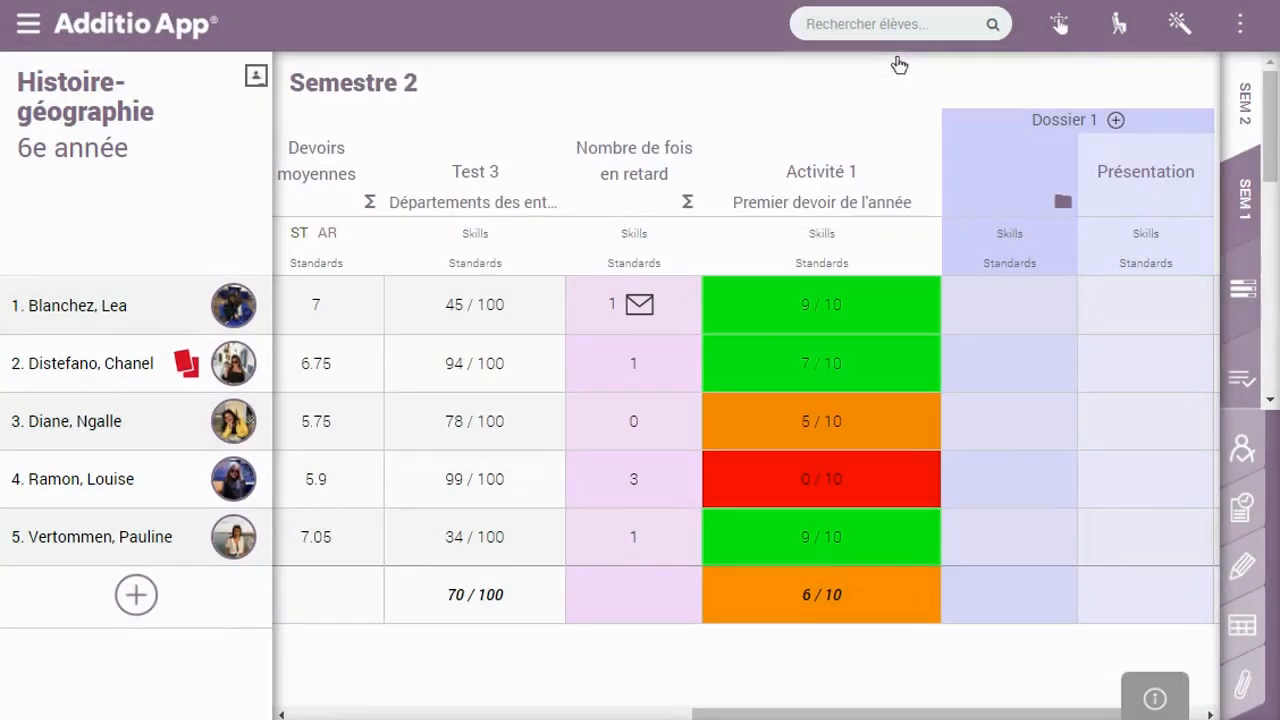
# Rate the first student's Présentation rubric Excellent, Bon niveau and Acceptable, giving 7.5
pyautogui.click(985, 714)
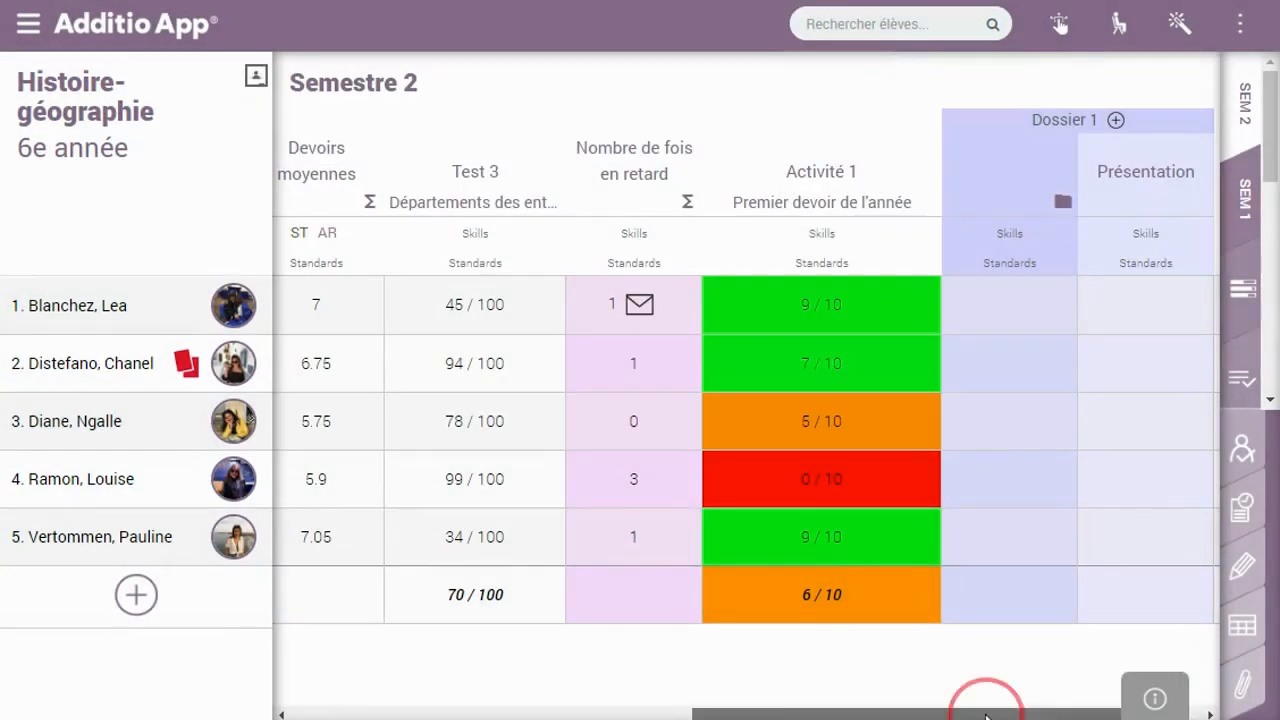
pyautogui.moveTo(985, 714); pyautogui.dragTo(1049, 714)
pyautogui.click(1005, 298)
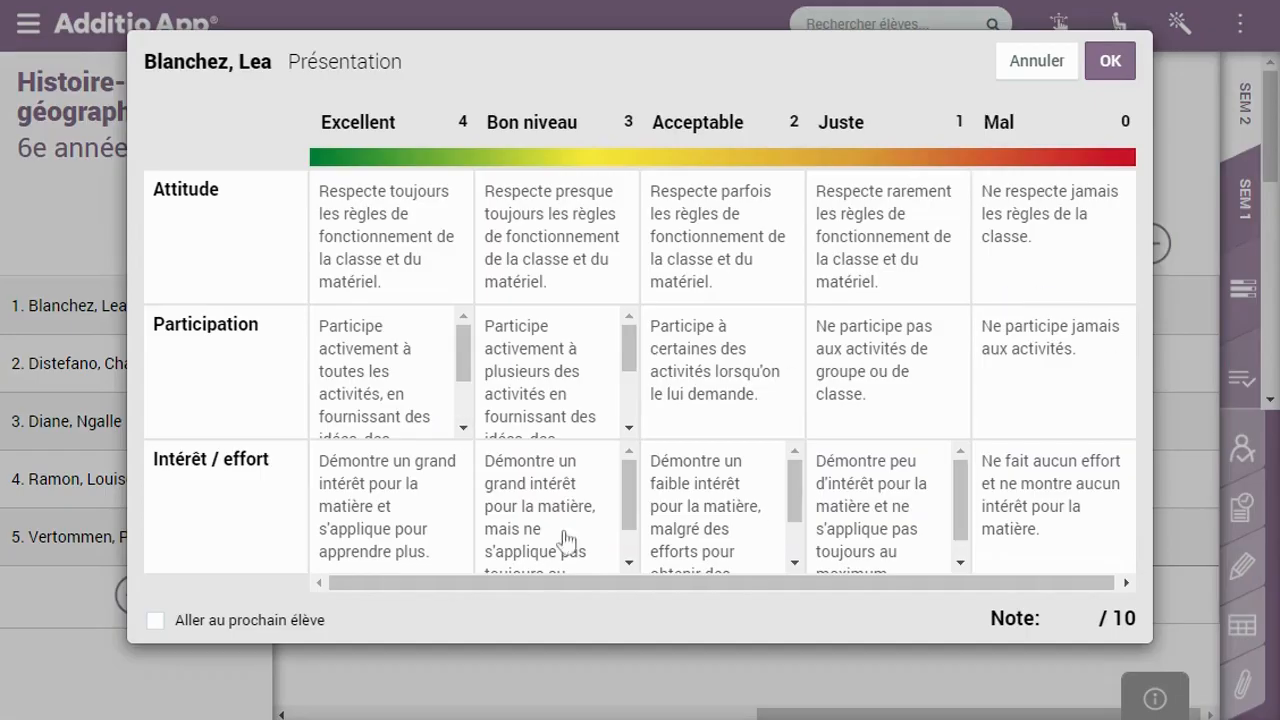
pyautogui.click(385, 270)
pyautogui.click(384, 264)
pyautogui.click(584, 373)
pyautogui.click(705, 466)
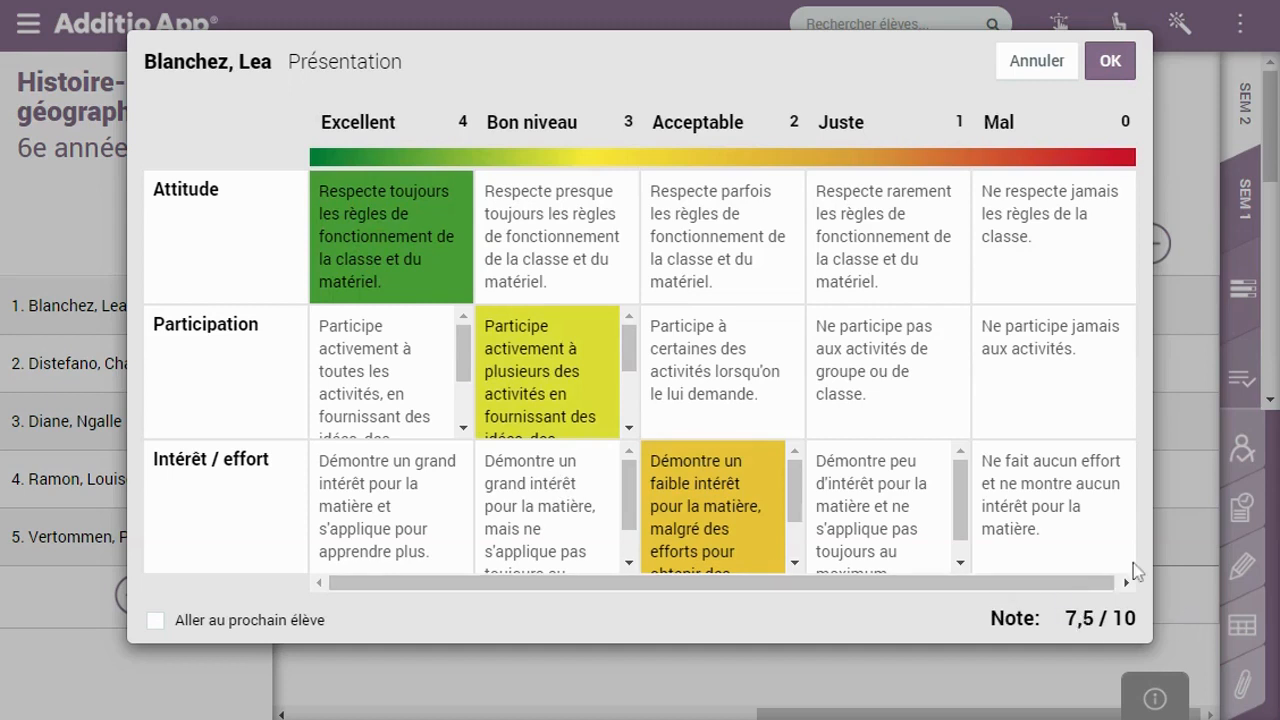
pyautogui.click(1110, 61)
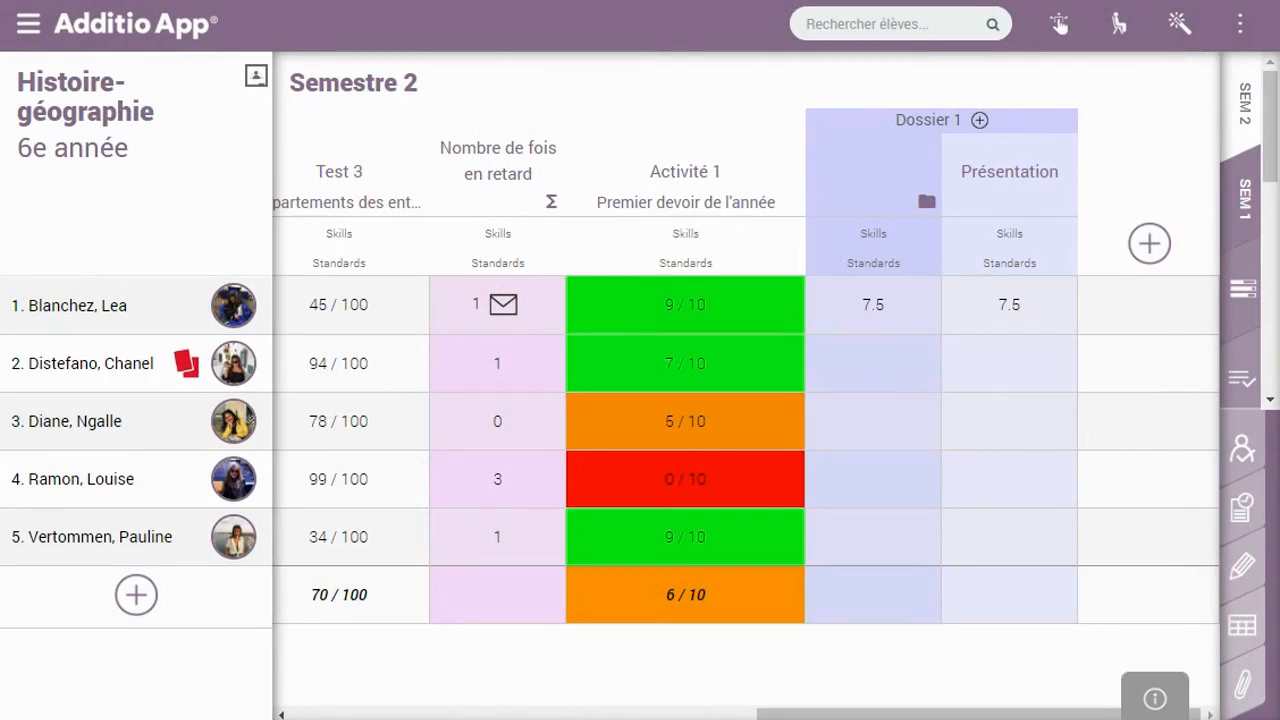
pyautogui.click(979, 120)
# Create and save an Examen column in Dossier 1 of type Formule calculée
pyautogui.click(632, 209)
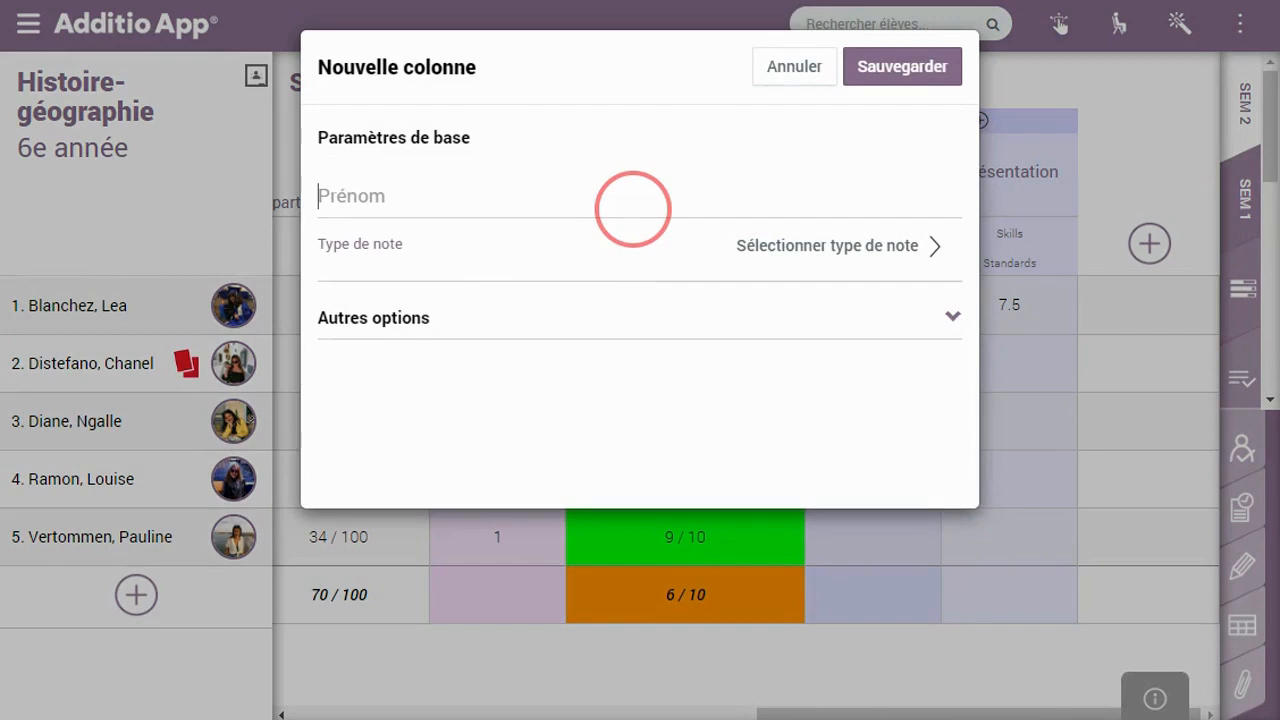
pyautogui.write('Exam')
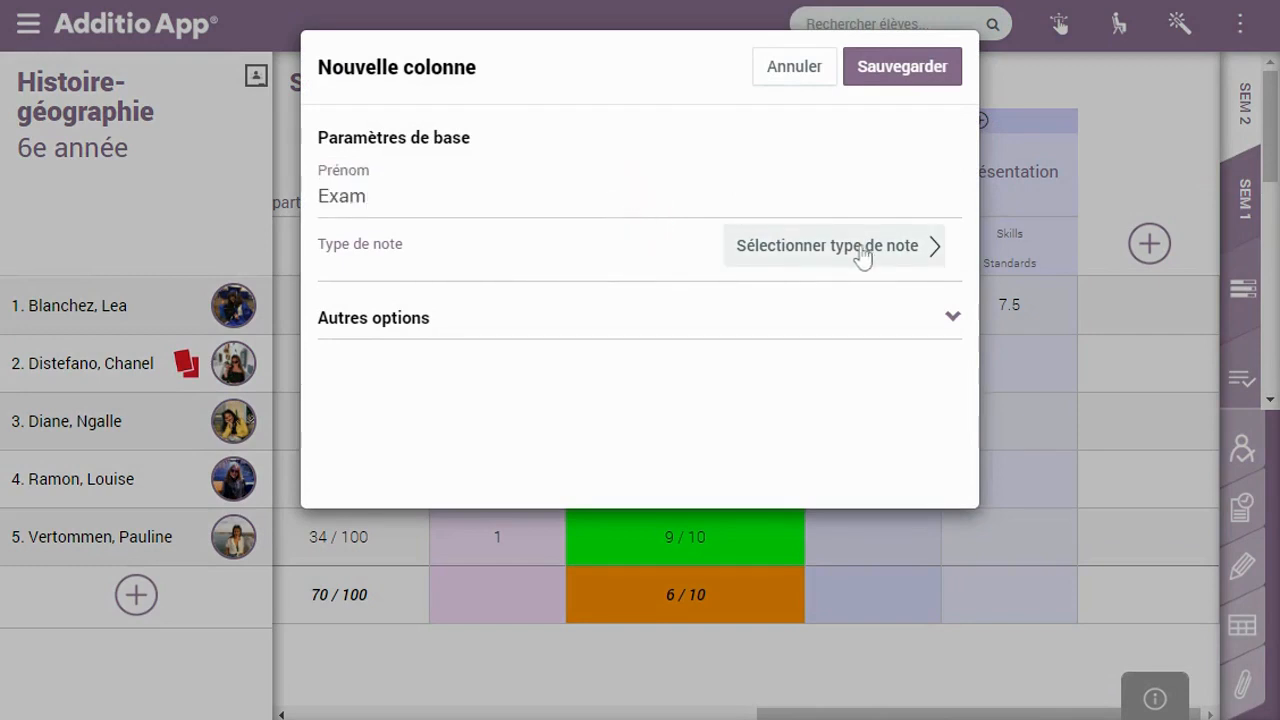
pyautogui.write('en')
pyautogui.click(882, 246)
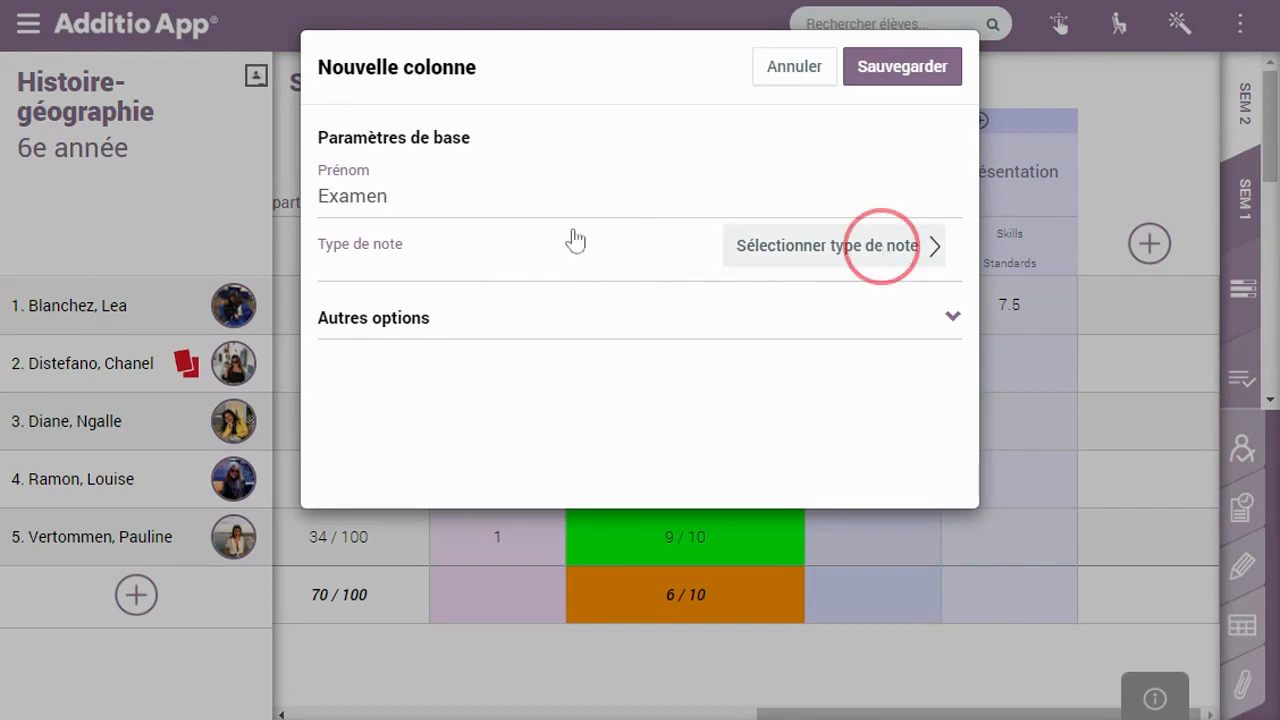
pyautogui.click(656, 158)
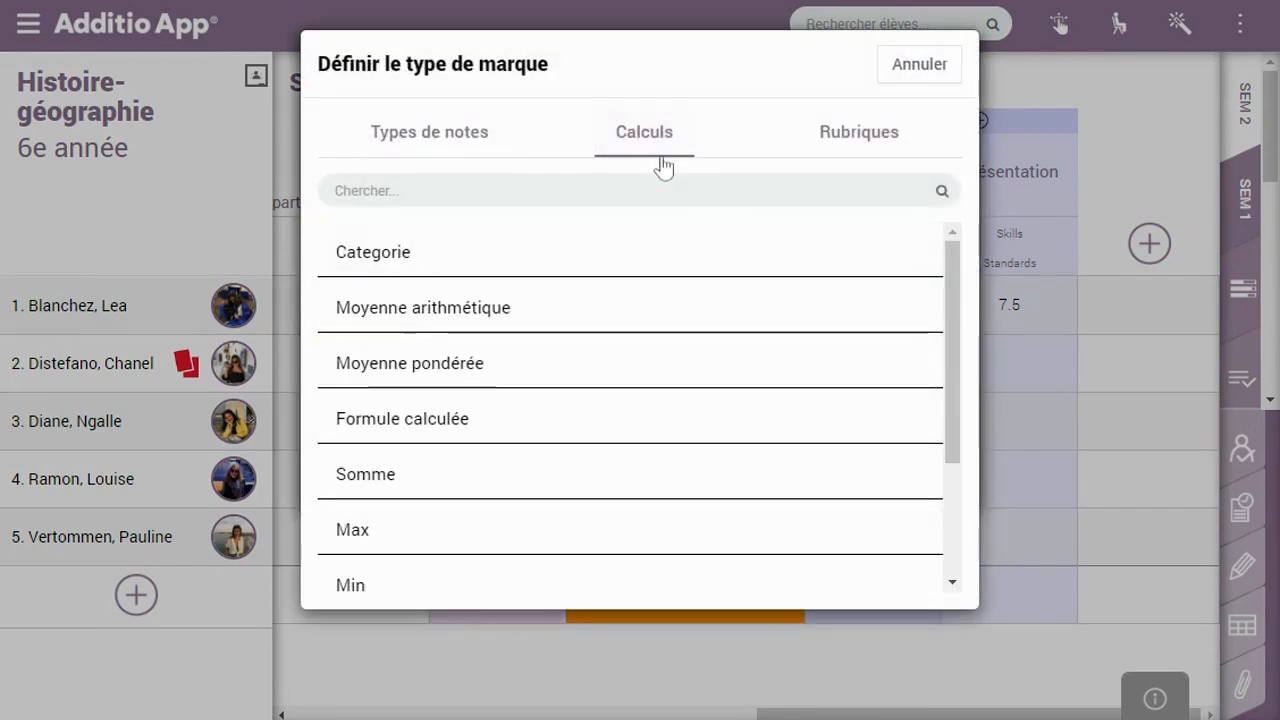
pyautogui.click(705, 437)
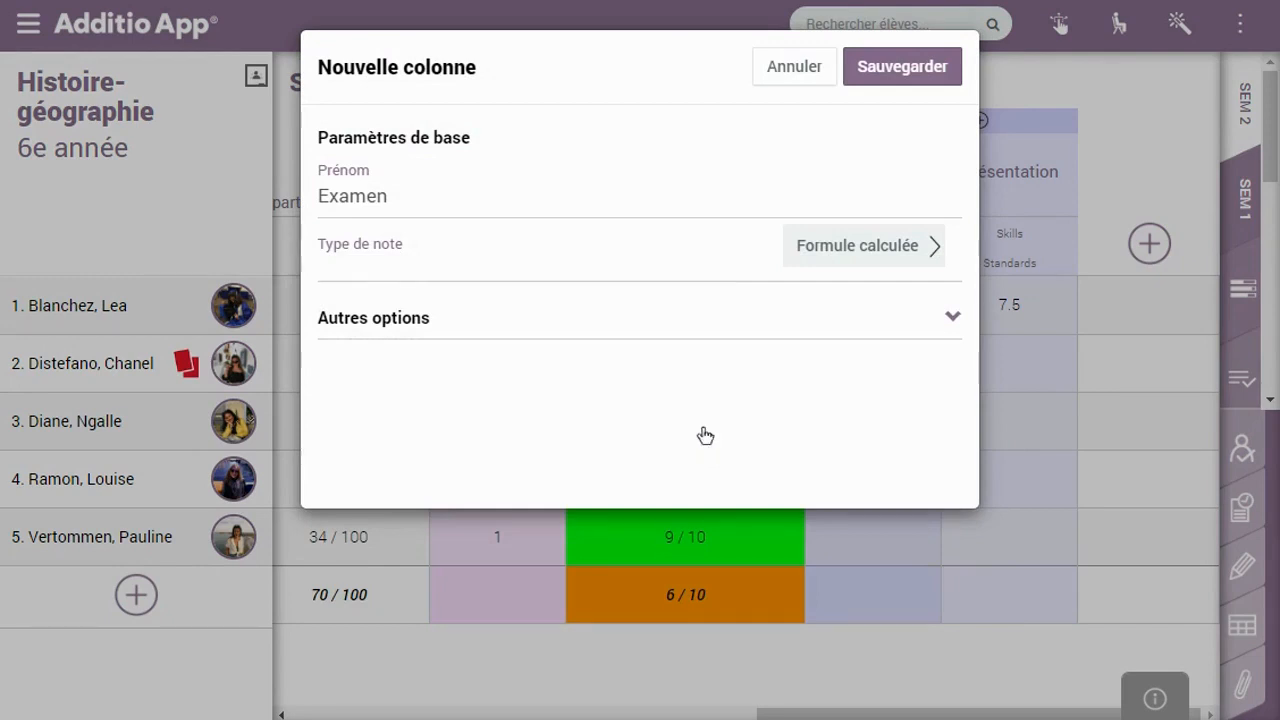
pyautogui.click(936, 66)
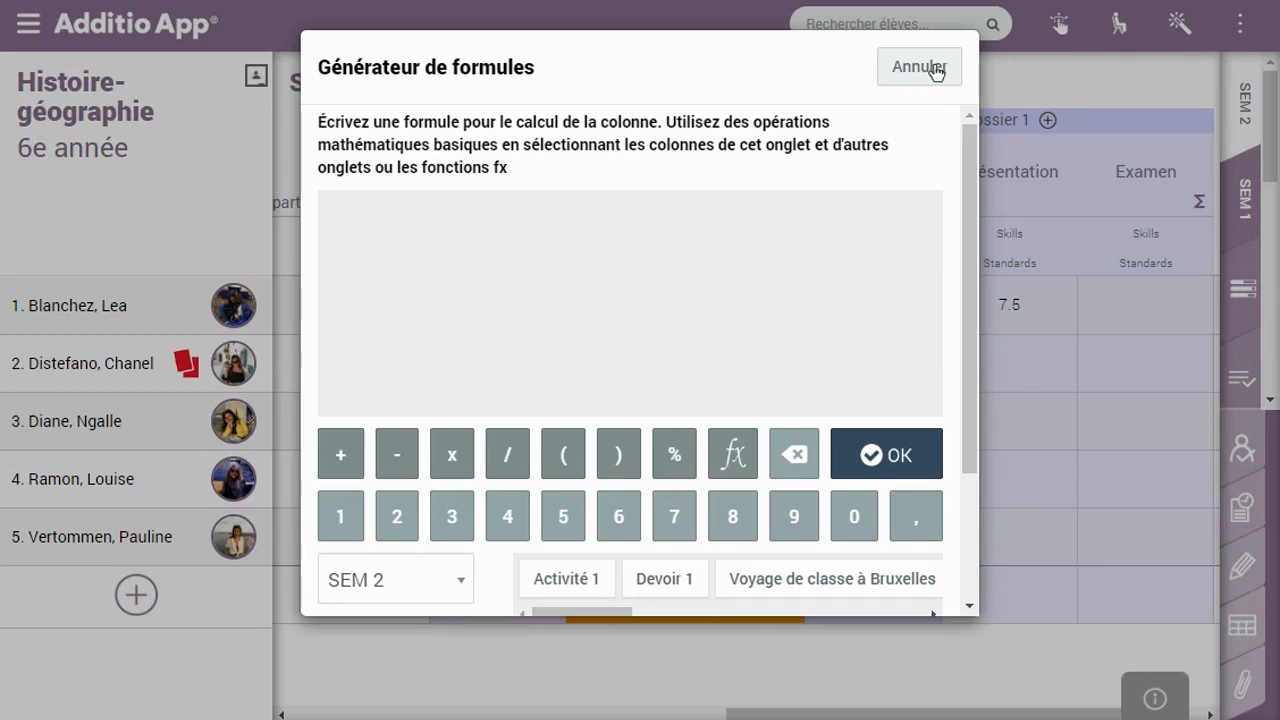
# Set the Examen formula to ( Activité 1 + Devoir 1 ) / 2 and confirm it
pyautogui.click(566, 423)
pyautogui.click(566, 527)
pyautogui.click(340, 404)
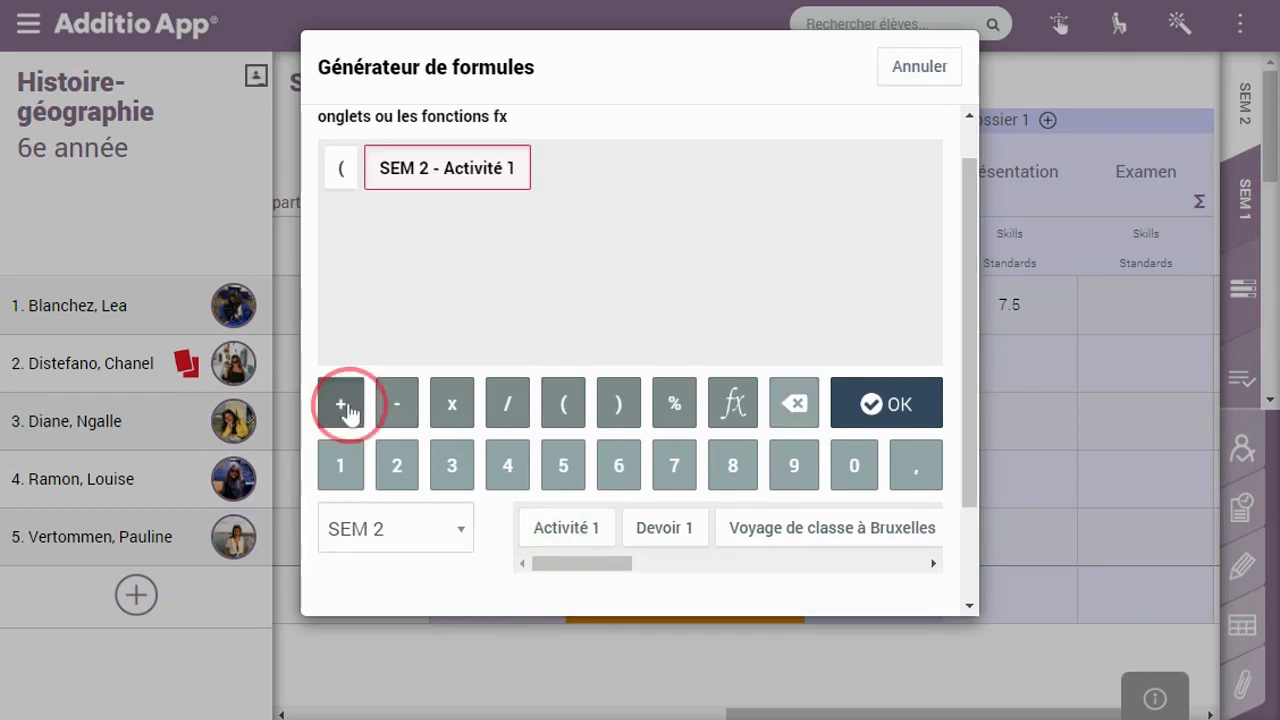
pyautogui.click(664, 527)
pyautogui.click(612, 402)
pyautogui.doubleClick(521, 417)
pyautogui.click(406, 478)
pyautogui.click(844, 168)
pyautogui.click(808, 410)
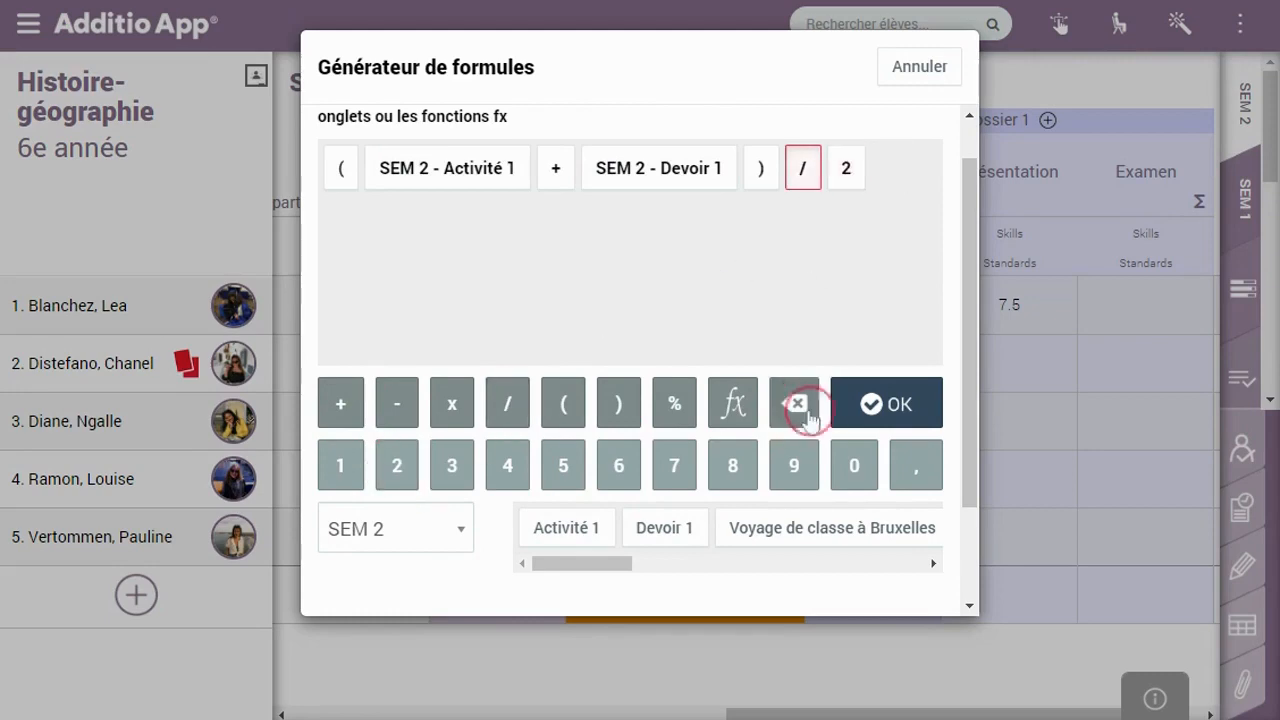
pyautogui.click(870, 400)
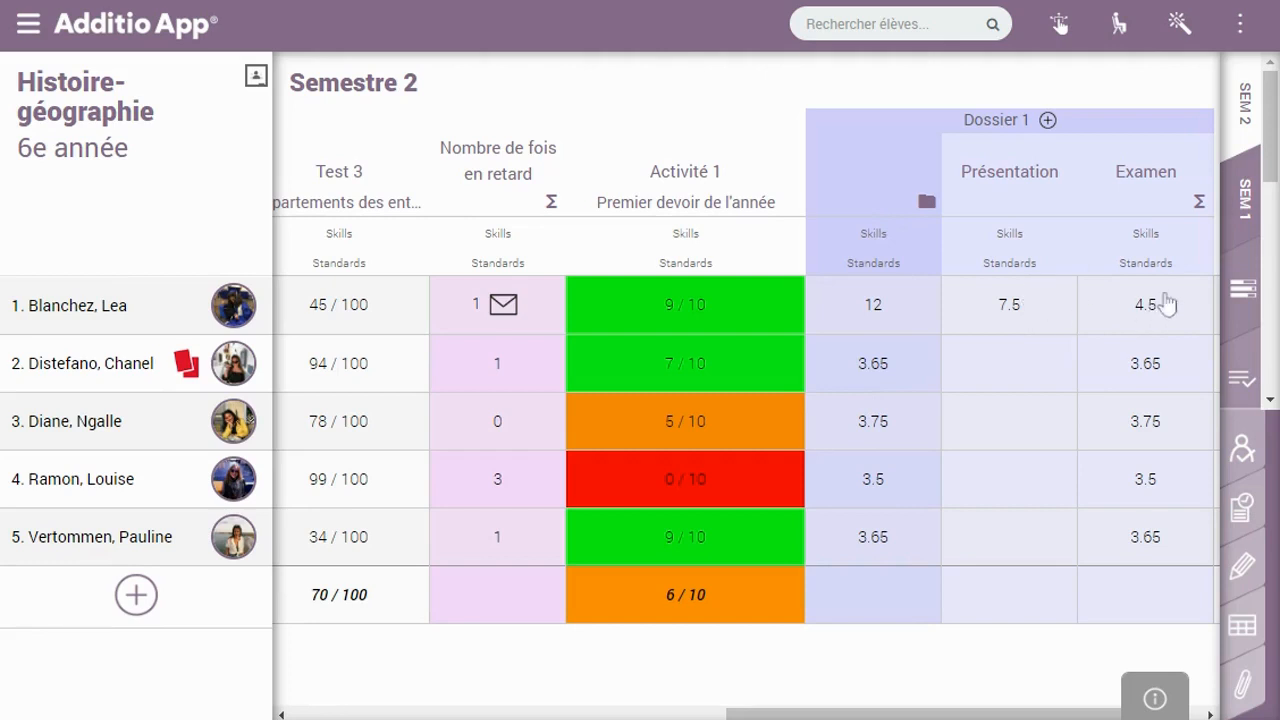
pyautogui.click(1028, 365)
# Rate the second student's Présentation rubric Mal, Juste and Acceptable, giving 2.5
pyautogui.click(960, 362)
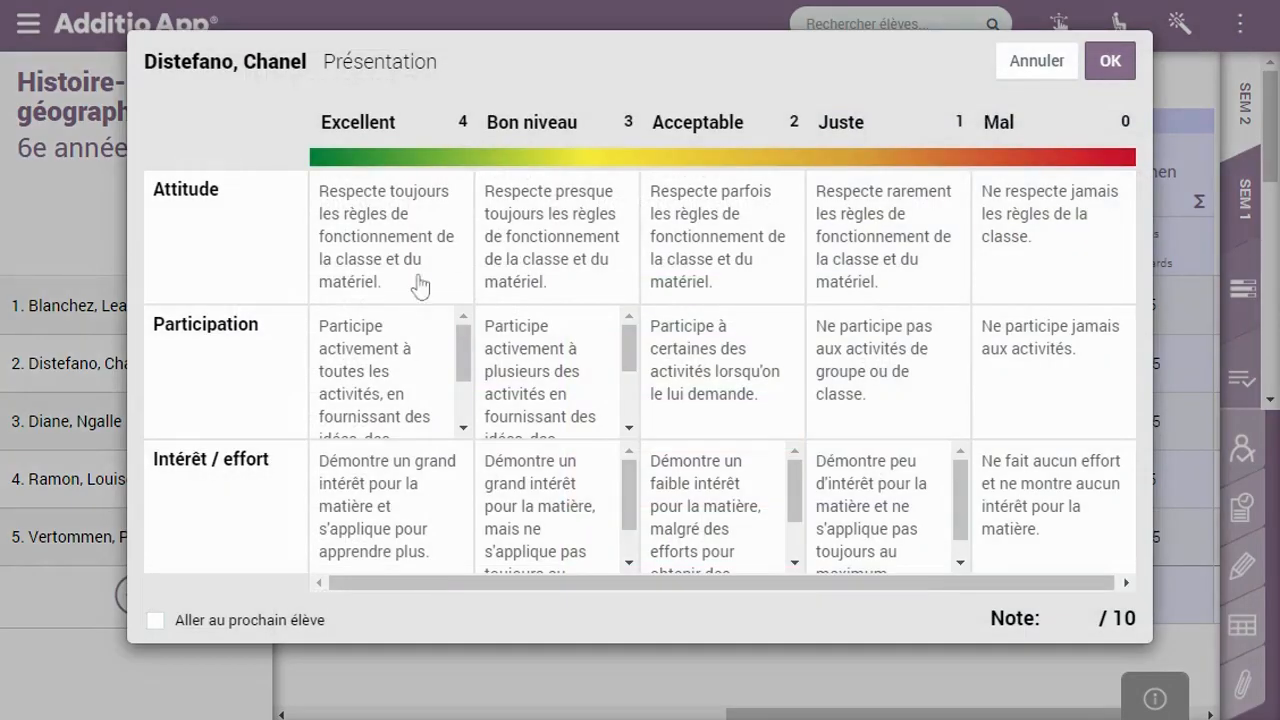
pyautogui.click(1061, 214)
pyautogui.click(892, 342)
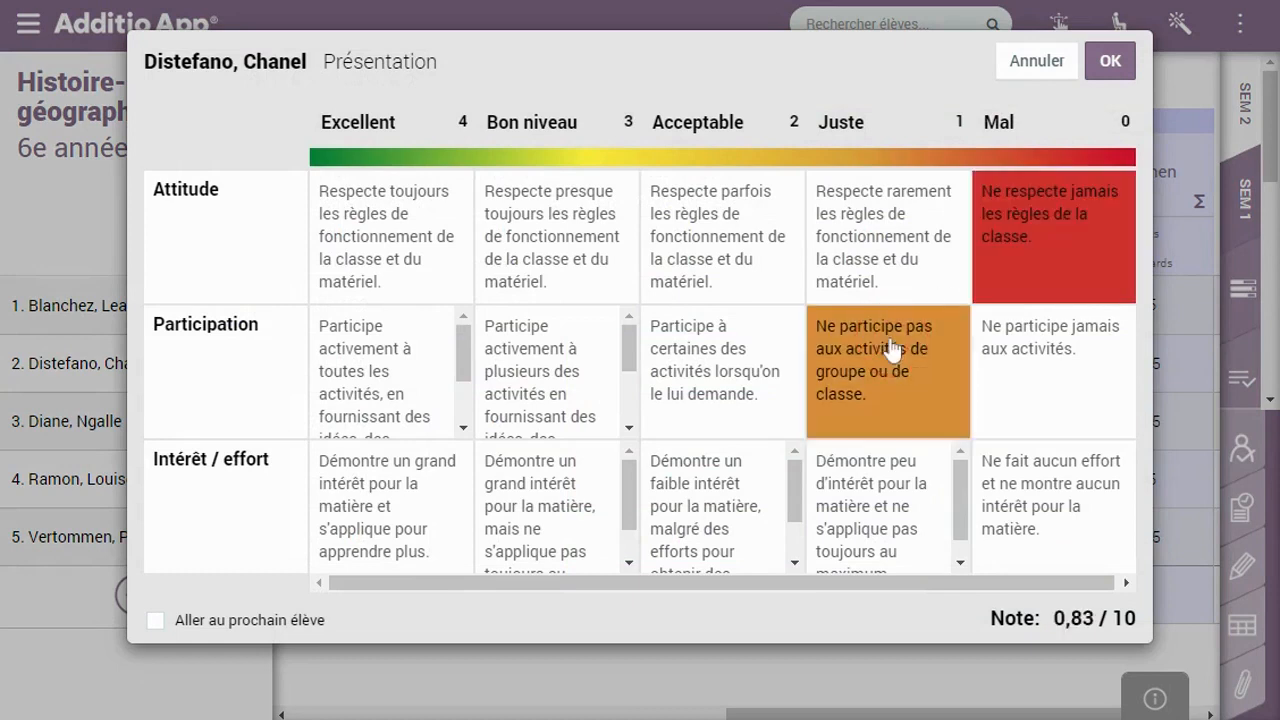
pyautogui.click(731, 502)
pyautogui.click(1106, 62)
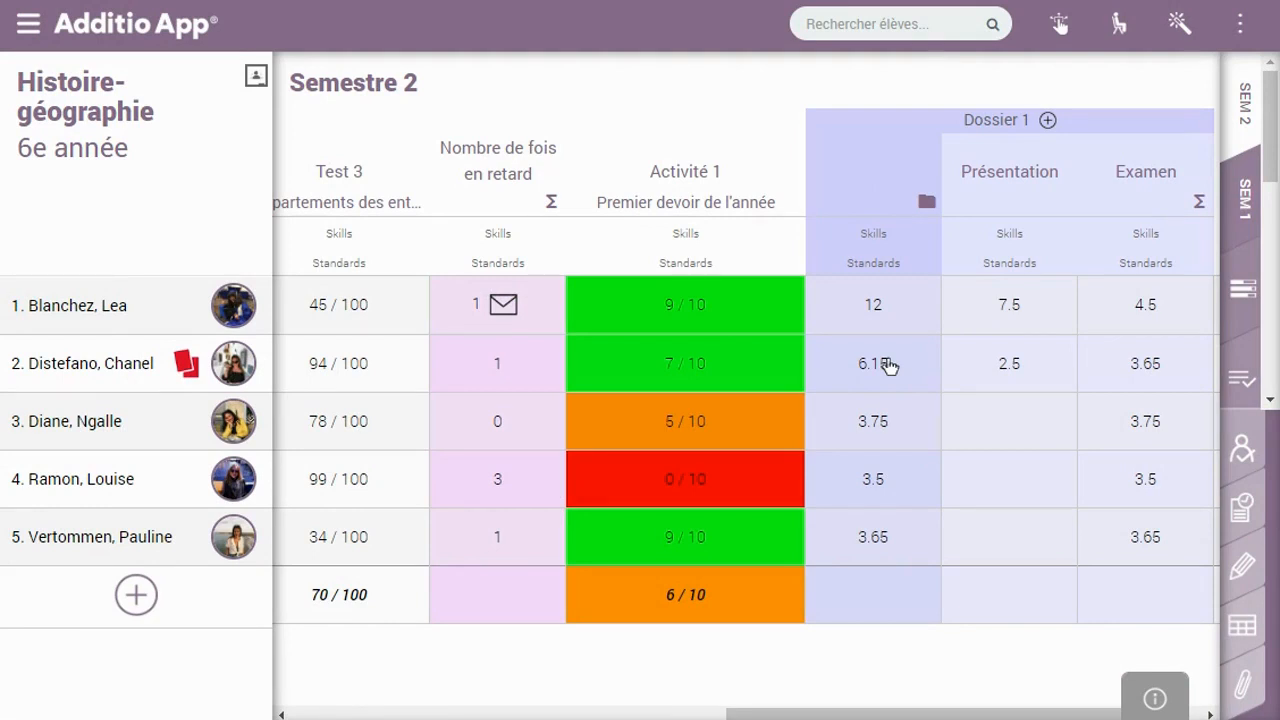
# Collapse Dossier 1 into a single column in the gradebook
pyautogui.click(889, 366)
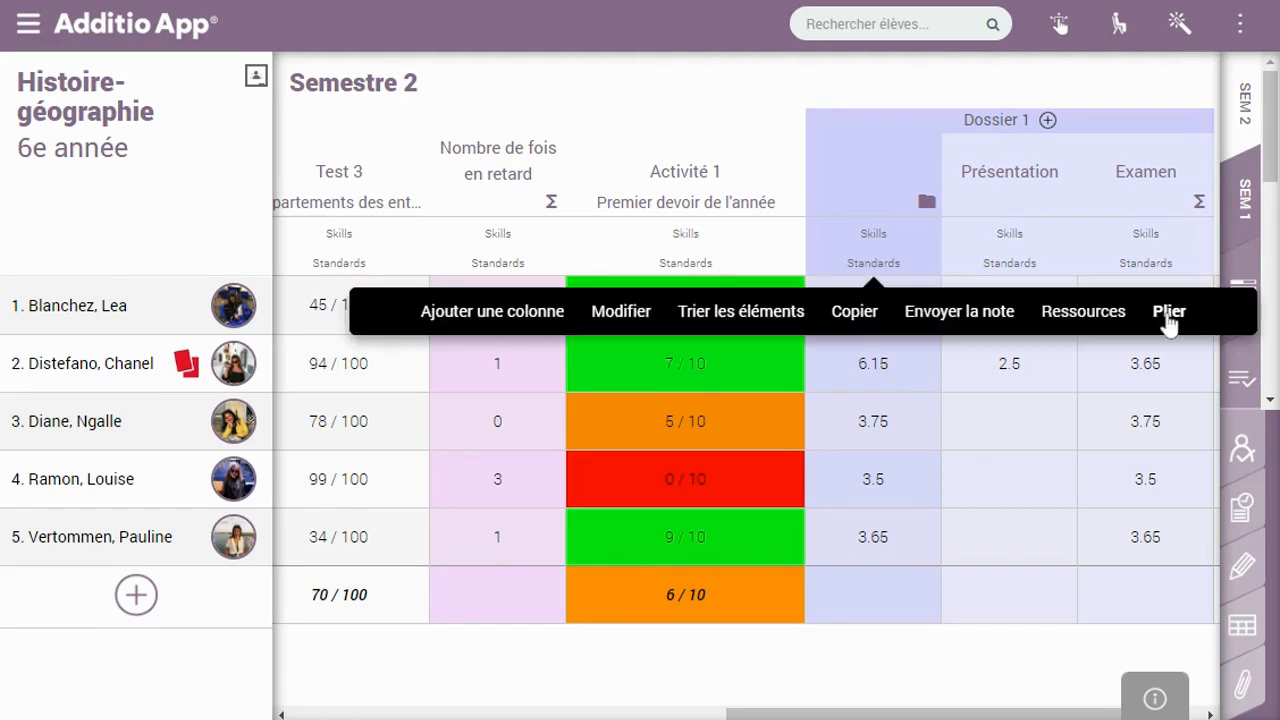
pyautogui.click(1166, 314)
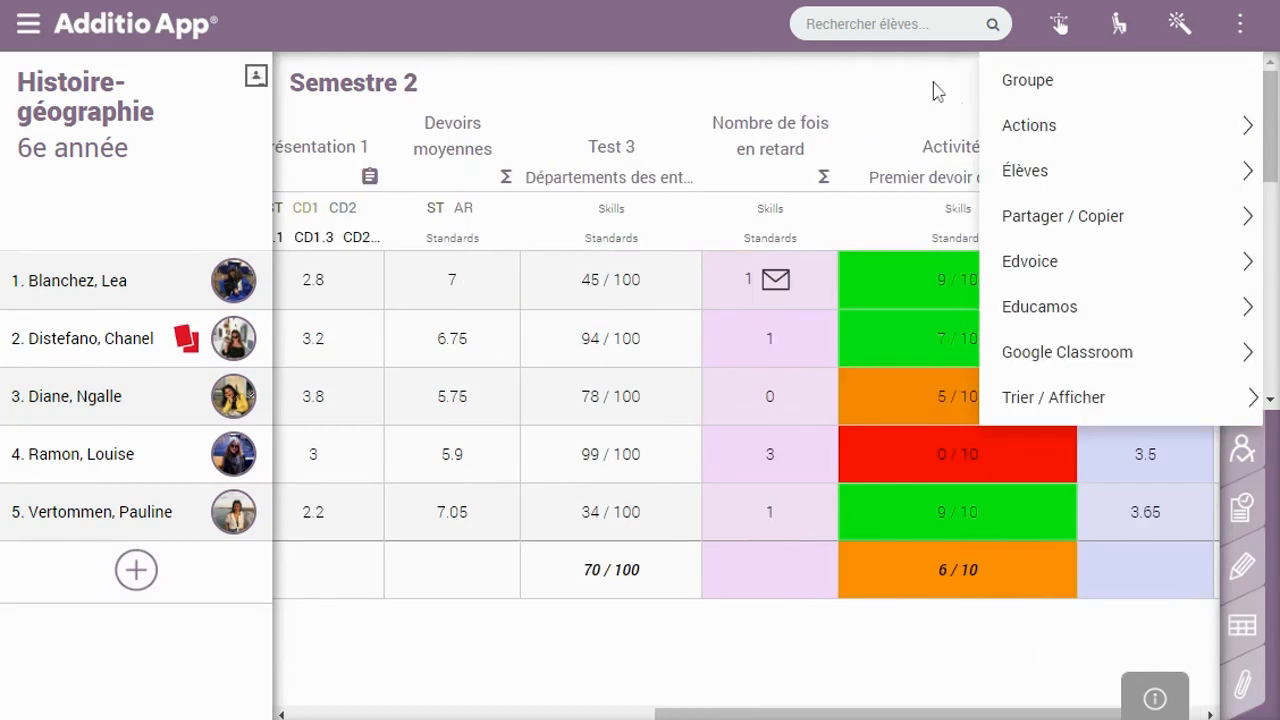
pyautogui.click(931, 86)
# View the Histoire-géographie group settings without changes, then bring up the group's options menu
pyautogui.click(1244, 24)
pyautogui.moveTo(1158, 268)
pyautogui.click(1099, 86)
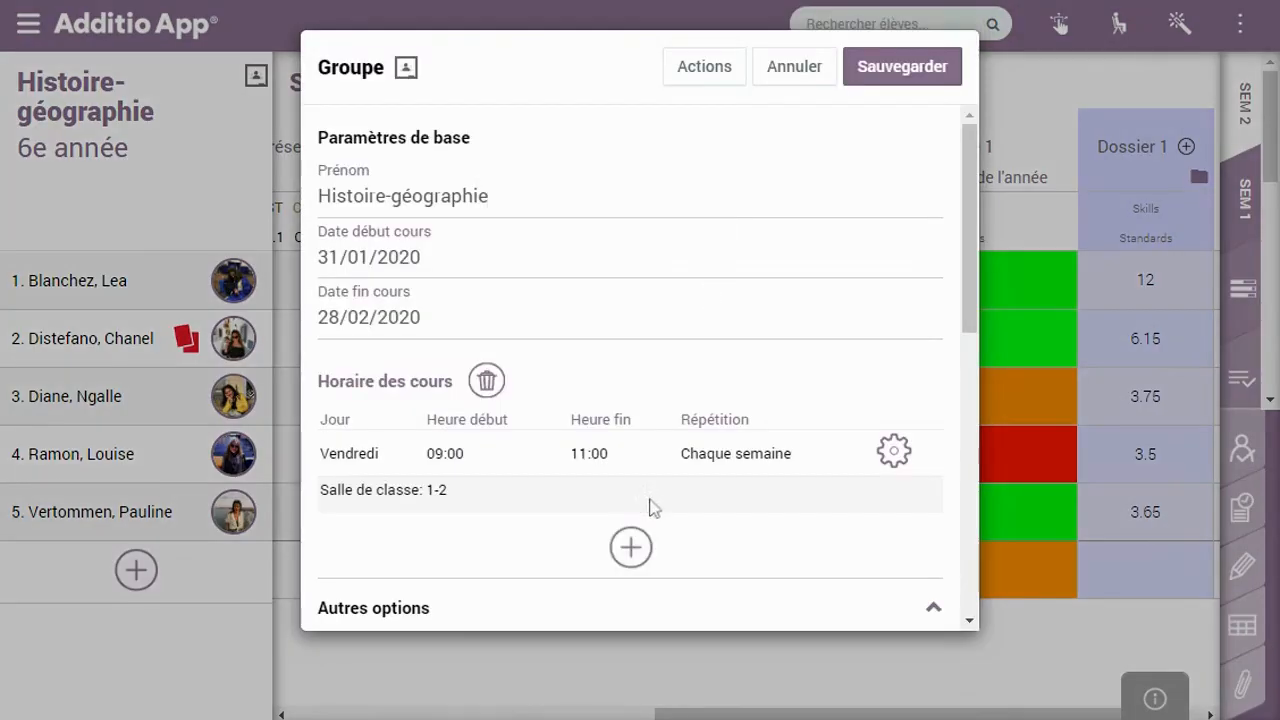
pyautogui.click(775, 78)
pyautogui.click(1240, 24)
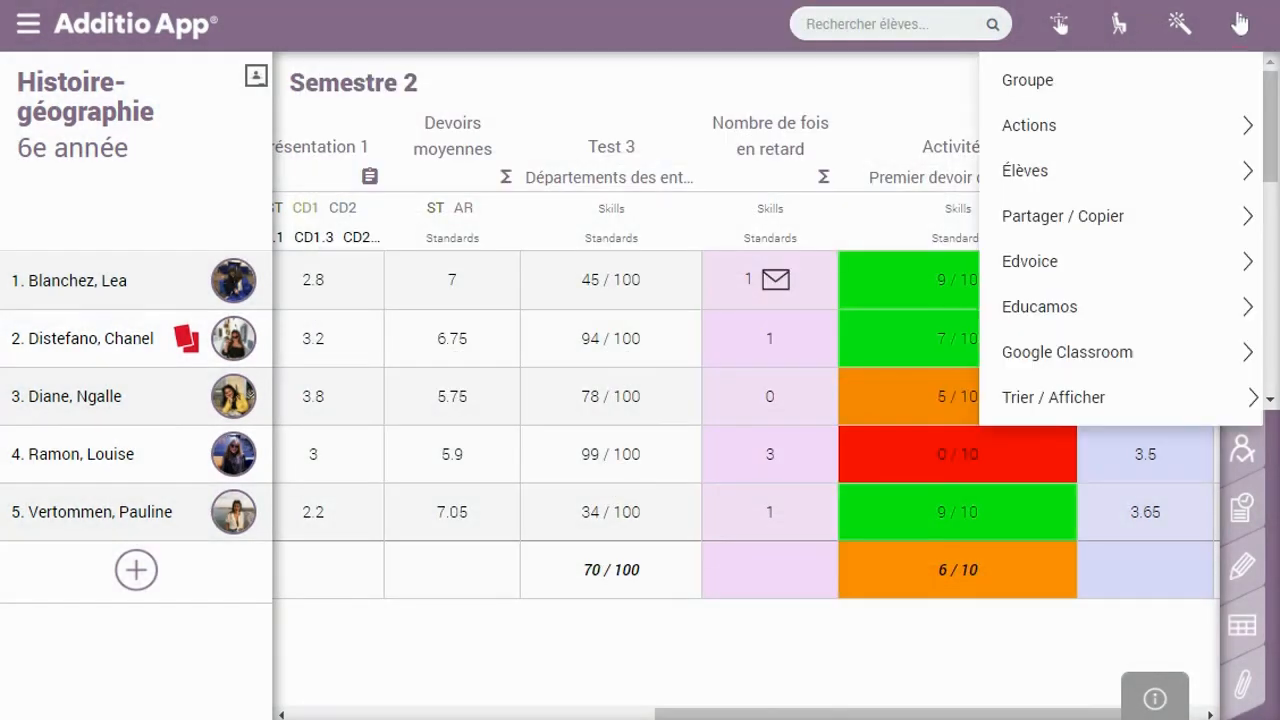
pyautogui.moveTo(1085, 124)
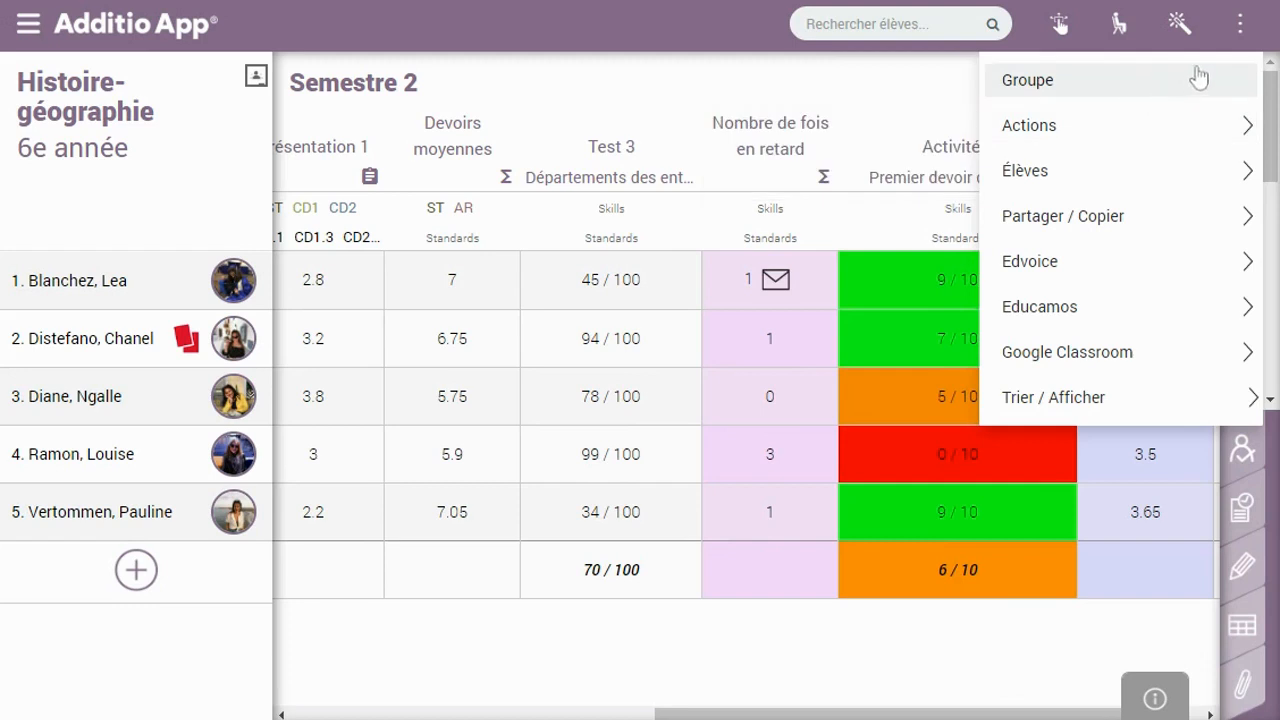
pyautogui.moveTo(1187, 174)
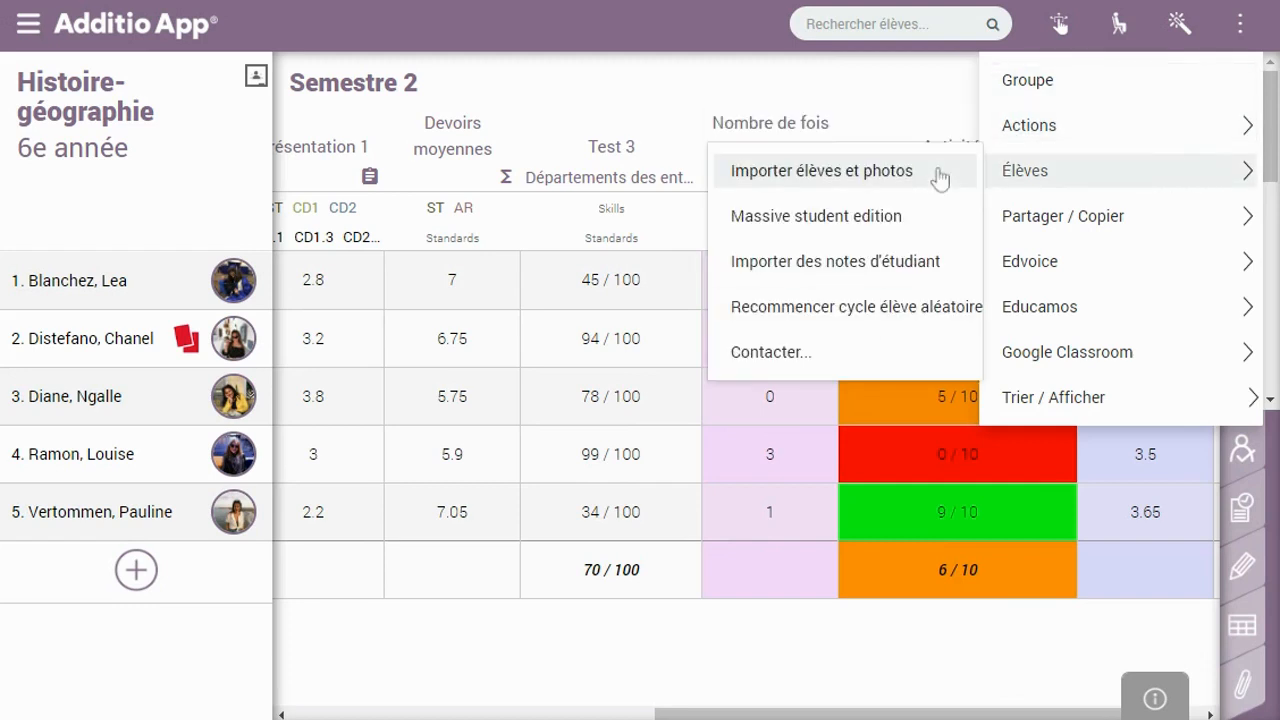
# Review the Élèves, Partager / Copier, Edvoice, Google Classroom and Trier / Afficher submenus, then close the menu
pyautogui.moveTo(1031, 214)
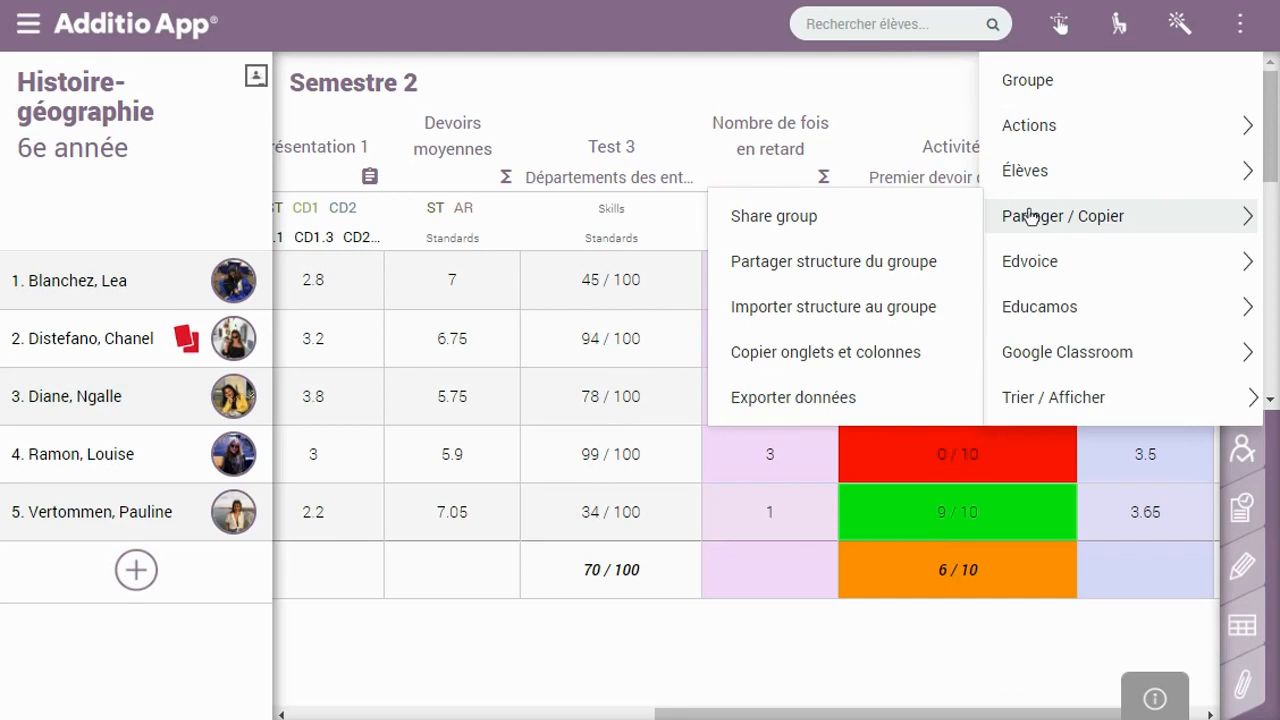
pyautogui.moveTo(1033, 266)
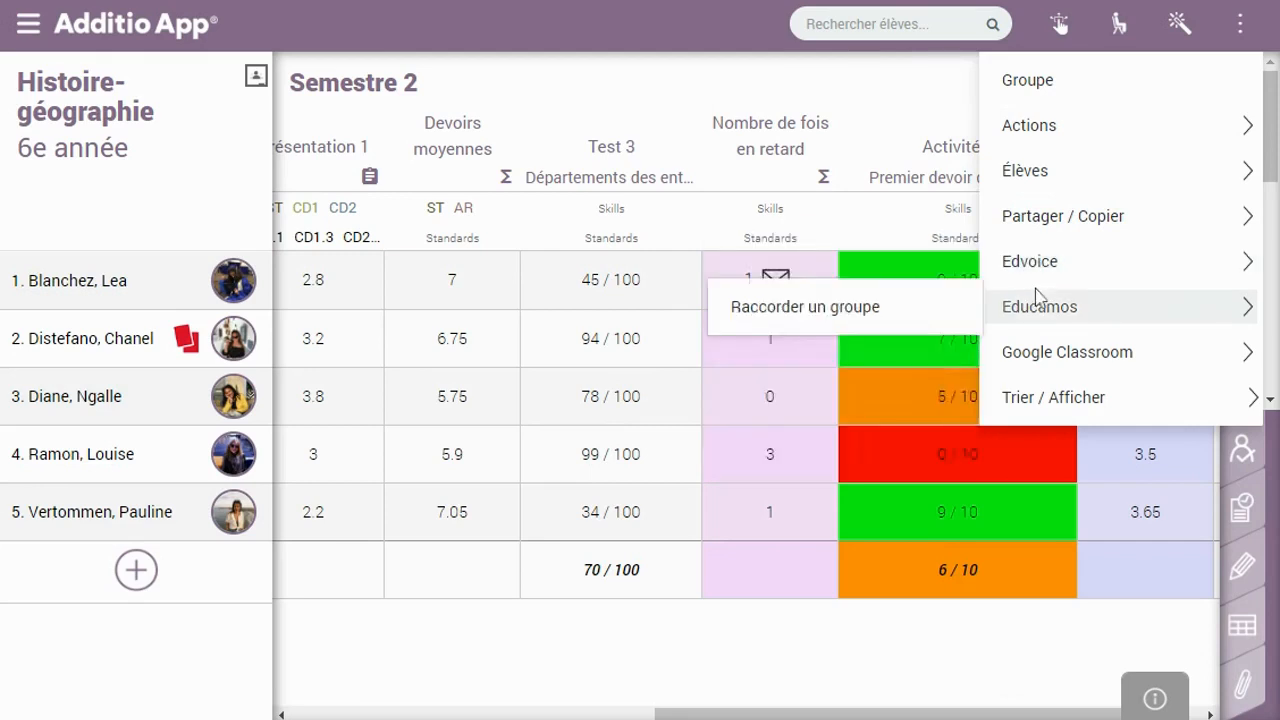
pyautogui.moveTo(1052, 362)
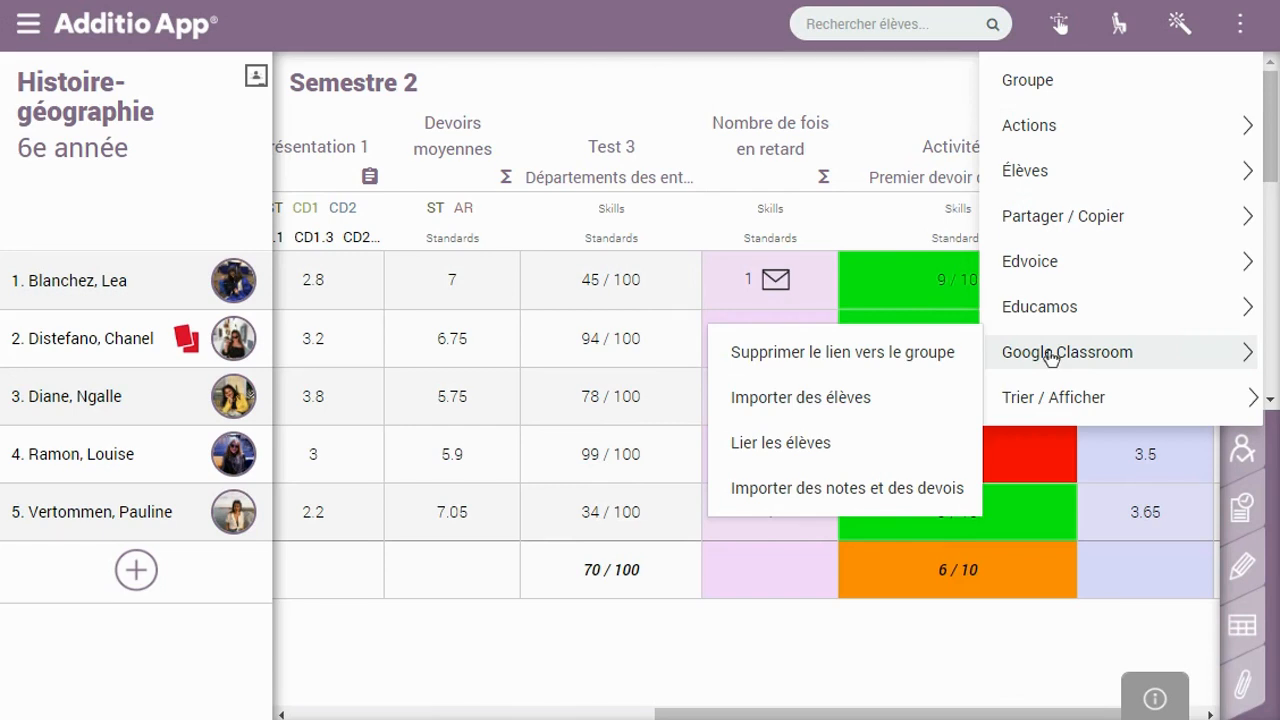
pyautogui.moveTo(1060, 412)
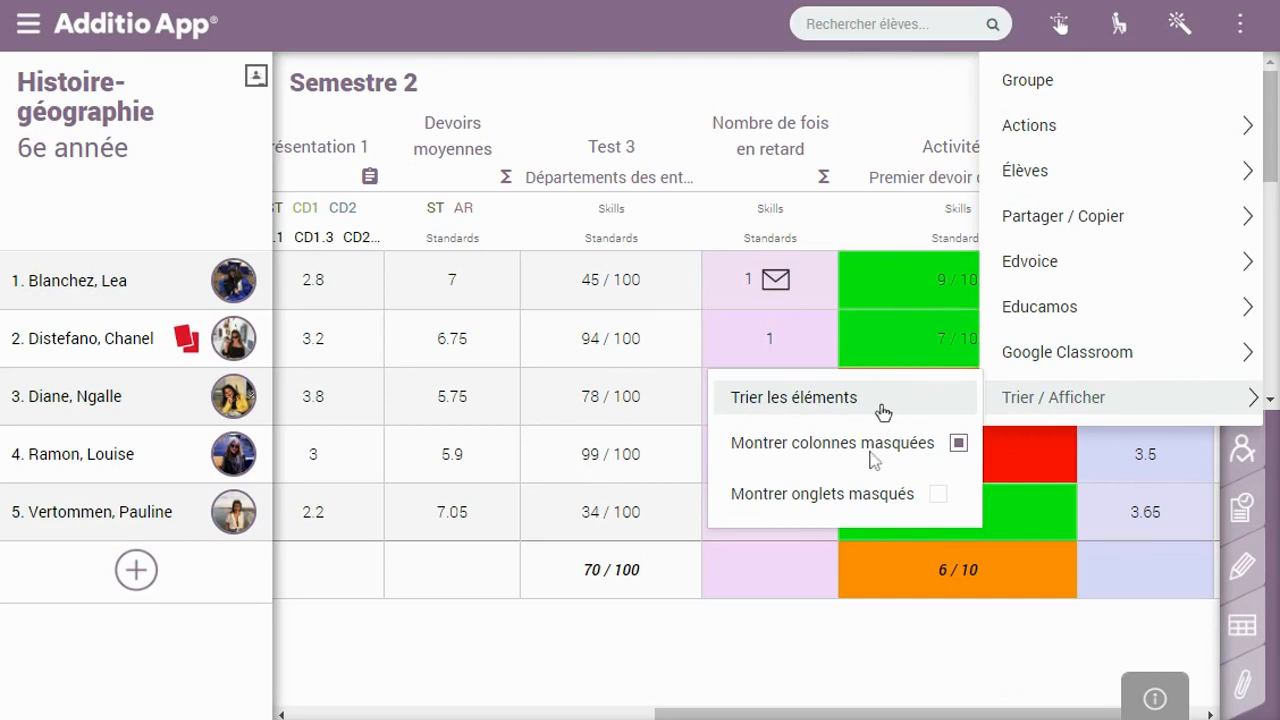
pyautogui.click(1105, 186)
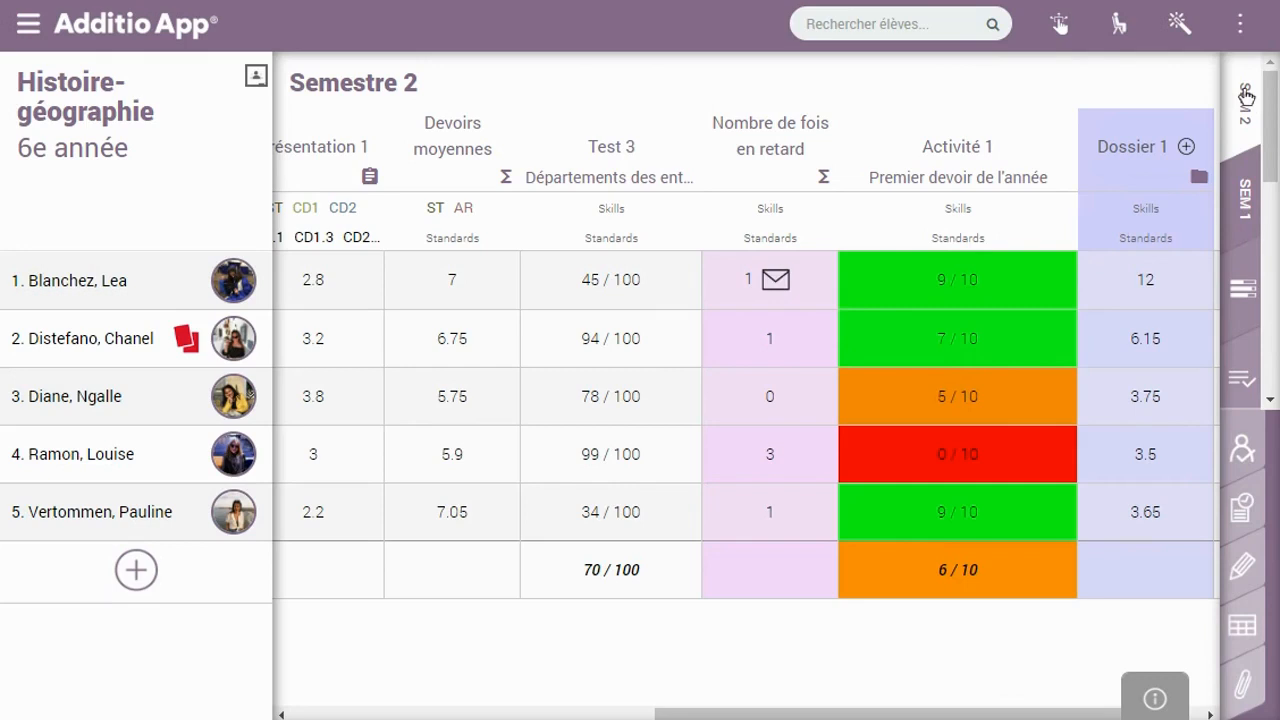
# Go to Marks and rubrics and open the Skills Configurator list of skill groups
pyautogui.click(27, 30)
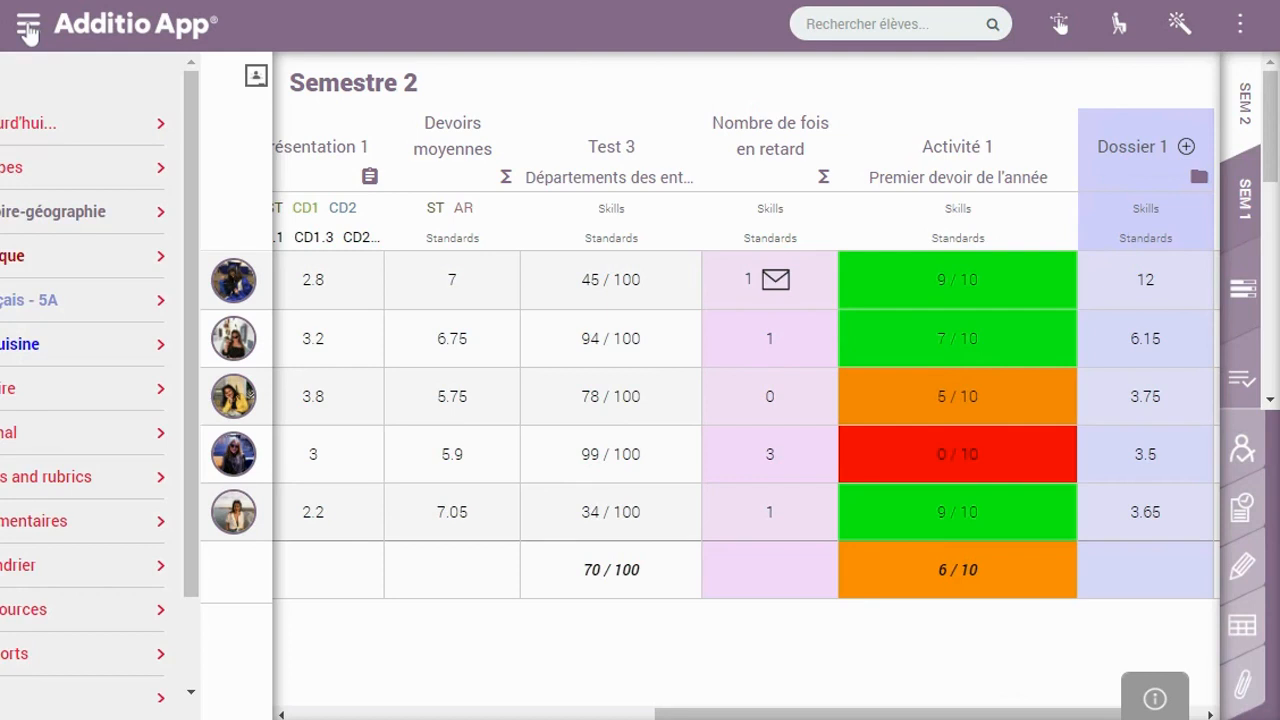
pyautogui.click(134, 488)
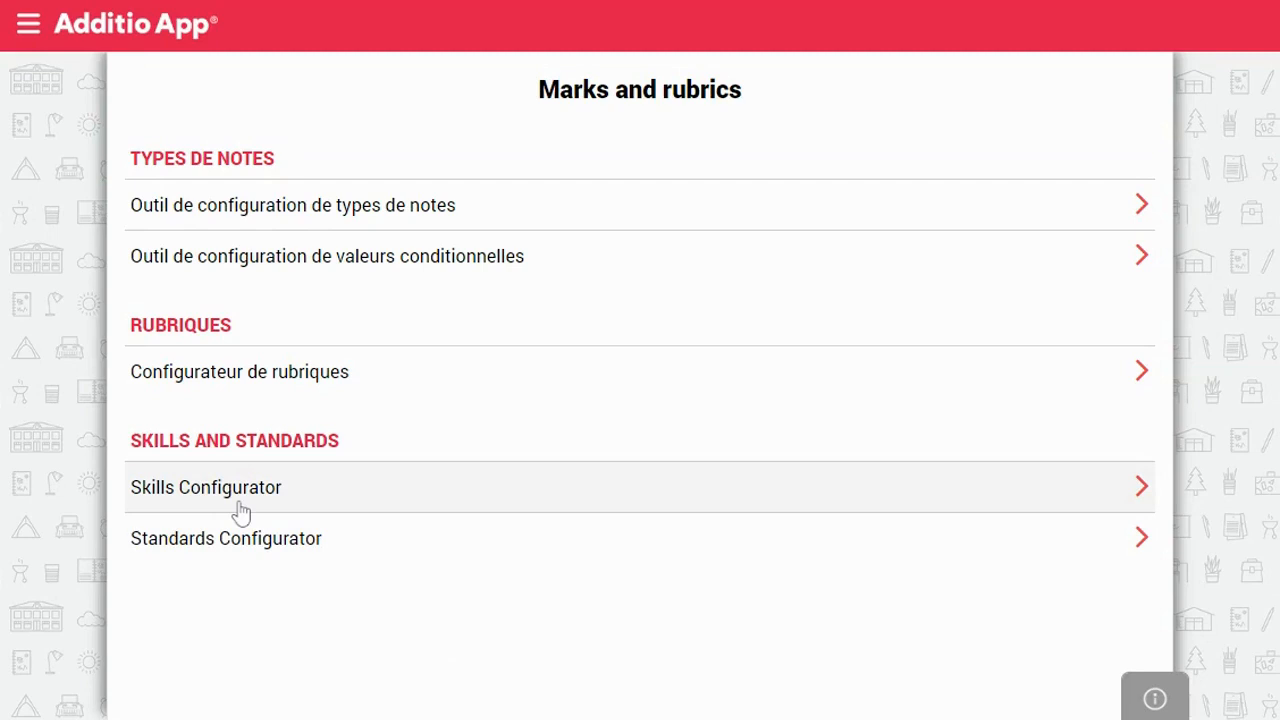
pyautogui.click(240, 509)
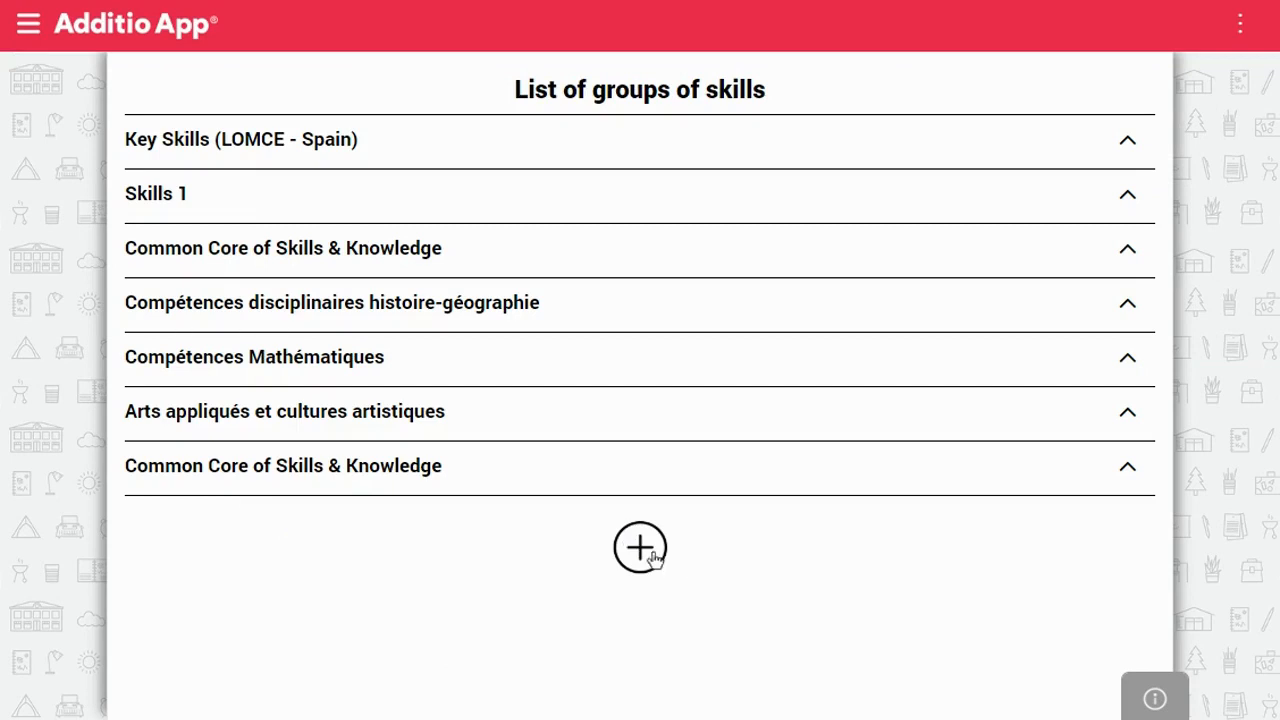
# Add and delete two empty rows in Compétences disciplinaires histoire-géographie, then discard the edits
pyautogui.click(458, 326)
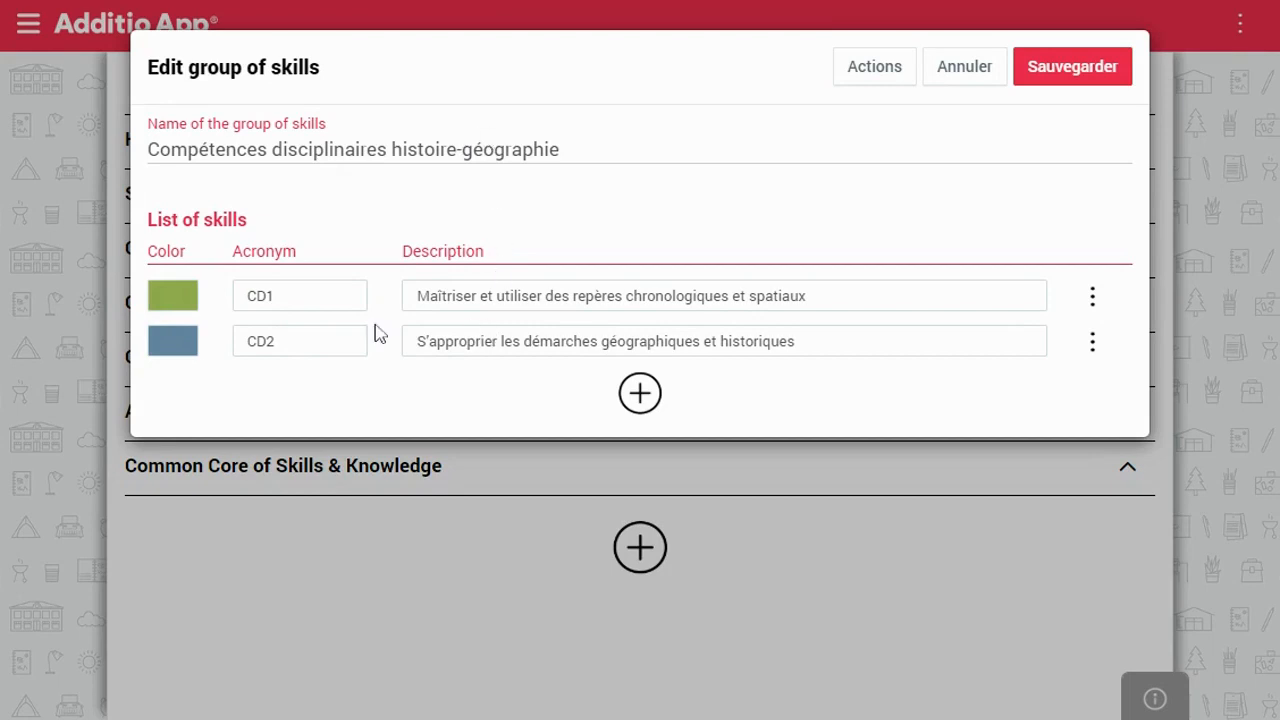
pyautogui.click(642, 400)
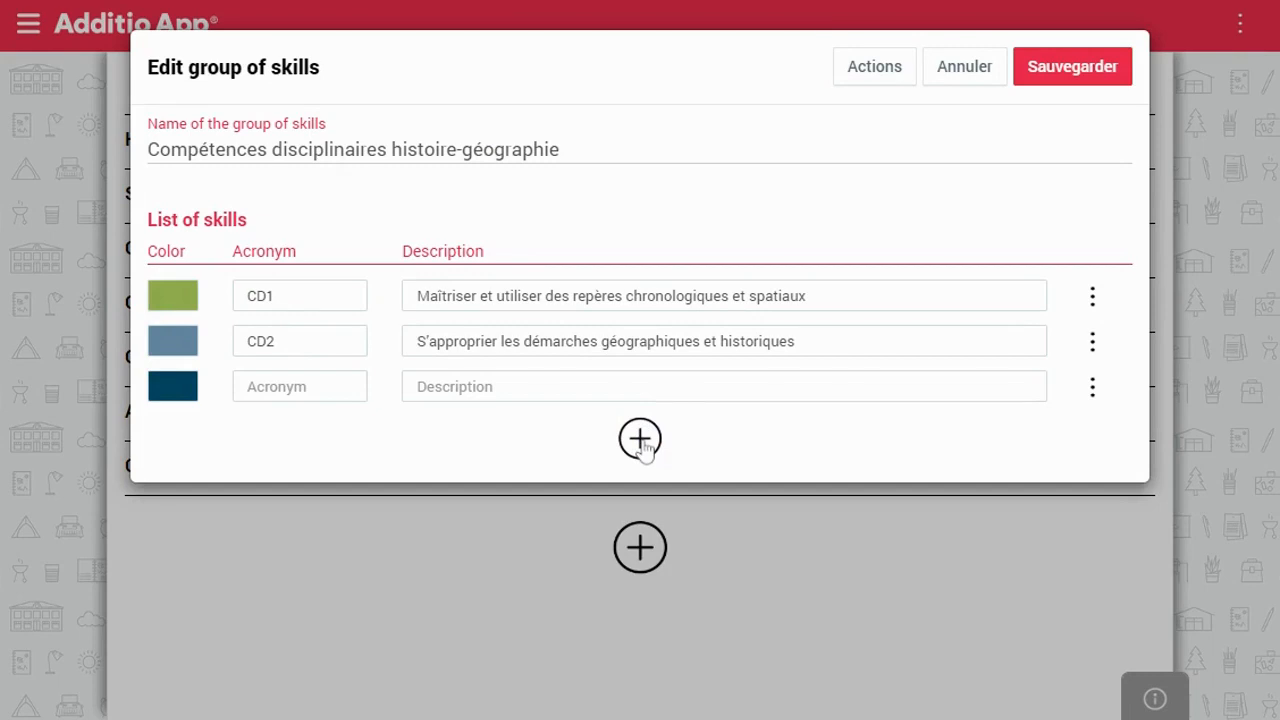
pyautogui.click(640, 440)
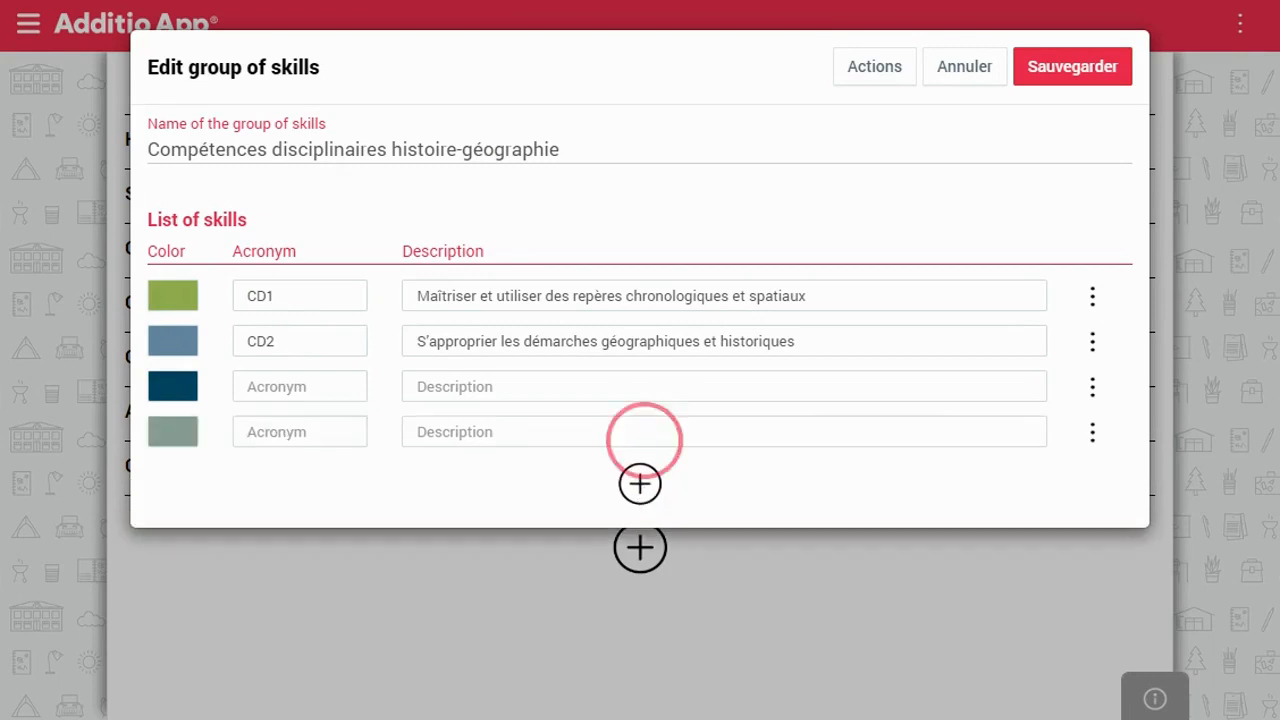
pyautogui.click(1090, 400)
pyautogui.click(1122, 428)
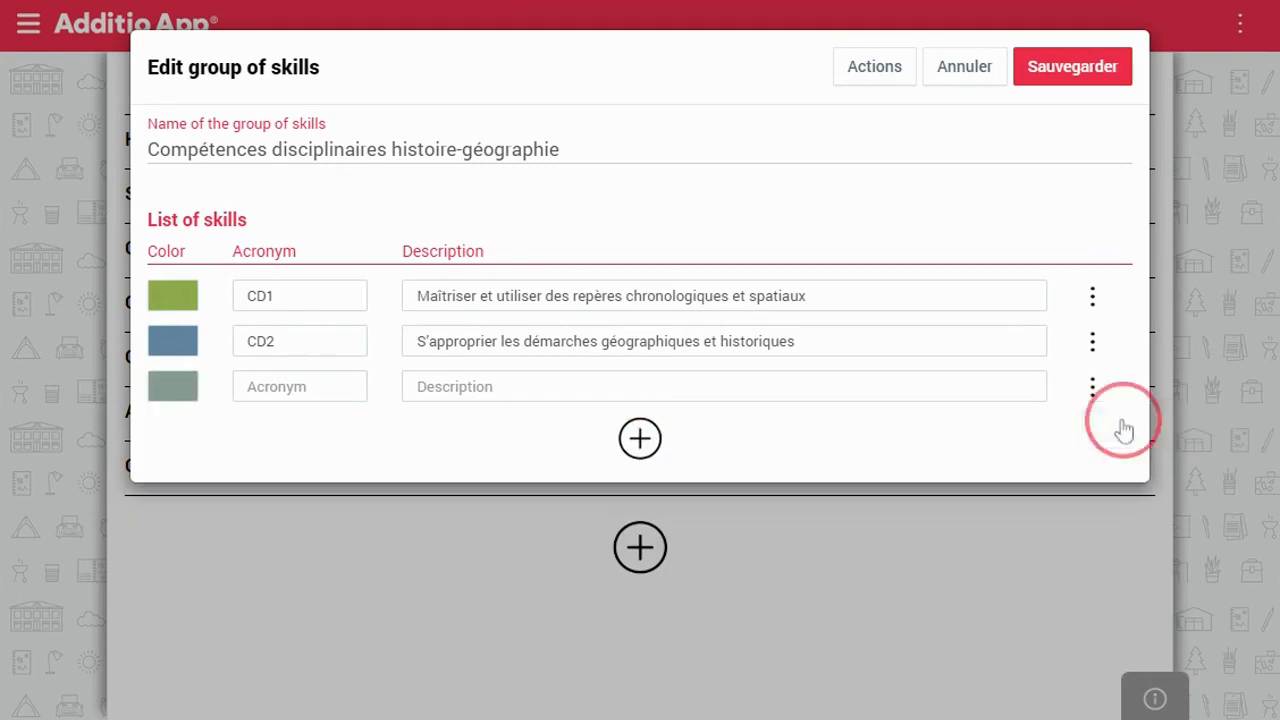
pyautogui.click(1092, 398)
pyautogui.click(1124, 421)
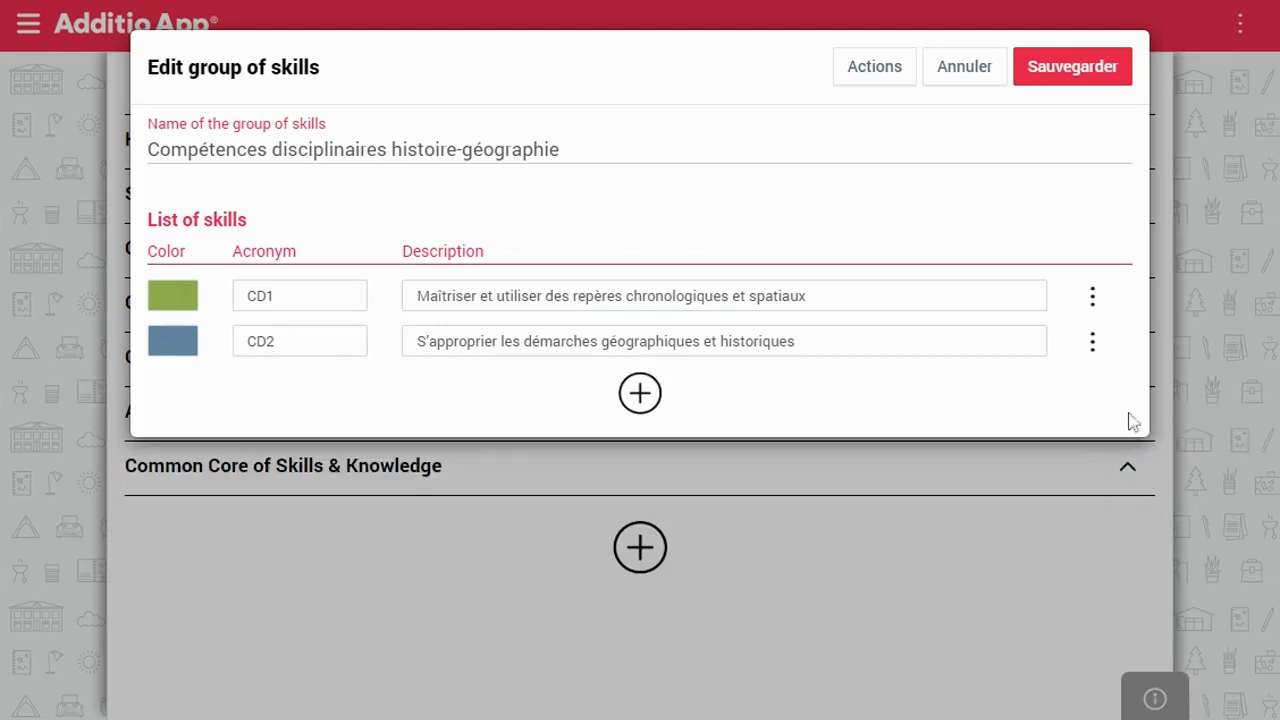
pyautogui.click(880, 82)
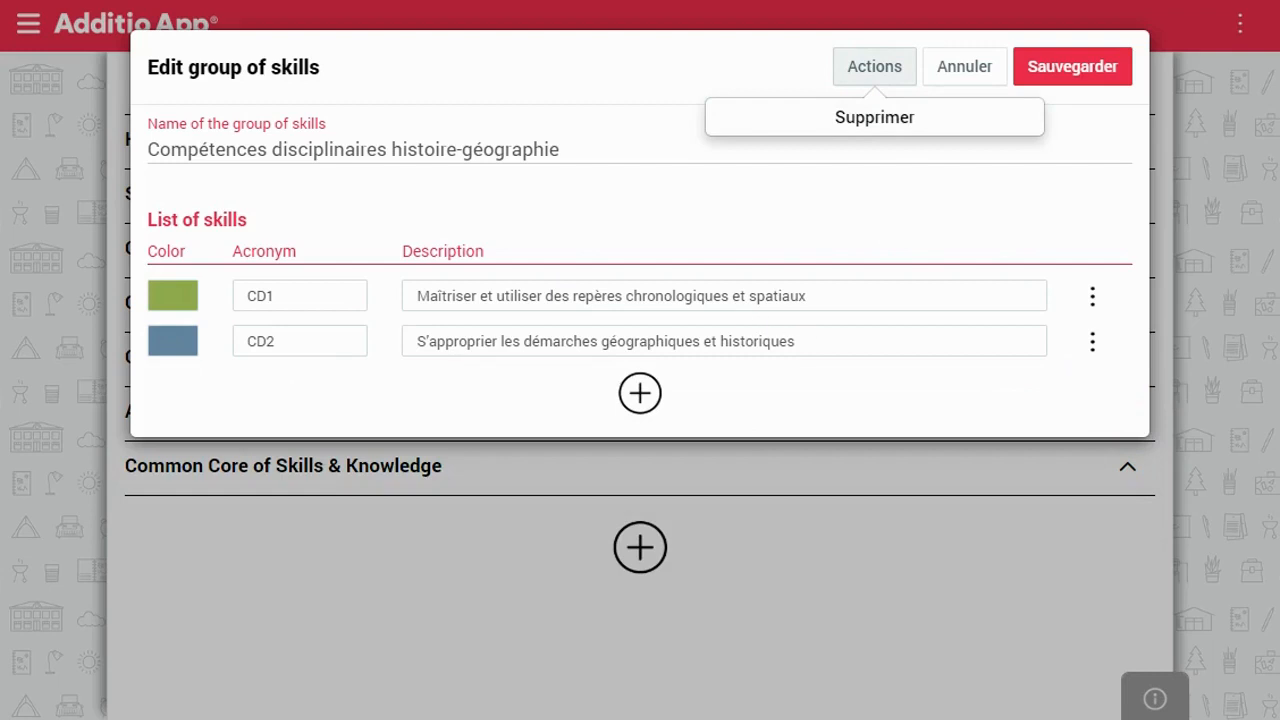
pyautogui.click(975, 82)
# Open the Items de compétences histoire-géographie standards and review the CD1.1 link to skill CD1
pyautogui.click(26, 14)
pyautogui.click(243, 532)
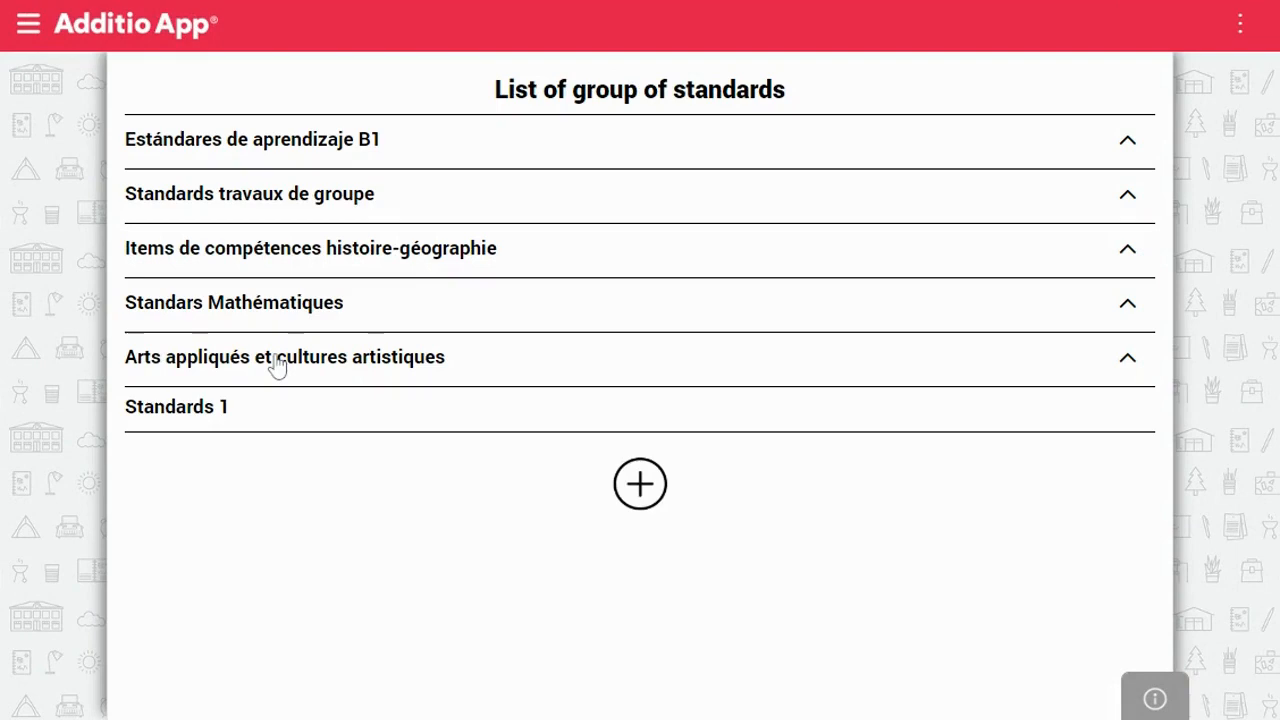
pyautogui.click(262, 250)
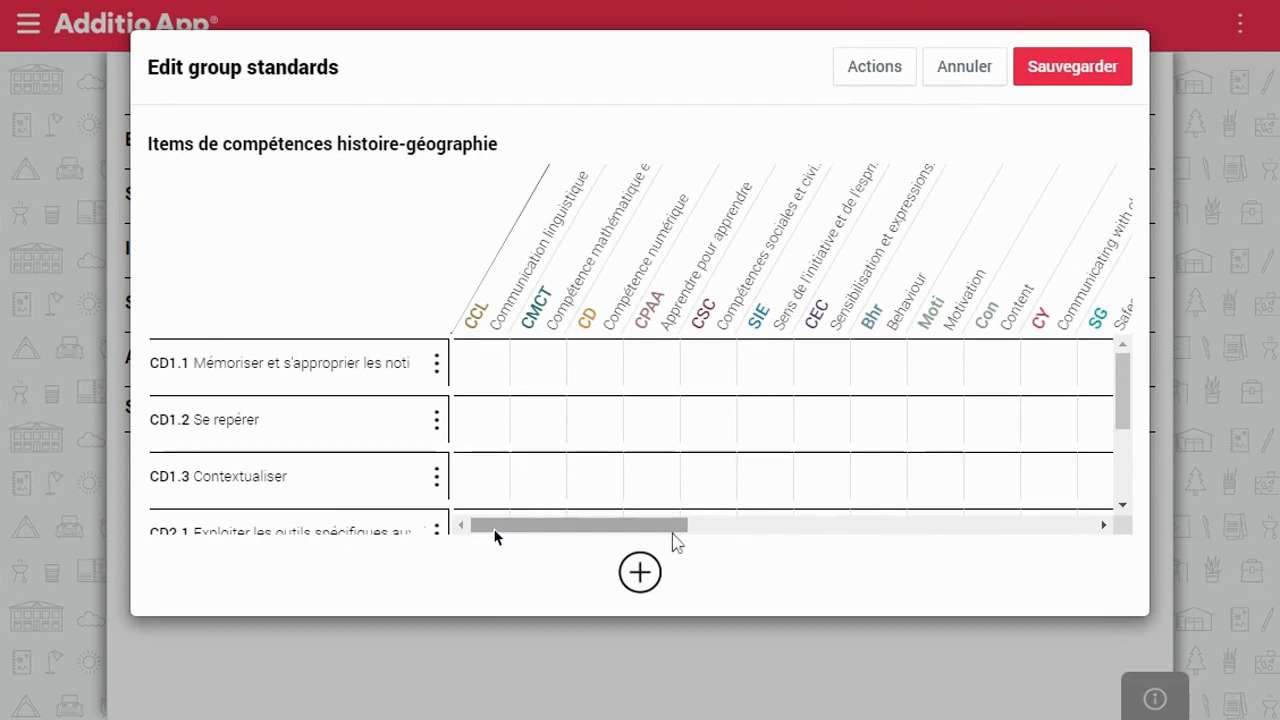
pyautogui.moveTo(494, 531); pyautogui.dragTo(726, 534)
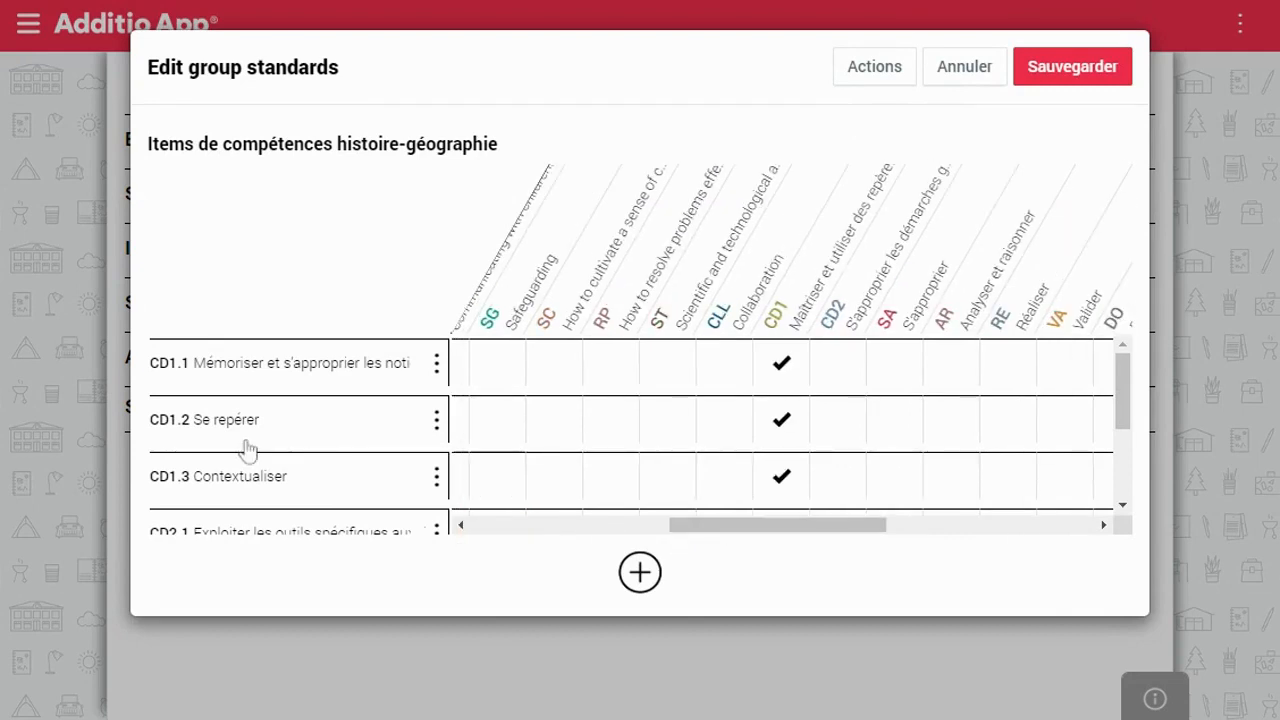
pyautogui.click(778, 380)
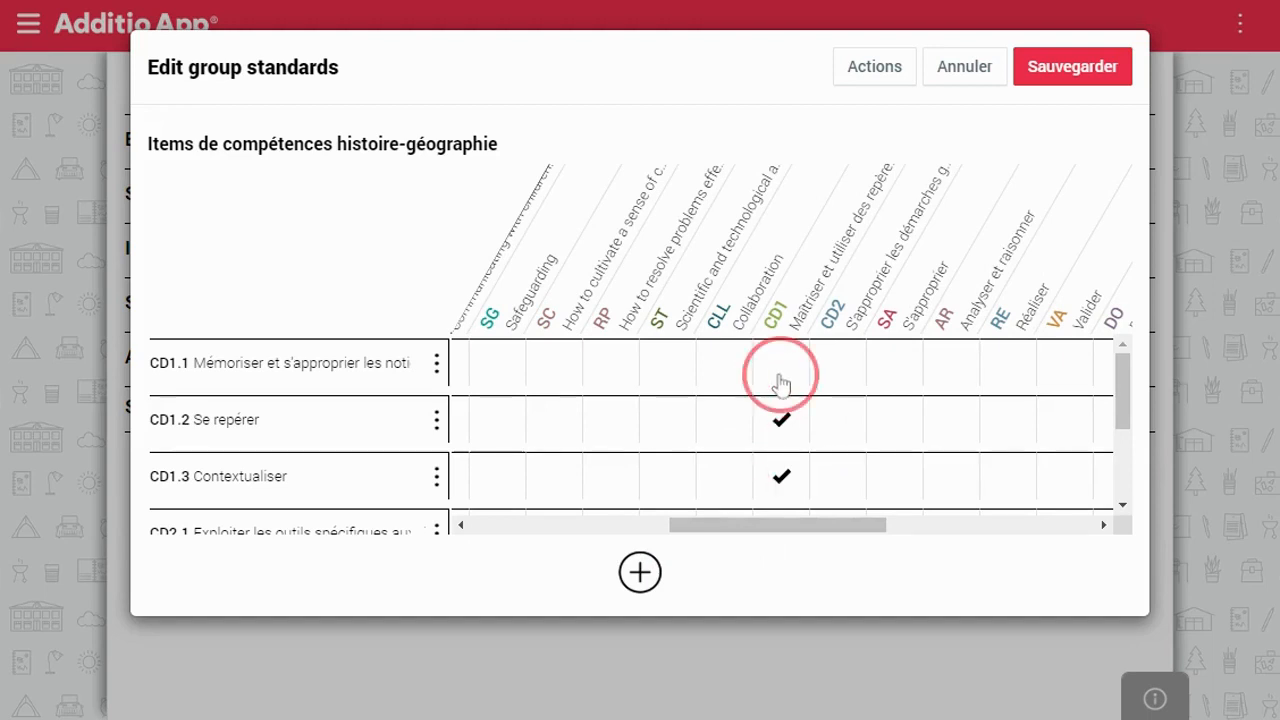
pyautogui.click(1122, 508)
pyautogui.click(1122, 508)
pyautogui.click(1122, 508)
pyautogui.click(1122, 508)
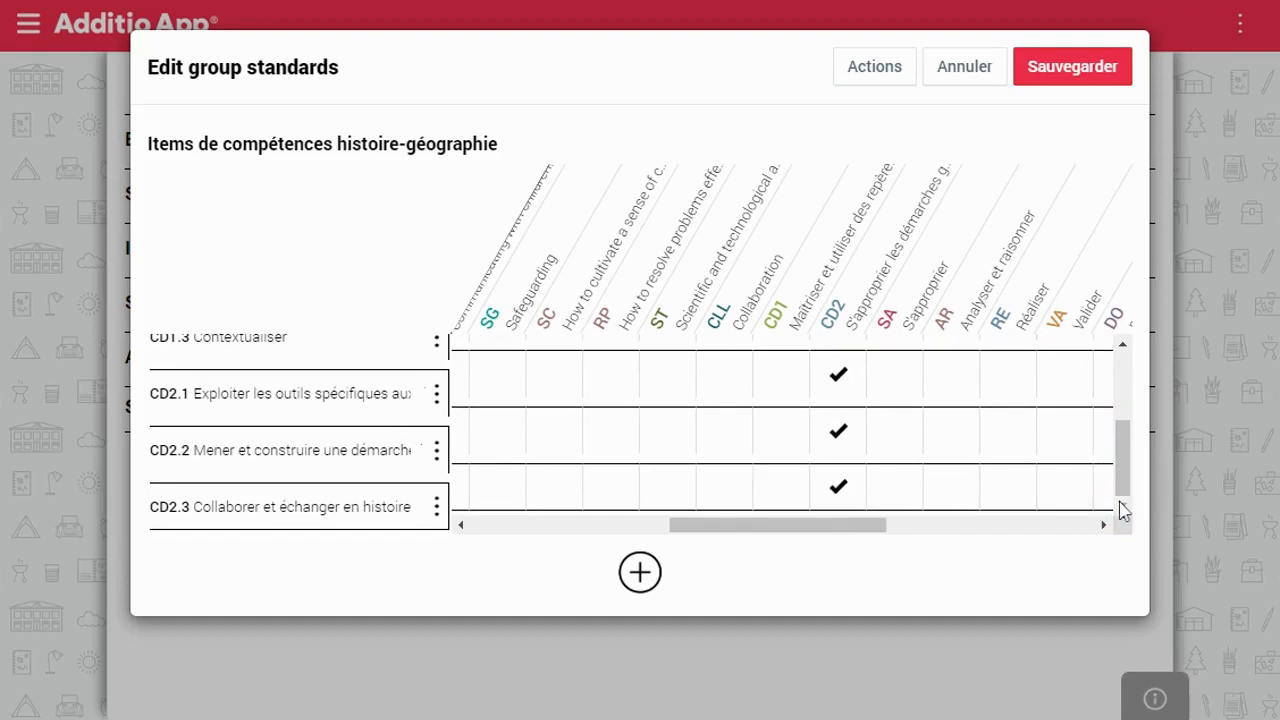
pyautogui.click(876, 76)
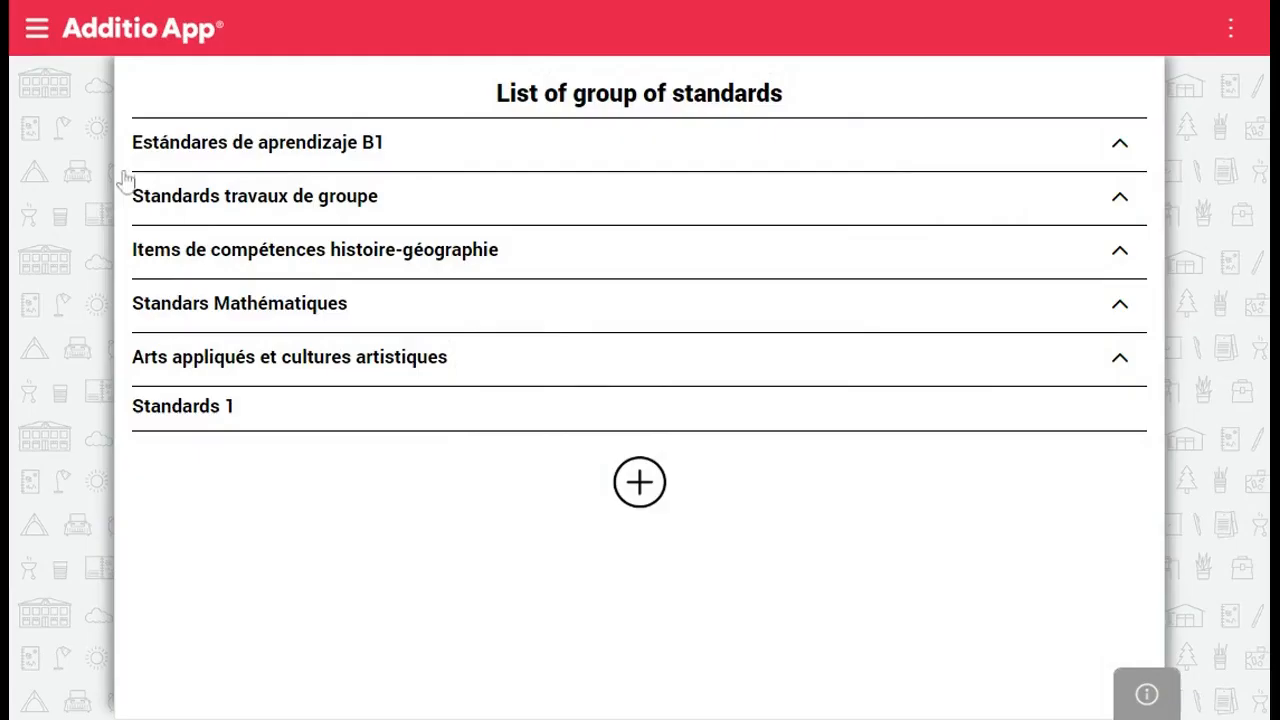
# Switch to the Français - 5A gradebook and show its Skills tab with CCL–SIE scores
pyautogui.click(38, 38)
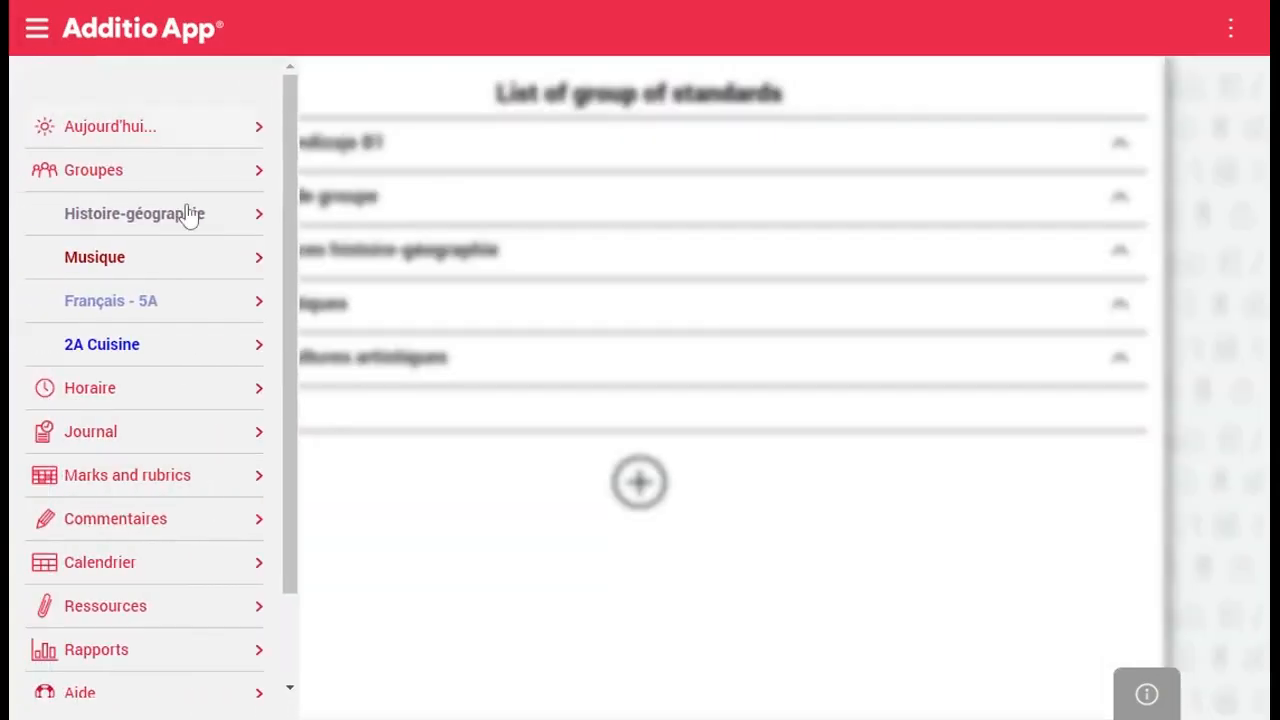
pyautogui.click(177, 300)
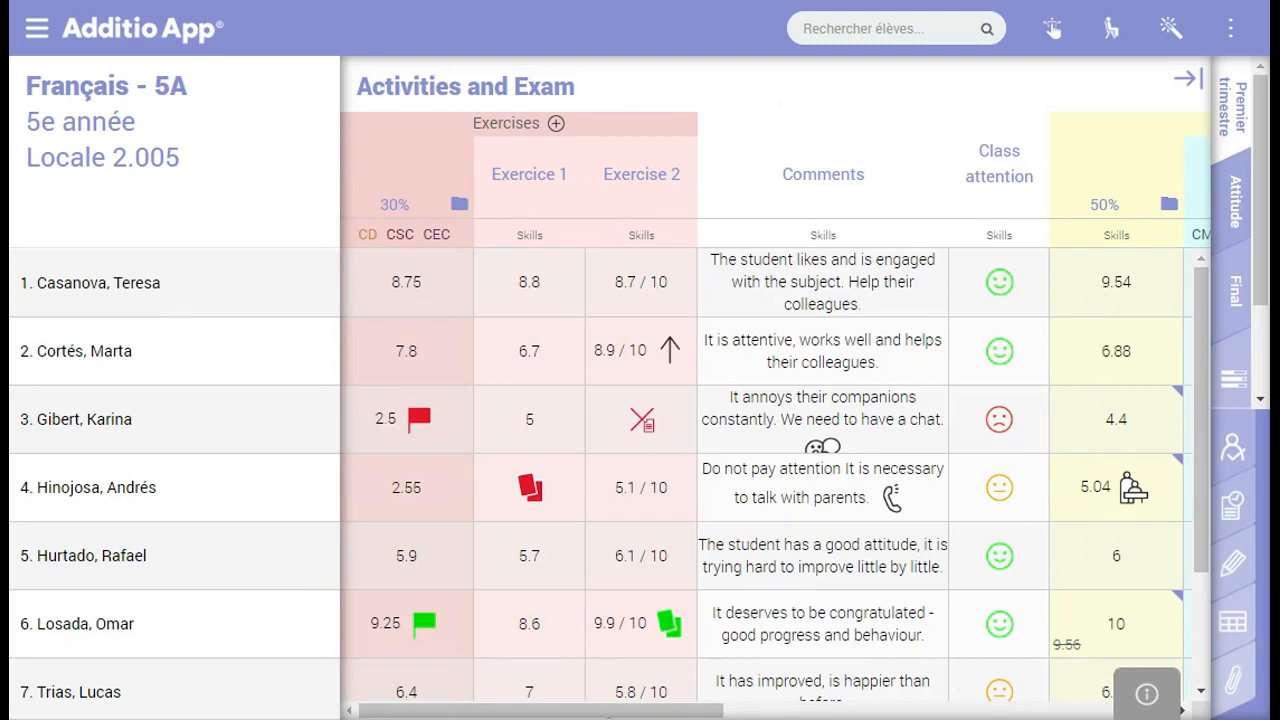
pyautogui.click(1261, 400)
pyautogui.click(1240, 275)
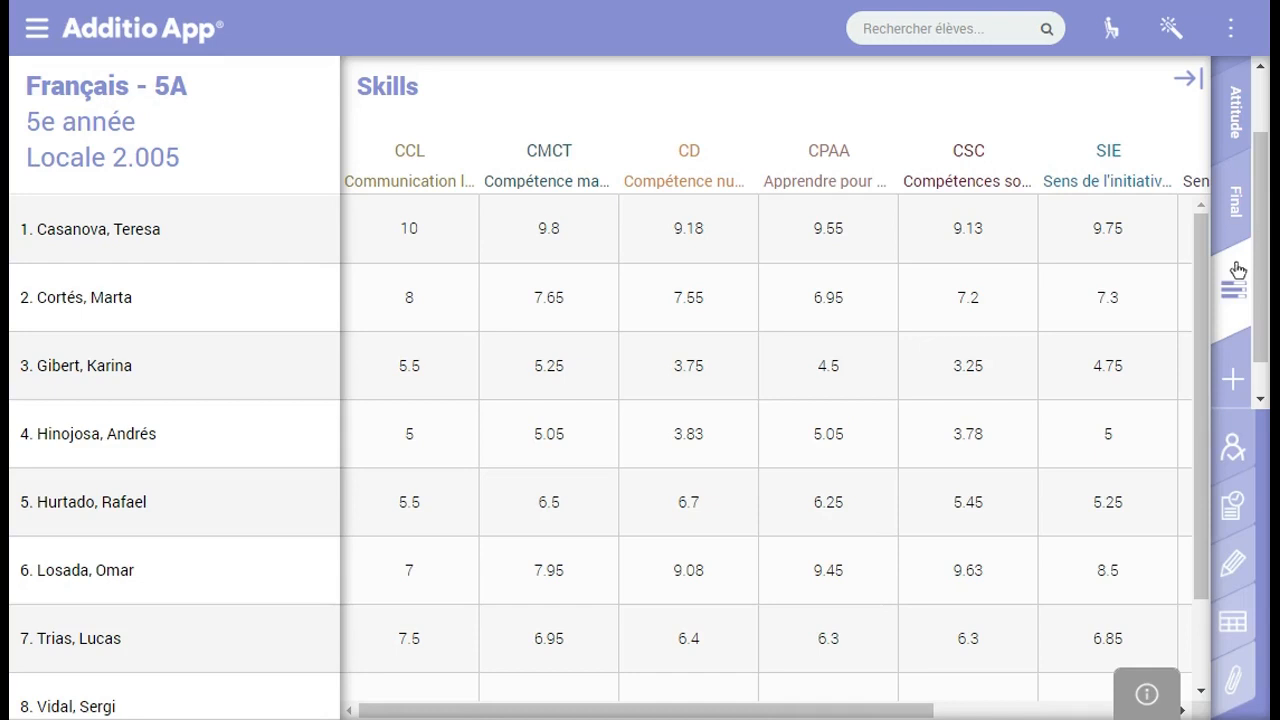
# Check which gradebook columns feed the CCL, CMCT and CD skills
pyautogui.moveTo(764, 708); pyautogui.dragTo(530, 690)
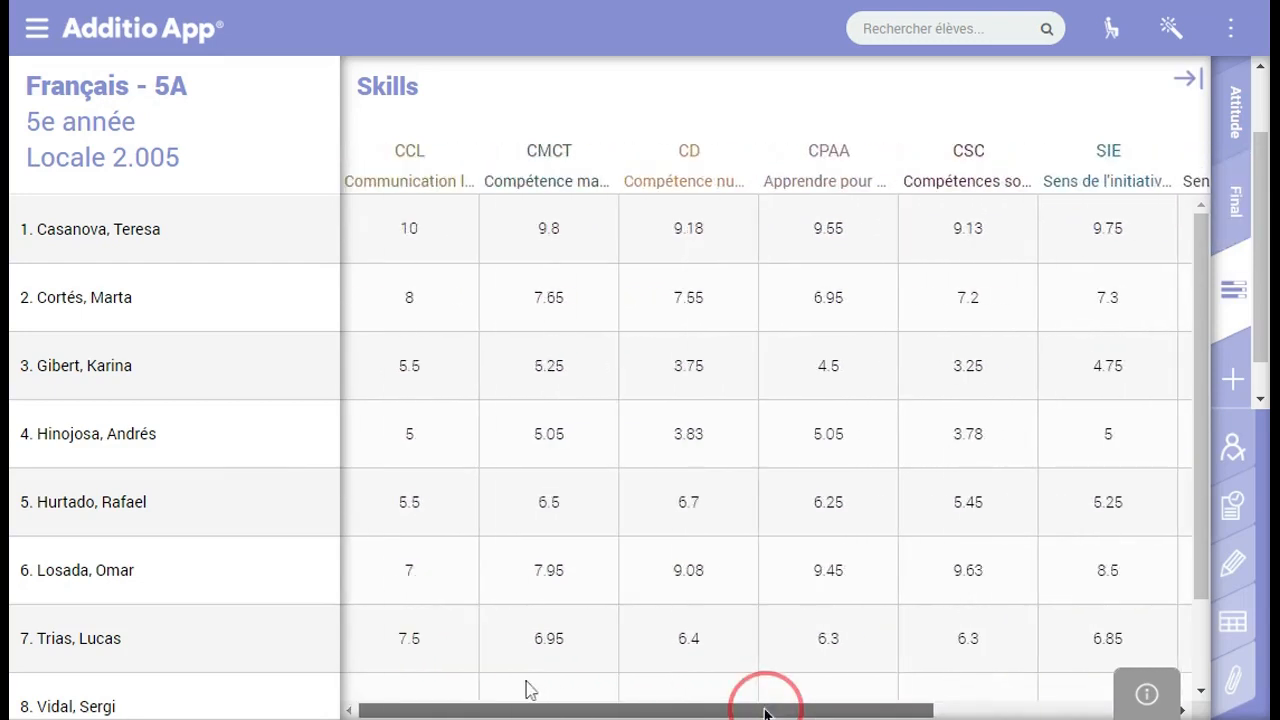
pyautogui.click(423, 177)
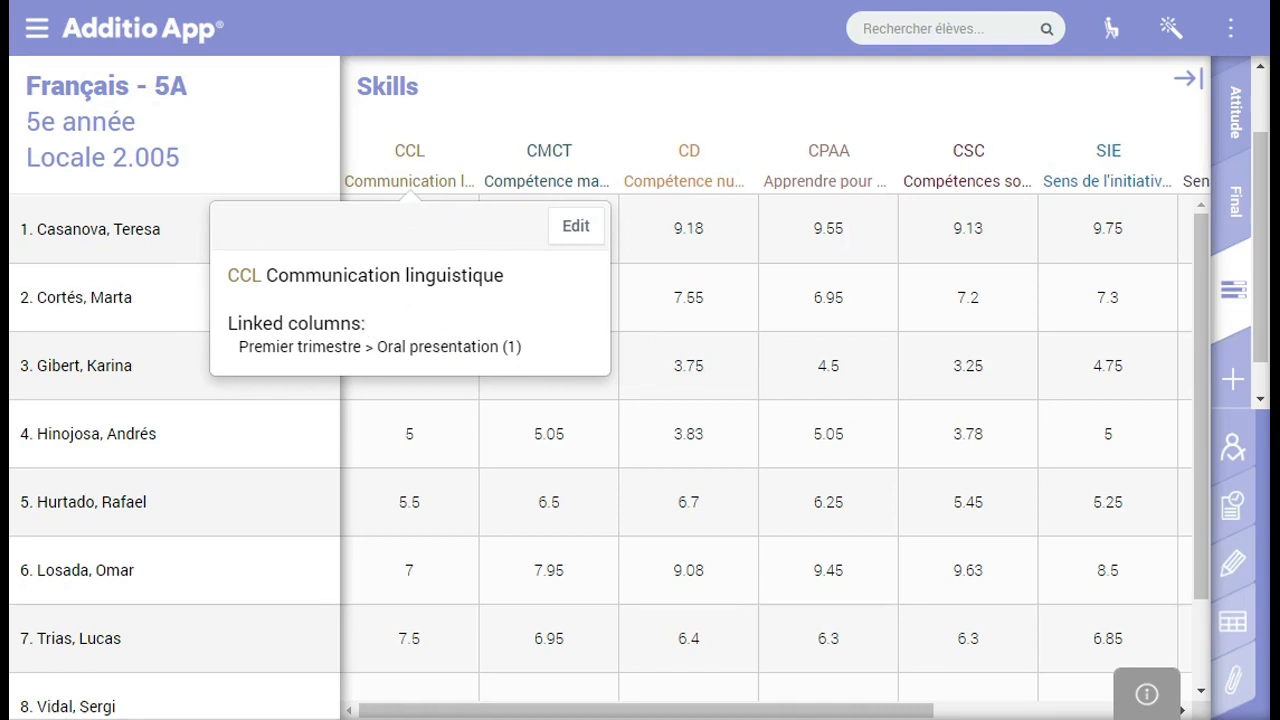
pyautogui.click(563, 175)
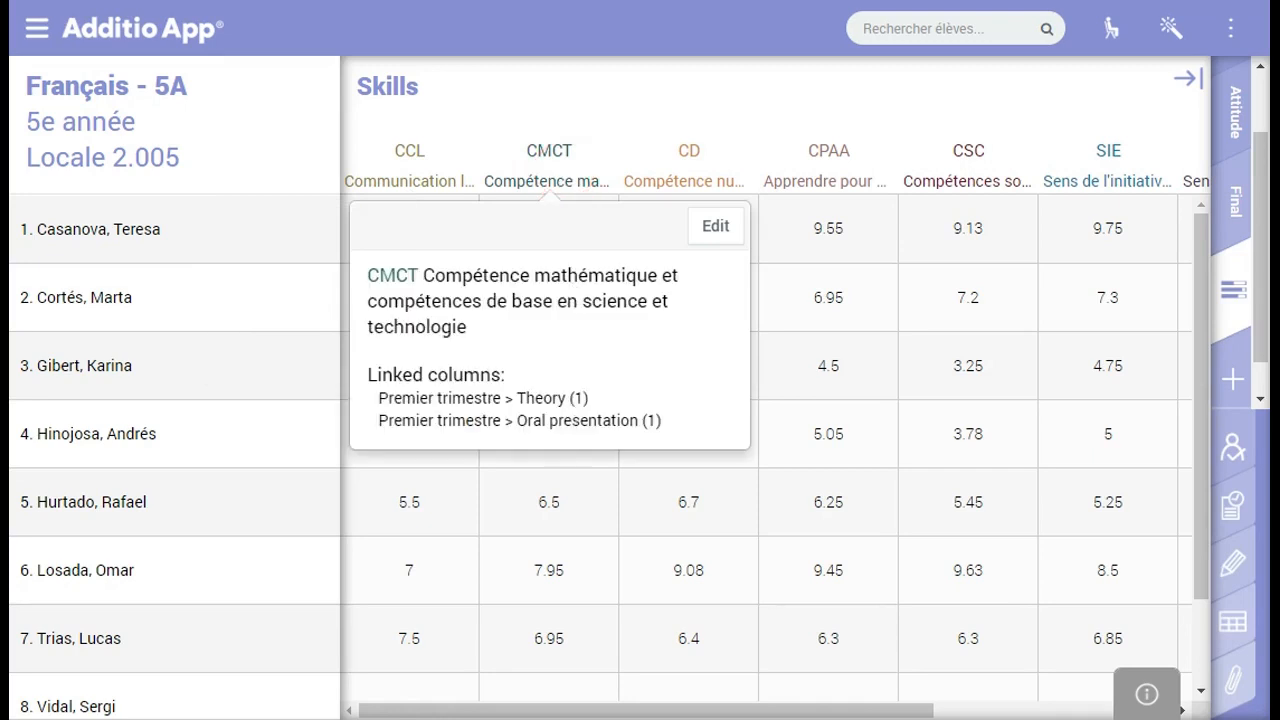
pyautogui.click(684, 183)
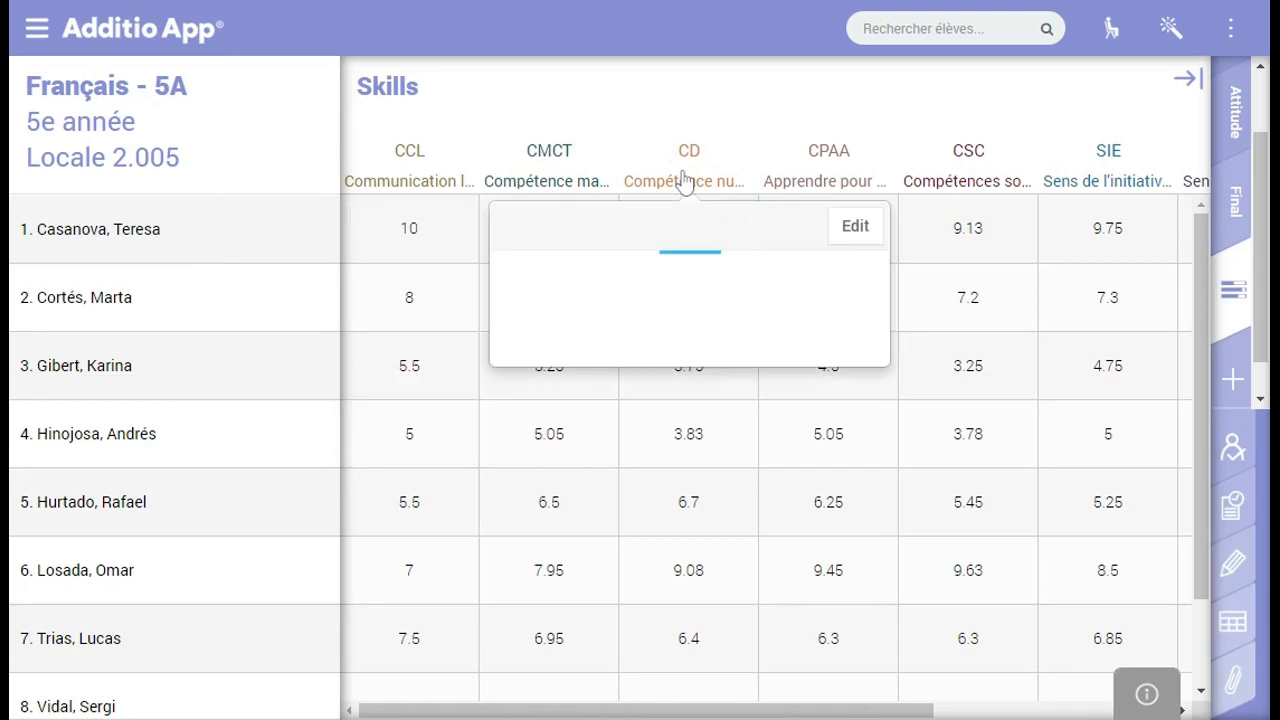
# Close the CD skill details, scroll right to the Radar column, and show the first student's radar chart
pyautogui.click(760, 113)
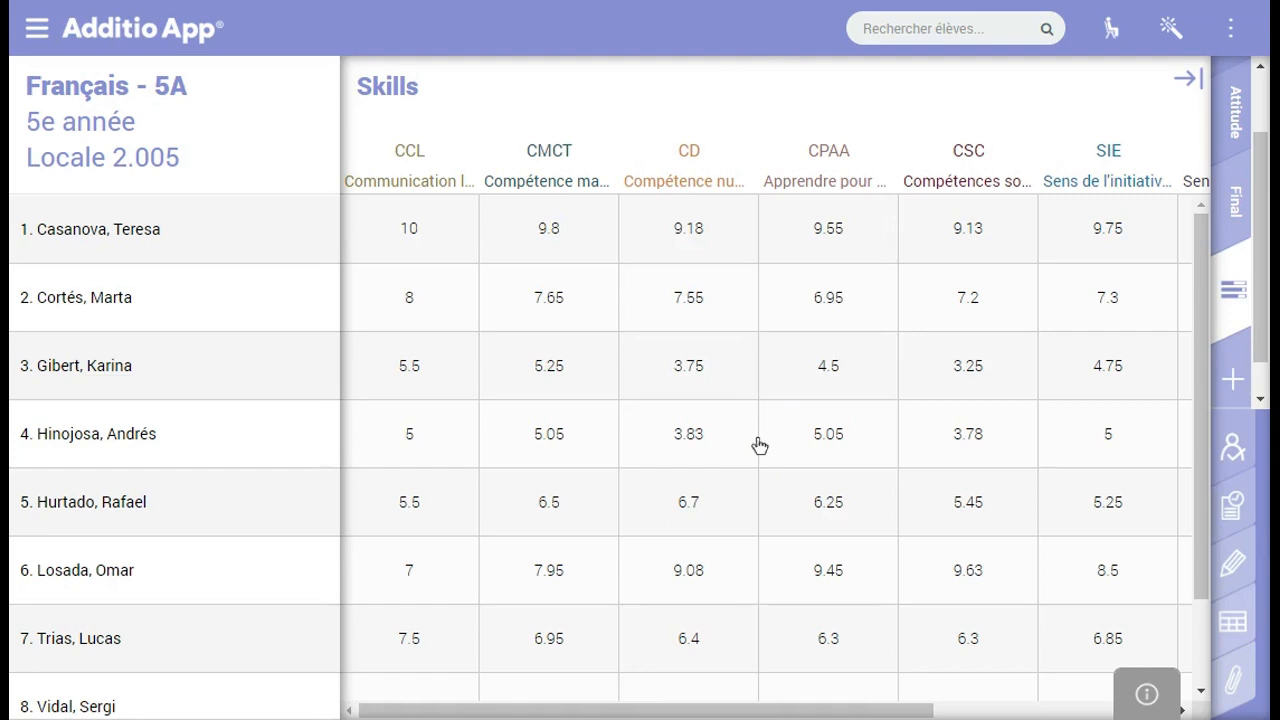
pyautogui.moveTo(820, 706); pyautogui.dragTo(1063, 684)
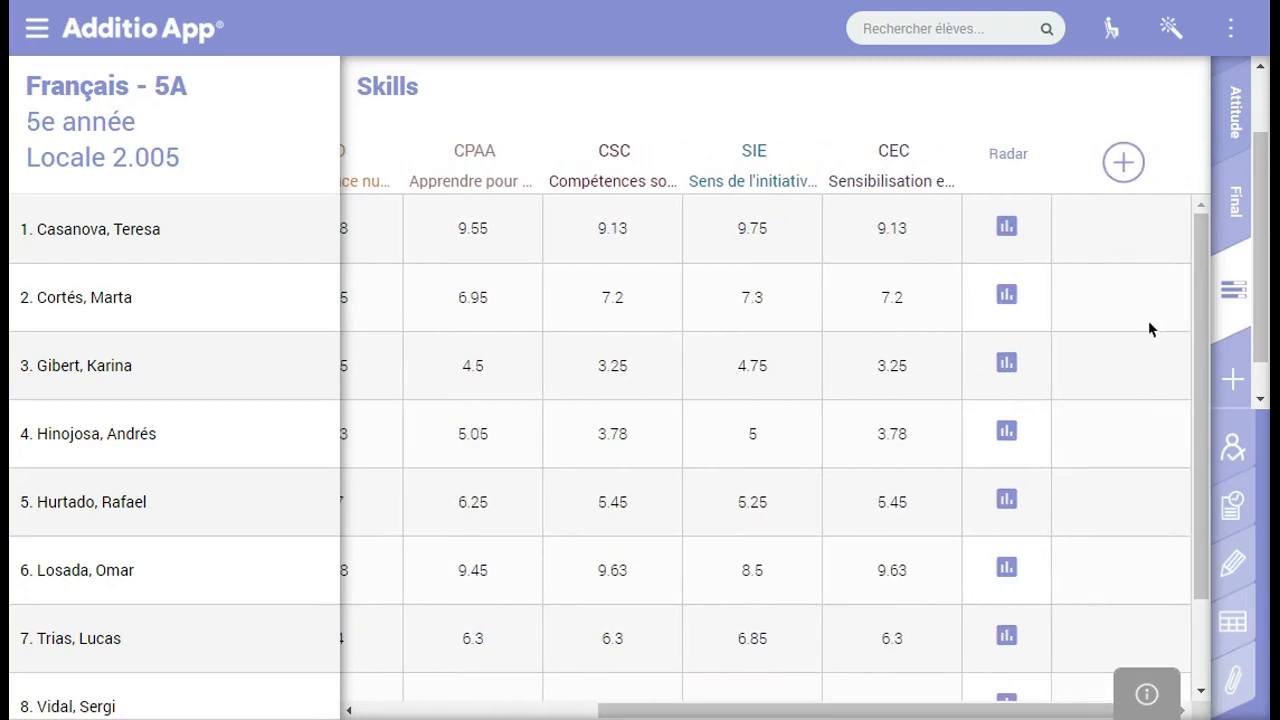
pyautogui.click(1008, 229)
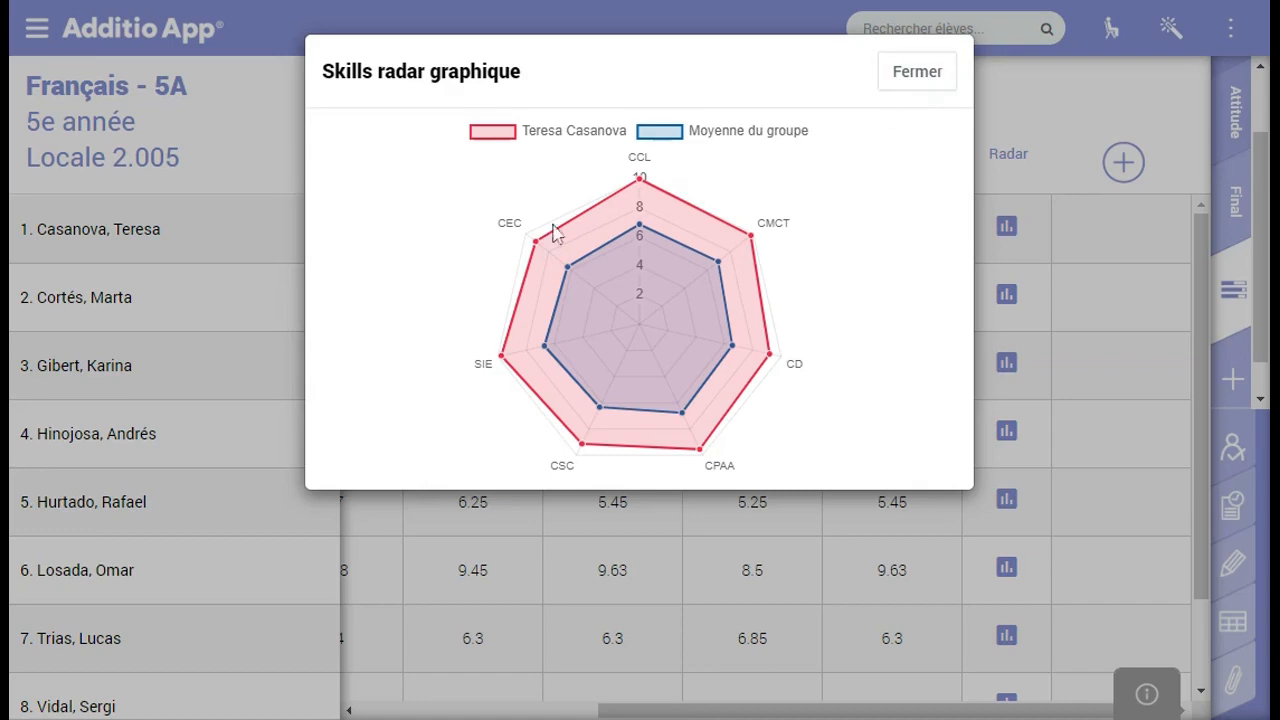
# Compare the second, third and fourth students' skills radar charts, then close the chart
pyautogui.click(950, 88)
pyautogui.click(1006, 364)
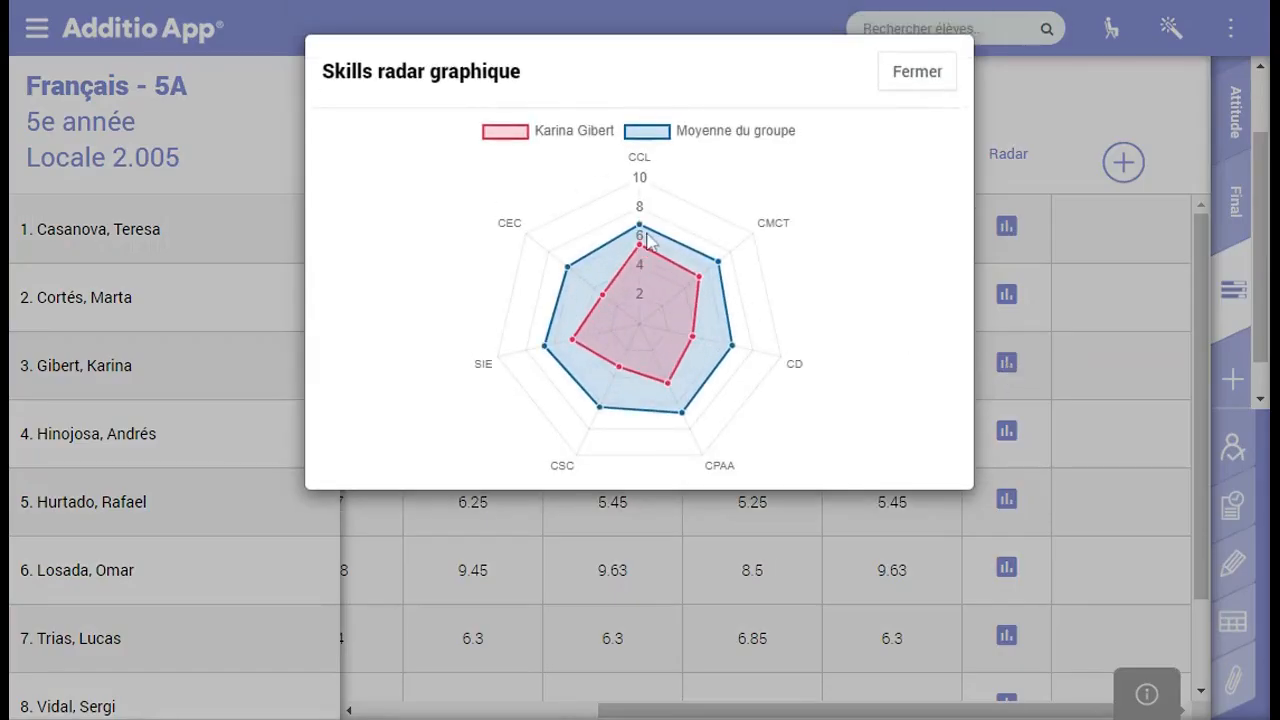
pyautogui.click(1006, 297)
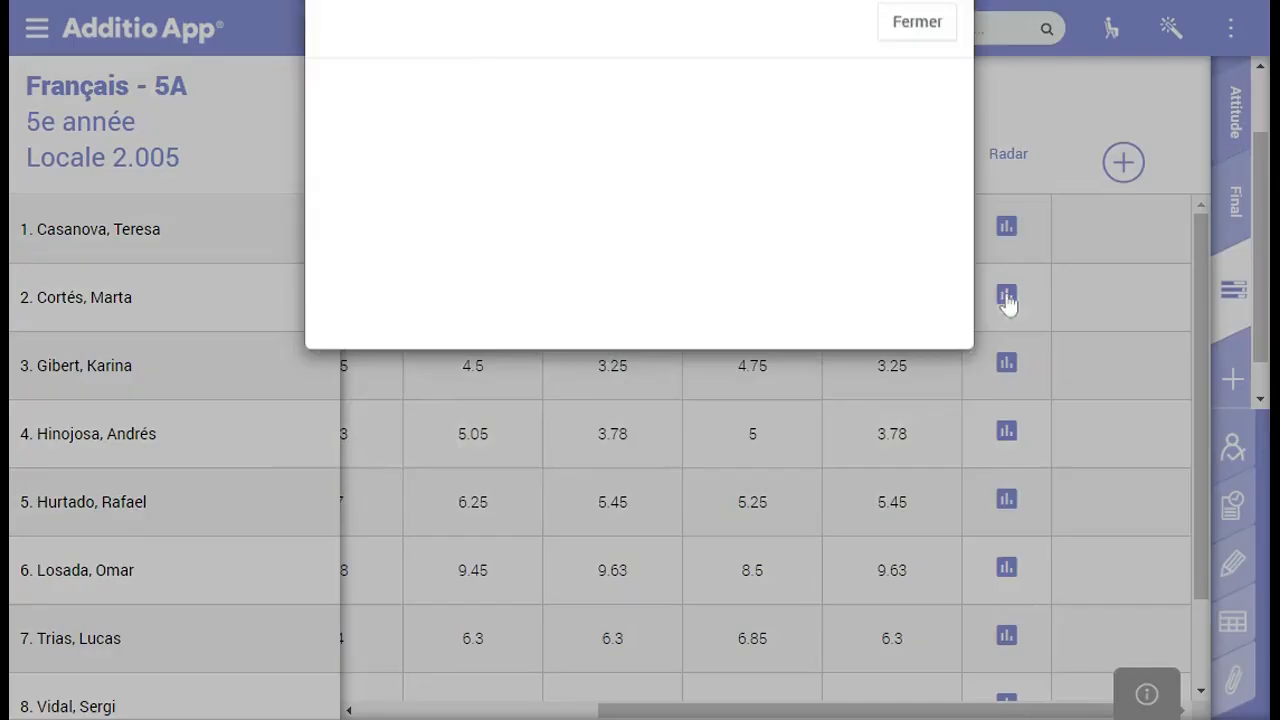
pyautogui.click(915, 72)
pyautogui.click(1006, 431)
pyautogui.click(910, 76)
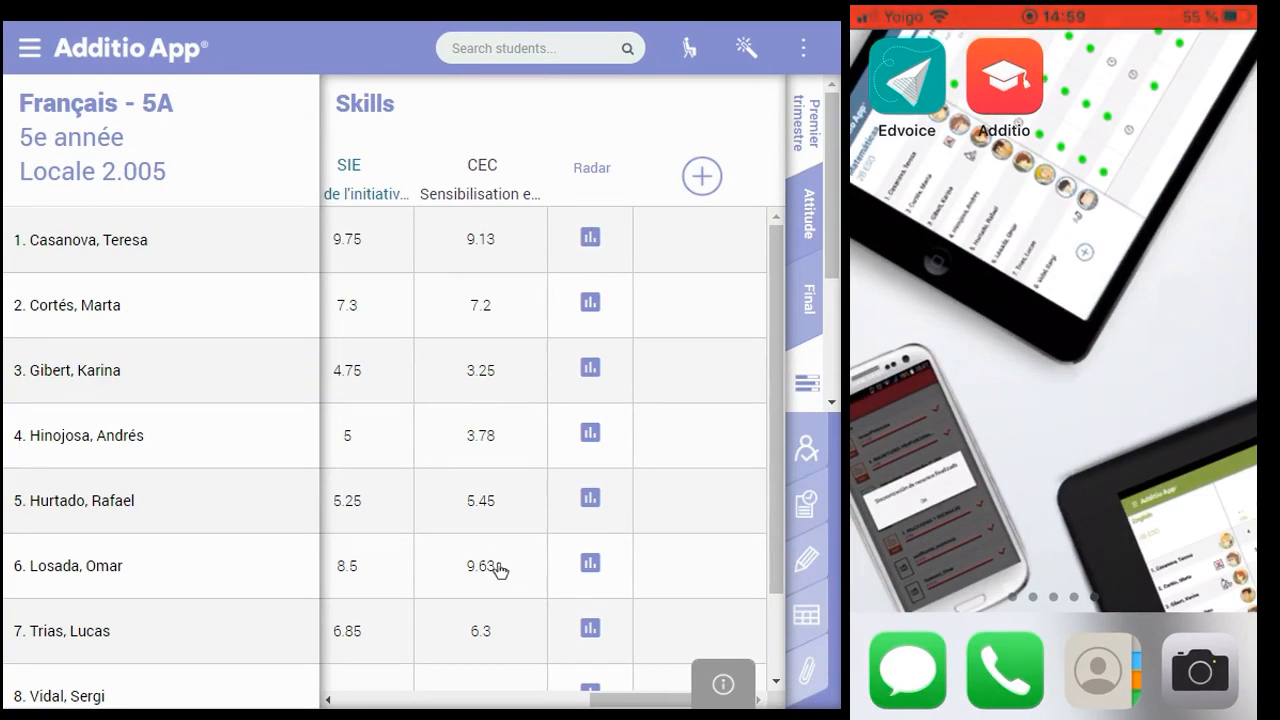
# Show the Musique group on the desktop, then open Musique and its Synchroniser settings on the phone
pyautogui.click(30, 64)
pyautogui.click(120, 282)
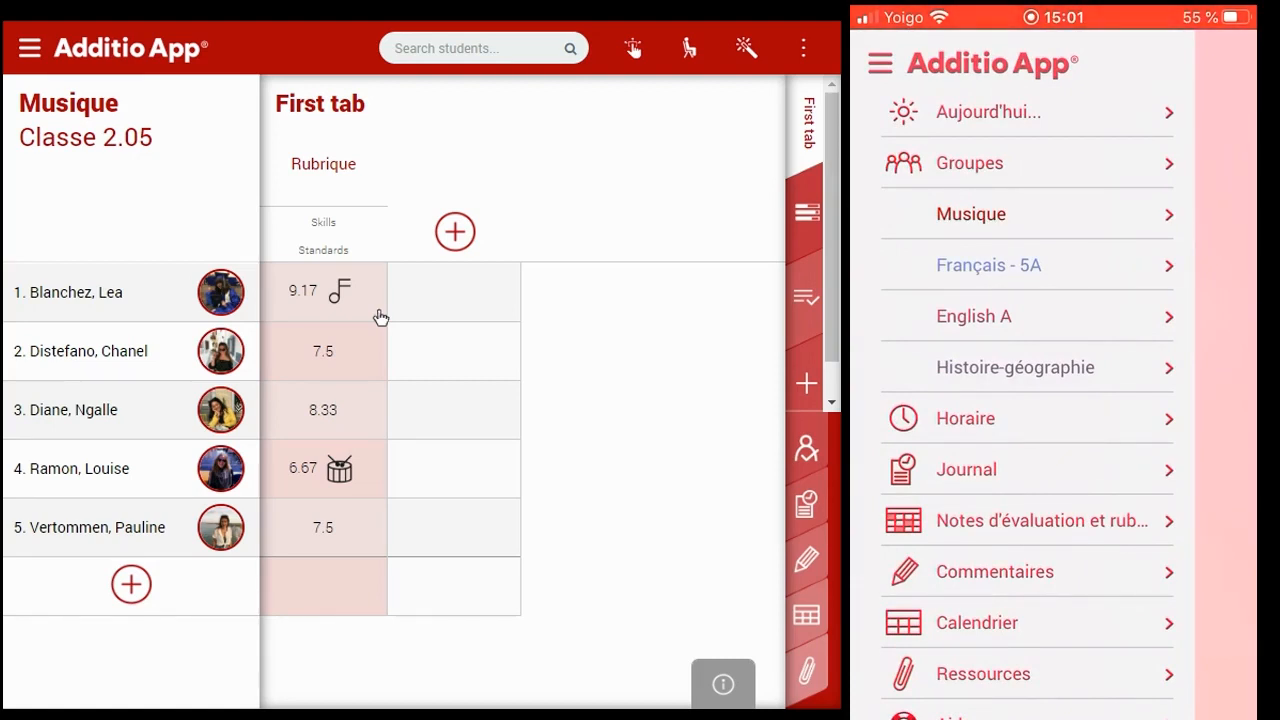
pyautogui.scroll(-3, 1027, 400)
pyautogui.scroll(4, 1027, 400)
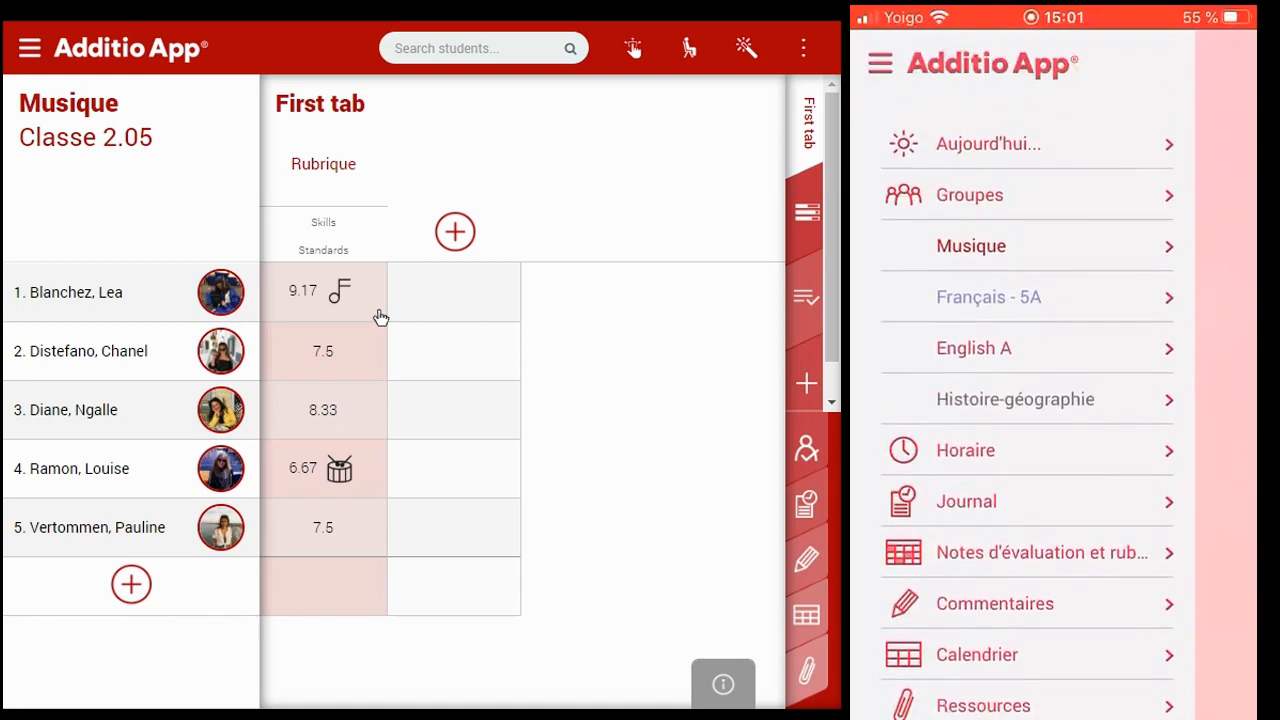
pyautogui.click(971, 214)
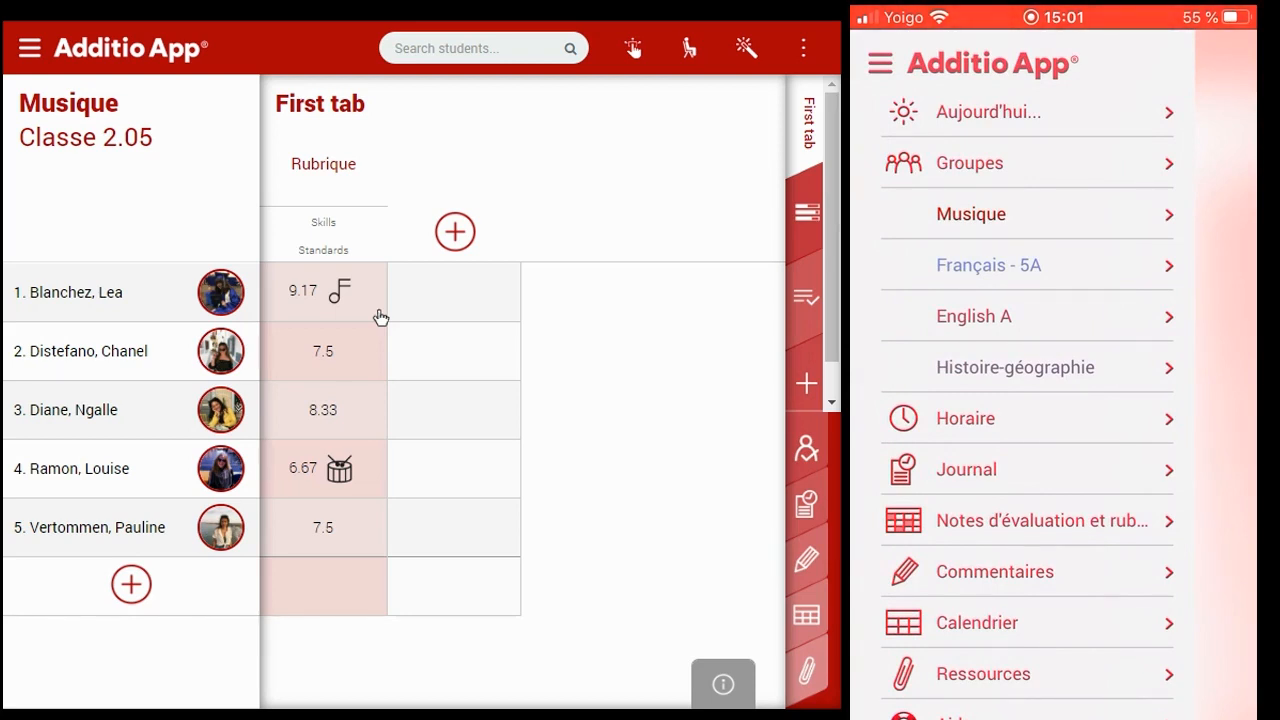
pyautogui.scroll(-2, 1027, 400)
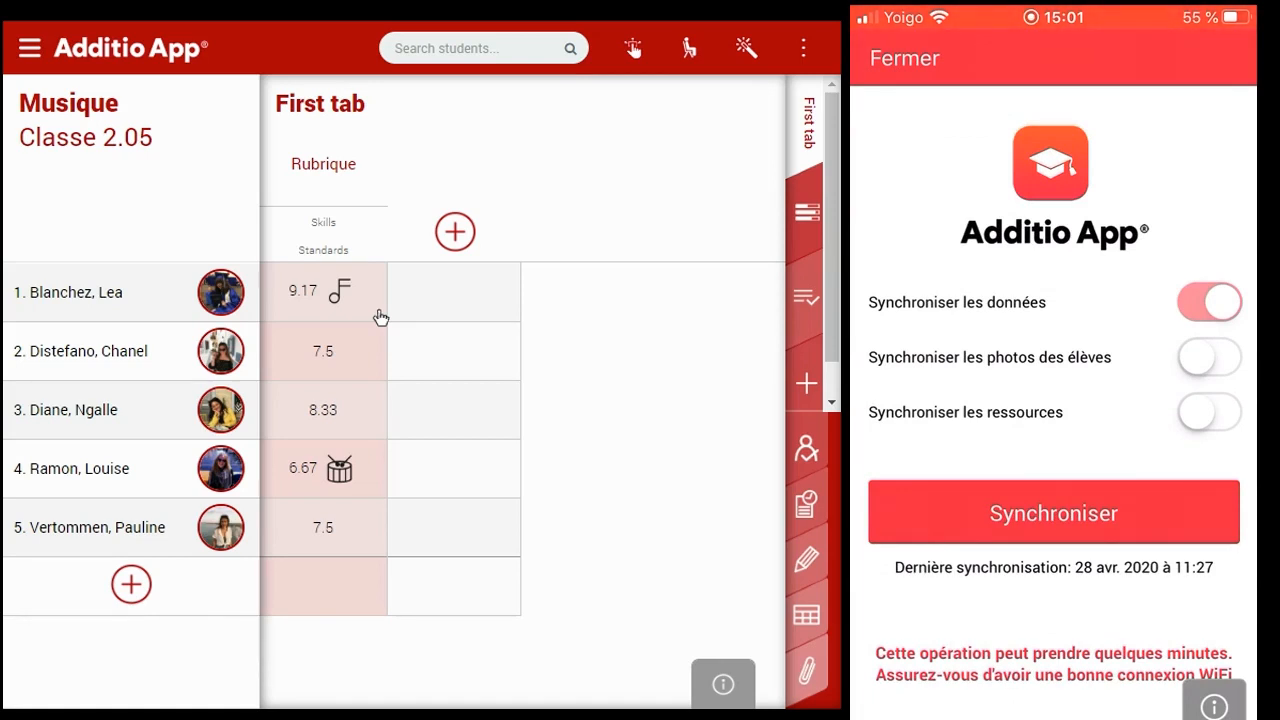
# Turn on student photos and resources syncing on the phone and run Synchroniser
pyautogui.click(1209, 357)
pyautogui.click(1209, 412)
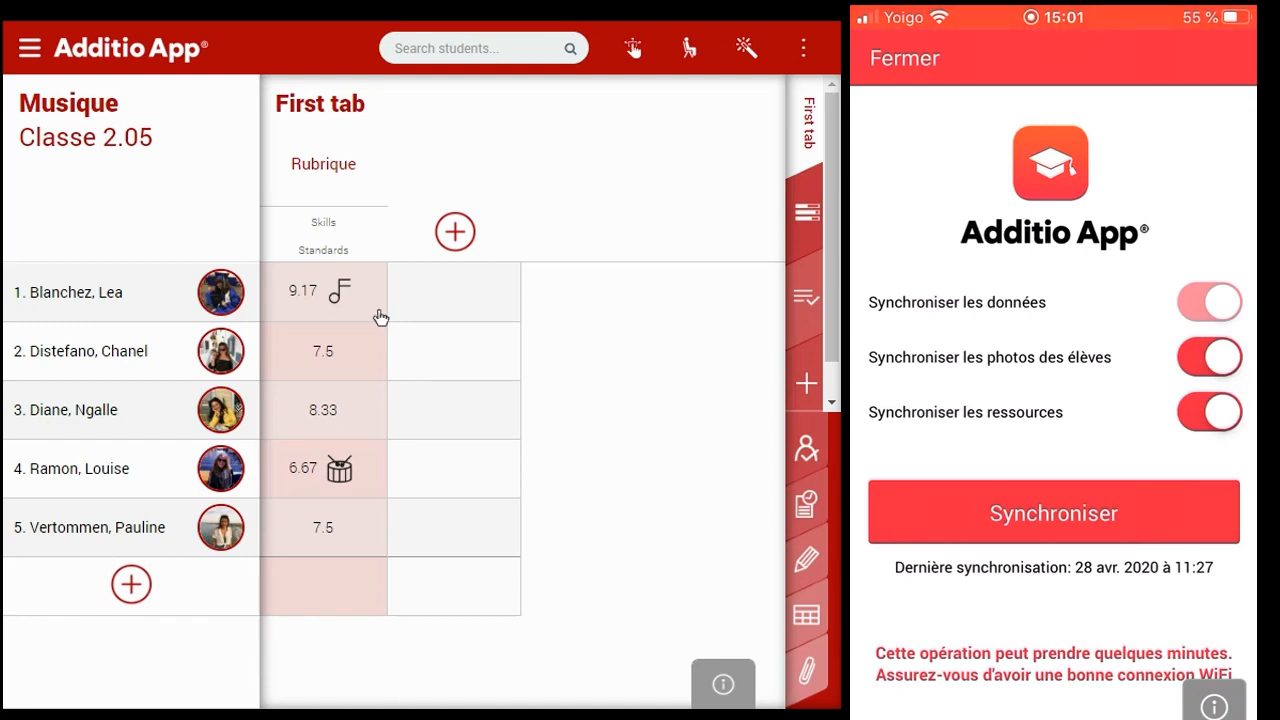
pyautogui.scroll(-1, 1054, 400)
pyautogui.click(1054, 507)
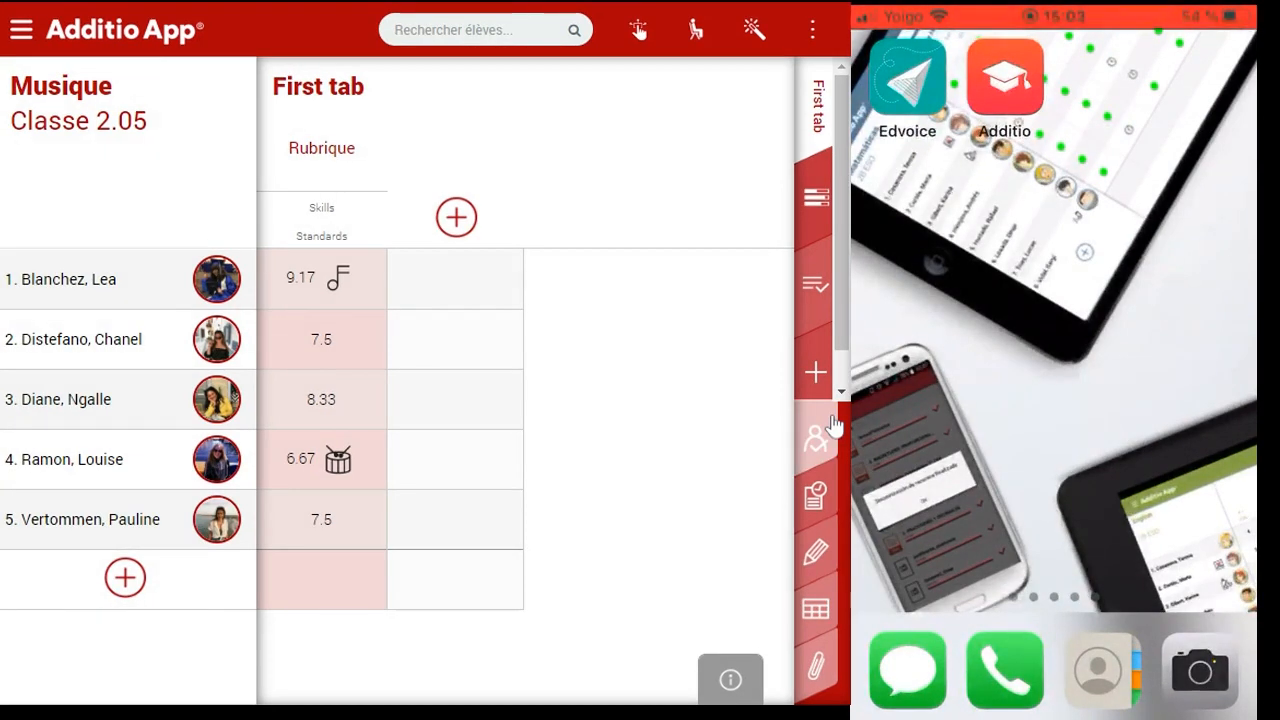
# Try sending the 9.17 rubric grade, then dismiss the Activate Edvoice notice
pyautogui.click(312, 288)
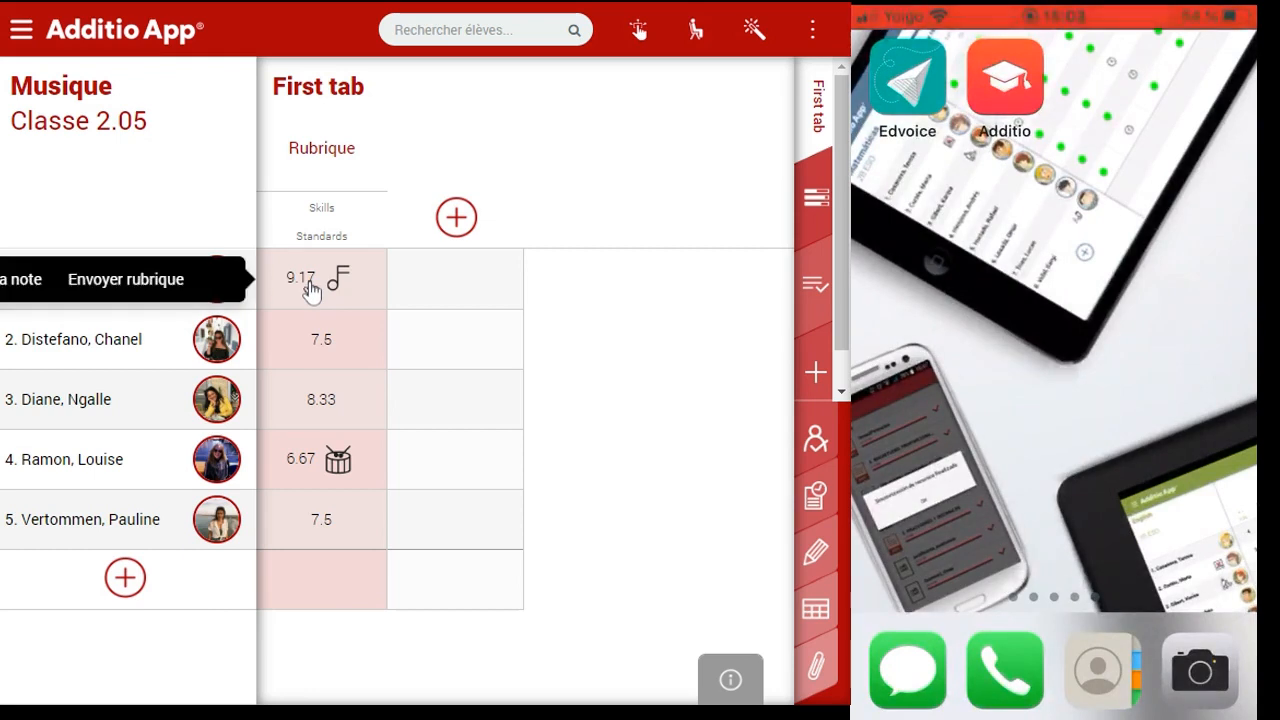
pyautogui.click(30, 285)
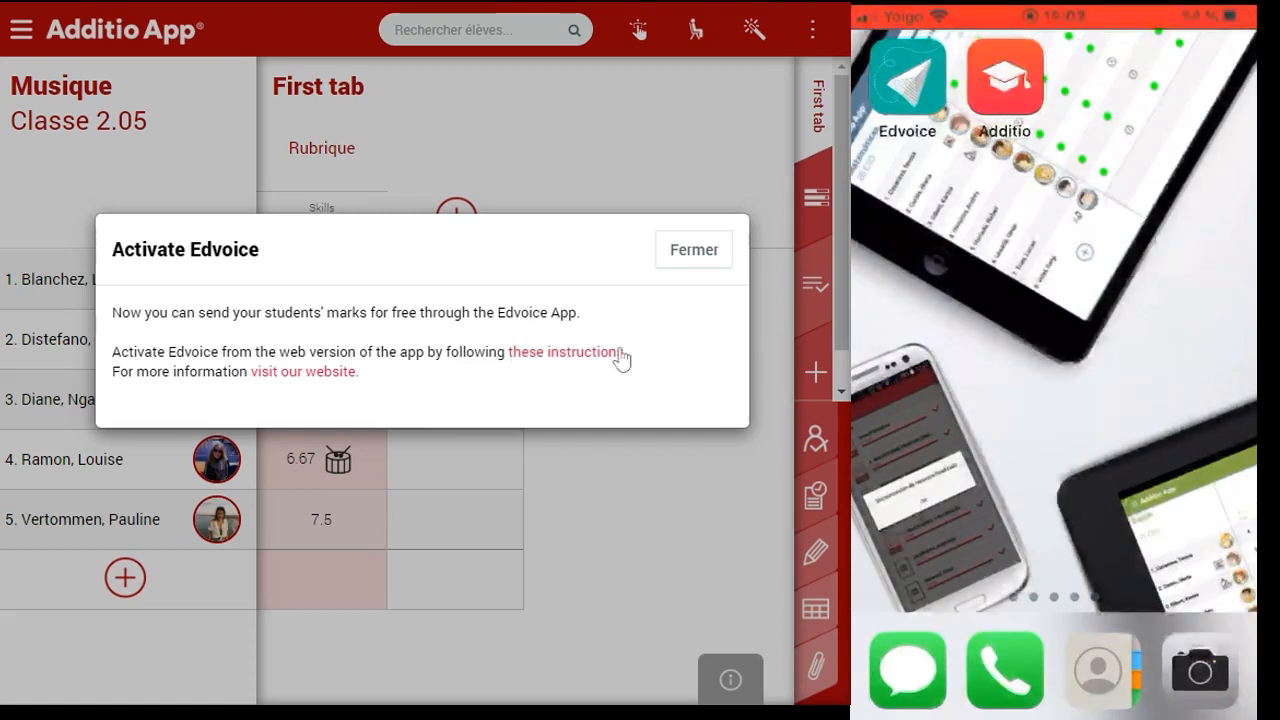
pyautogui.click(686, 264)
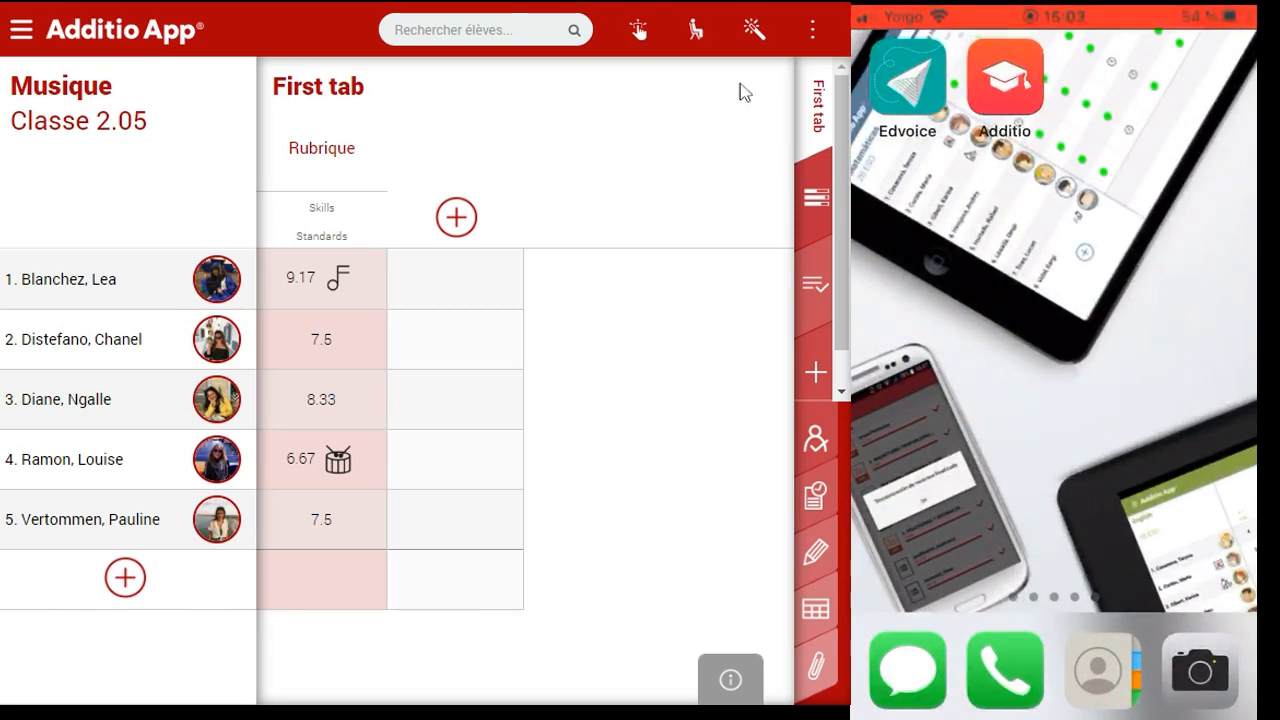
# Activate Edvoice for the Musique group from the group options' Edvoice submenu
pyautogui.click(812, 29)
pyautogui.moveTo(660, 258)
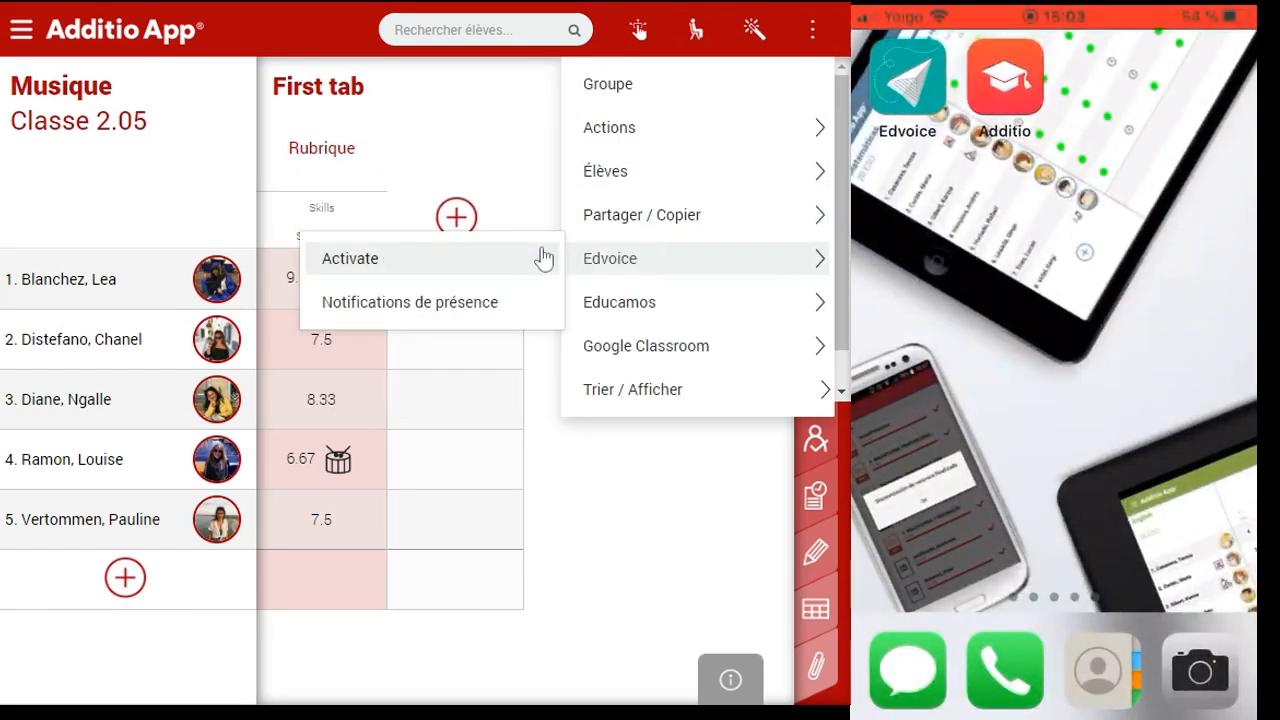
pyautogui.click(543, 258)
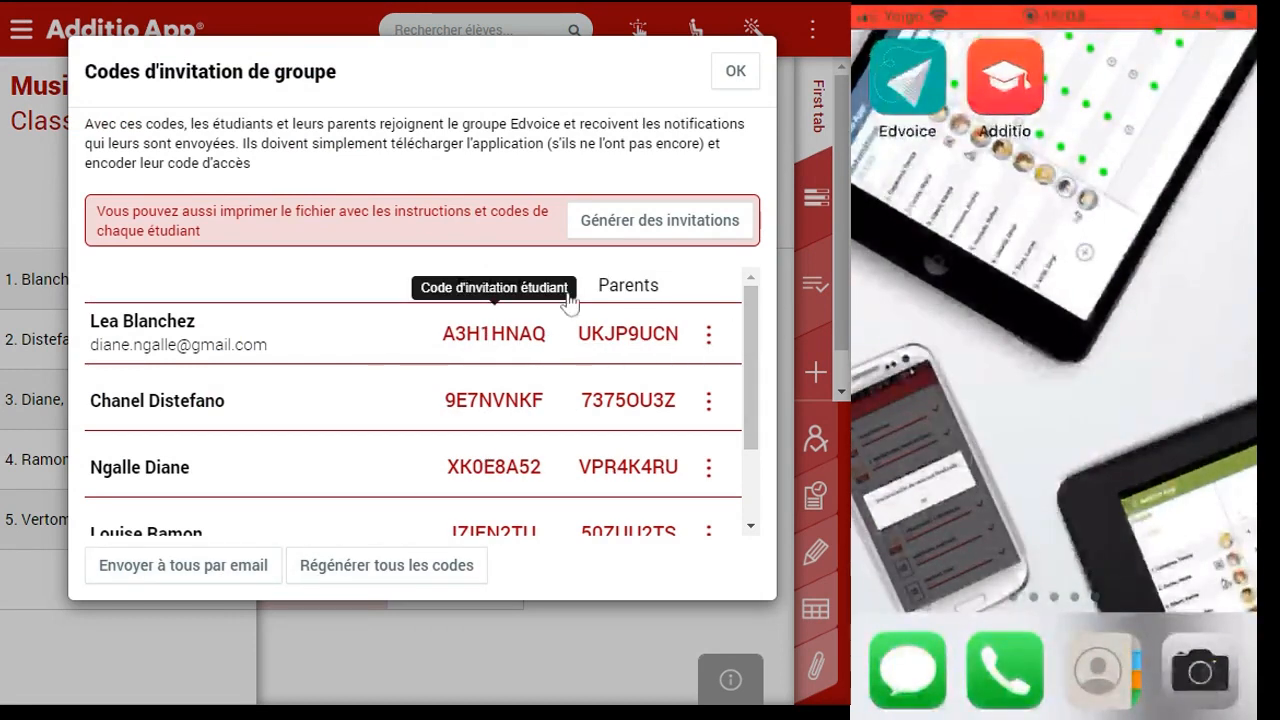
# Join the Musique group in the phone's Edvoice app with the first student's invite code, then close the codes list
pyautogui.moveTo(747, 338)
pyautogui.mouseDown()
pyautogui.moveTo(757, 423)
pyautogui.moveTo(753, 320)
pyautogui.mouseUp()
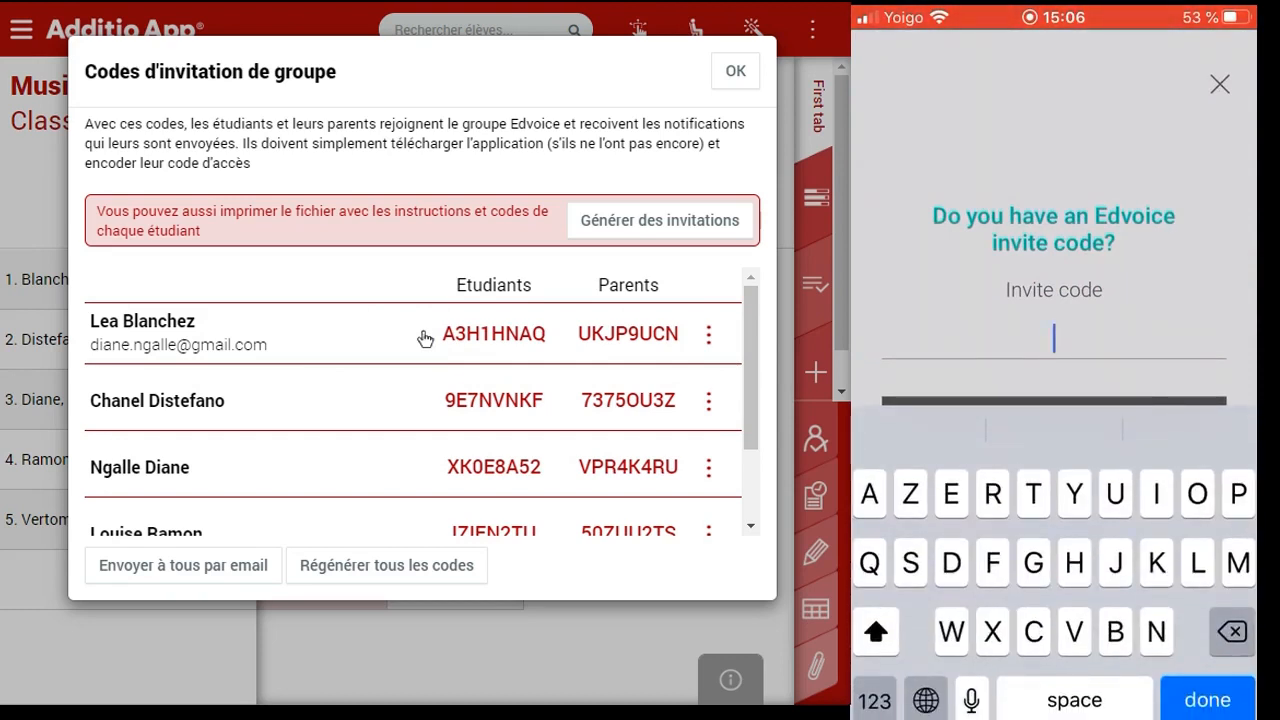
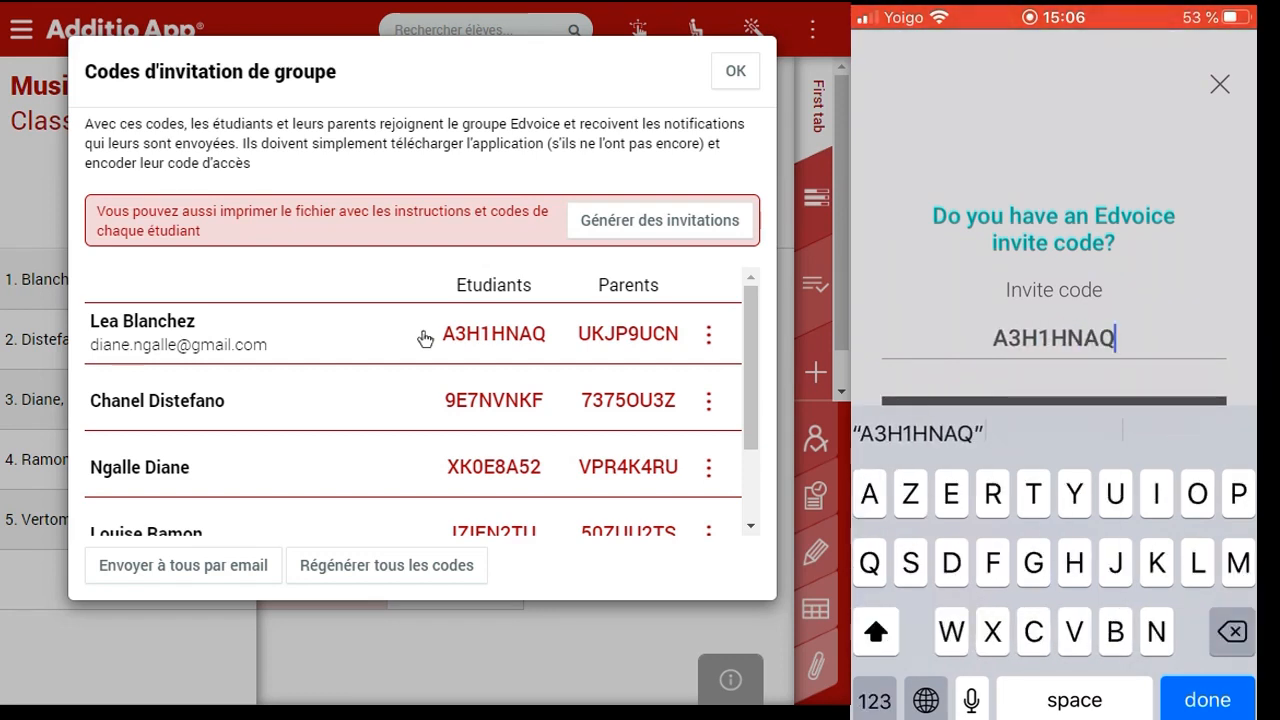
pyautogui.press('Return')
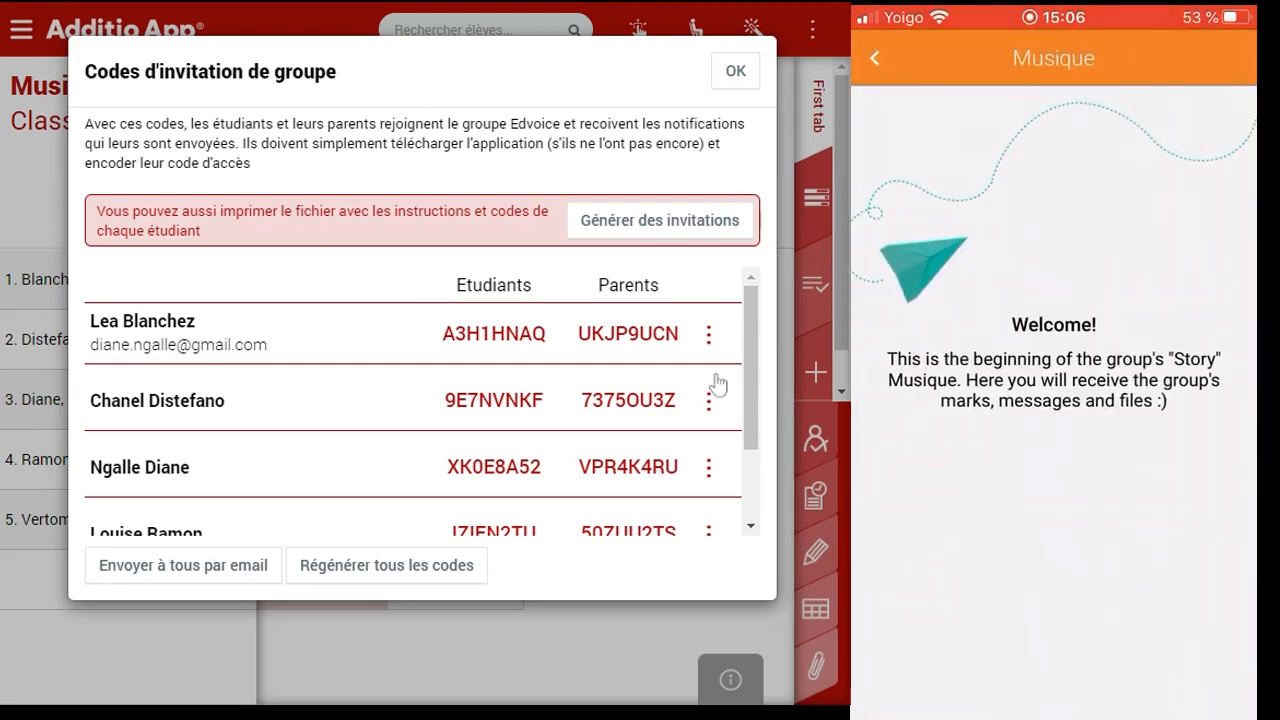
pyautogui.click(736, 74)
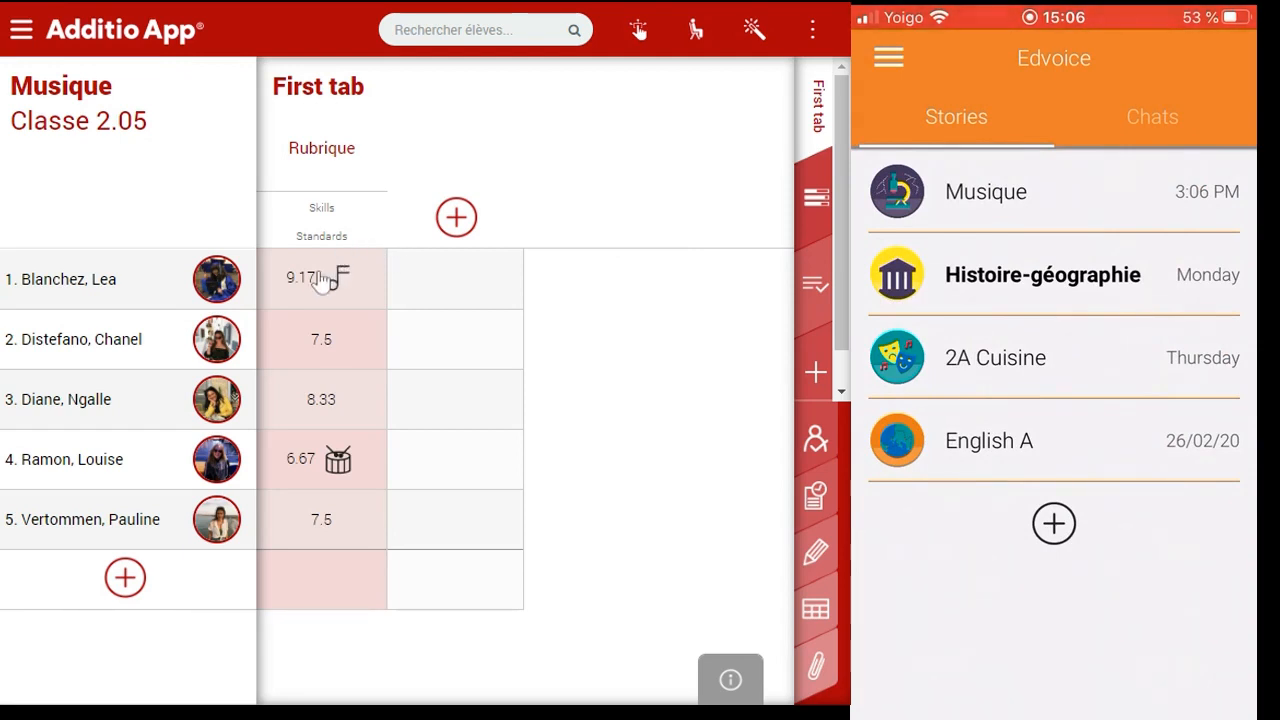
# Send the 9.17 rubric grade to the student via Edvoice with subject 'Rubrique musique' and confirm
pyautogui.click(322, 280)
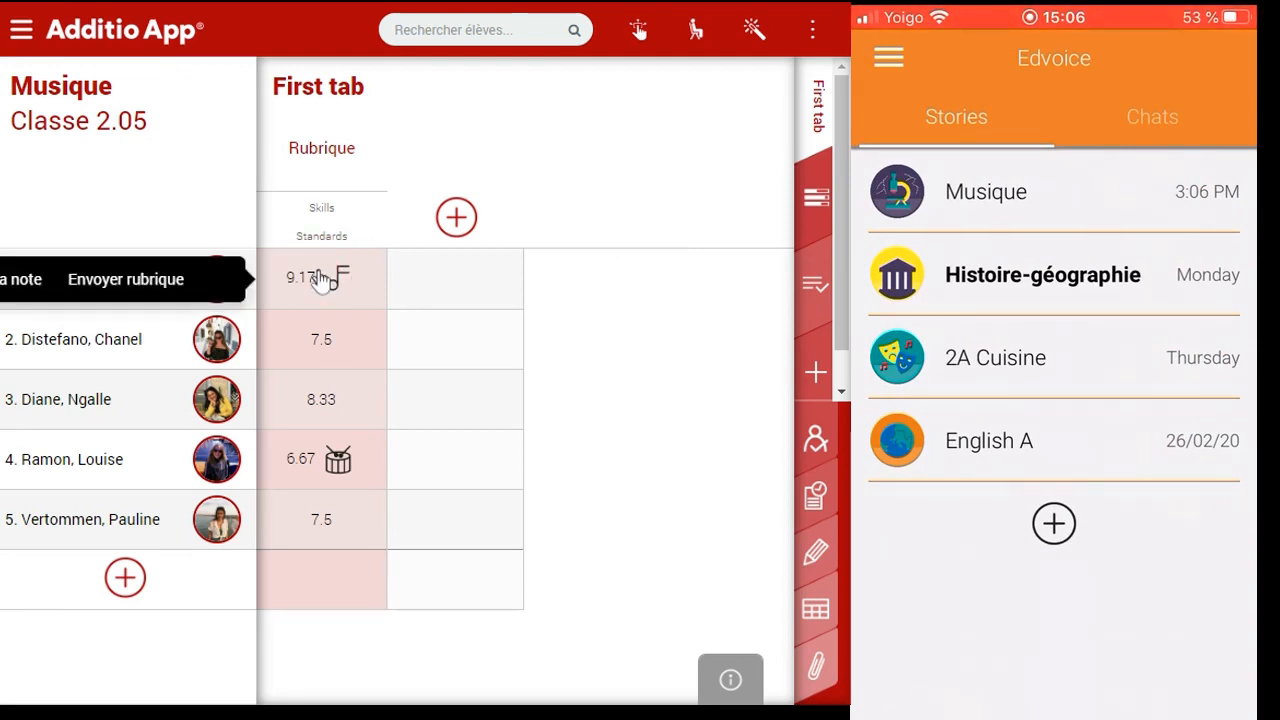
pyautogui.click(22, 279)
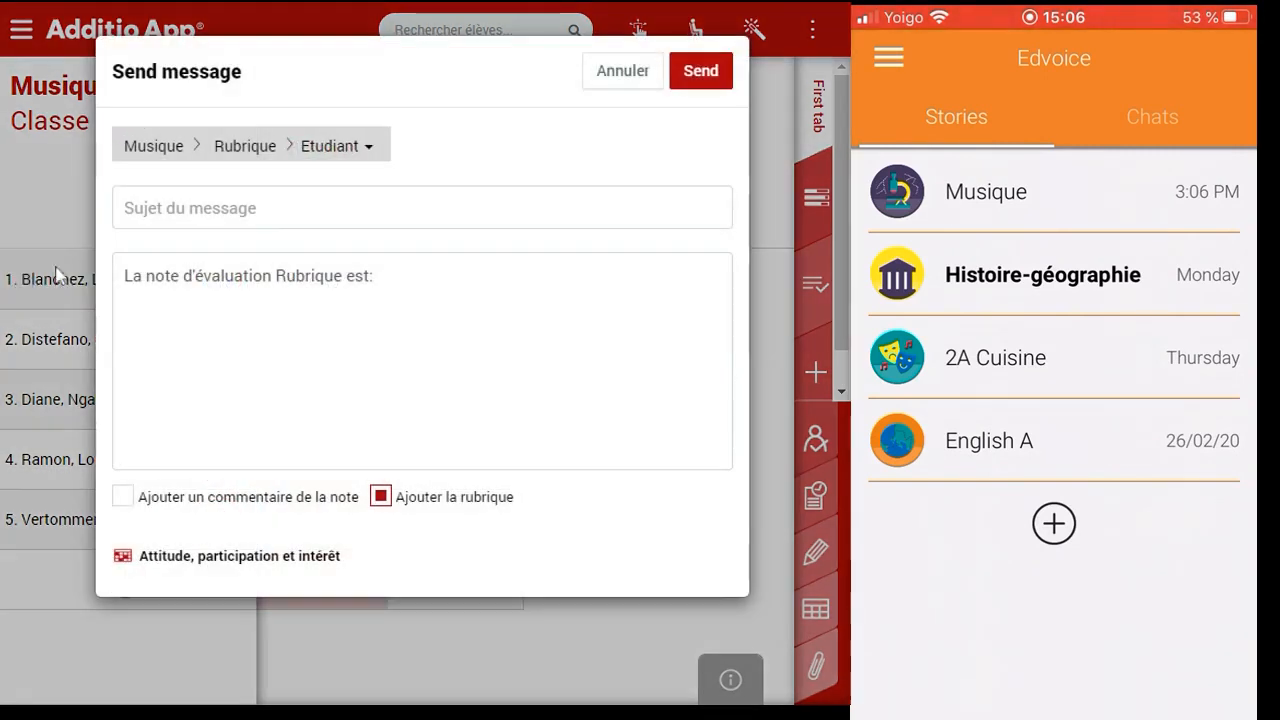
pyautogui.click(245, 212)
pyautogui.click(316, 152)
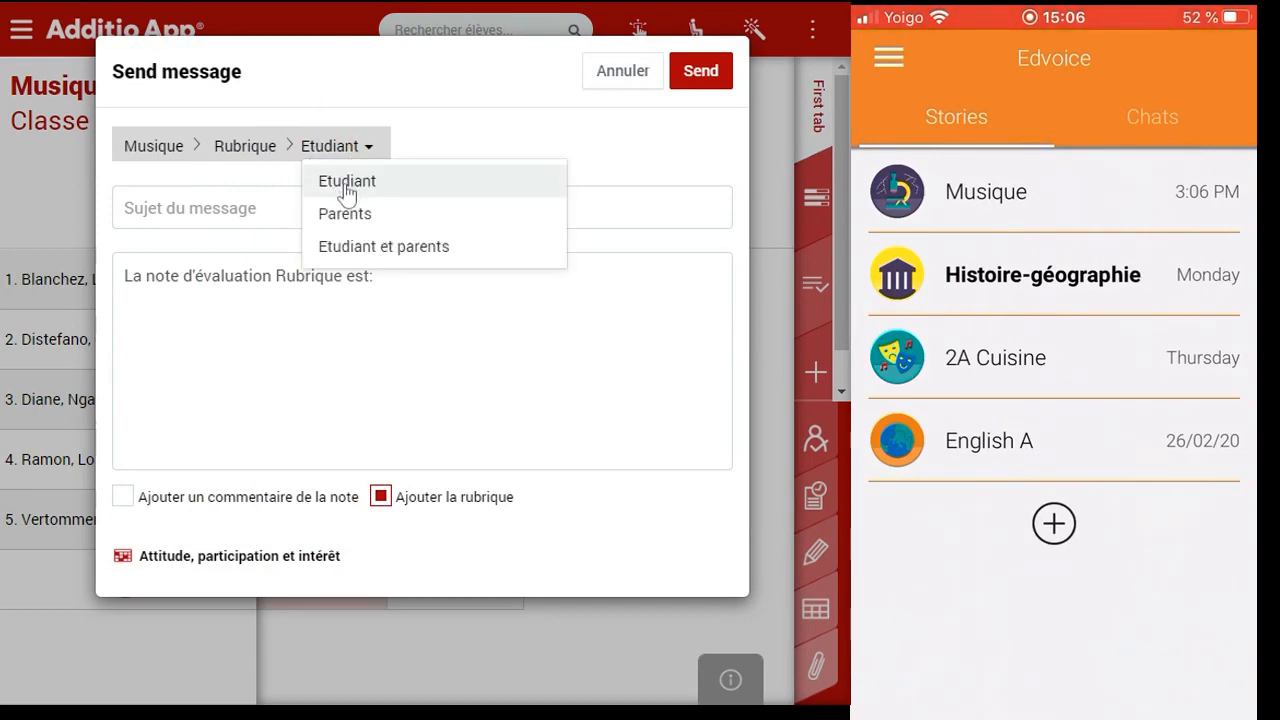
pyautogui.click(220, 210)
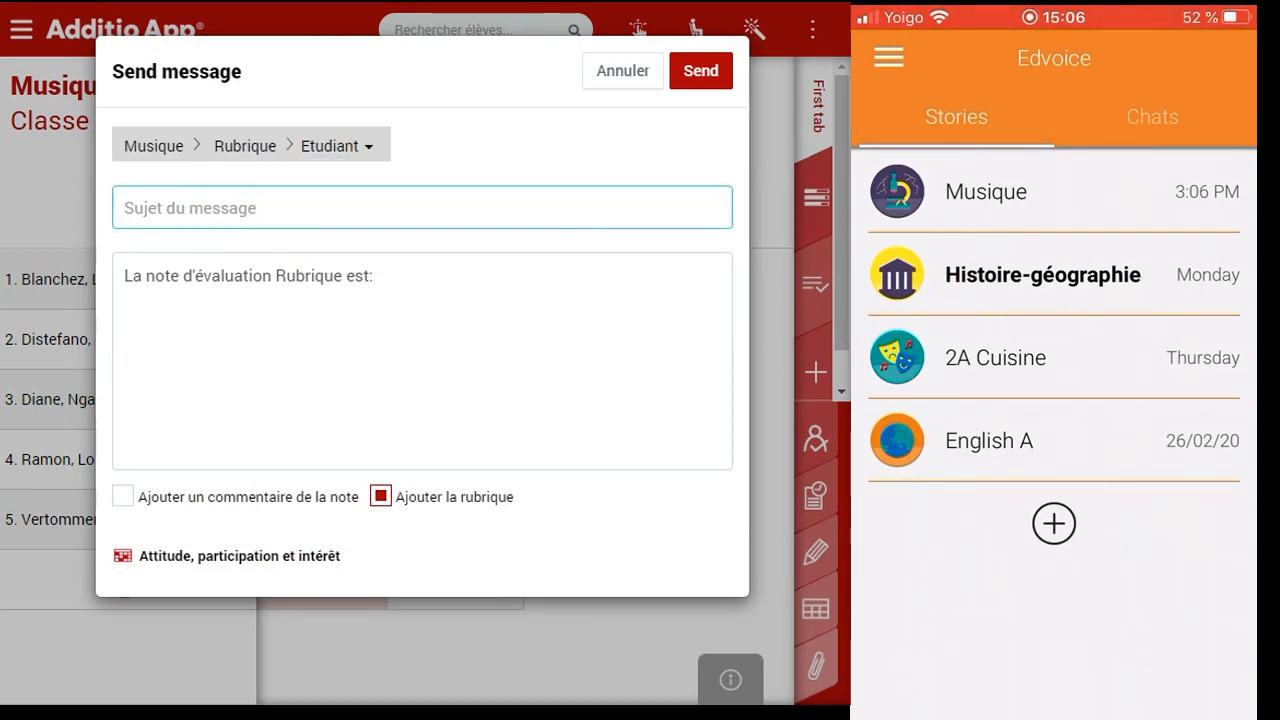
pyautogui.write('Rubrique ')
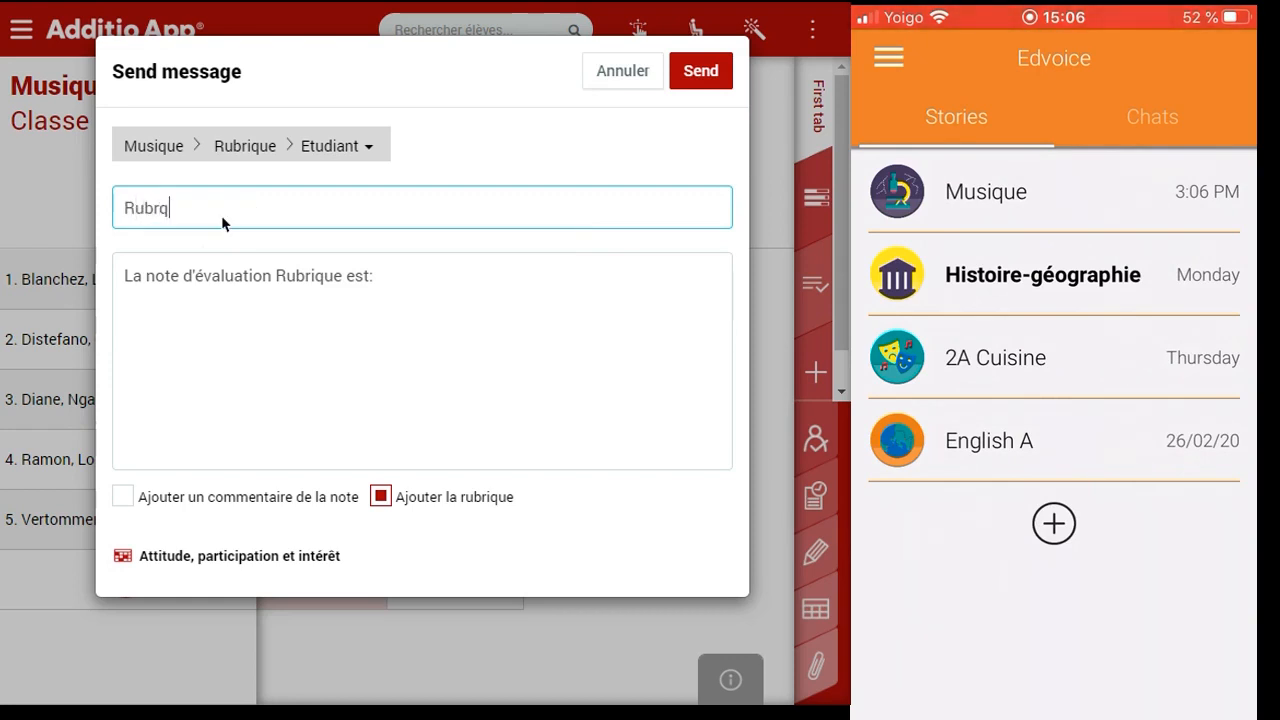
pyautogui.write('musique')
pyautogui.click(390, 287)
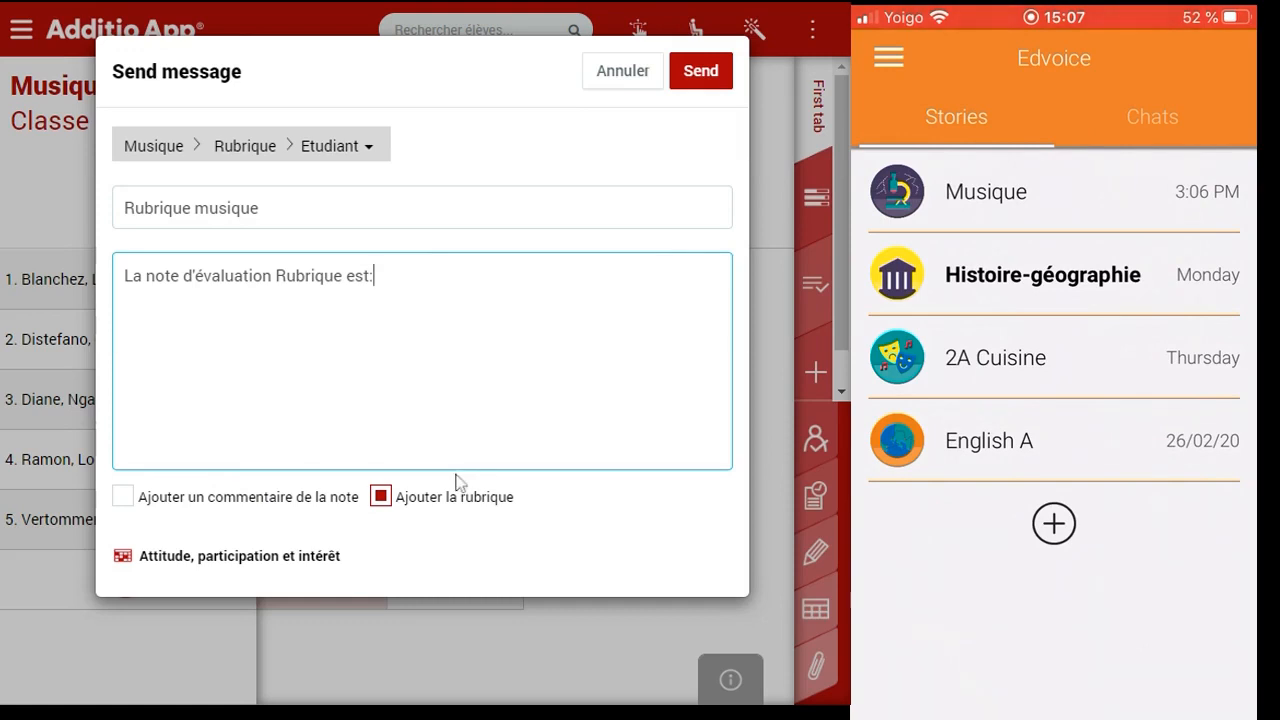
pyautogui.click(701, 85)
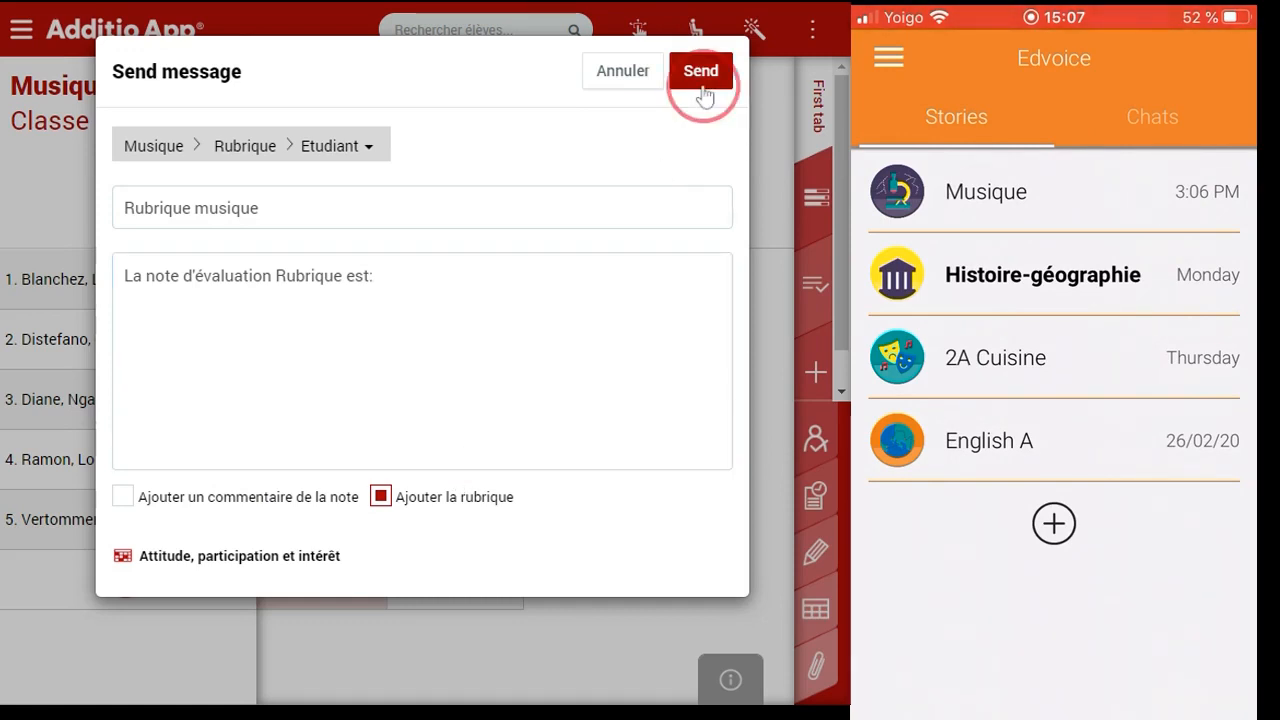
pyautogui.click(446, 357)
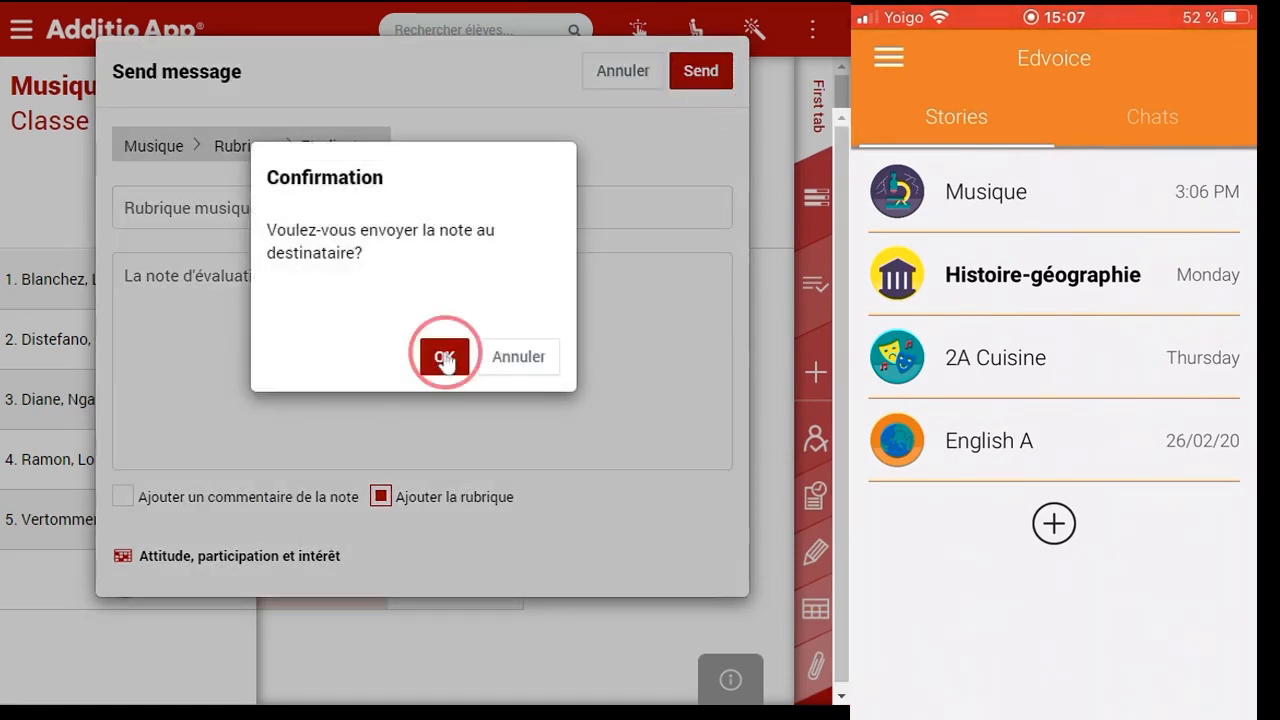